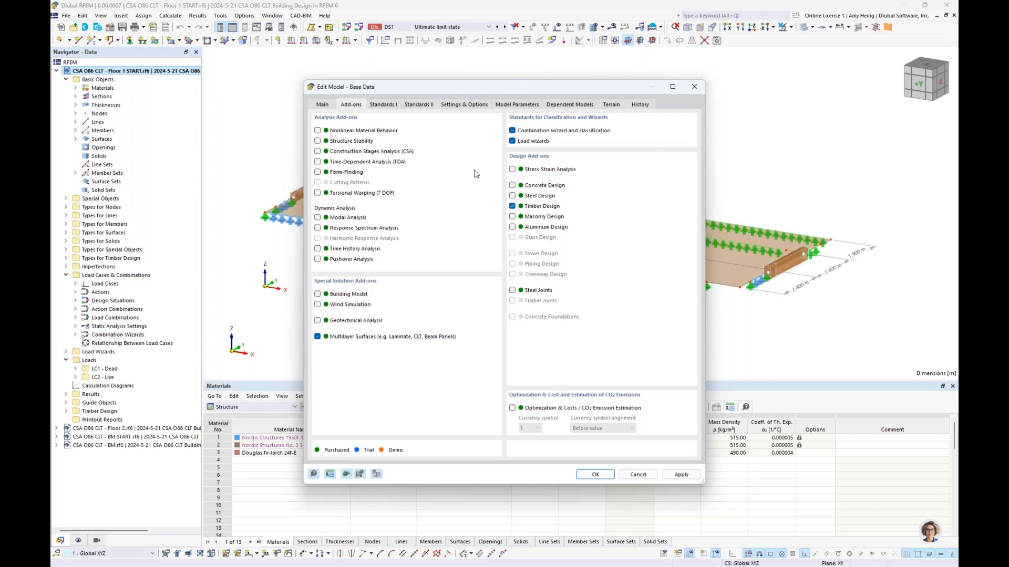
Step: Review the standard groups available for load case classification and combinations in the model's base data
{"action": "left_click", "coordinate": [392, 107]}
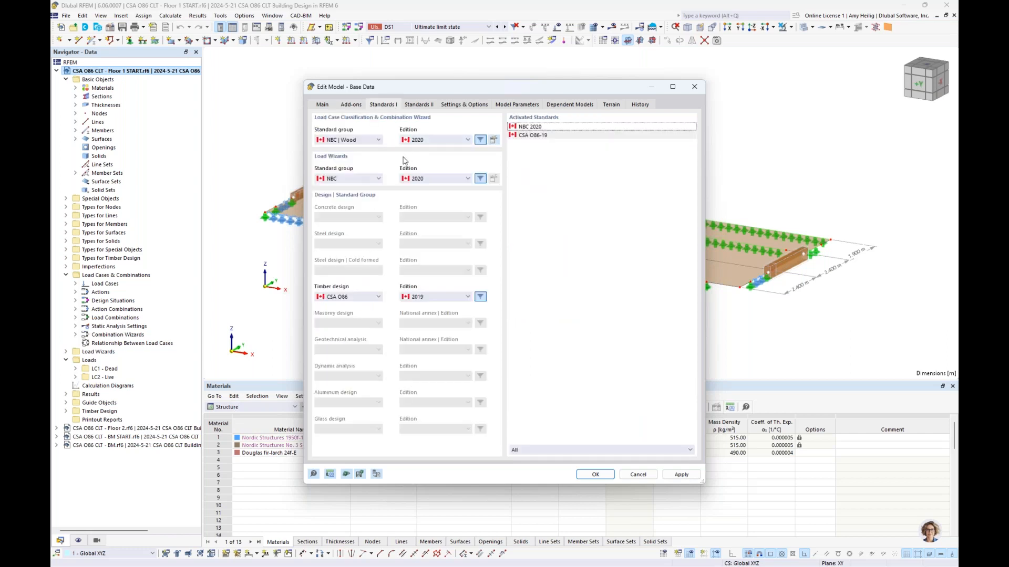
{"action": "left_click", "coordinate": [378, 139]}
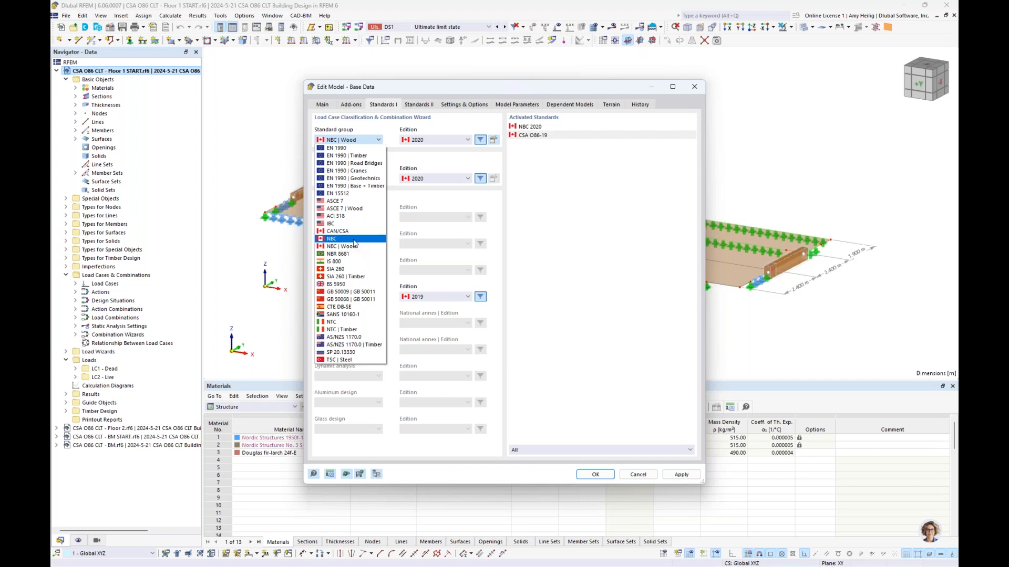
{"action": "left_click", "coordinate": [482, 206]}
Step: Inspect the creep factor options for wood structures in the NBC | Wood 2020 combination settings, and cancel the settings
{"action": "left_click", "coordinate": [494, 140]}
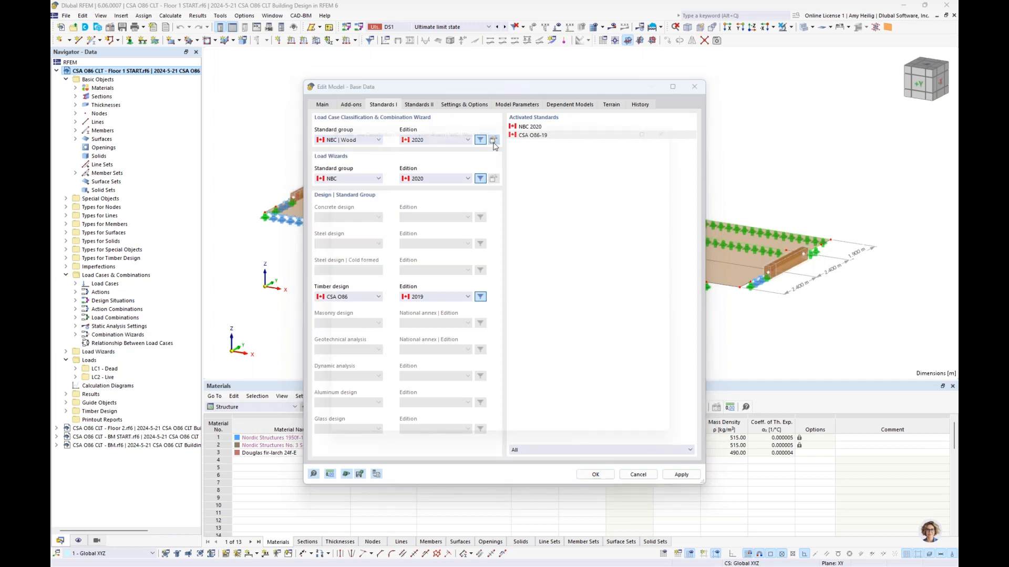
{"action": "left_click", "coordinate": [492, 230]}
{"action": "left_click", "coordinate": [531, 229]}
{"action": "left_click", "coordinate": [537, 231]}
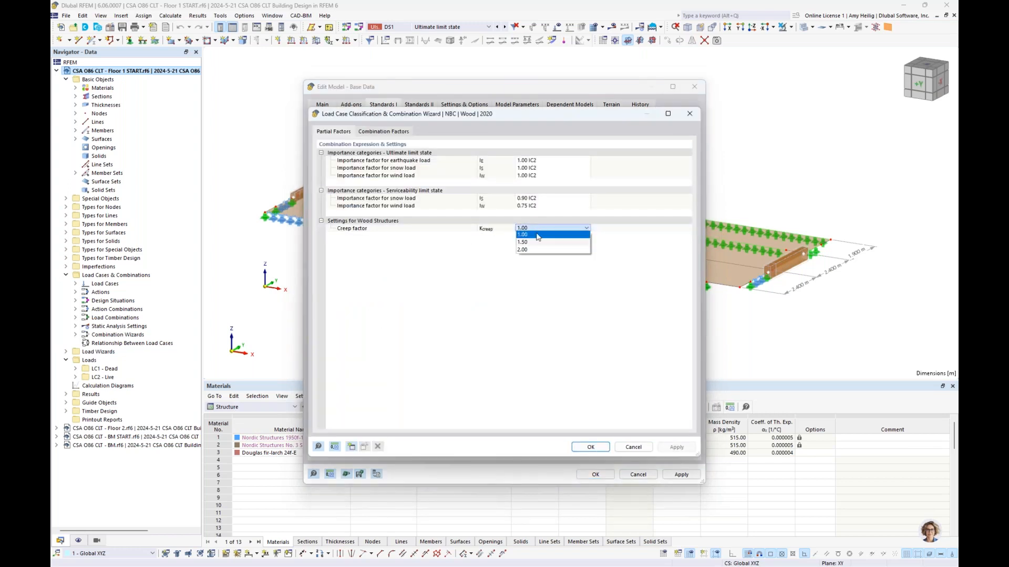
{"action": "left_click", "coordinate": [644, 370]}
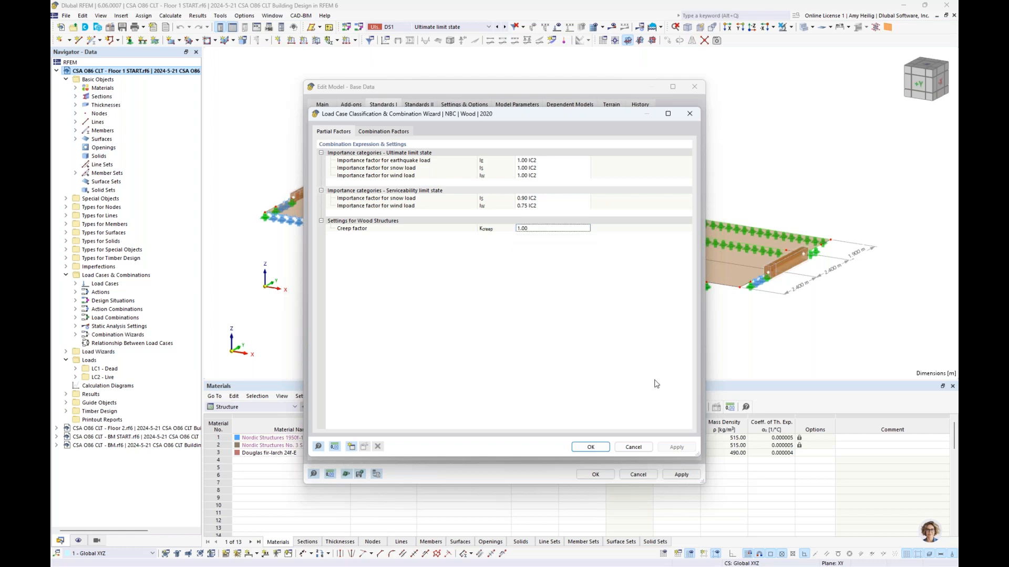
{"action": "left_click", "coordinate": [633, 447]}
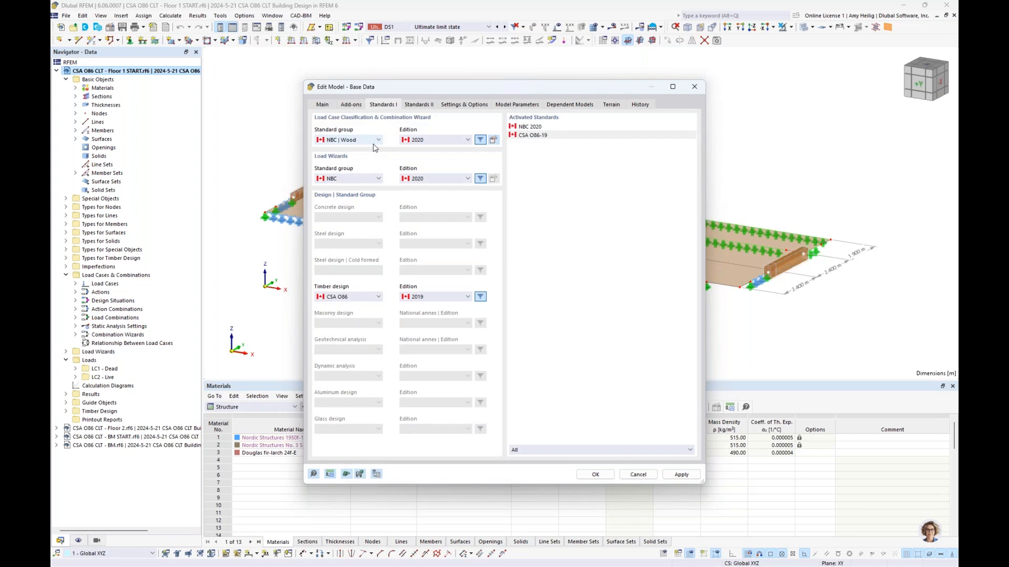
Step: Review the available timber design standards and the unit templates, and cancel the base data editing
{"action": "left_click", "coordinate": [365, 301]}
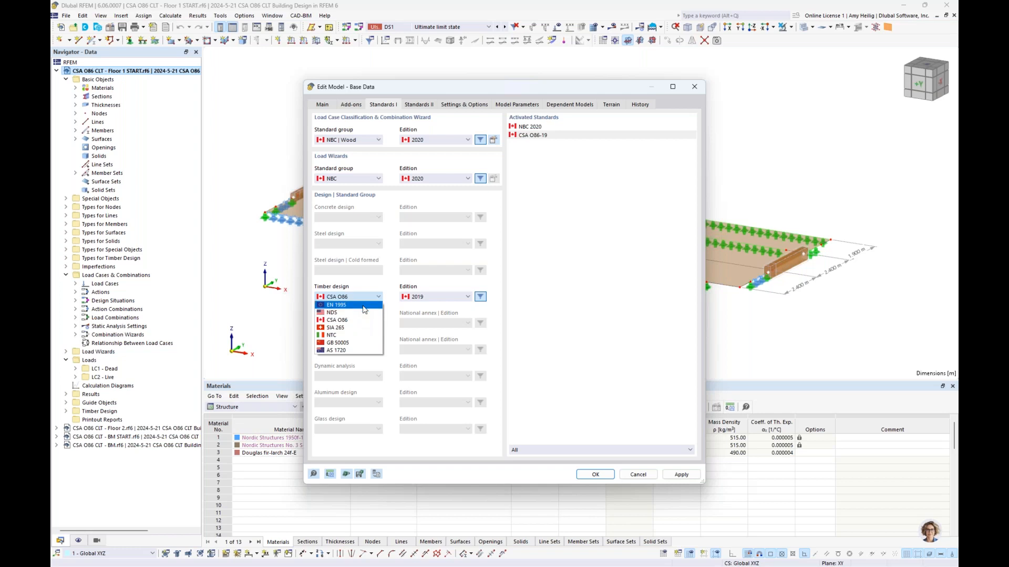
{"action": "left_click", "coordinate": [571, 332]}
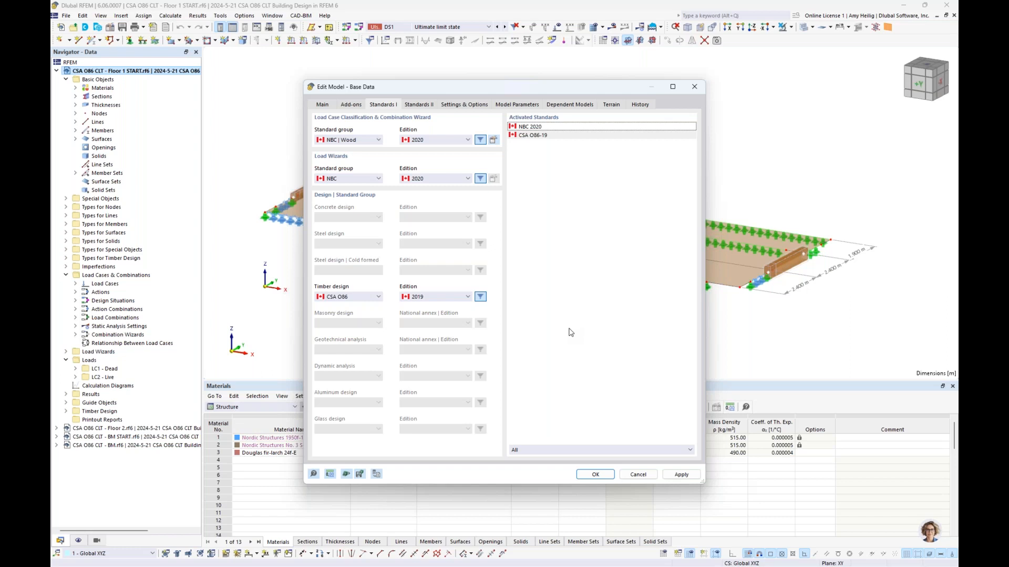
{"action": "left_click", "coordinate": [330, 474]}
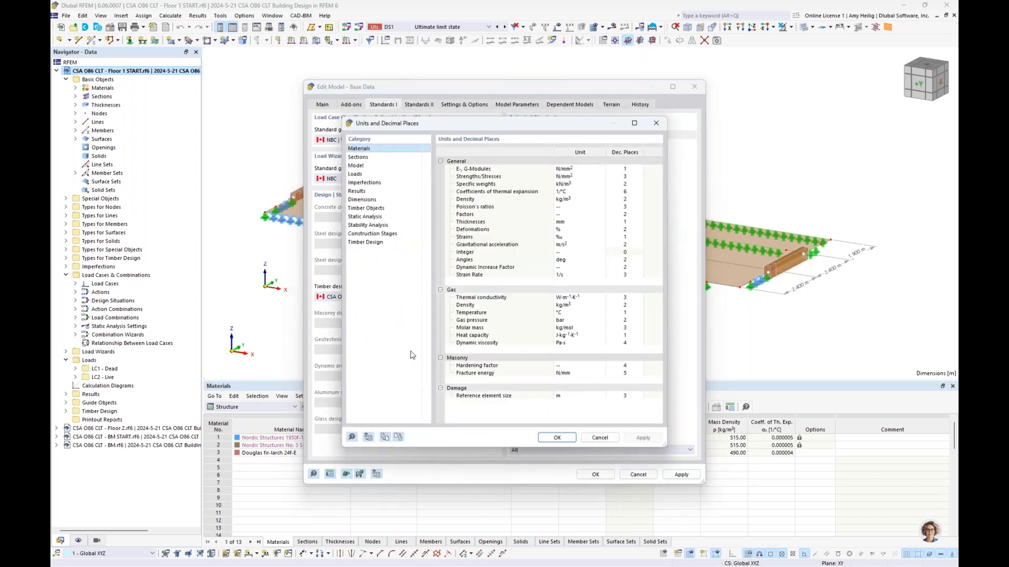
{"action": "left_click", "coordinate": [385, 439]}
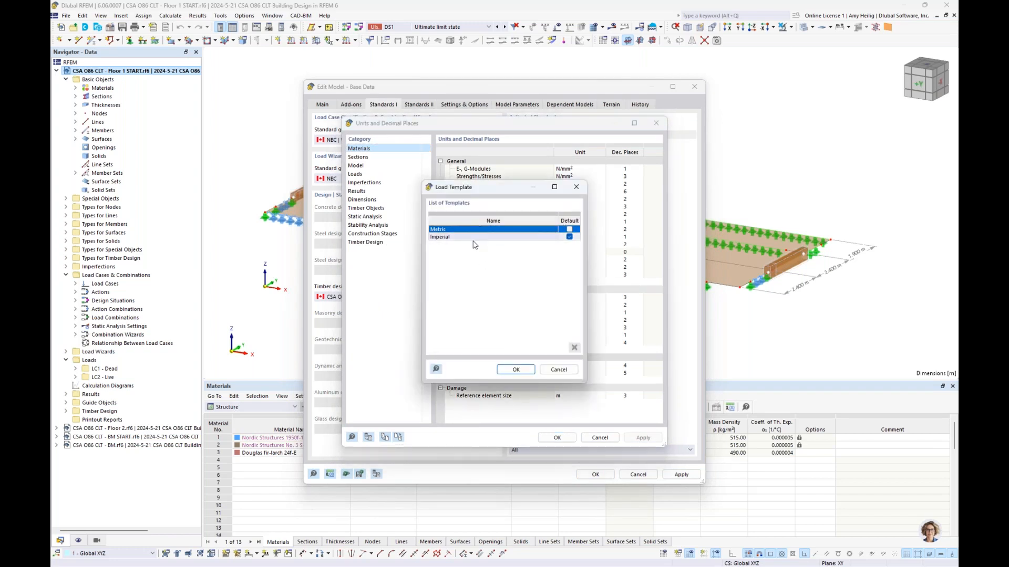
{"action": "left_click", "coordinate": [559, 369]}
{"action": "left_click", "coordinate": [599, 437]}
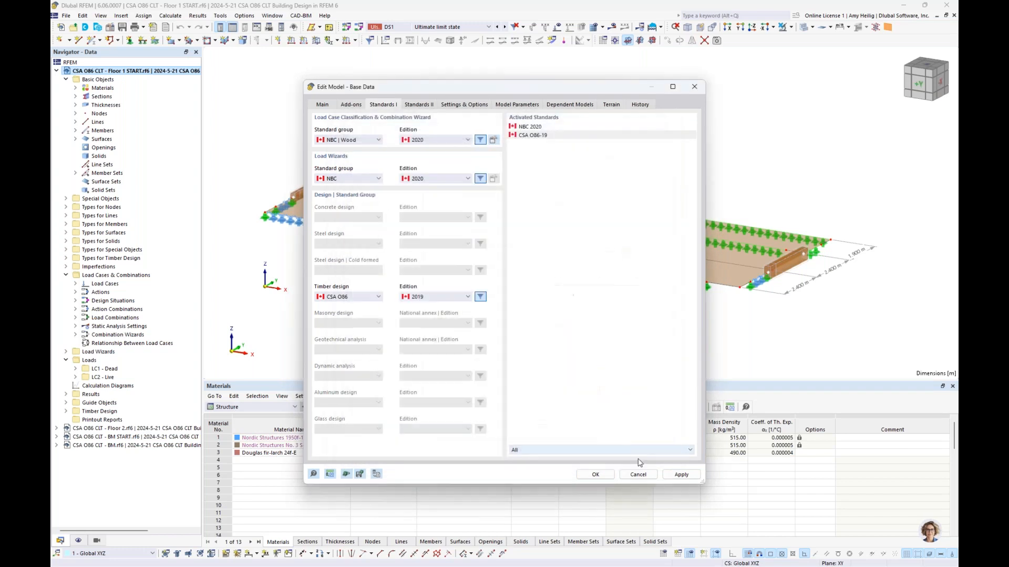
{"action": "left_click", "coordinate": [637, 474]}
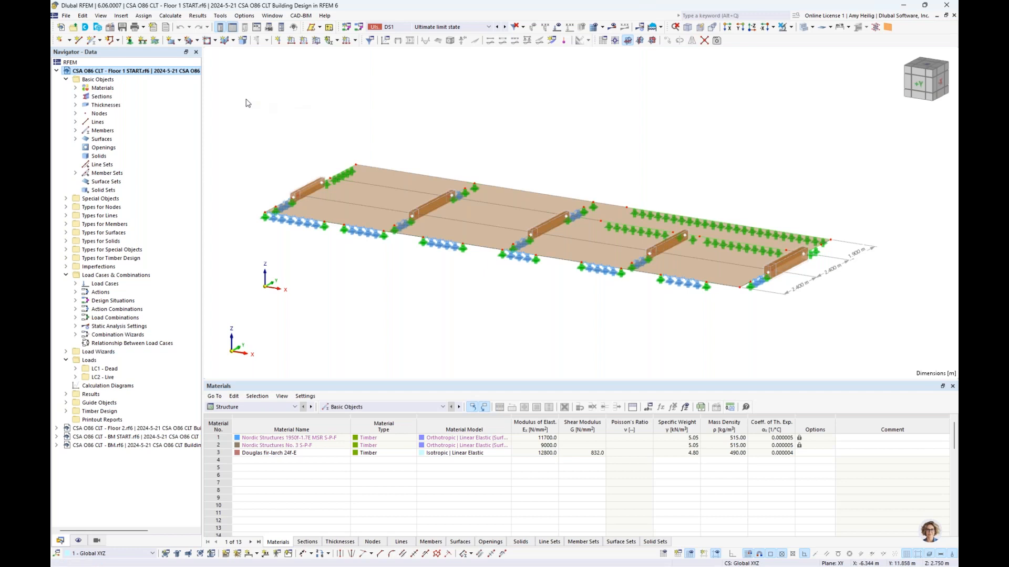
Step: Start a new rectangular surface and create a new thickness of type Layers for it
{"action": "left_click", "coordinate": [180, 41]}
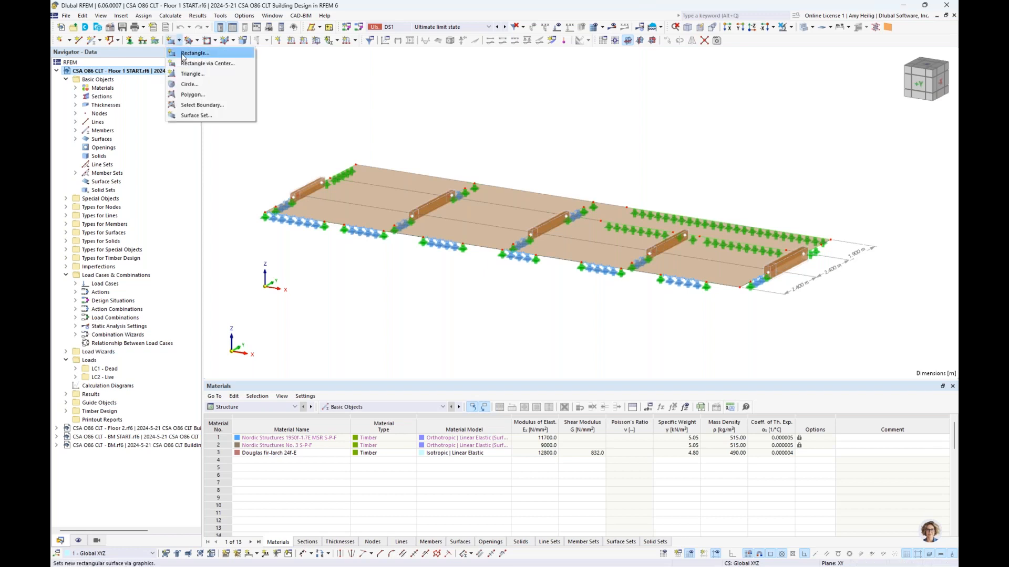
{"action": "left_click", "coordinate": [184, 53]}
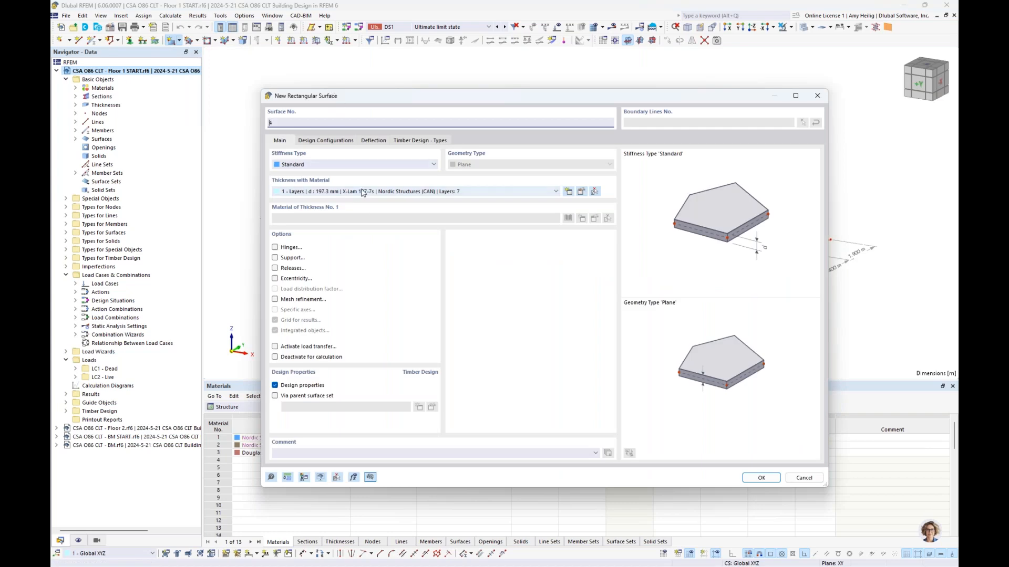
{"action": "left_click", "coordinate": [579, 192]}
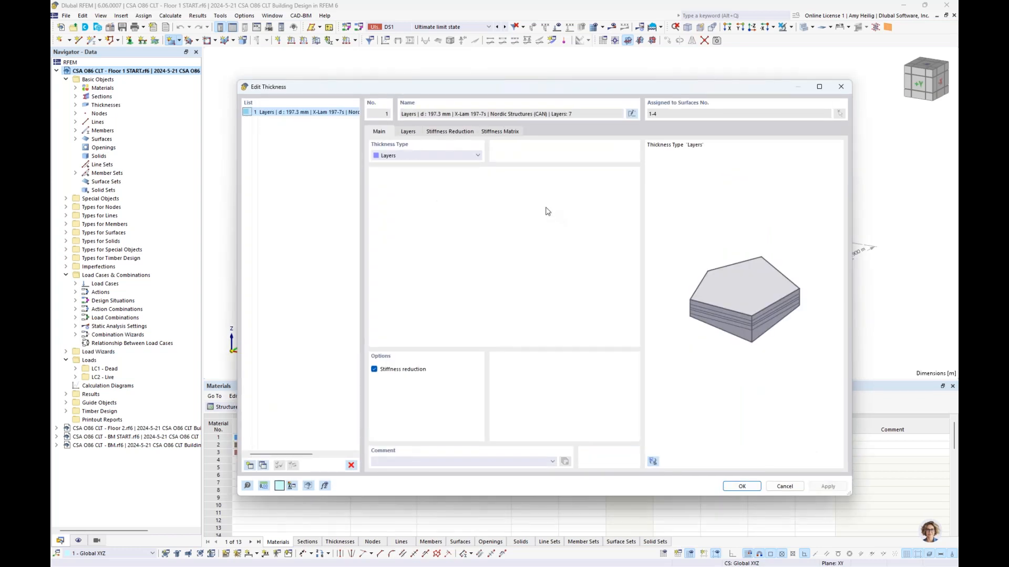
{"action": "left_click", "coordinate": [250, 465]}
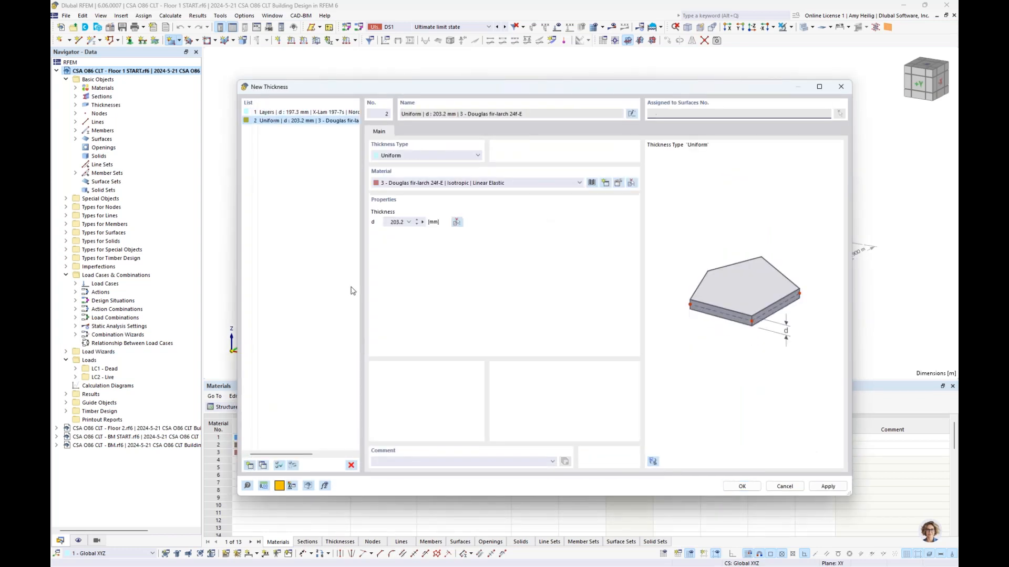
{"action": "left_click", "coordinate": [418, 154]}
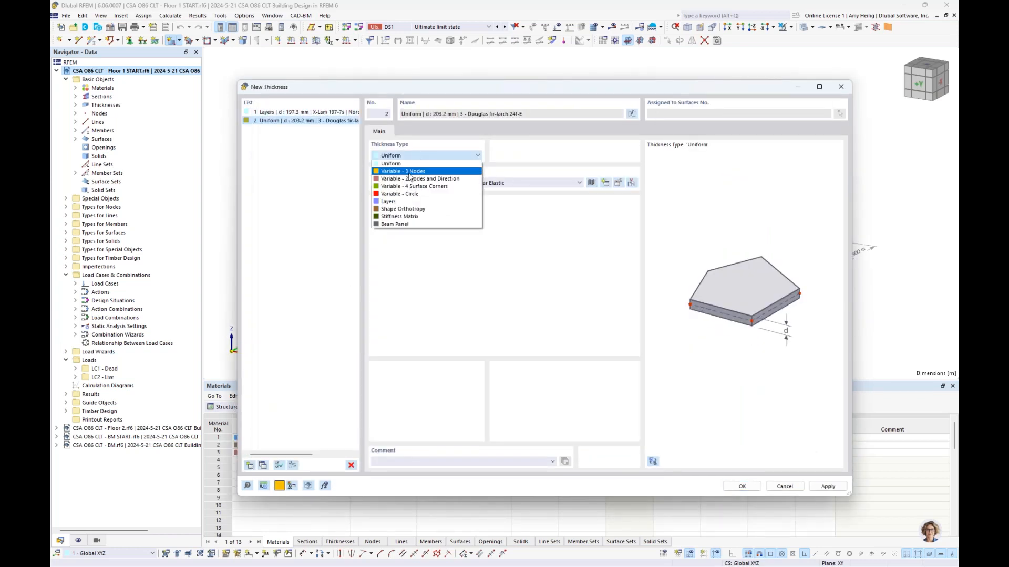
{"action": "left_click", "coordinate": [400, 203]}
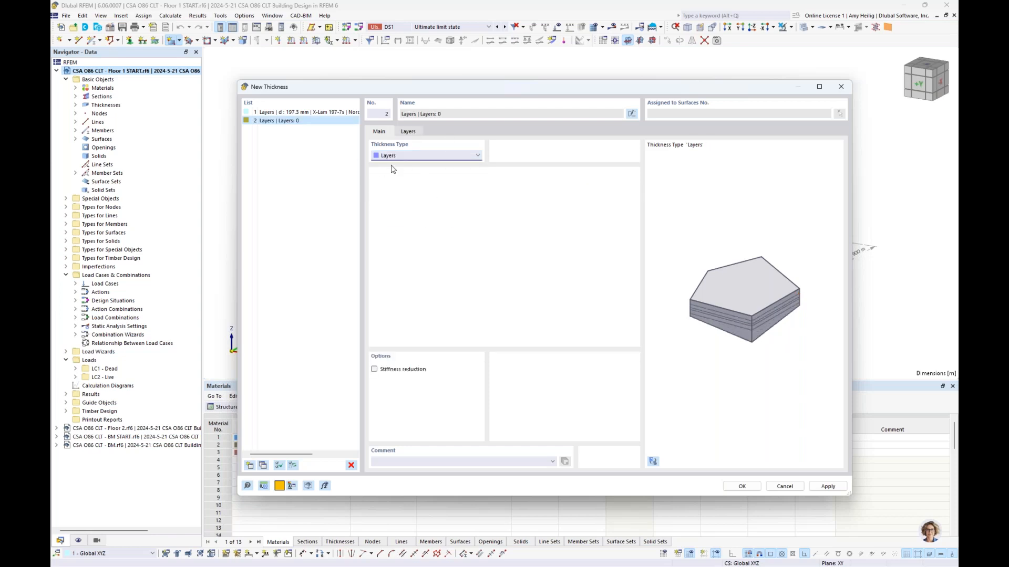
Step: Create a new material for the first layer of the thickness and open the material library for it
{"action": "left_click", "coordinate": [408, 131]}
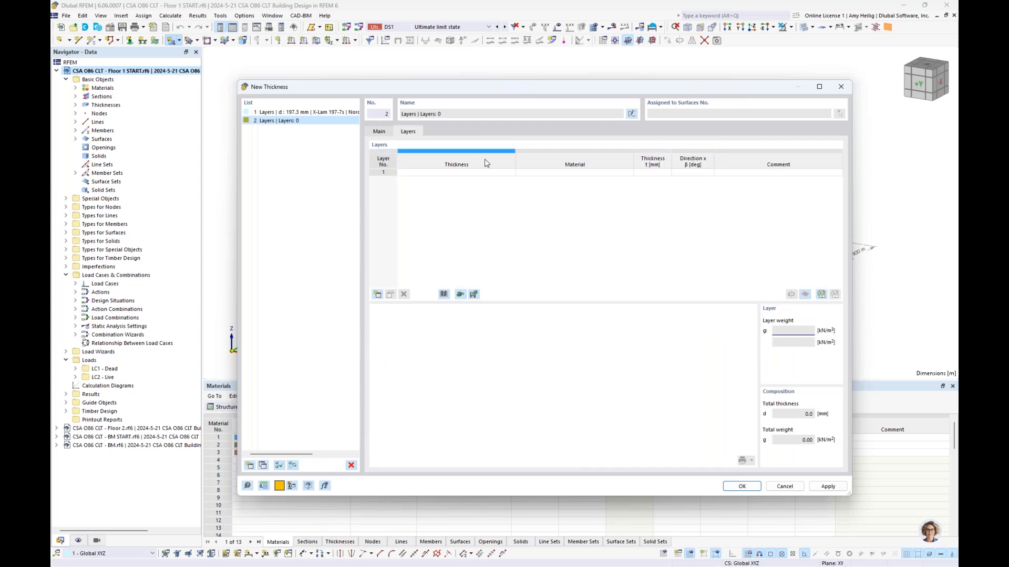
{"action": "left_click", "coordinate": [564, 174]}
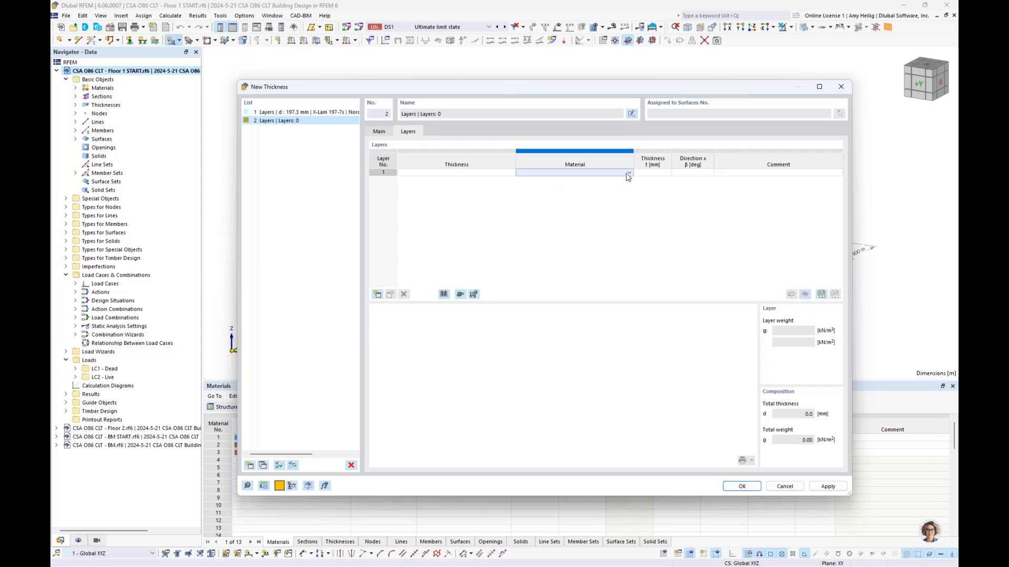
{"action": "left_click", "coordinate": [628, 175]}
{"action": "left_click", "coordinate": [610, 204]}
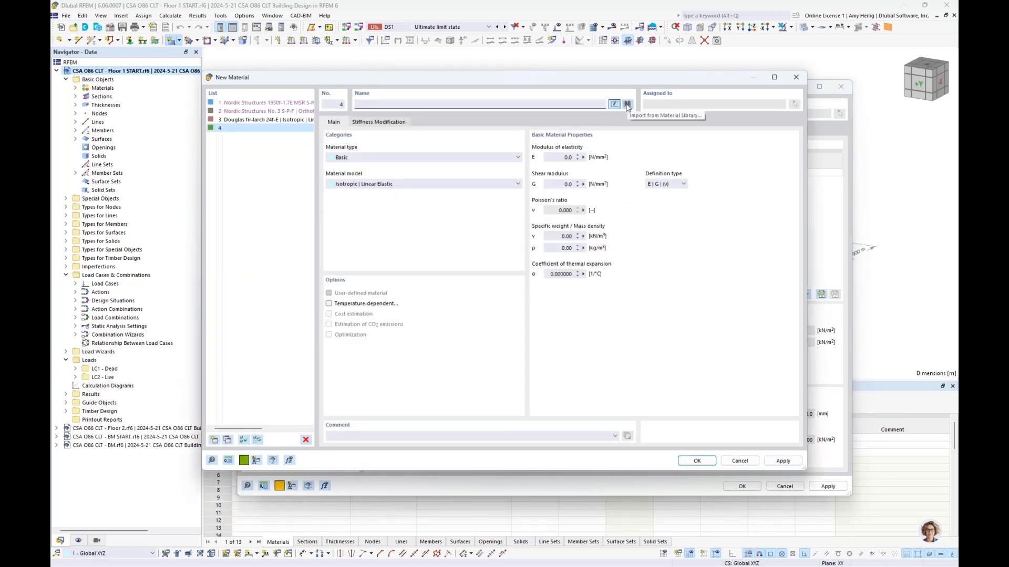
{"action": "left_click", "coordinate": [627, 104]}
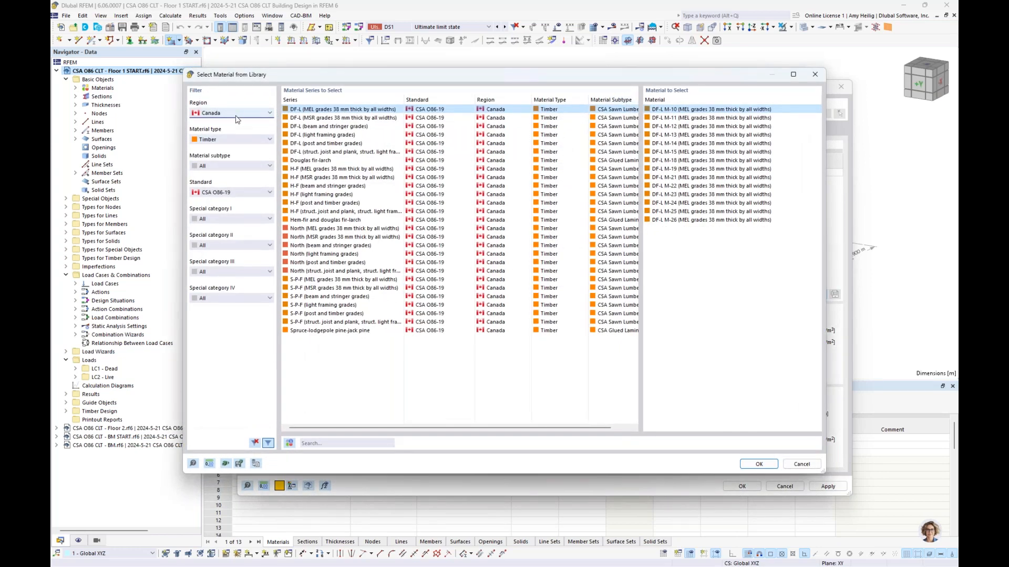
Step: Browse the CSA O86-19 timber series and import DF-L SS from the structural joist and plank, light framing and stud grades
{"action": "left_click", "coordinate": [229, 194]}
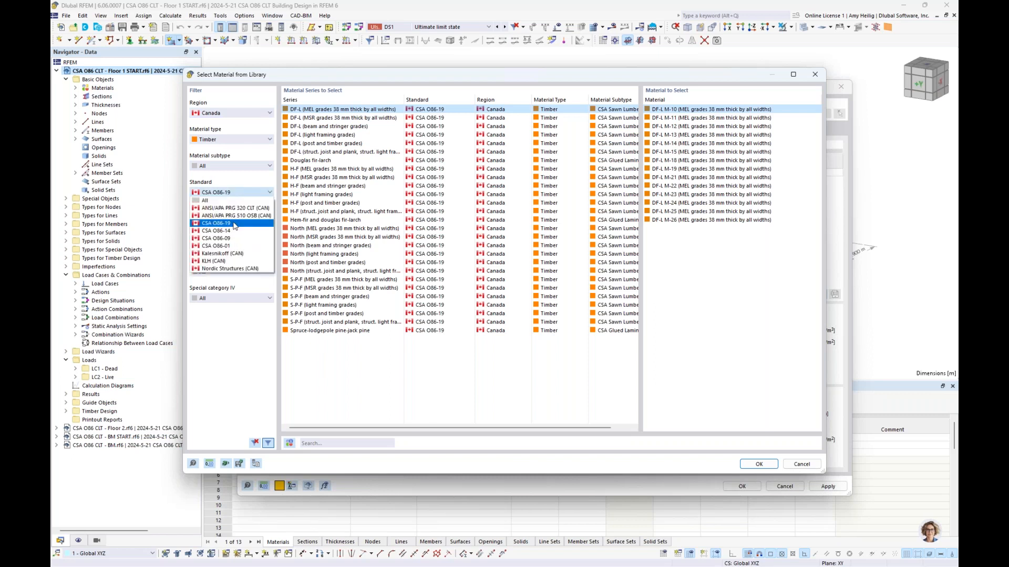
{"action": "left_click", "coordinate": [247, 193]}
{"action": "left_click", "coordinate": [315, 118]}
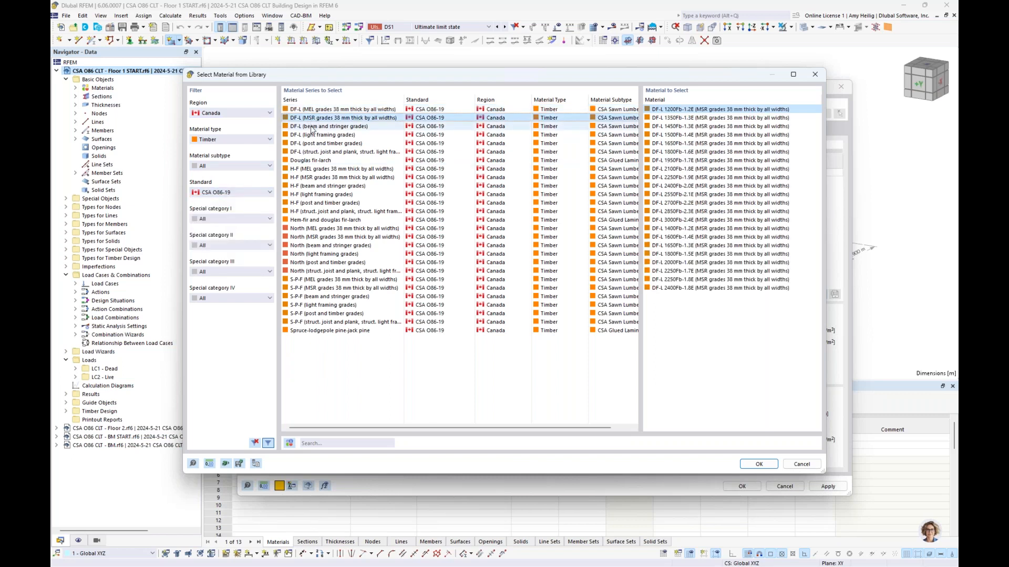
{"action": "left_click", "coordinate": [313, 127]}
{"action": "left_click", "coordinate": [312, 135]}
{"action": "left_click", "coordinate": [311, 143]}
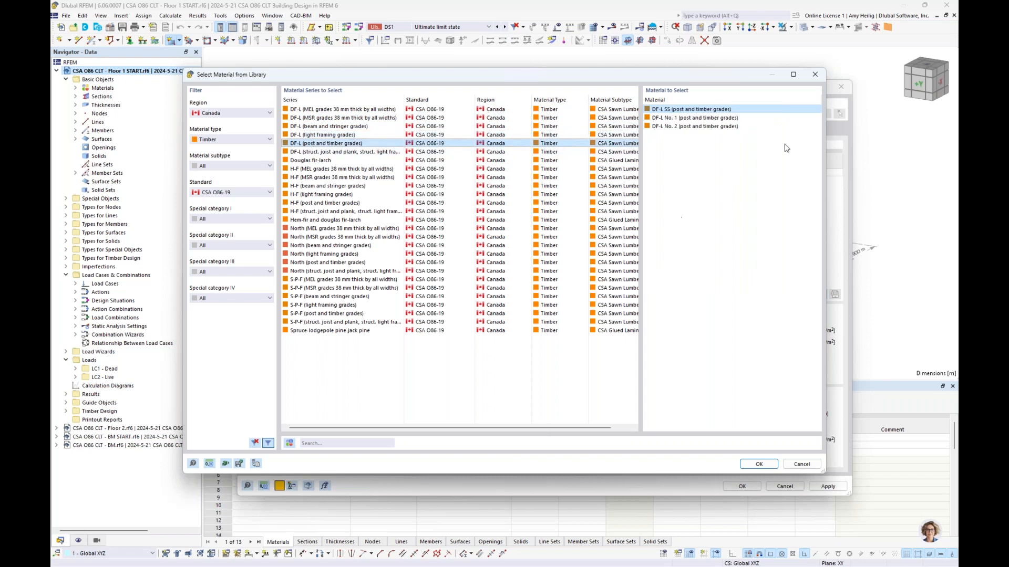
{"action": "left_click", "coordinate": [337, 153]}
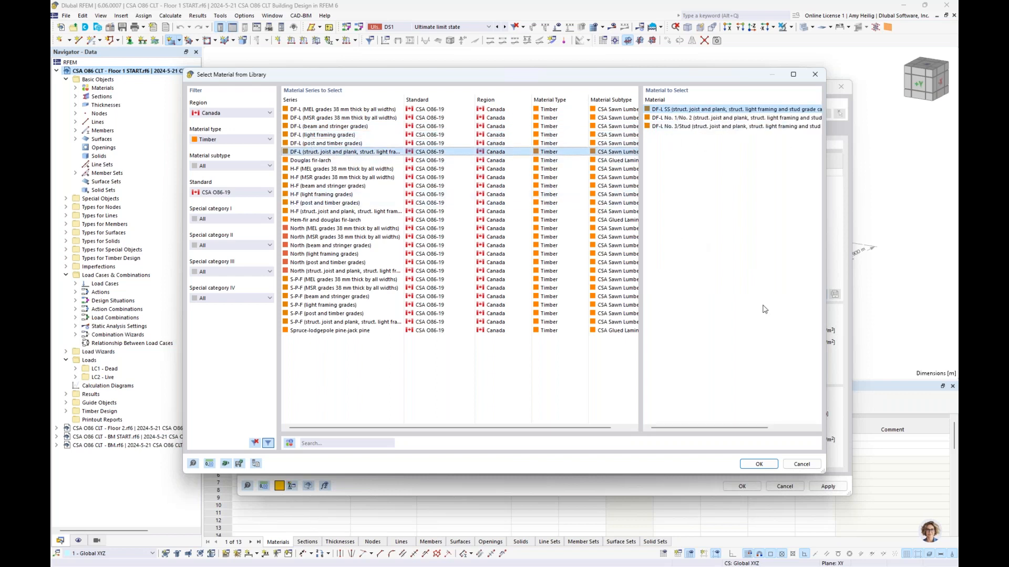
{"action": "left_click", "coordinate": [756, 464]}
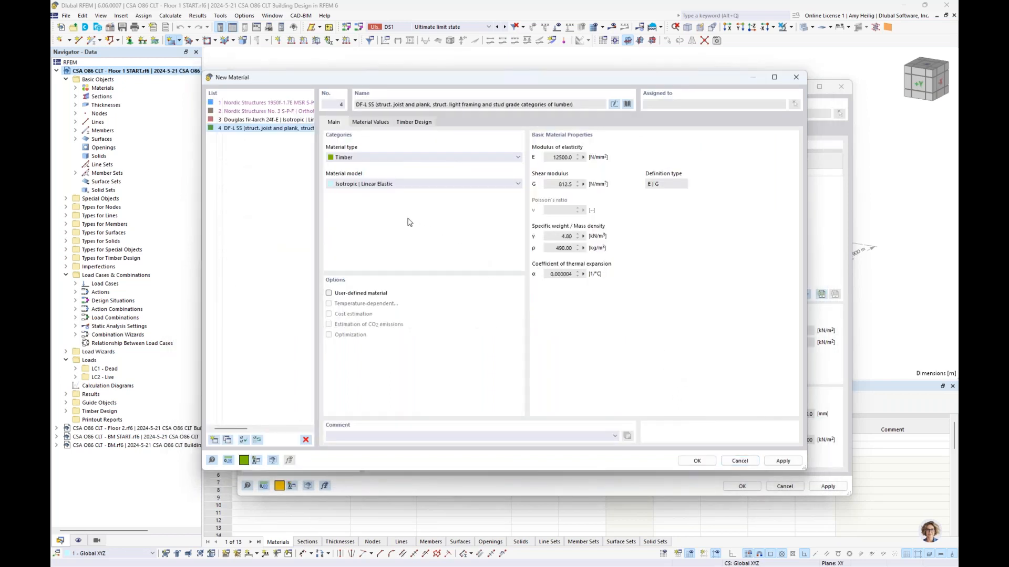
Step: Set the new material's model to Orthotropic | Linear Elastic (Surfaces) and make it user-defined
{"action": "left_click", "coordinate": [387, 184]}
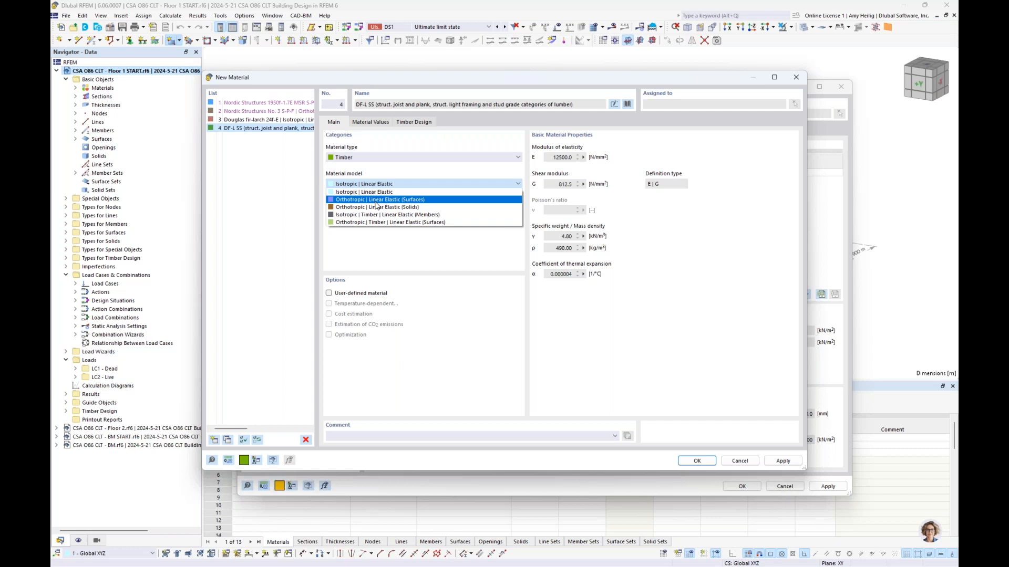
{"action": "left_click", "coordinate": [375, 201]}
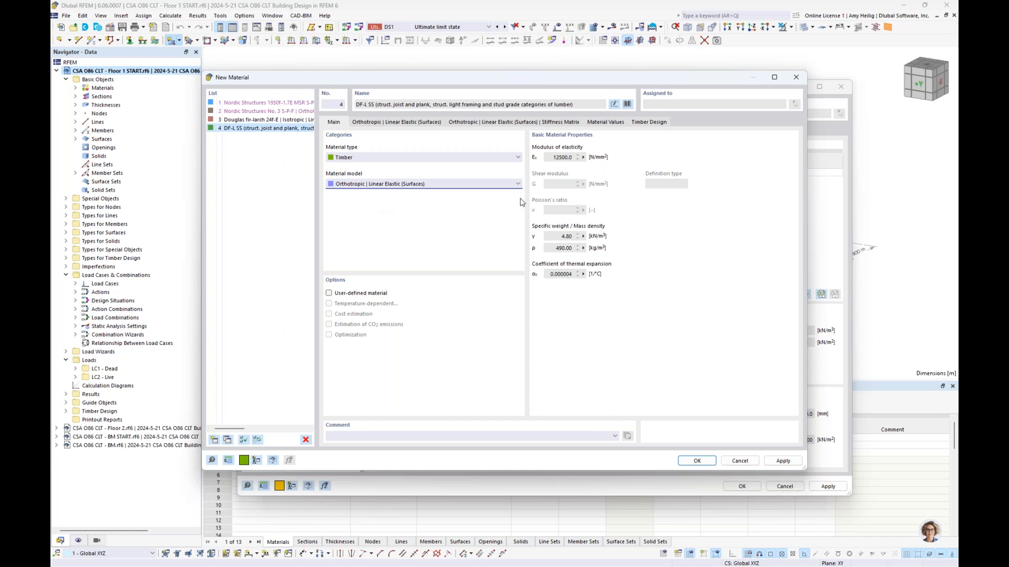
{"action": "left_click", "coordinate": [330, 294]}
Step: Set the material's modulus of elasticity Ey to 0 N/mm² and accept the material
{"action": "left_click", "coordinate": [408, 124]}
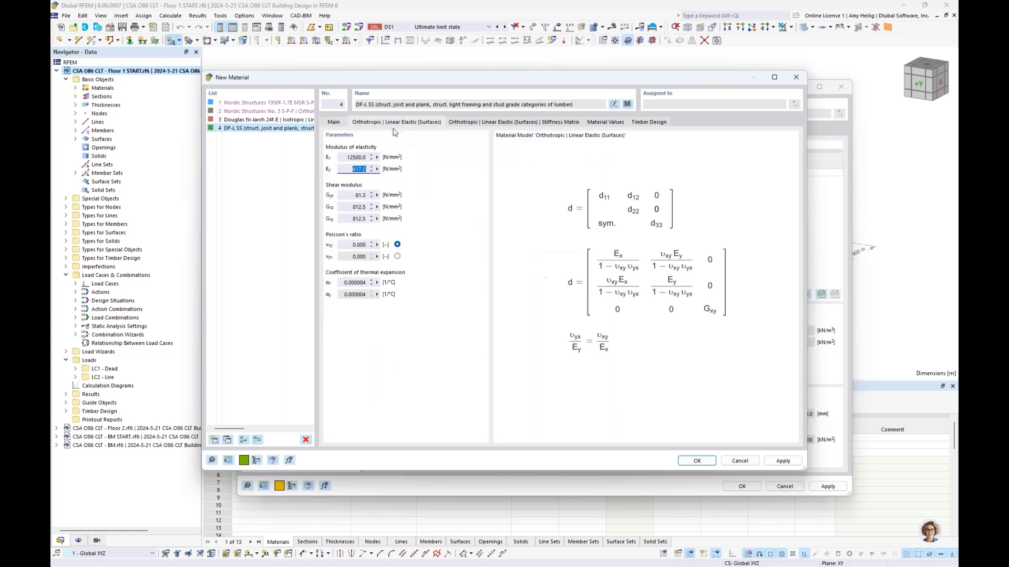
{"action": "double_click", "coordinate": [348, 169]}
{"action": "left_click", "coordinate": [348, 169]}
{"action": "type", "text": "0"}
{"action": "left_click", "coordinate": [697, 459]}
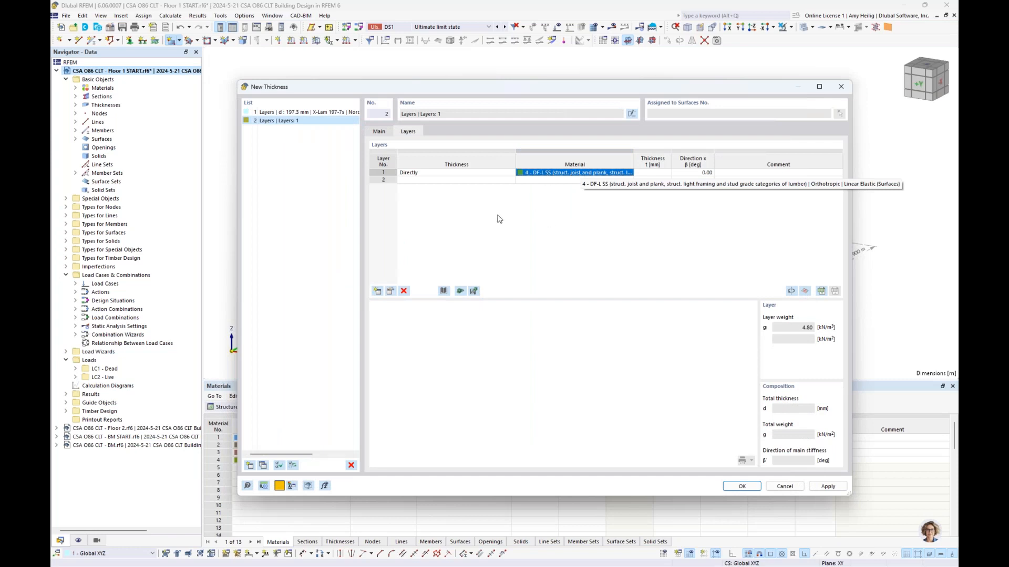
Step: Set layer 1 to 40 mm thick and add layer 2 of the same DF-L SS material, 40 mm thick at 90°
{"action": "left_click", "coordinate": [654, 173]}
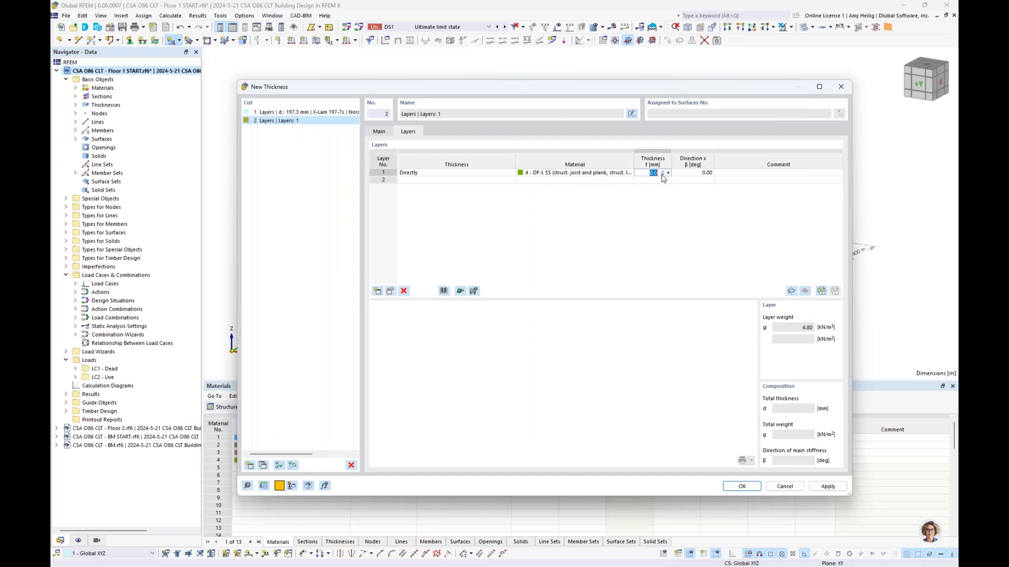
{"action": "type", "text": "40"}
{"action": "left_click", "coordinate": [586, 183]}
{"action": "left_click", "coordinate": [588, 181]}
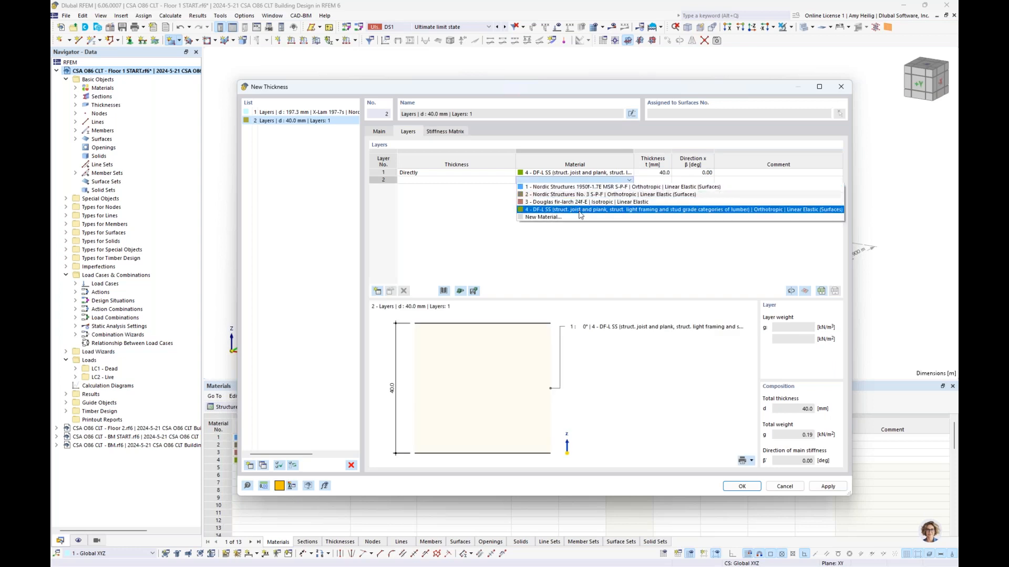
{"action": "left_click", "coordinate": [580, 210]}
{"action": "left_click", "coordinate": [643, 181]}
{"action": "type", "text": "40"}
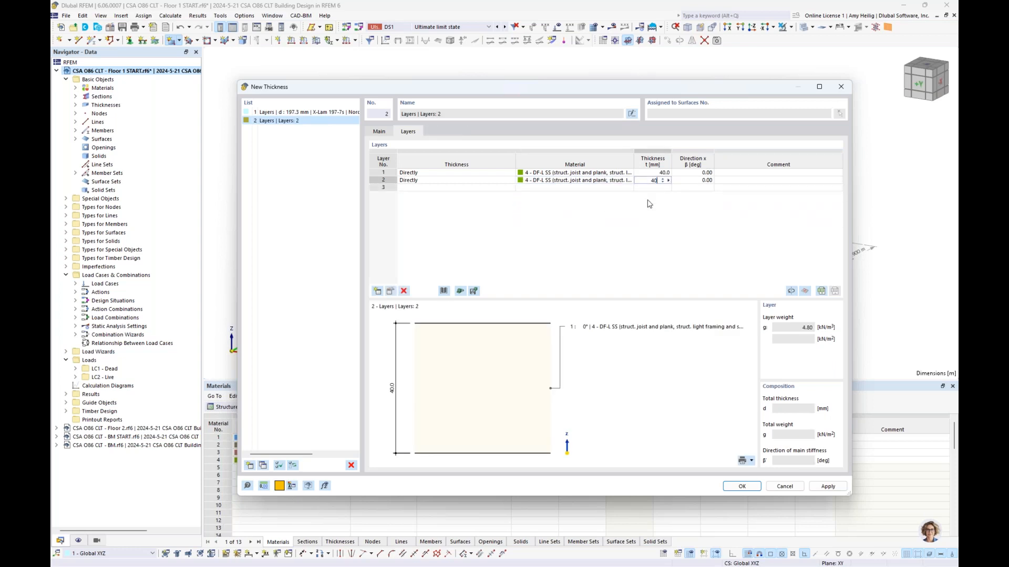
{"action": "left_click", "coordinate": [692, 181]}
{"action": "type", "text": "90"}
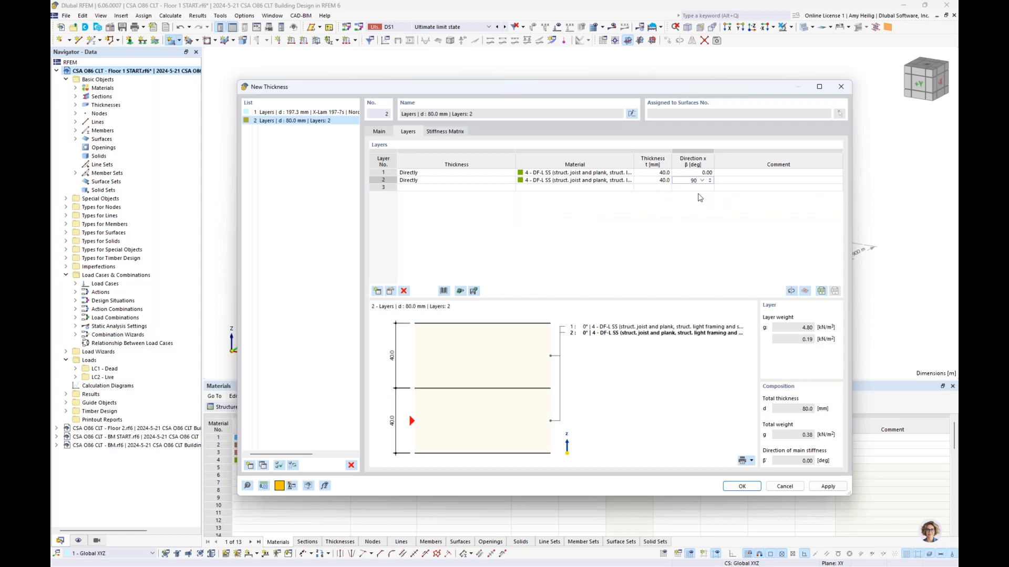
Step: Add layer 3 of the same DF-L SS material to the new thickness, 40 mm thick
{"action": "key", "text": "Return"}
{"action": "left_click", "coordinate": [626, 188]}
{"action": "left_click", "coordinate": [628, 187]}
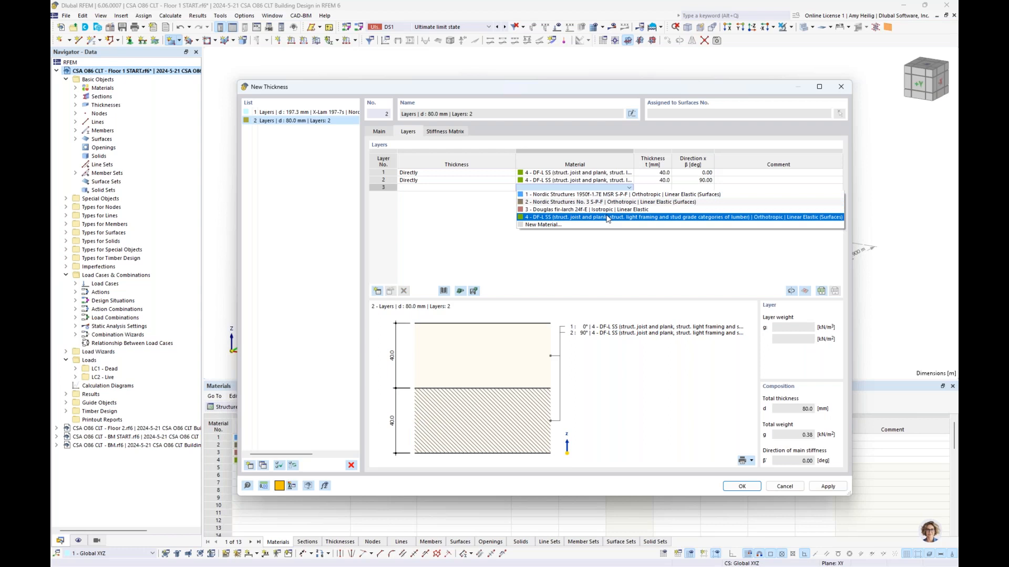
{"action": "left_click", "coordinate": [607, 216]}
{"action": "key", "text": "Tab"}
{"action": "type", "text": "40"}
{"action": "key", "text": "Return"}
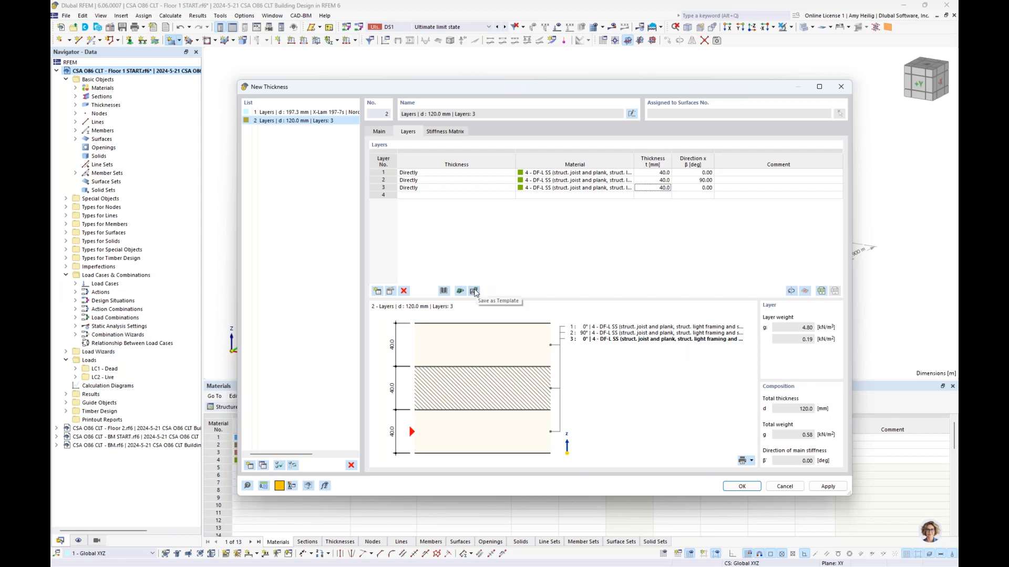
Step: Look at the option to save the layup as a template without saving, and delete the custom three-layer thickness
{"action": "left_click", "coordinate": [474, 291]}
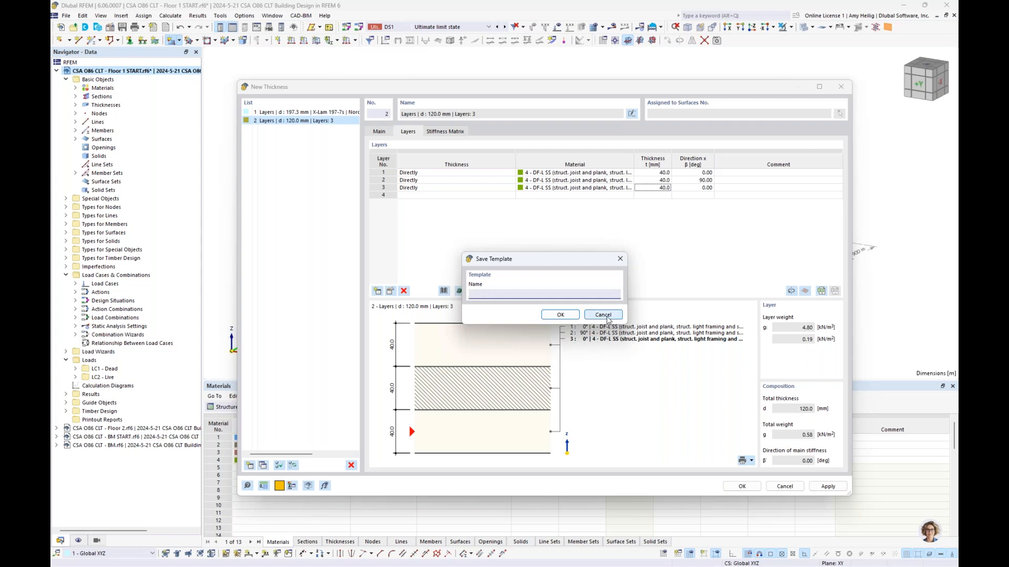
{"action": "left_click", "coordinate": [604, 316]}
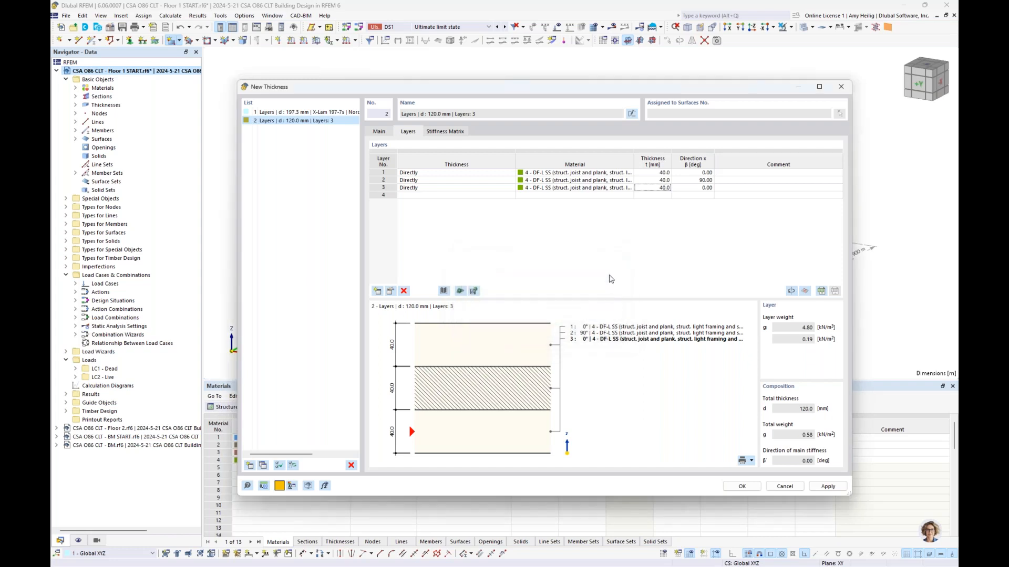
{"action": "left_click", "coordinate": [351, 466]}
{"action": "left_click", "coordinate": [498, 326]}
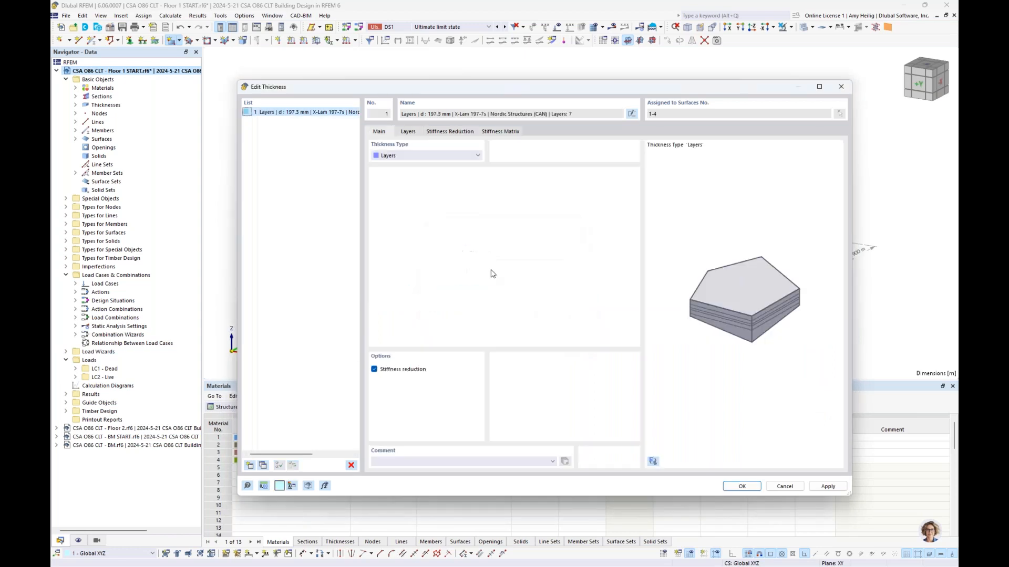
Step: Open the composition library from the X-Lam 197-7s layers and browse the manufacturers available across all regions
{"action": "left_click", "coordinate": [408, 132]}
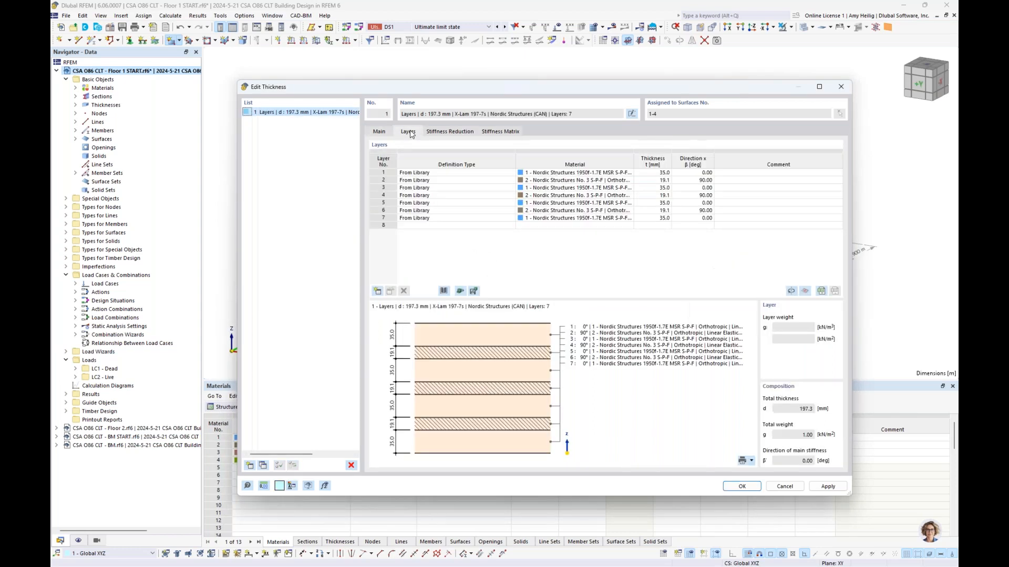
{"action": "left_click", "coordinate": [444, 291]}
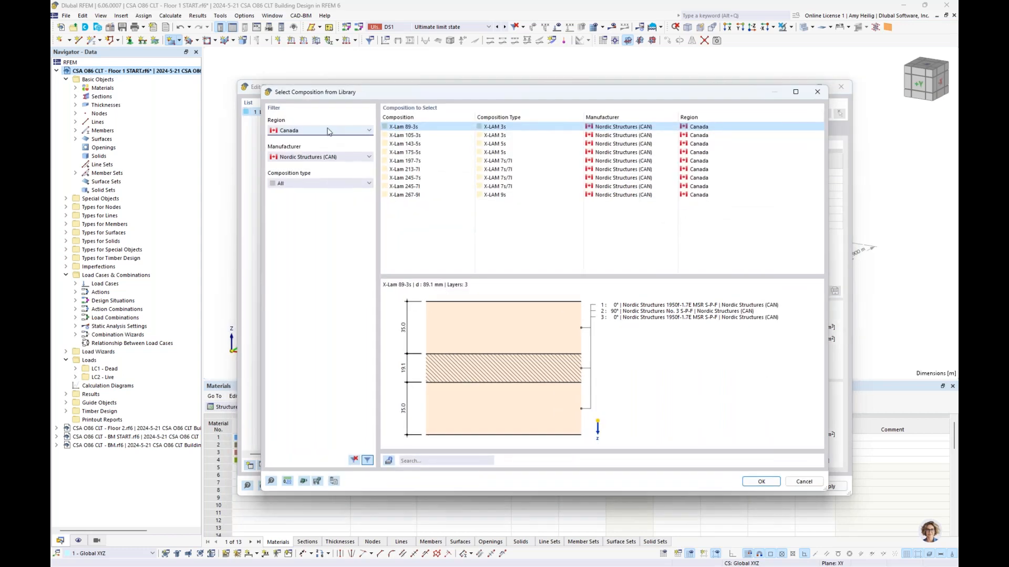
{"action": "left_click", "coordinate": [330, 131]}
{"action": "left_click", "coordinate": [323, 138]}
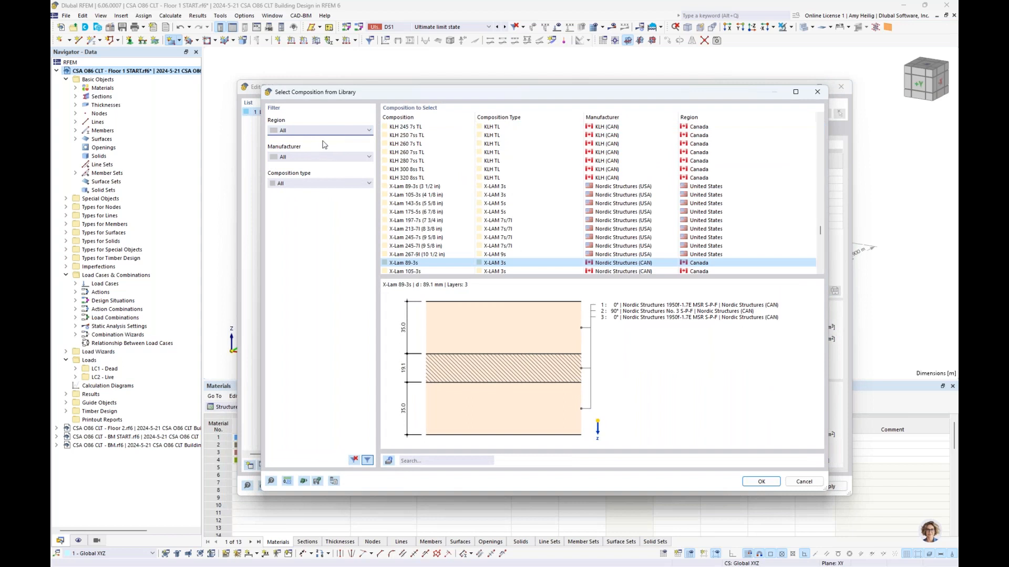
{"action": "left_click", "coordinate": [315, 156]}
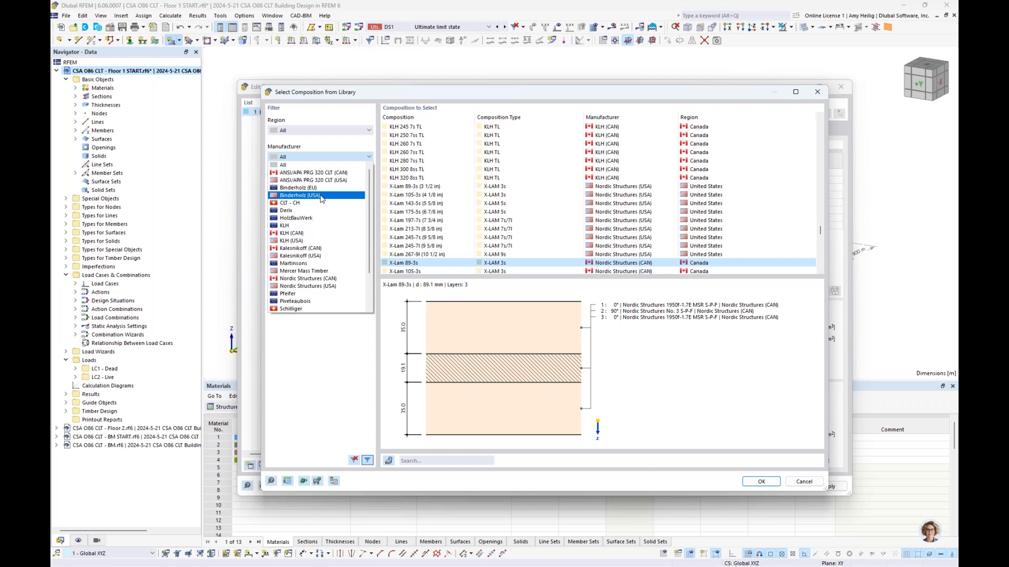
Step: Filter the compositions to Canada and Nordic Structures (CAN), preview X-Lam 197-7s, and leave the library without importing
{"action": "left_click", "coordinate": [310, 130]}
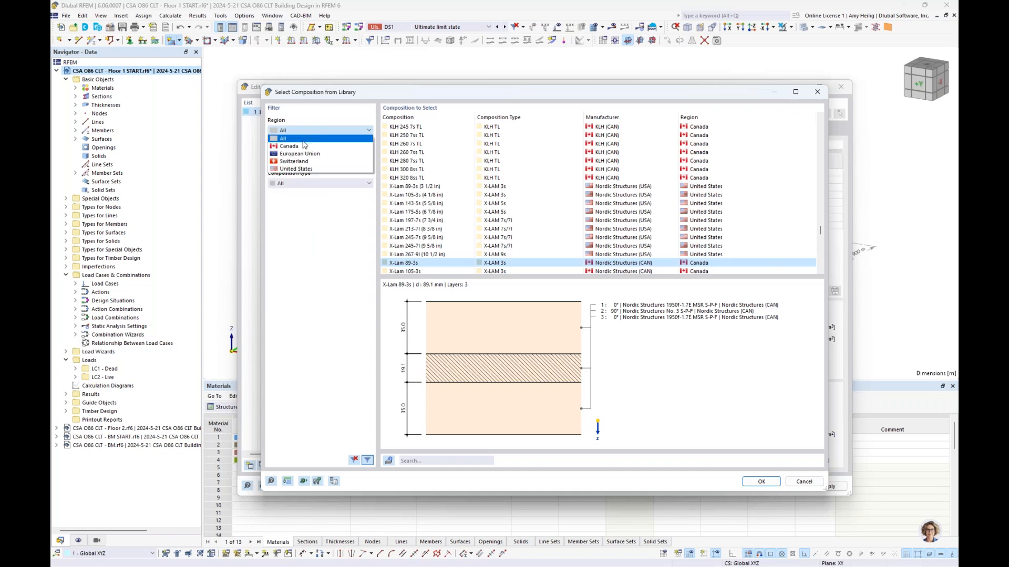
{"action": "left_click", "coordinate": [303, 145]}
{"action": "left_click", "coordinate": [297, 157]}
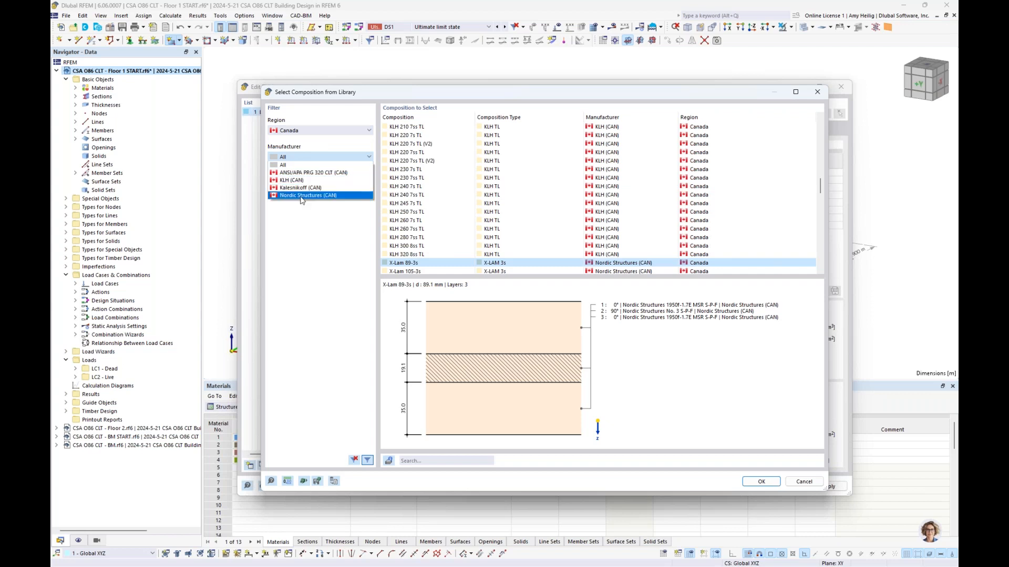
{"action": "left_click", "coordinate": [301, 196]}
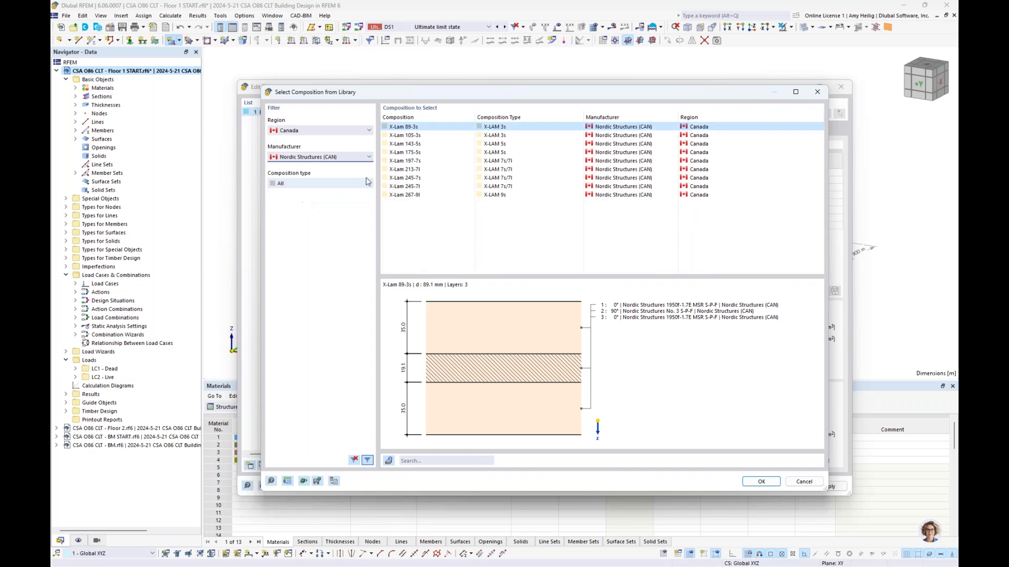
{"action": "left_click", "coordinate": [412, 163]}
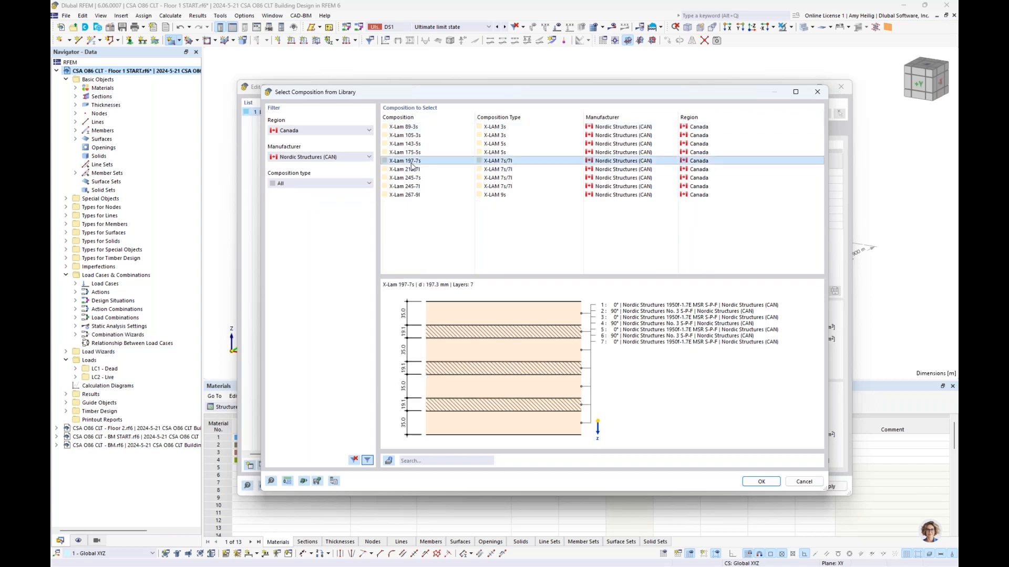
{"action": "left_click", "coordinate": [808, 482]}
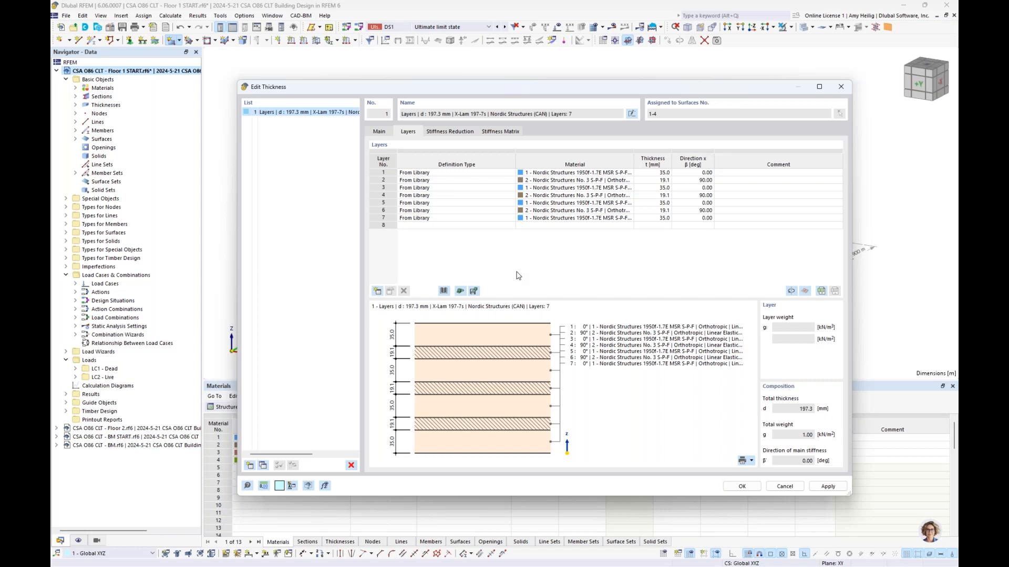
Step: Review the thickness's stiffness reduction factors and switch to the browser to read the Dlubal FAQ on k33 and k88
{"action": "left_click", "coordinate": [450, 132]}
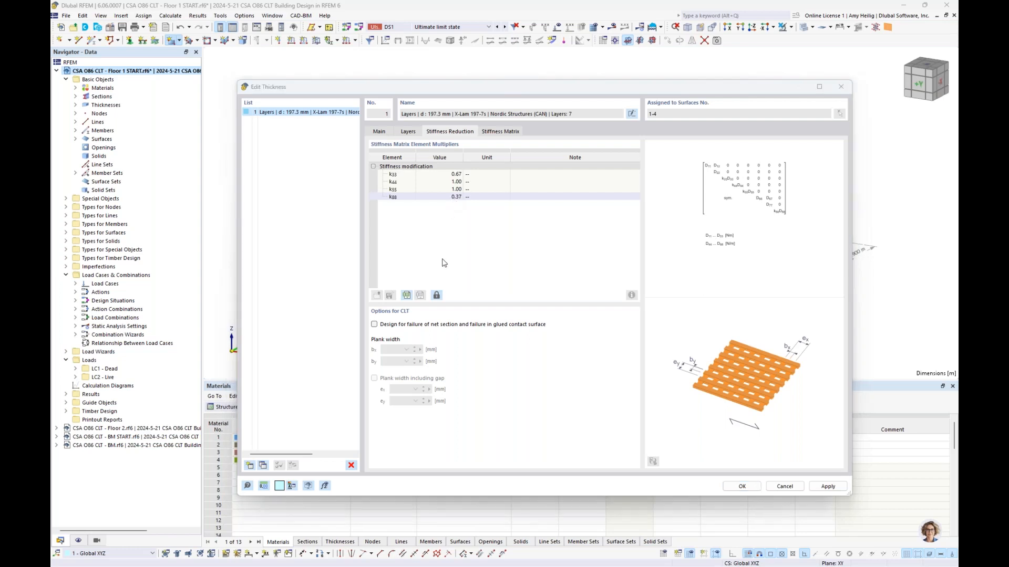
{"action": "key", "text": "super+Tab"}
{"action": "left_click", "coordinate": [420, 297]}
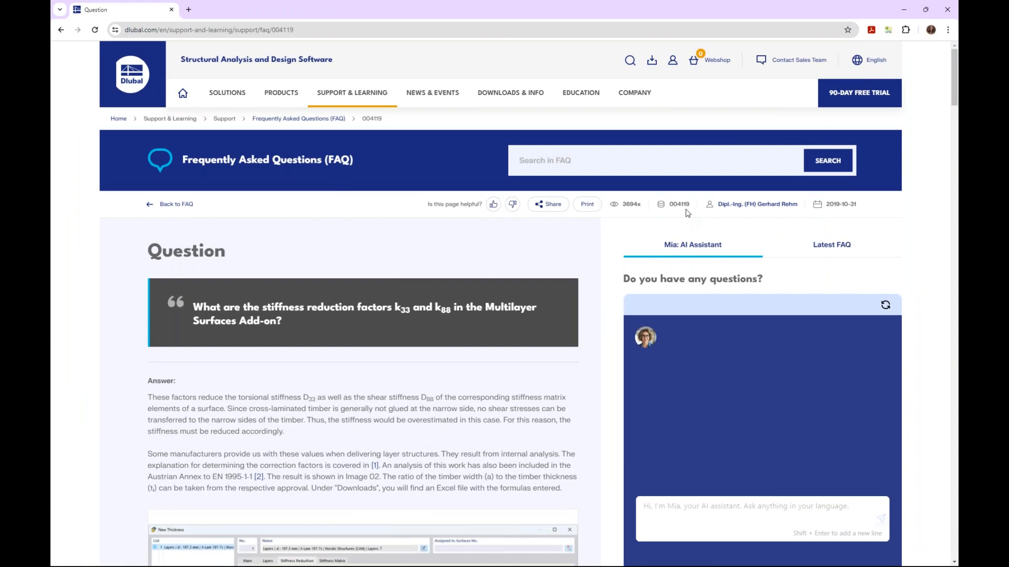
{"action": "scroll", "coordinate": [420, 246], "scroll_direction": "down", "scroll_amount": 2}
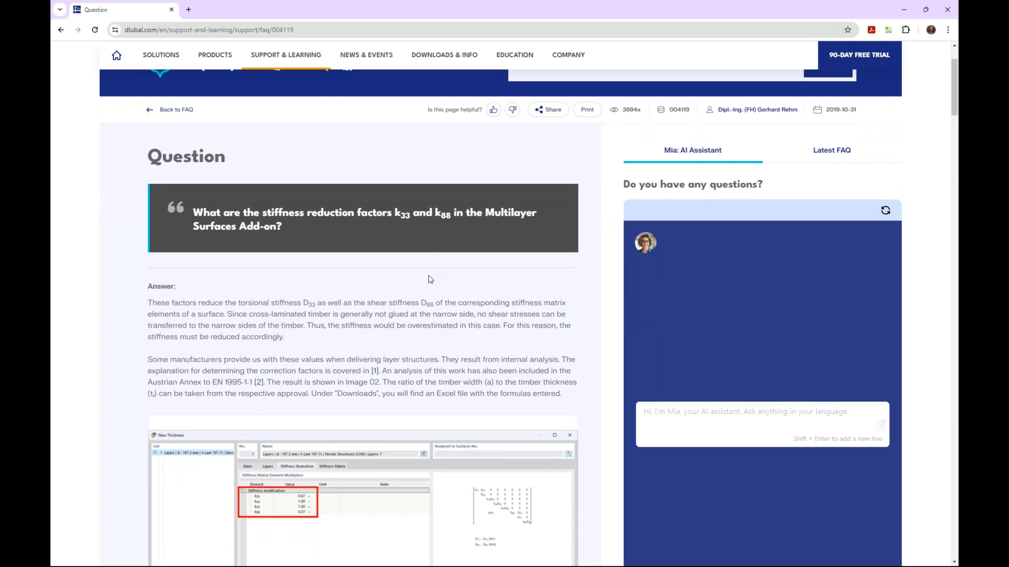
{"action": "scroll", "coordinate": [413, 306], "scroll_direction": "down", "scroll_amount": 4}
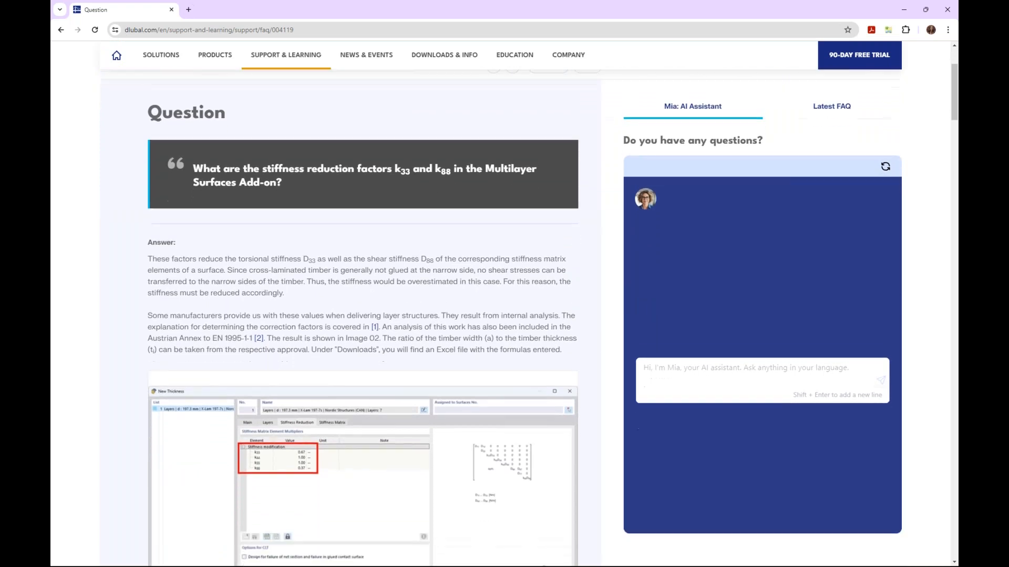
{"action": "scroll", "coordinate": [414, 307], "scroll_direction": "down", "scroll_amount": 10}
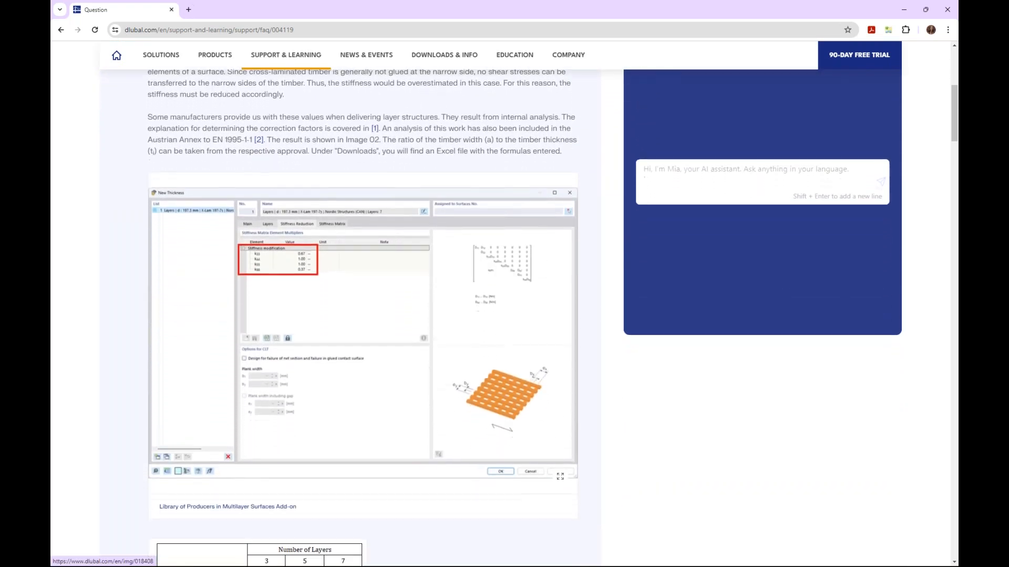
{"action": "scroll", "coordinate": [266, 333], "scroll_direction": "down", "scroll_amount": 1}
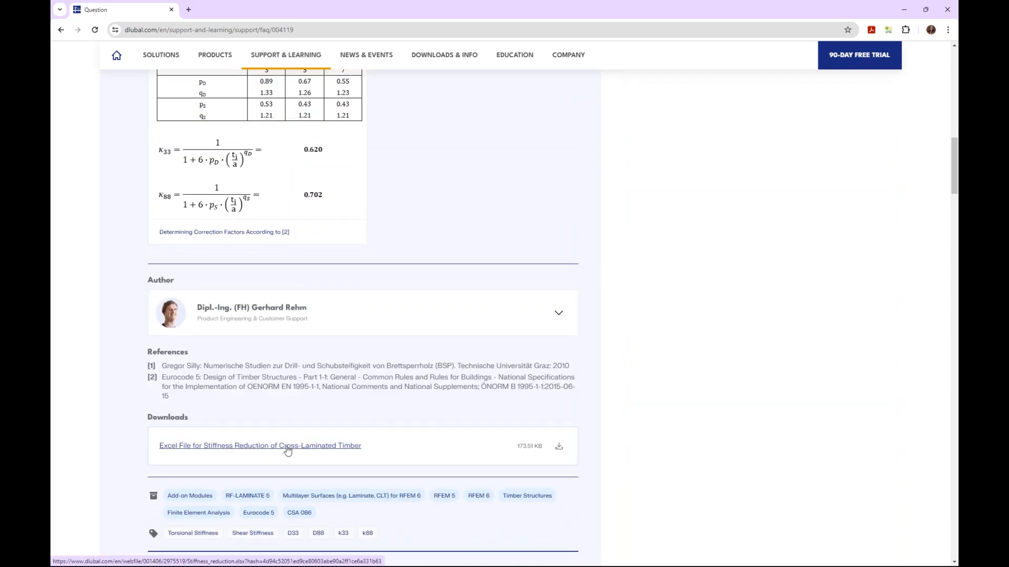
Step: Switch to the Excel workbook FAQ 4119 Stiffness_reduction.xlsx, examine the k33 and k88 calculation, and return to RFEM
{"action": "key", "text": "super+Tab"}
{"action": "left_click", "coordinate": [591, 327]}
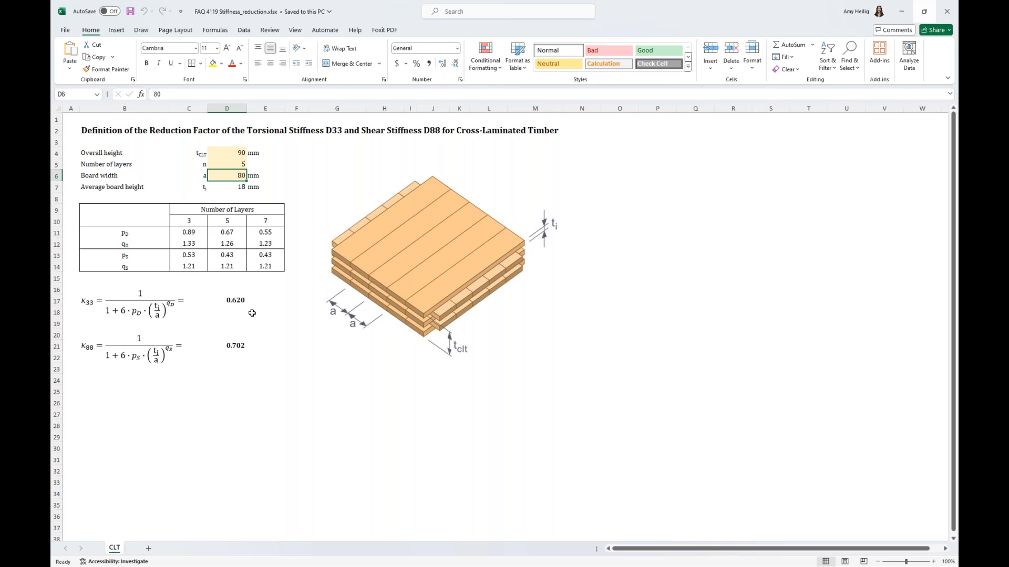
{"action": "key", "text": "super+Tab"}
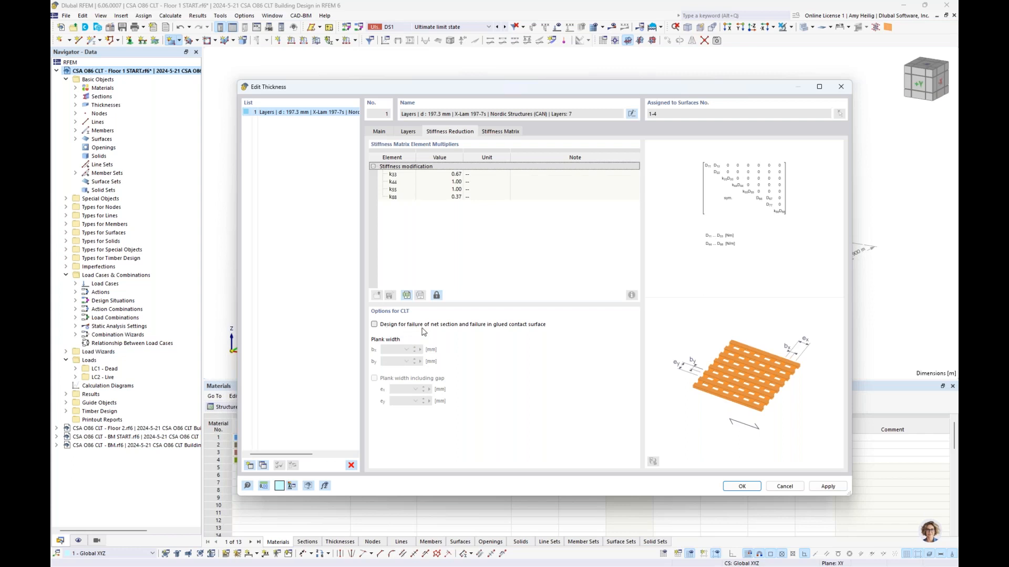
Step: Switch to the presentation to study the Shear Failure Modes slide, and close RFEM's thickness settings without applying changes
{"action": "key", "text": "super+Tab"}
{"action": "left_click", "coordinate": [498, 332]}
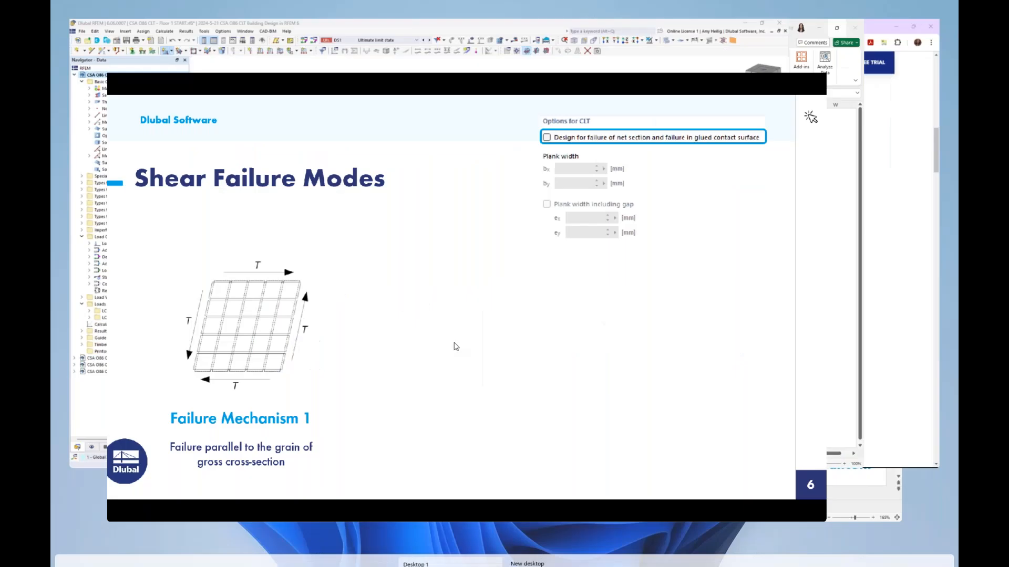
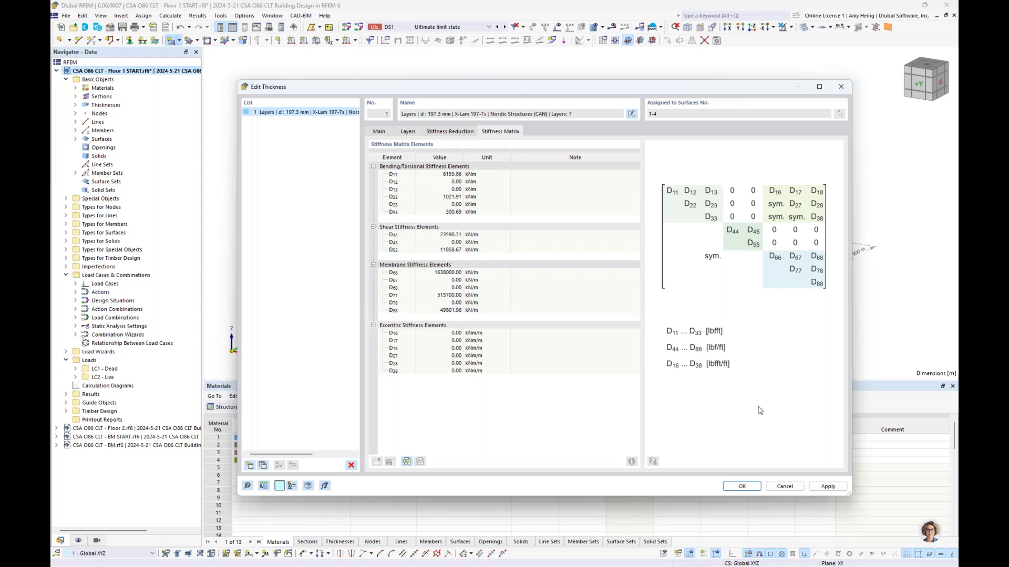
{"action": "left_click", "coordinate": [786, 486]}
{"action": "left_click", "coordinate": [800, 479]}
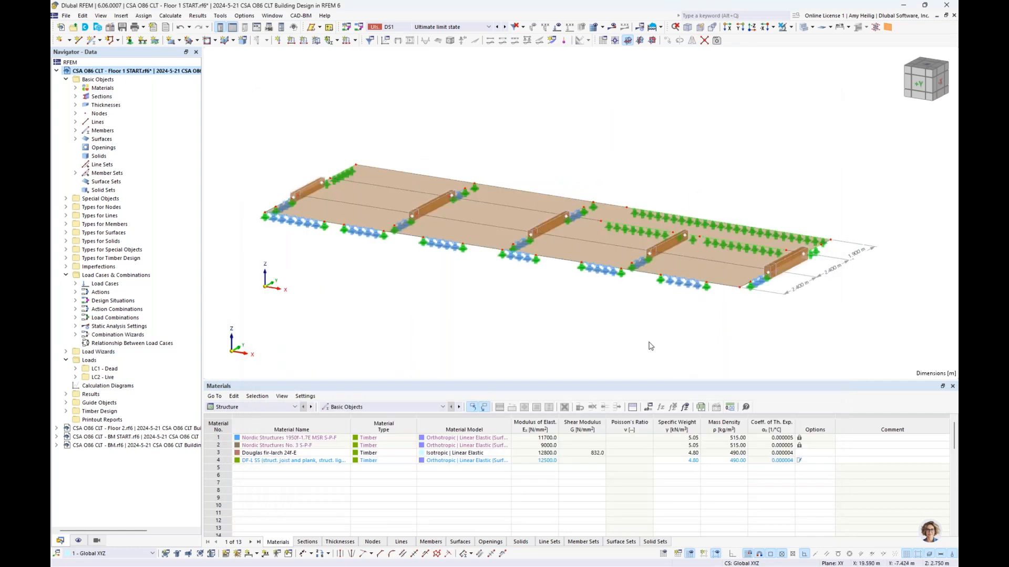
Step: Display the floor surfaces' layer directions per layer with their indices
{"action": "scroll", "coordinate": [493, 299], "scroll_direction": "up", "scroll_amount": 5}
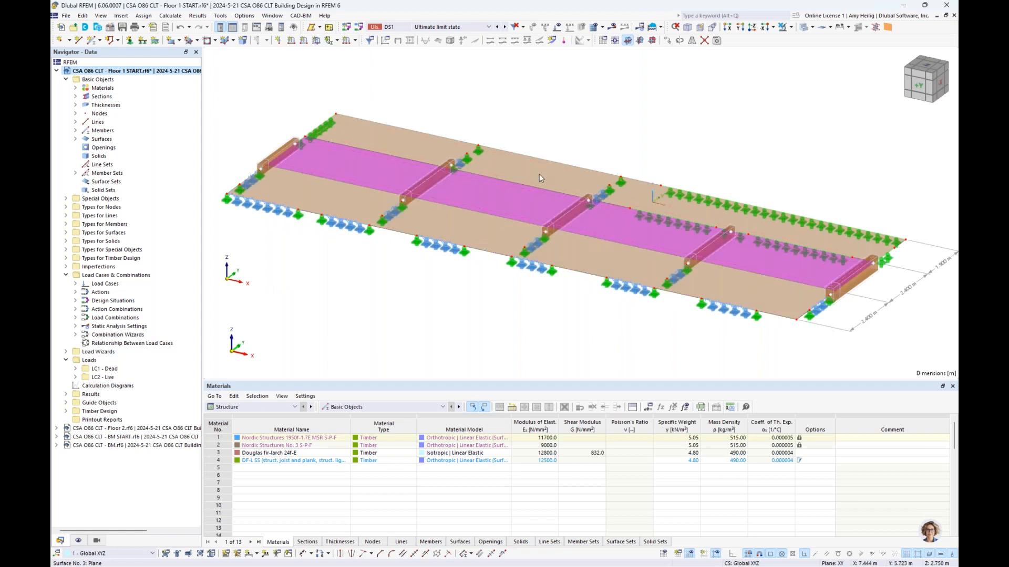
{"action": "left_click", "coordinate": [474, 314]}
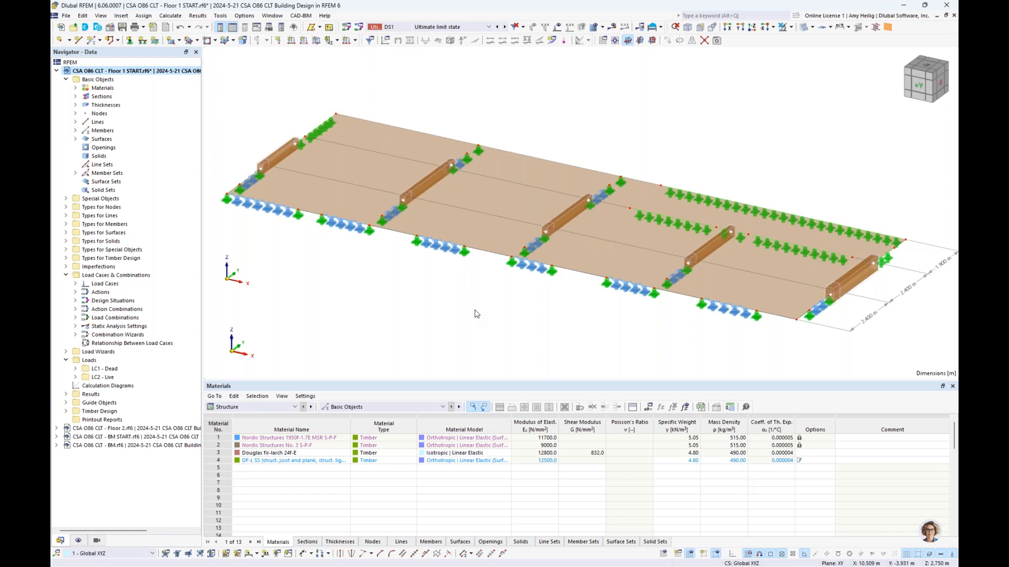
{"action": "left_click", "coordinate": [79, 541]}
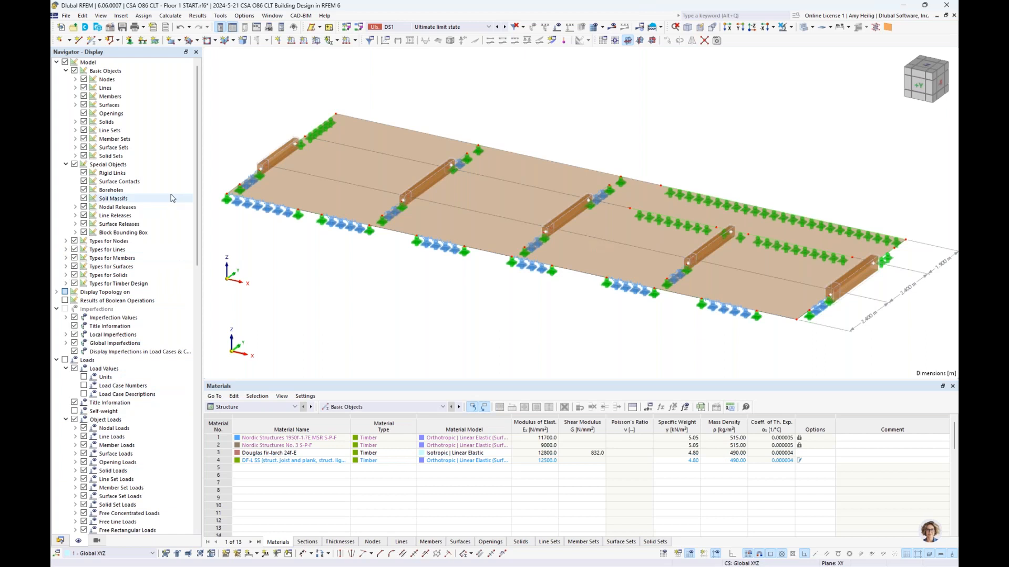
{"action": "left_click", "coordinate": [76, 105]}
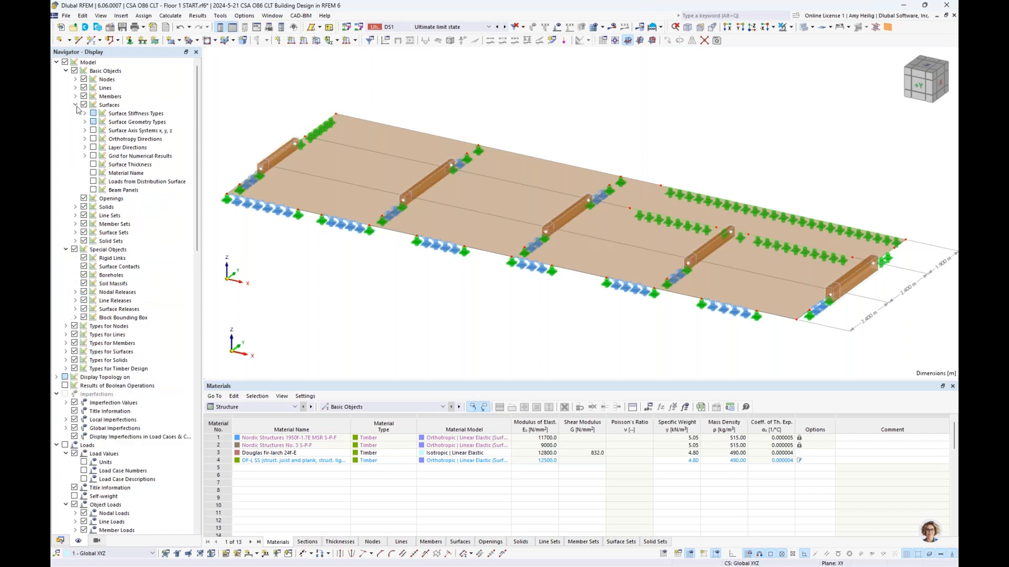
{"action": "left_click", "coordinate": [84, 147]}
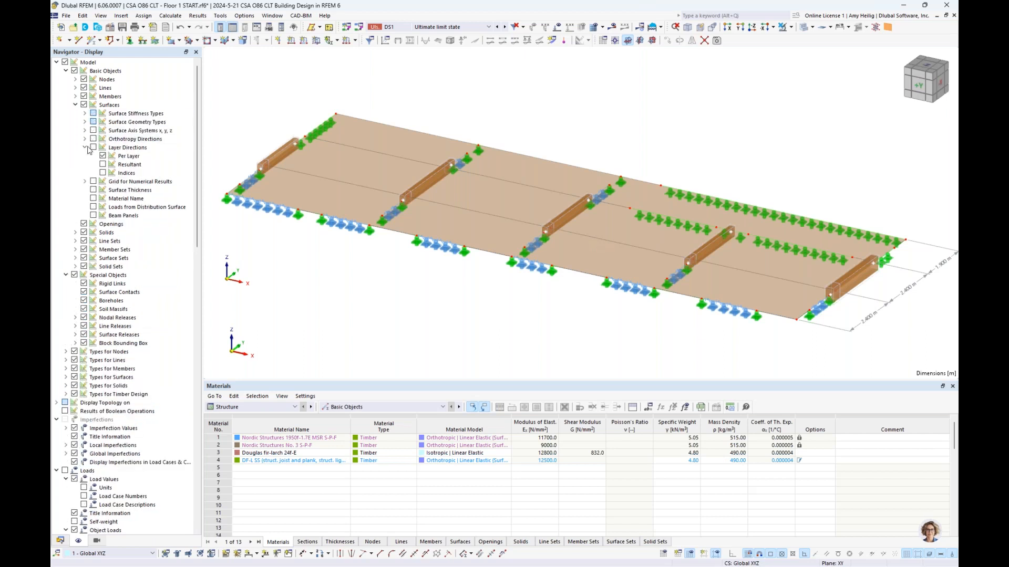
{"action": "left_click", "coordinate": [103, 173]}
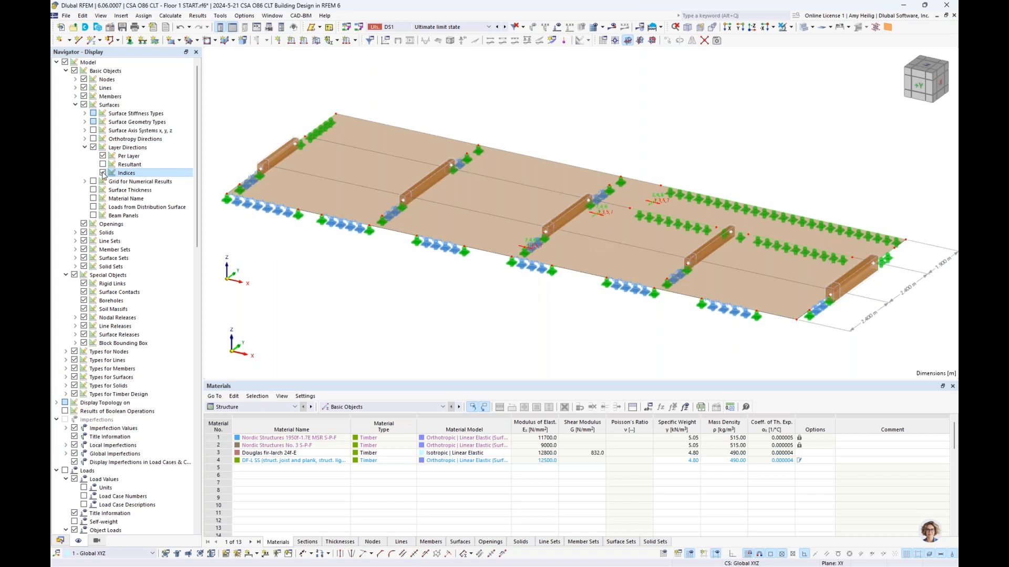
Step: Show the model in wireframe and examine the layer direction arrows on the CLT surfaces
{"action": "left_click", "coordinate": [805, 27]}
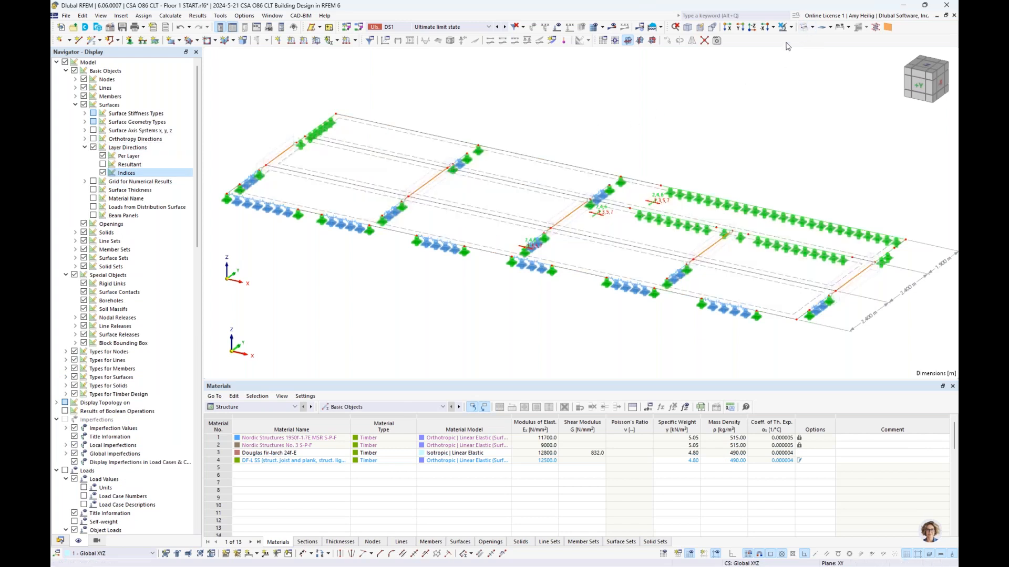
{"action": "scroll", "coordinate": [609, 212], "scroll_direction": "up", "scroll_amount": 10}
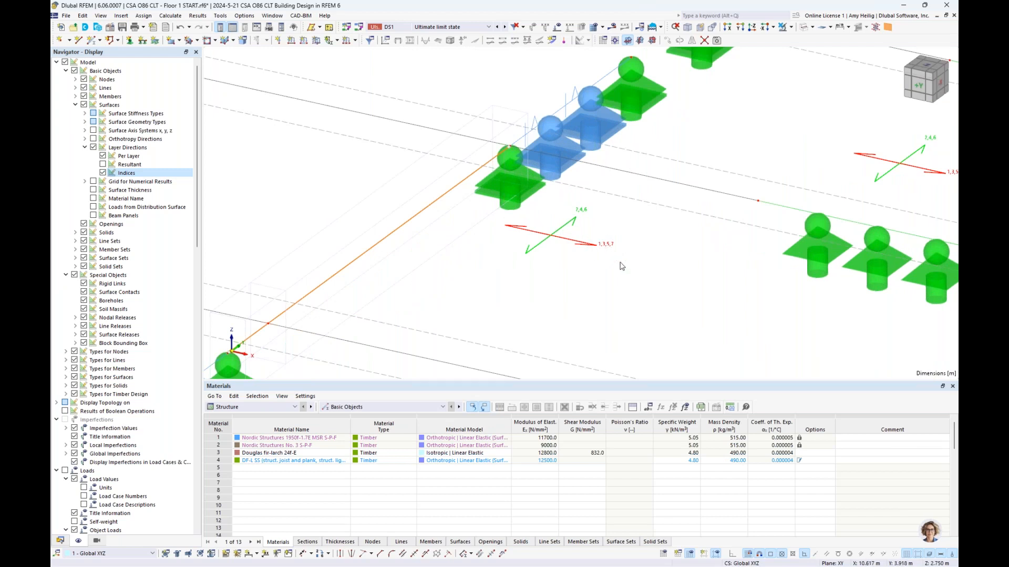
{"action": "scroll", "coordinate": [571, 254], "scroll_direction": "down", "scroll_amount": 2}
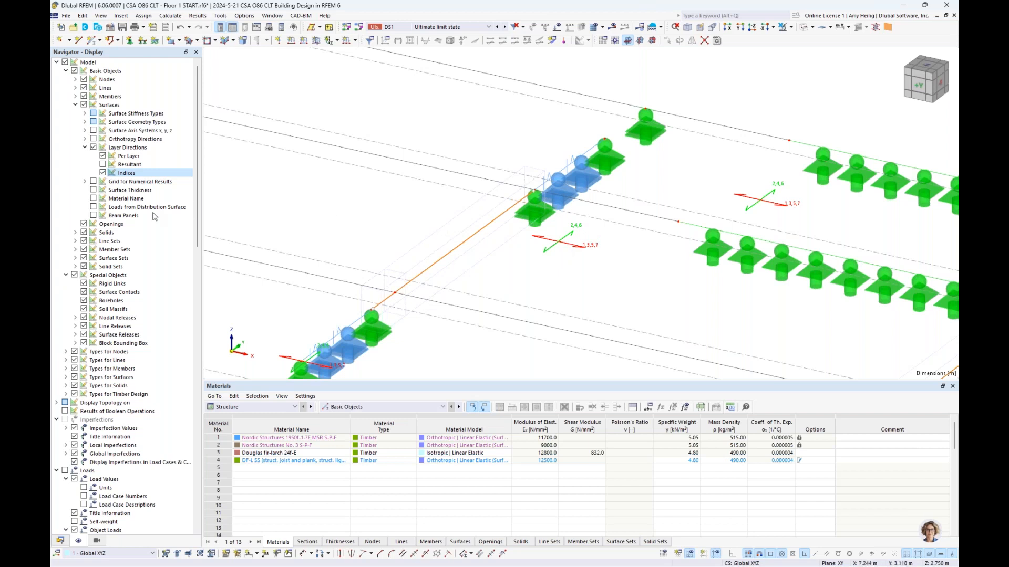
Step: Display only the resultant layer direction on the surfaces, hiding the per-layer arrows and the indices
{"action": "left_click", "coordinate": [102, 165]}
{"action": "left_click", "coordinate": [103, 156]}
{"action": "left_click", "coordinate": [103, 173]}
{"action": "scroll", "coordinate": [471, 224], "scroll_direction": "down", "scroll_amount": 3}
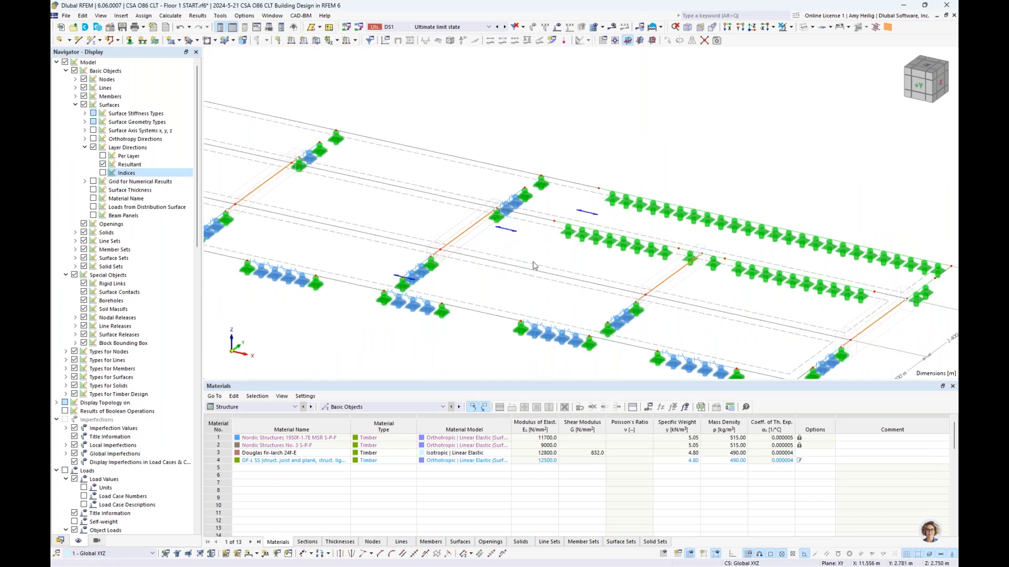
Step: Review the input axis categories that specific axes offer for surface 1, and close its settings without applying changes
{"action": "double_click", "coordinate": [479, 310]}
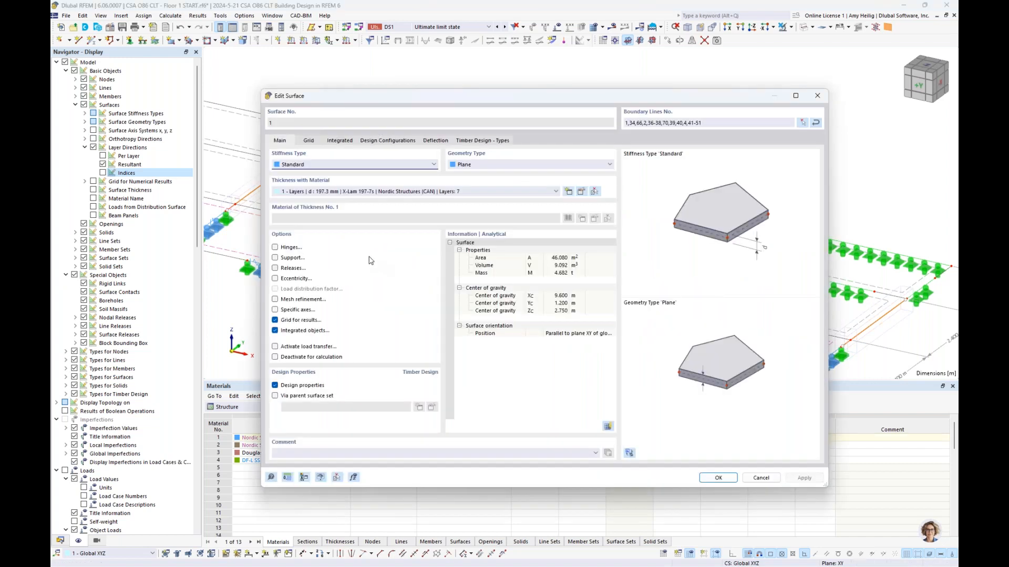
{"action": "left_click", "coordinate": [275, 310]}
{"action": "left_click", "coordinate": [313, 142]}
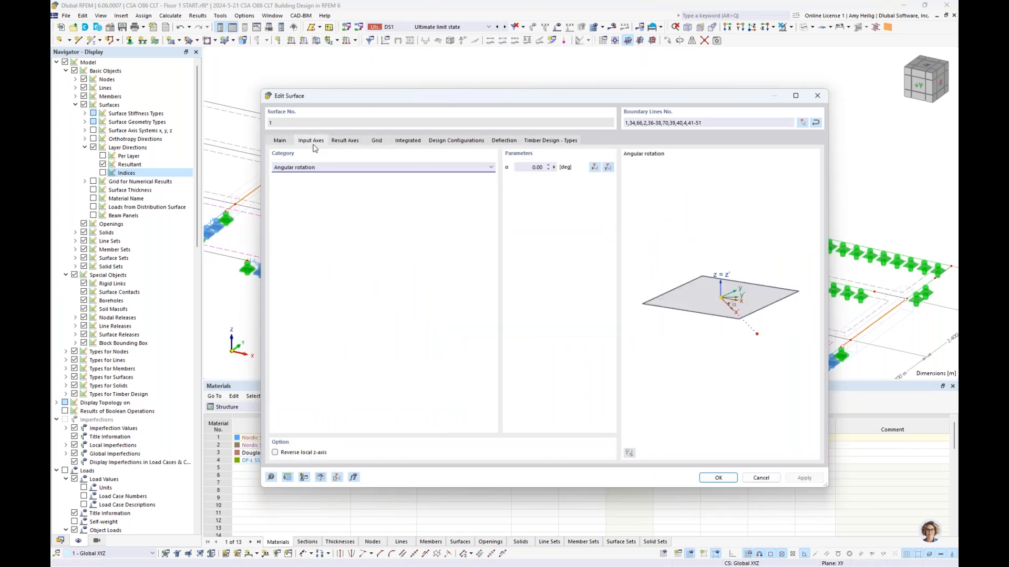
{"action": "left_click", "coordinate": [312, 168]}
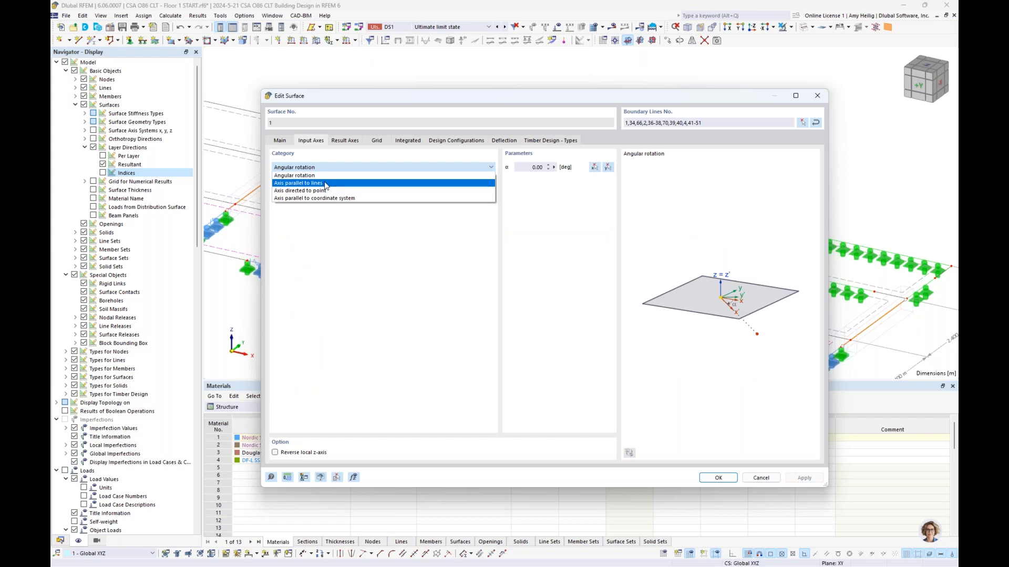
{"action": "left_click", "coordinate": [368, 241]}
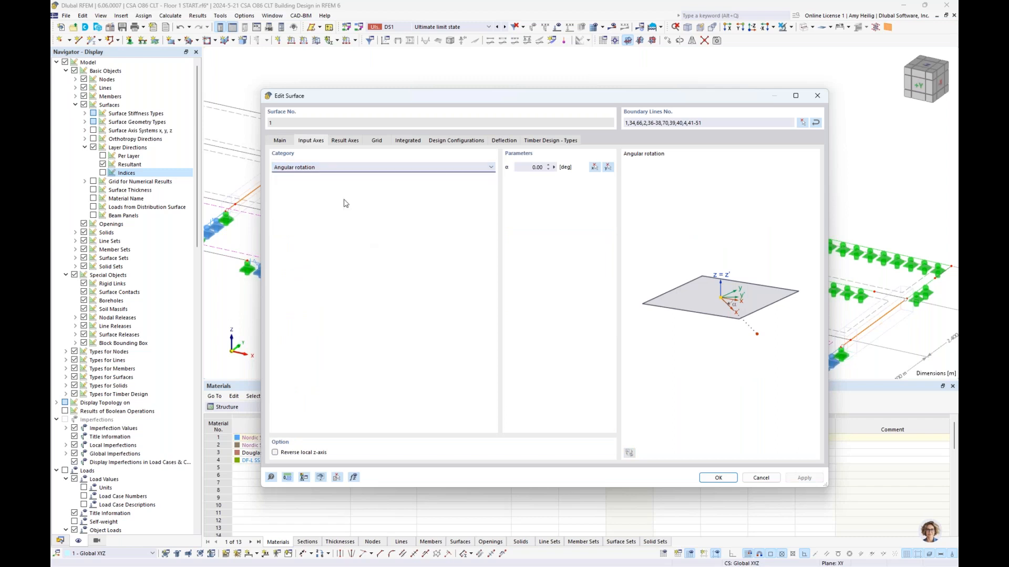
{"action": "left_click", "coordinate": [284, 141]}
{"action": "left_click", "coordinate": [275, 310]}
{"action": "left_click", "coordinate": [761, 478]}
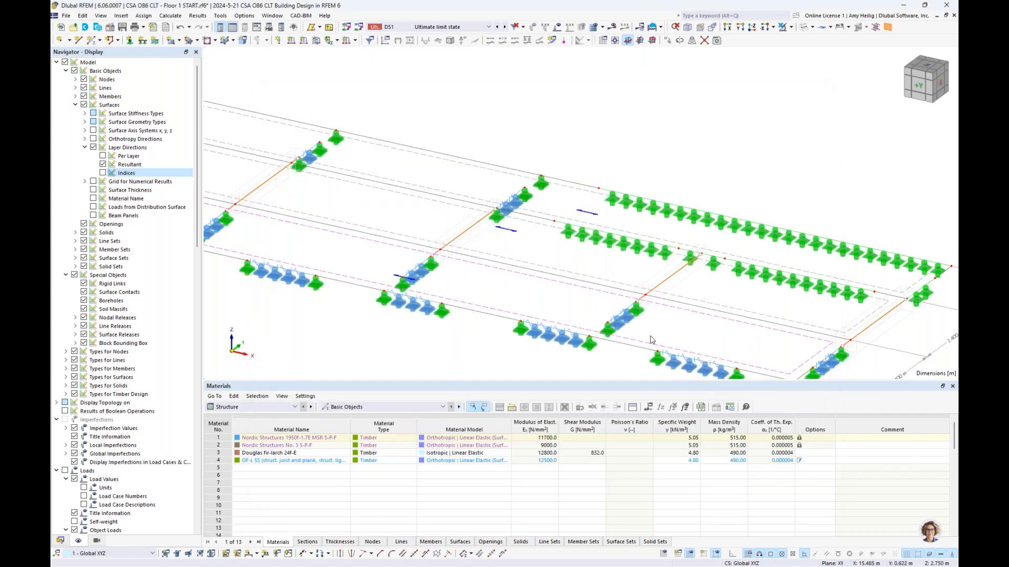
Step: Hide the layer directions on the surfaces and collapse the surface display options
{"action": "scroll", "coordinate": [657, 265], "scroll_direction": "down", "scroll_amount": 1}
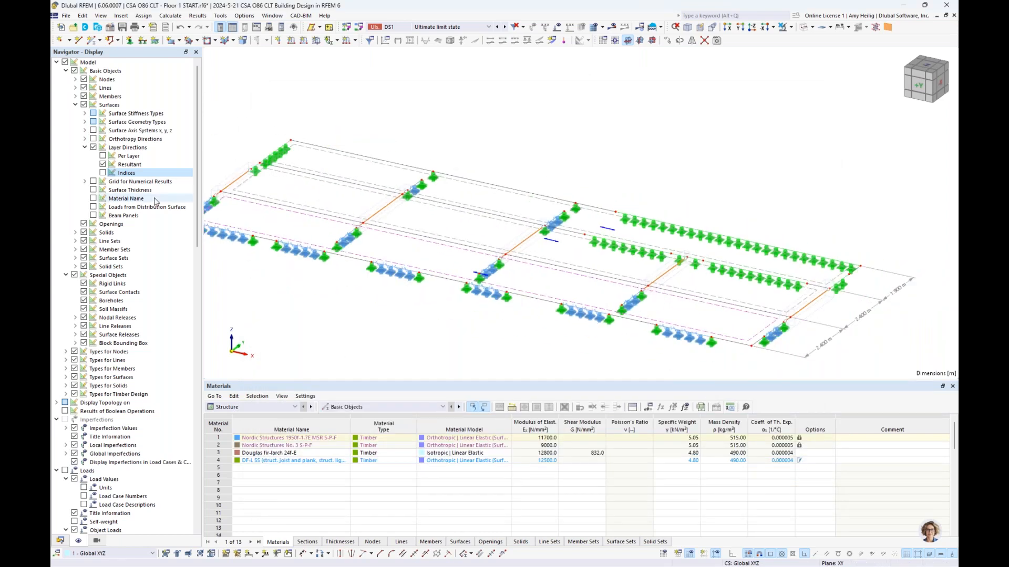
{"action": "left_click", "coordinate": [93, 147]}
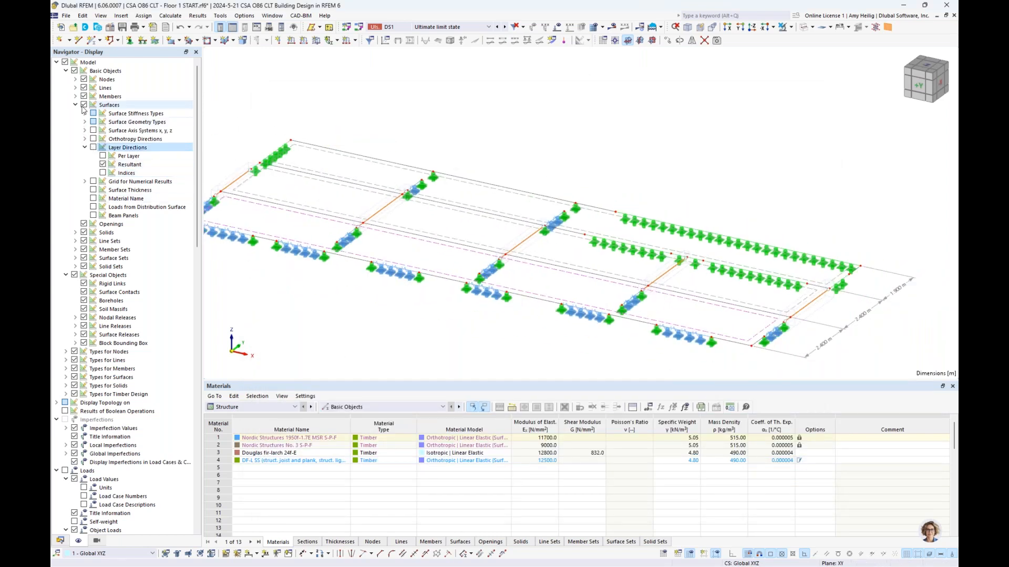
{"action": "left_click", "coordinate": [75, 105]}
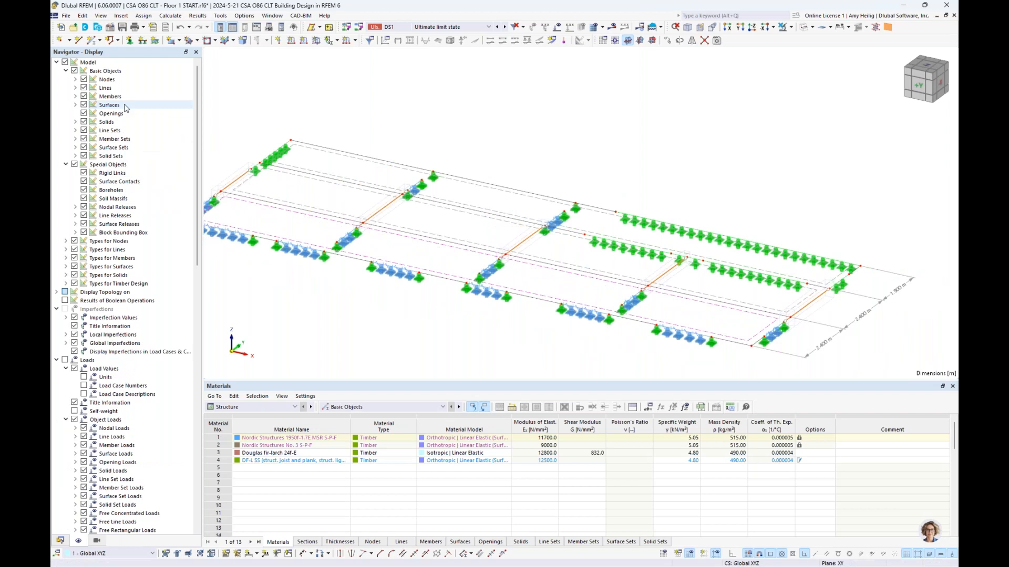
Step: Switch the floor model from wireframe back to a solid rendering of the surfaces and beams
{"action": "left_click", "coordinate": [803, 28]}
{"action": "left_click", "coordinate": [803, 29]}
{"action": "left_click", "coordinate": [730, 192]}
{"action": "middle_click_drag", "start_coordinate": [730, 192], "coordinate": [771, 157]}
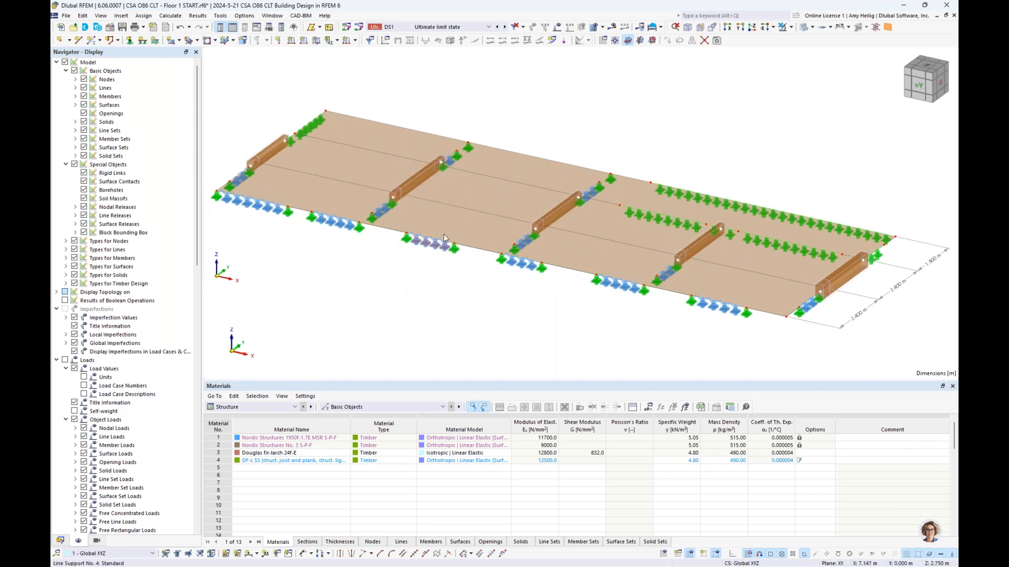
Step: Highlight in the model the members using section R_M1 240/440 and those using R_M1 160/320, and clear the selection
{"action": "left_click", "coordinate": [60, 540]}
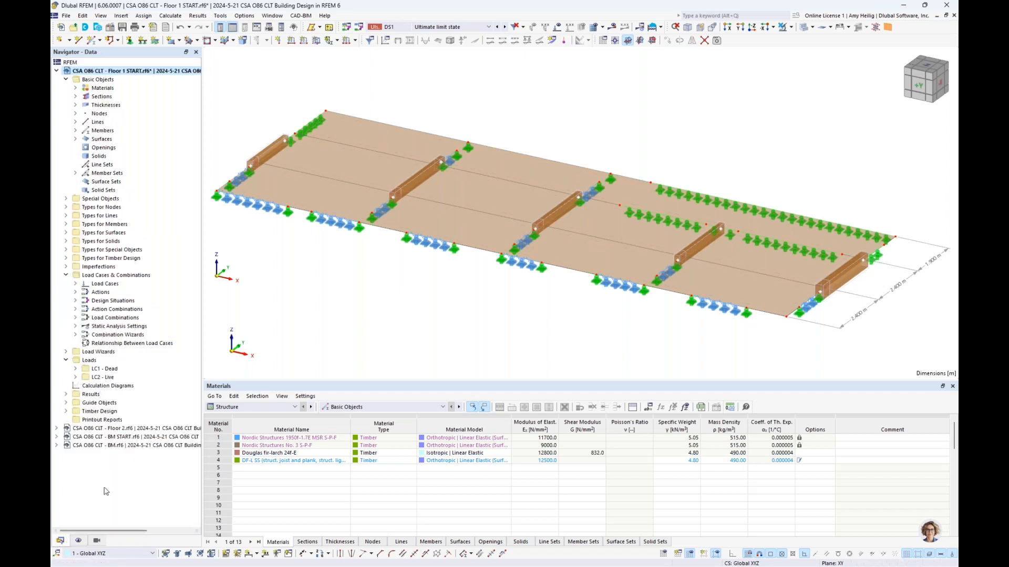
{"action": "middle_click_drag", "start_coordinate": [415, 293], "coordinate": [487, 294], "text": "ctrl"}
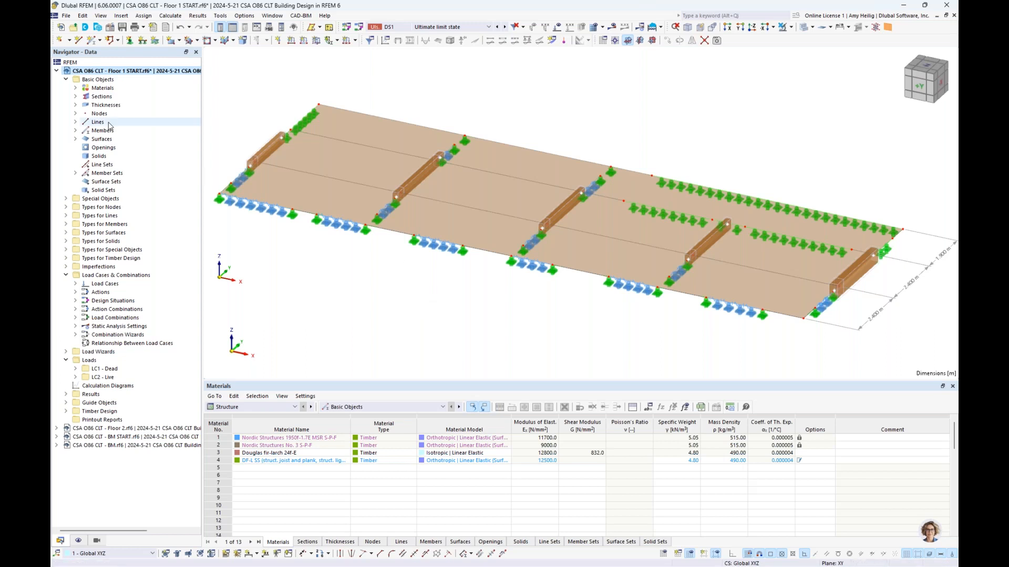
{"action": "left_click", "coordinate": [76, 96]}
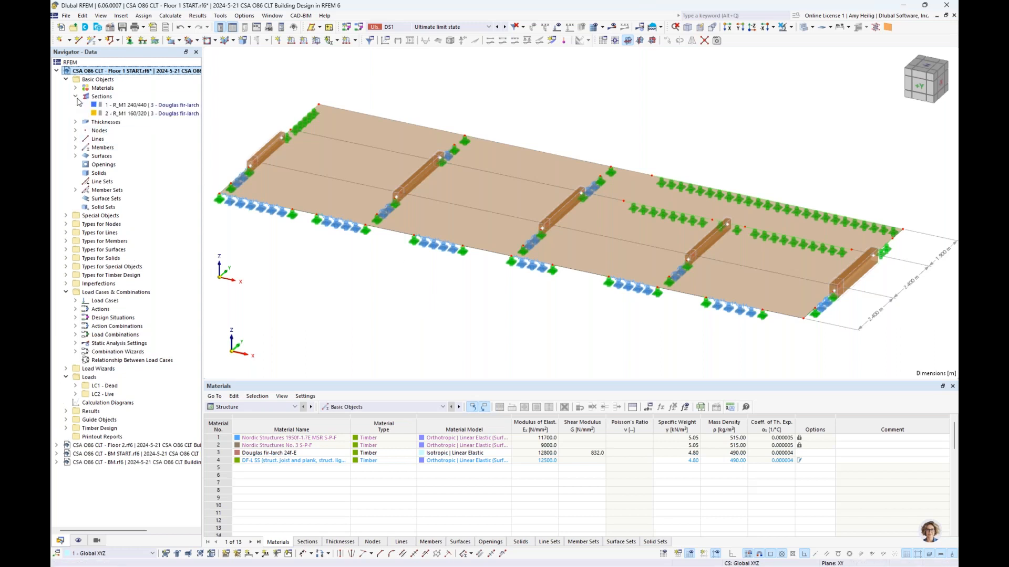
{"action": "left_click", "coordinate": [119, 105]}
{"action": "middle_click_drag", "start_coordinate": [782, 346], "coordinate": [705, 336]}
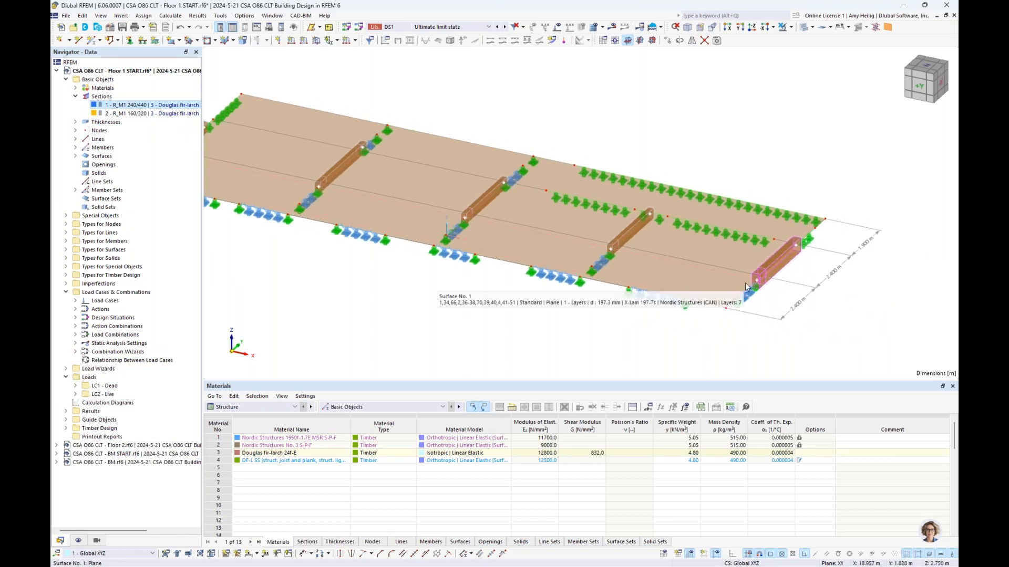
{"action": "left_click", "coordinate": [134, 114]}
{"action": "middle_click_drag", "start_coordinate": [268, 271], "coordinate": [364, 297]}
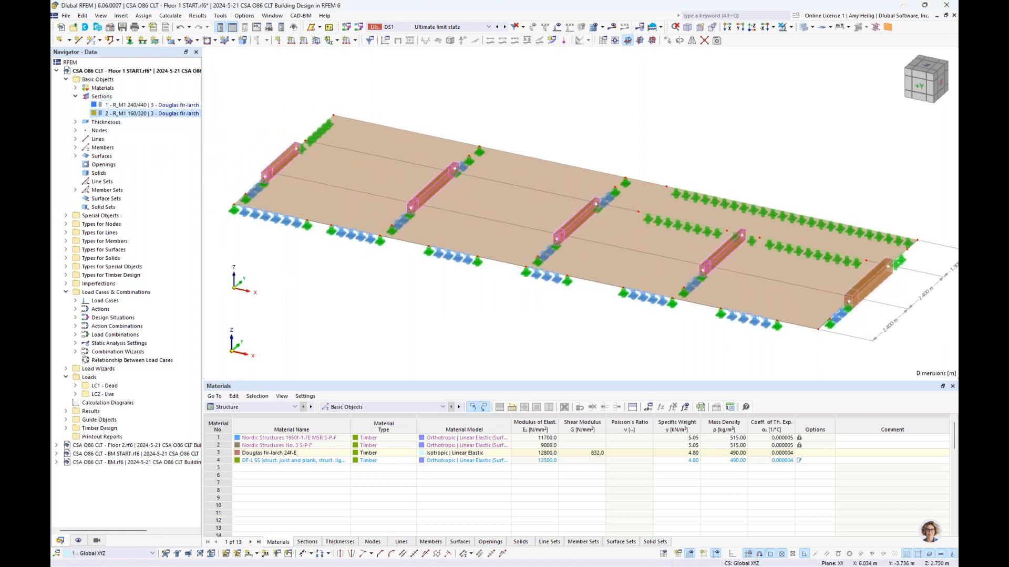
{"action": "key", "text": "Escape"}
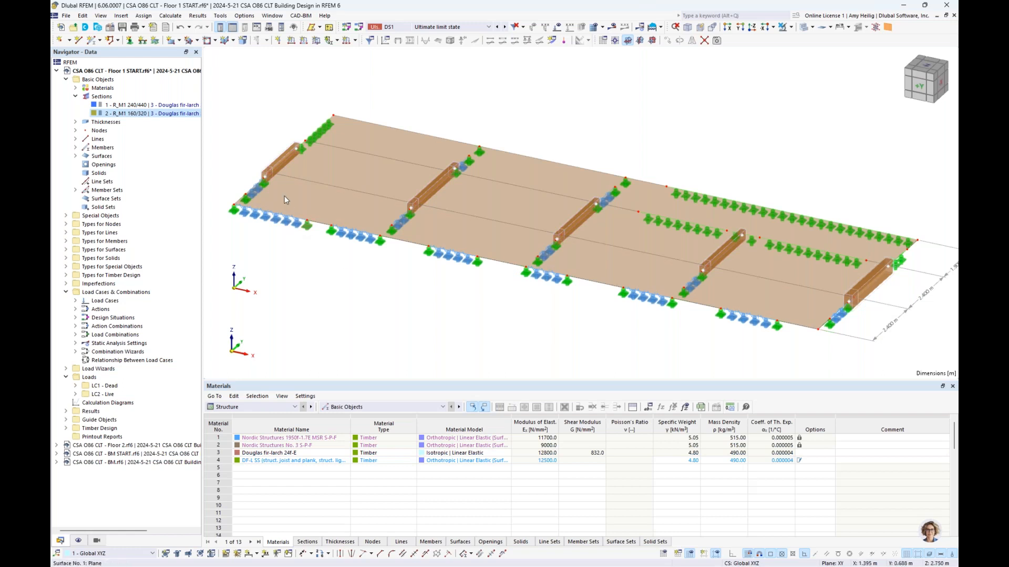
Step: Inspect the Continuous Members set of the beam at the floor's end, and close its settings without changes
{"action": "scroll", "coordinate": [270, 173], "scroll_direction": "up", "scroll_amount": 5}
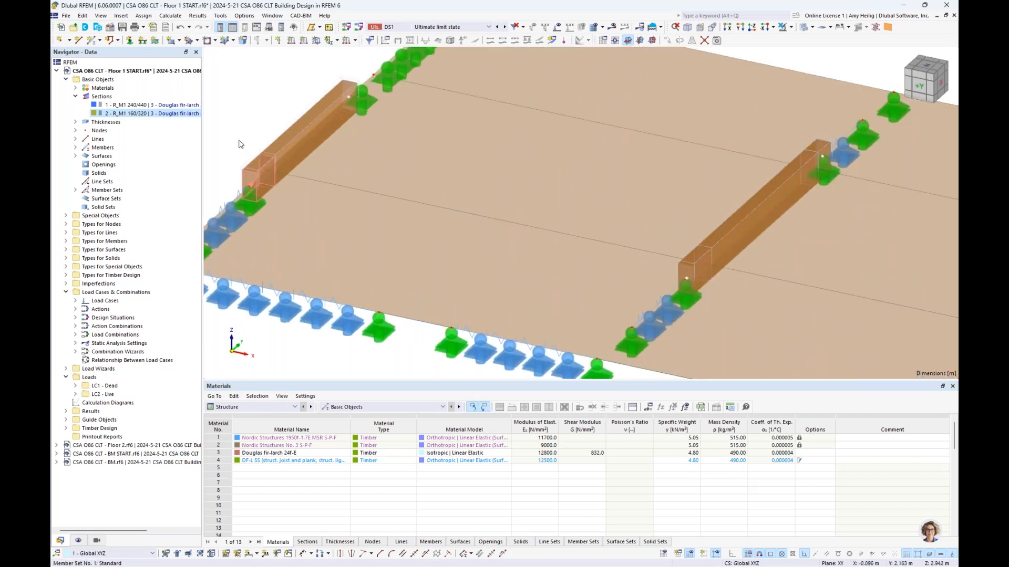
{"action": "middle_click_drag", "start_coordinate": [239, 124], "coordinate": [257, 162]}
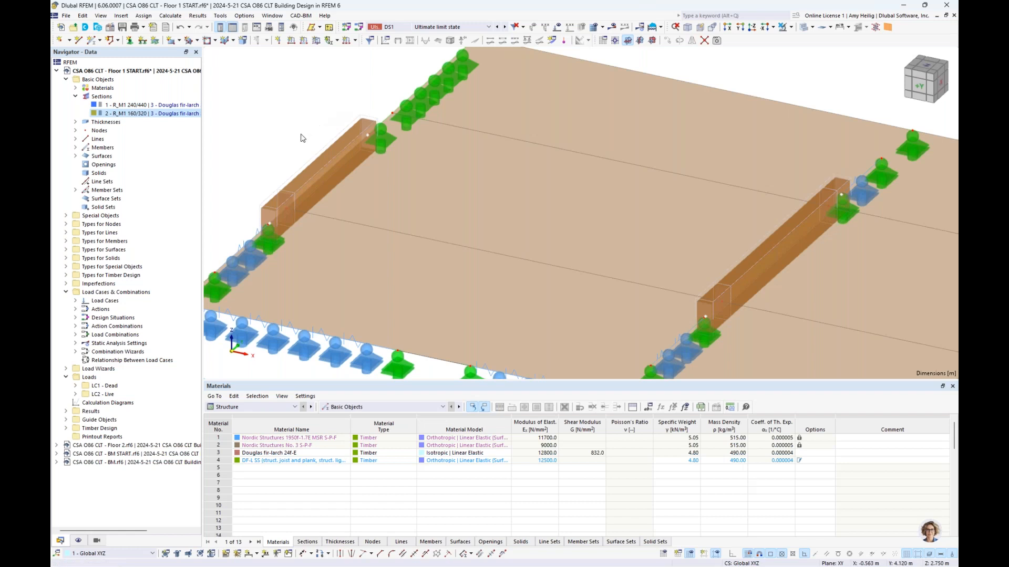
{"action": "scroll", "coordinate": [270, 202], "scroll_direction": "up", "scroll_amount": 2}
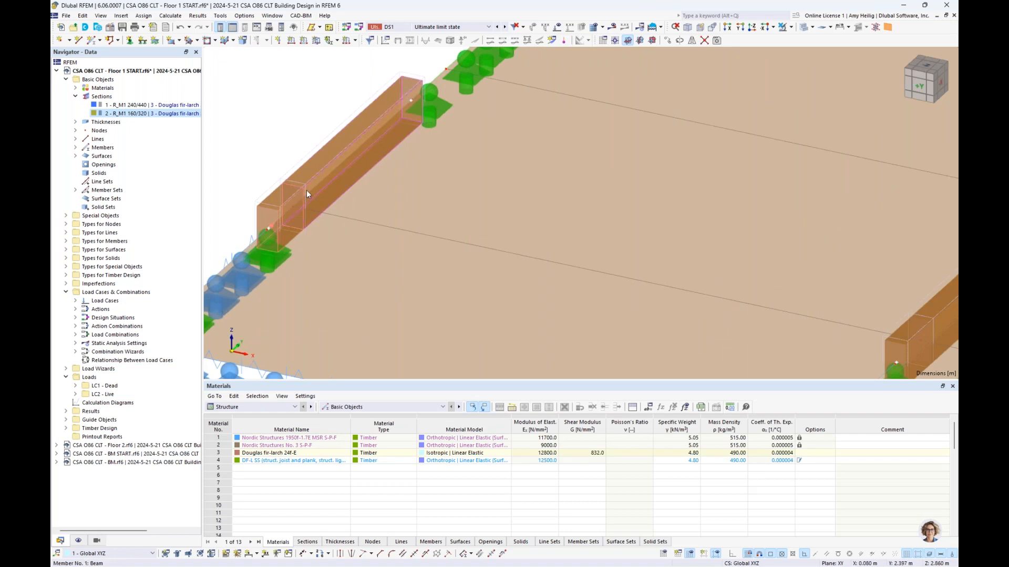
{"action": "mouse_move", "coordinate": [284, 205]}
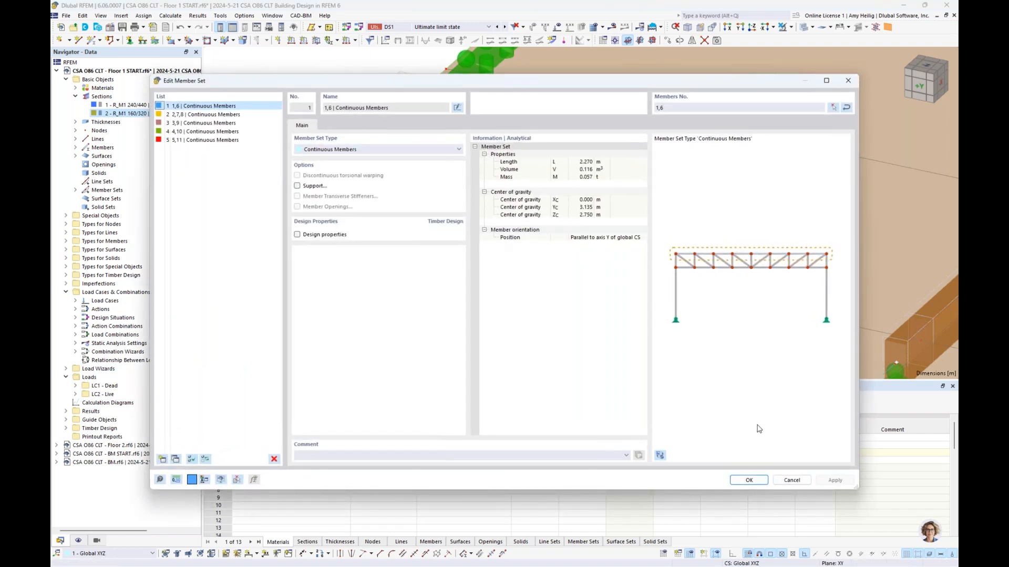
{"action": "left_click", "coordinate": [792, 480]}
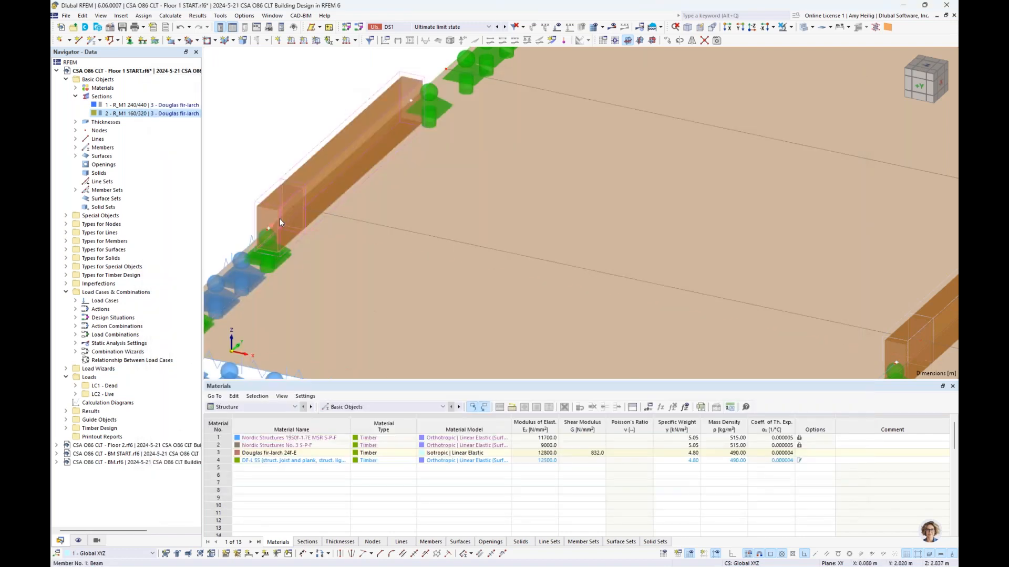
Step: Examine the arrangement of beams, line supports and nodal supports along the whole floor from several angles
{"action": "scroll", "coordinate": [488, 242], "scroll_direction": "down", "scroll_amount": 4}
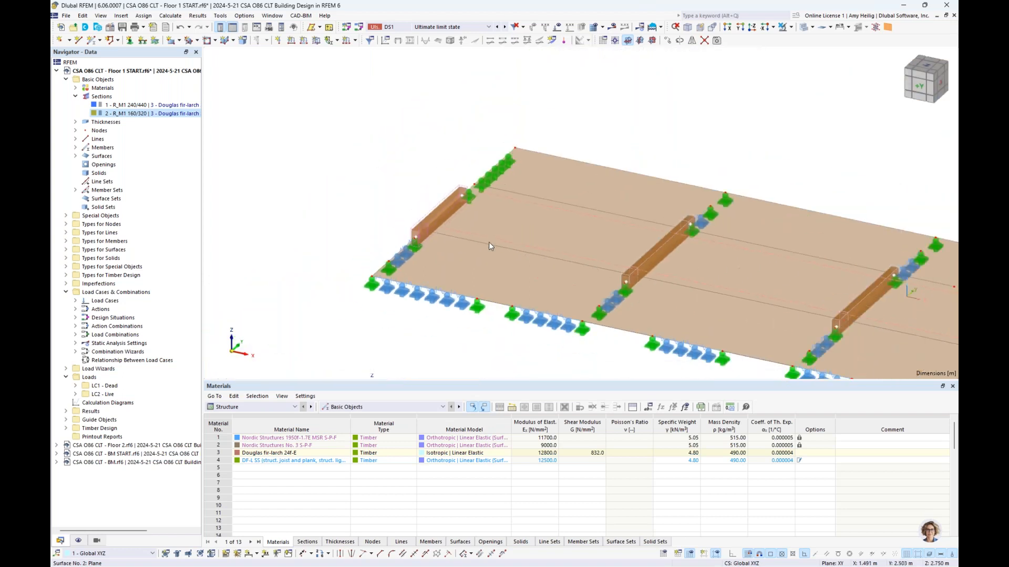
{"action": "middle_click_drag", "start_coordinate": [530, 235], "coordinate": [394, 197]}
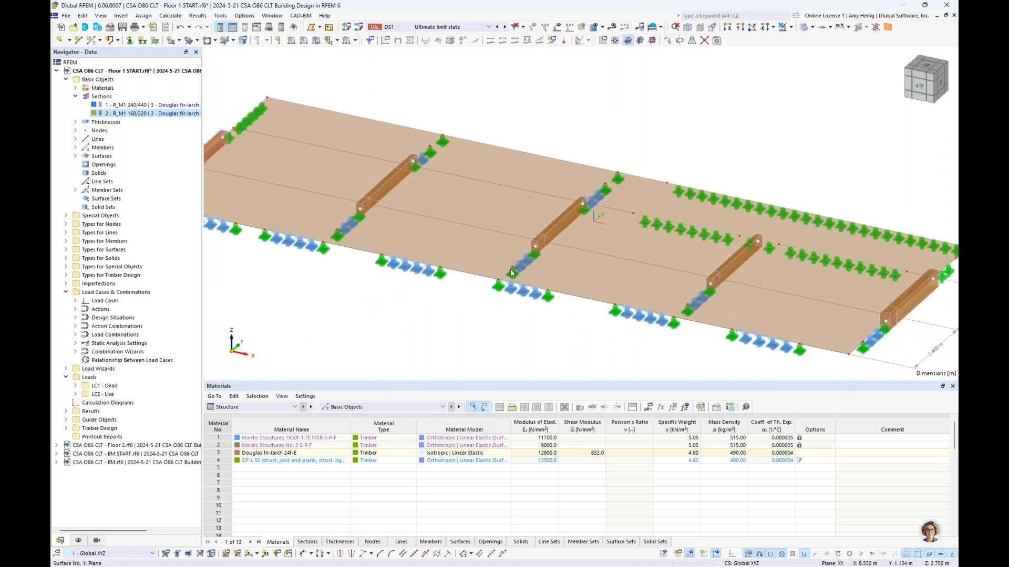
{"action": "mouse_move", "coordinate": [511, 273]}
{"action": "scroll", "coordinate": [511, 272], "scroll_direction": "down", "scroll_amount": 1}
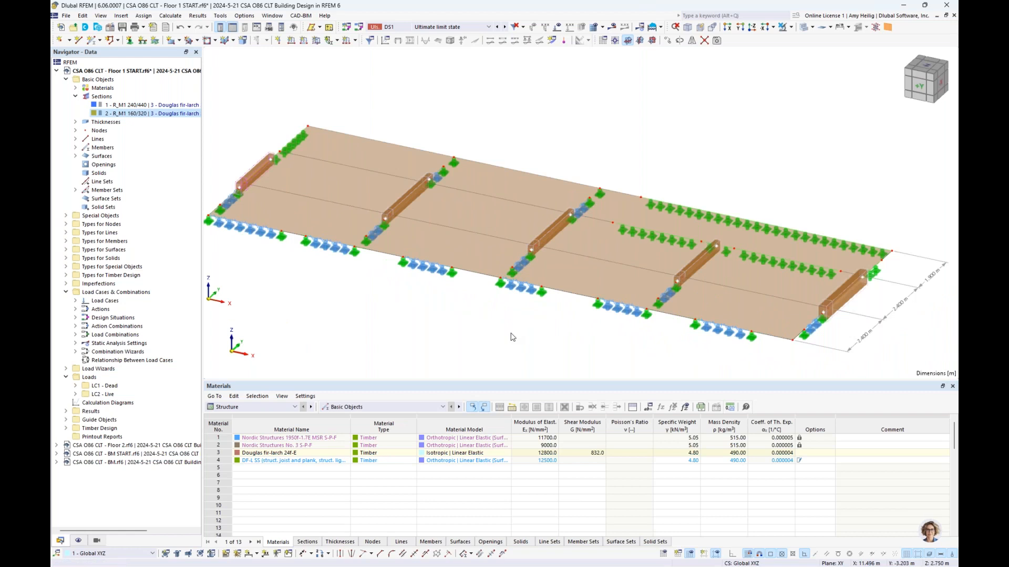
{"action": "scroll", "coordinate": [512, 336], "scroll_direction": "down", "scroll_amount": 1}
{"action": "middle_click_drag", "start_coordinate": [511, 337], "coordinate": [535, 295], "text": "ctrl"}
{"action": "middle_click_drag", "start_coordinate": [489, 320], "coordinate": [506, 294]}
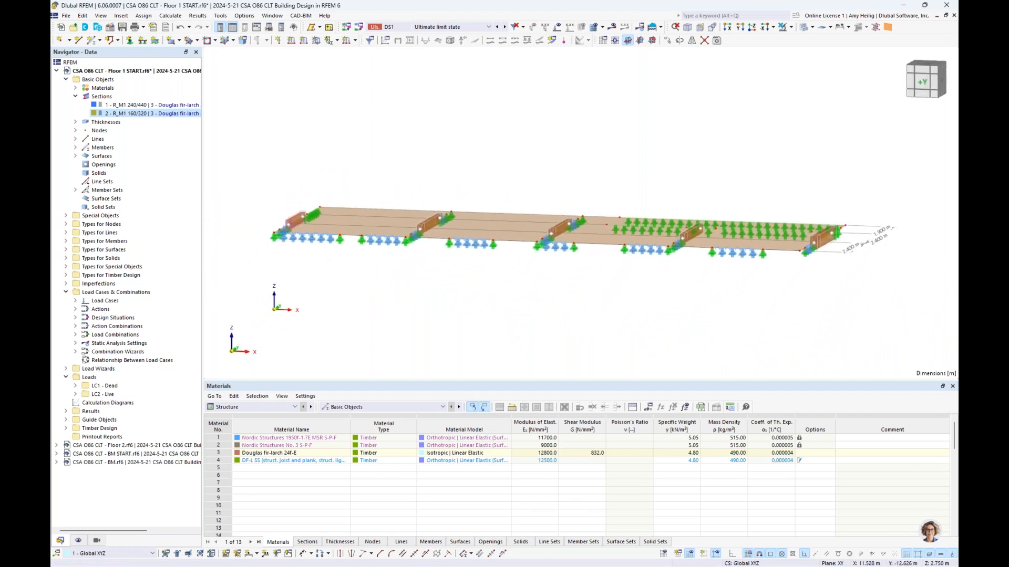
{"action": "scroll", "coordinate": [507, 294], "scroll_direction": "up", "scroll_amount": 1}
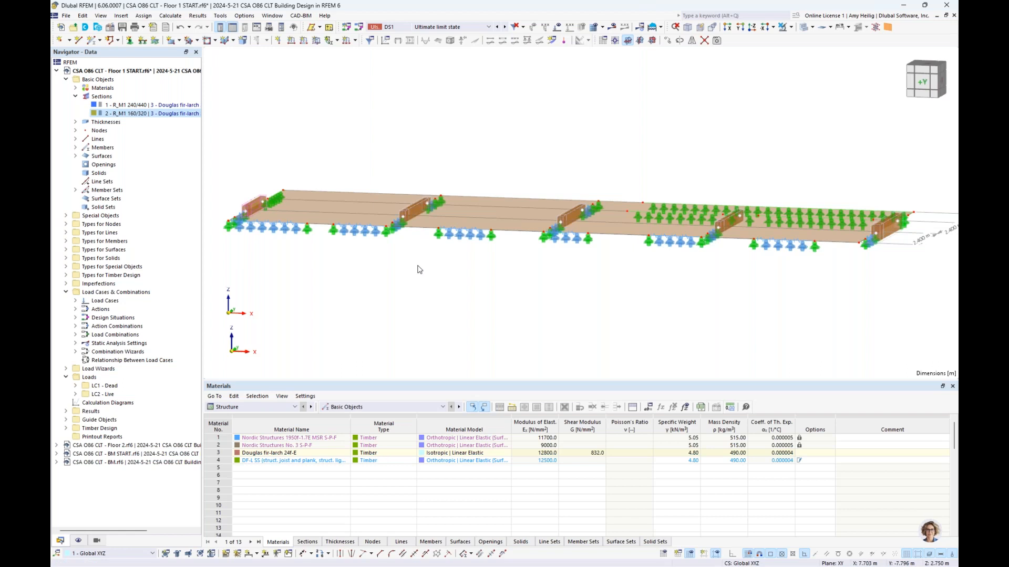
{"action": "middle_click_drag", "start_coordinate": [456, 273], "coordinate": [439, 282], "text": "ctrl"}
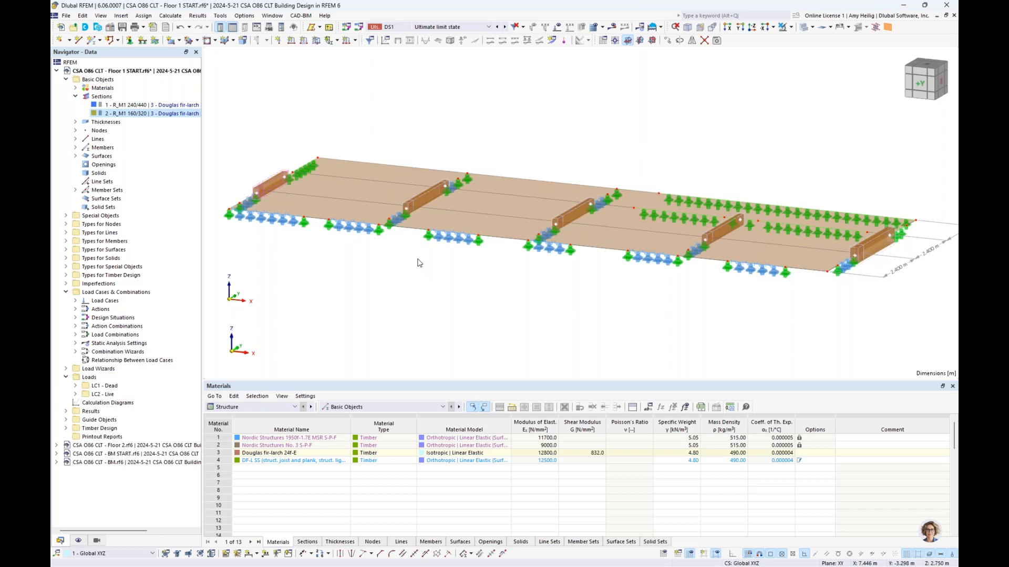
{"action": "middle_click_drag", "start_coordinate": [497, 260], "coordinate": [469, 272]}
Step: Pick out nodal supports on the rear edge and review the "Failure if positive pz" line support's conditions without changing them
{"action": "left_click", "coordinate": [490, 154]}
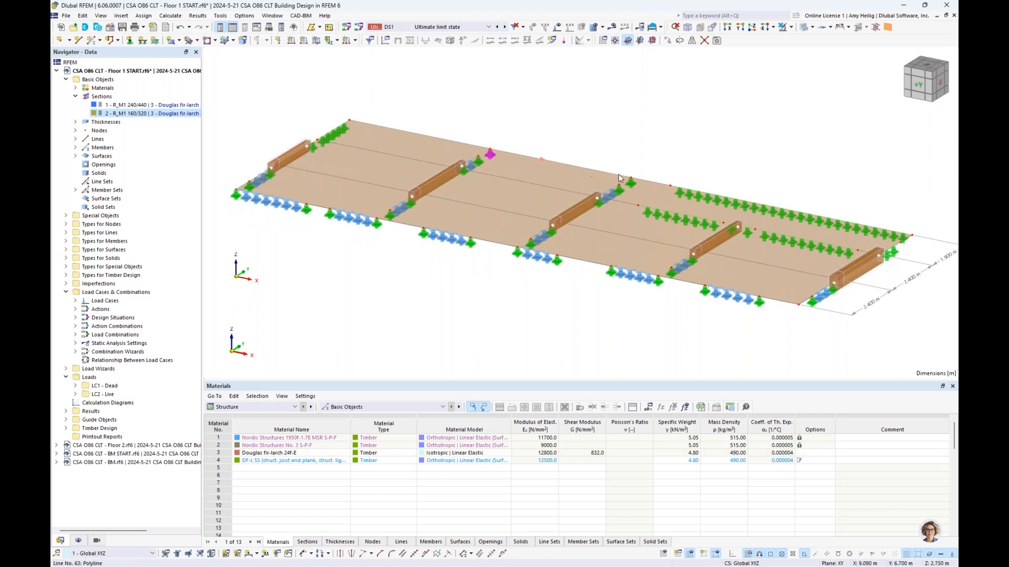
{"action": "left_click", "coordinate": [631, 183]}
{"action": "left_click", "coordinate": [678, 222]}
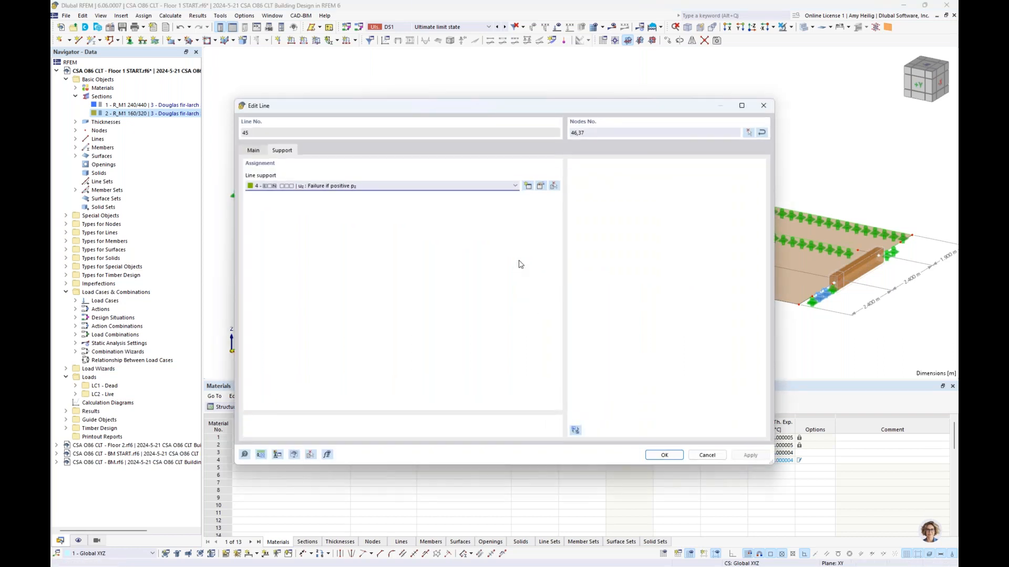
{"action": "left_click", "coordinate": [540, 187]}
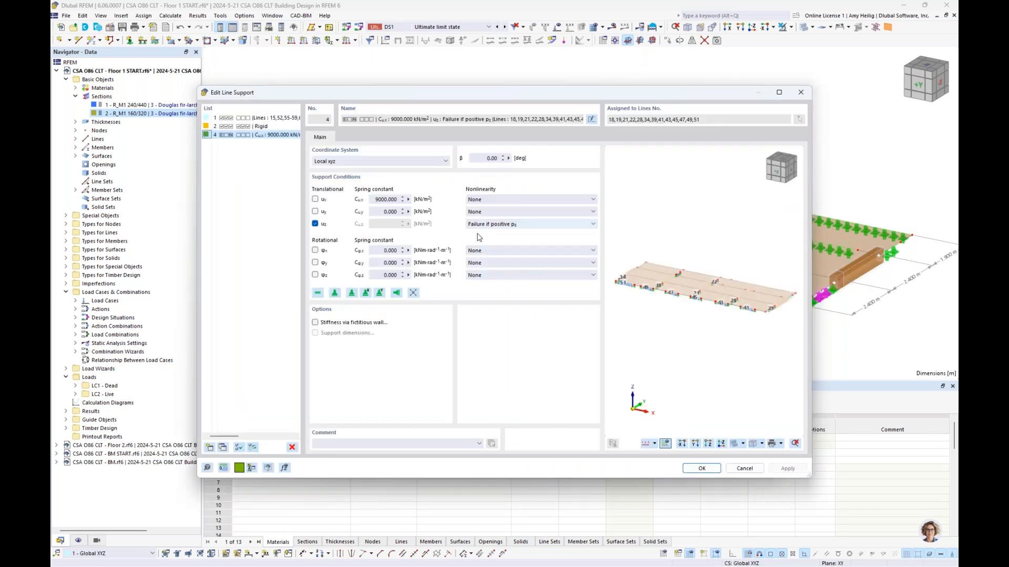
{"action": "left_click", "coordinate": [741, 469]}
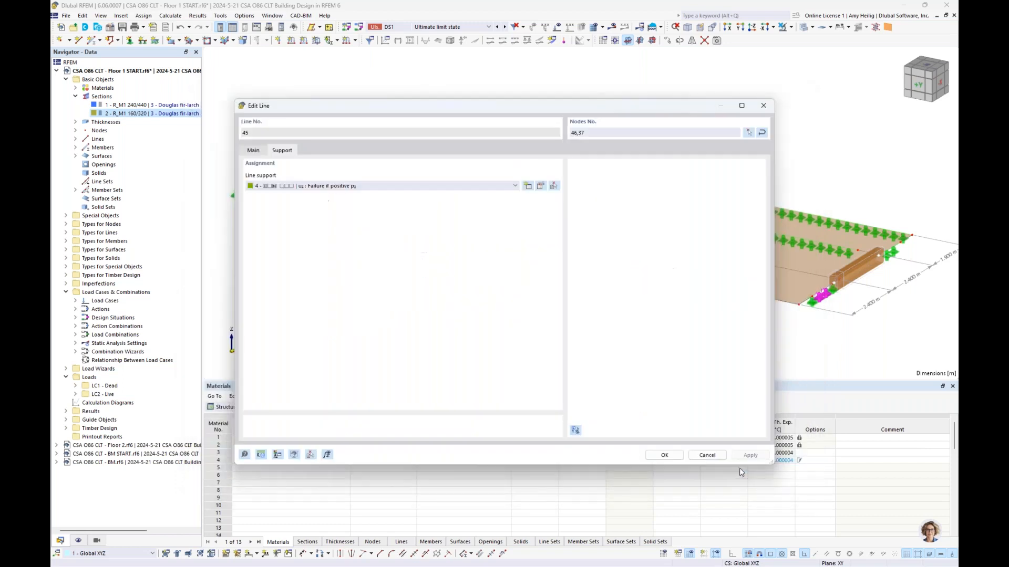
{"action": "left_click", "coordinate": [707, 455]}
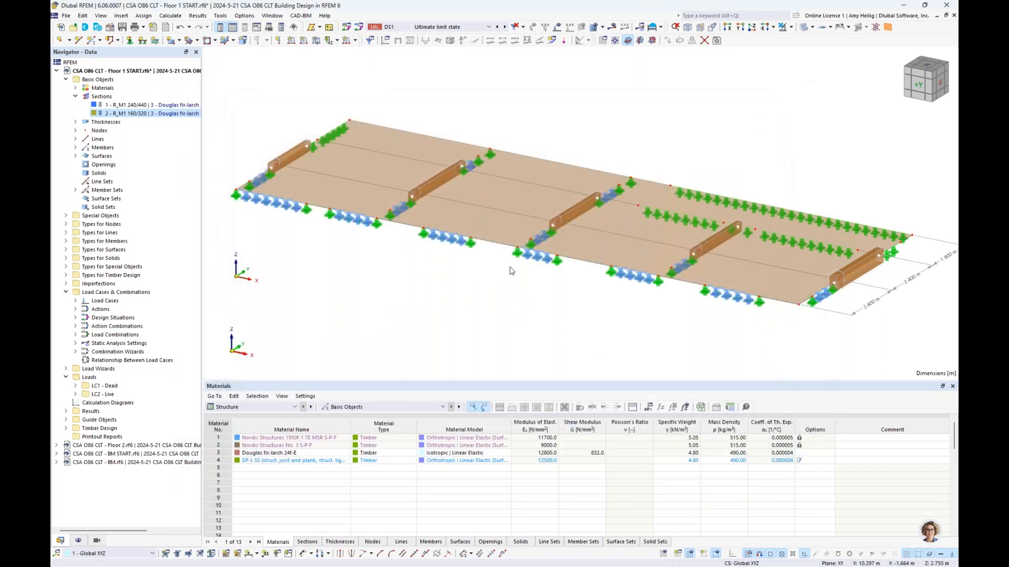
Step: Highlight the front CLT panel and the middle CLT panel in turn, and clear the selection
{"action": "left_click", "coordinate": [557, 263]}
{"action": "left_click", "coordinate": [556, 314]}
{"action": "left_click", "coordinate": [350, 193]}
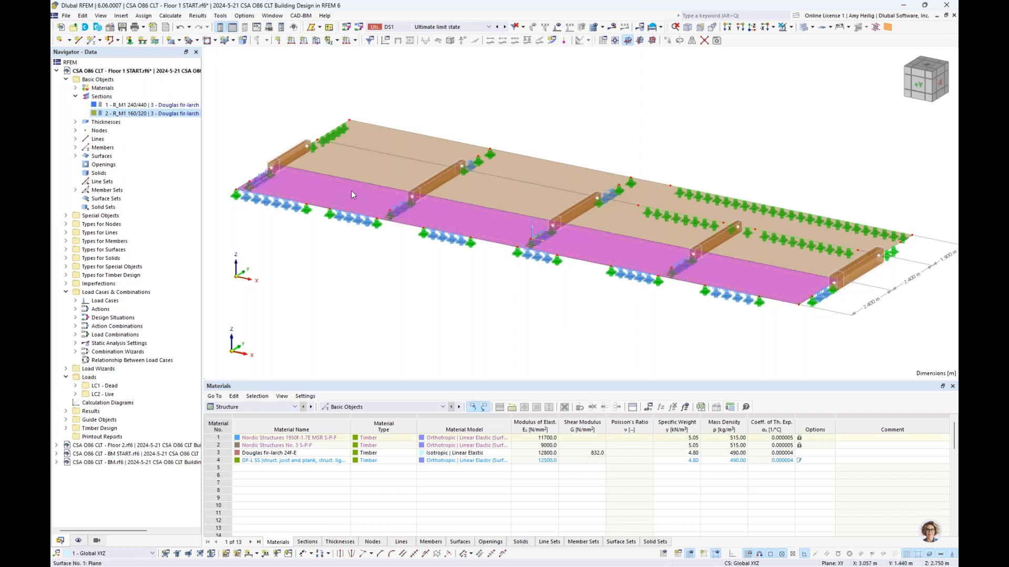
{"action": "left_click", "coordinate": [370, 171]}
{"action": "scroll", "coordinate": [369, 168], "scroll_direction": "up", "scroll_amount": 1}
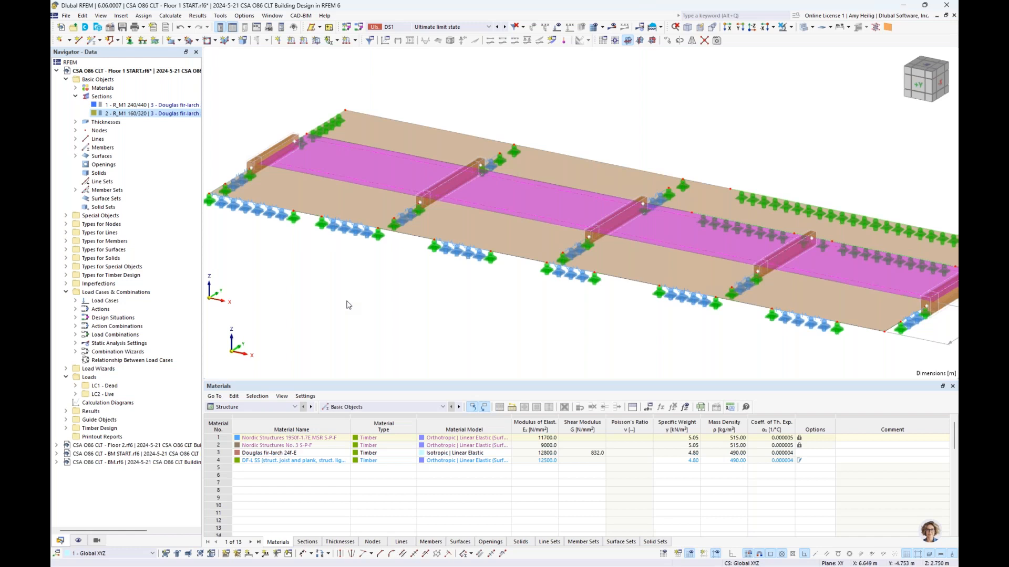
{"action": "left_click", "coordinate": [343, 307]}
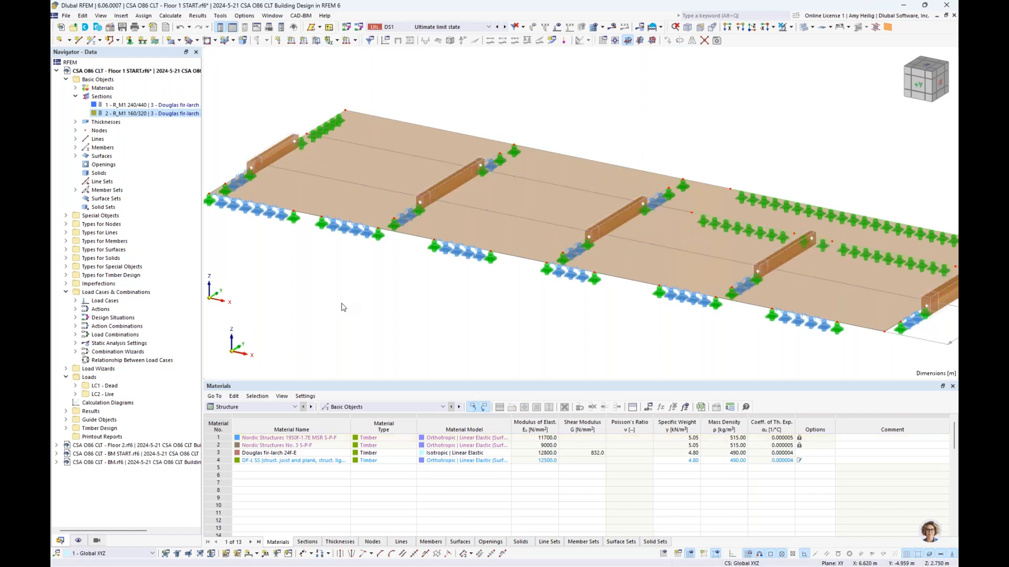
Step: Start a new line hinge and set its rotational φx spring constant to 0.010 kNm/rad/m
{"action": "left_click", "coordinate": [65, 234]}
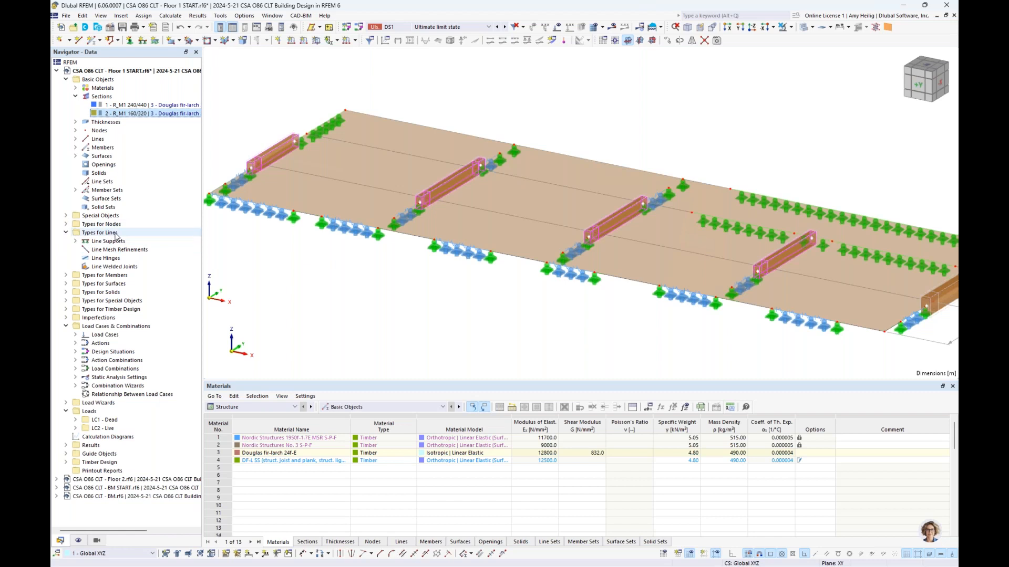
{"action": "right_click", "coordinate": [103, 259]}
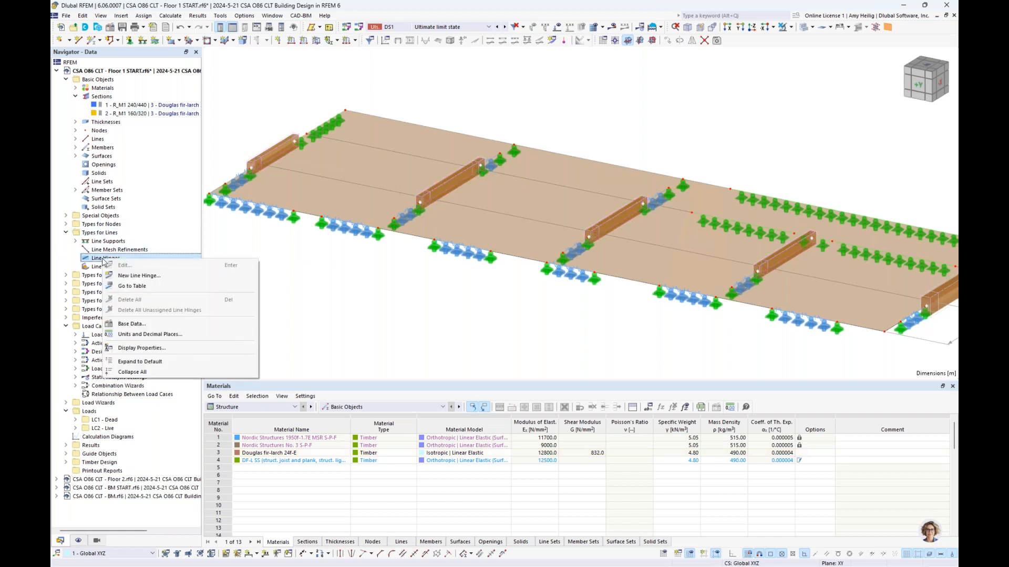
{"action": "left_click", "coordinate": [137, 275]}
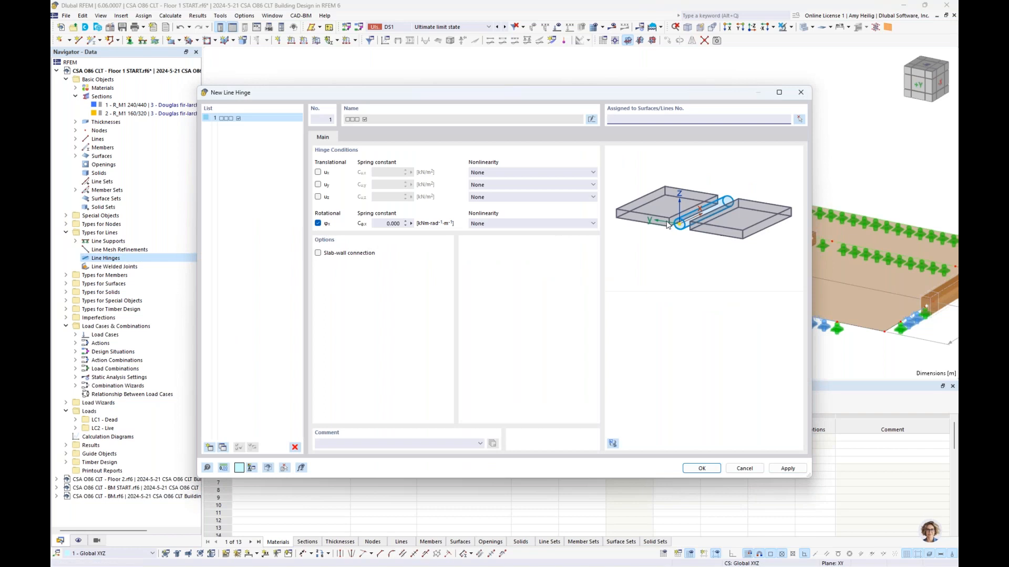
{"action": "left_click", "coordinate": [387, 225]}
{"action": "type", "text": "0.01"}
Step: Release the hinge's ux and uy translations with spring constants of 8000 kN/m² each
{"action": "left_click", "coordinate": [318, 172]}
{"action": "left_click", "coordinate": [318, 185]}
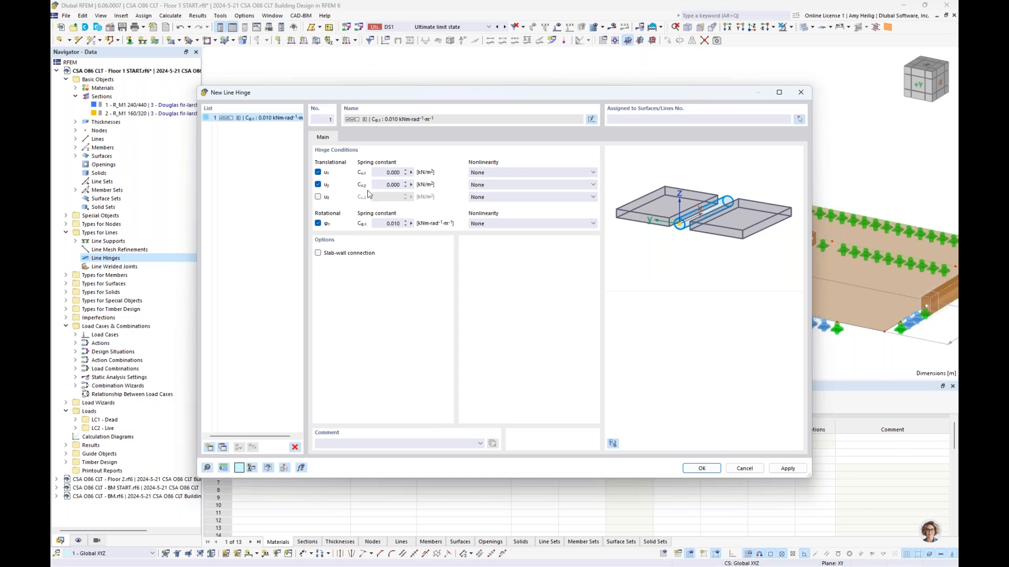
{"action": "double_click", "coordinate": [383, 173]}
{"action": "type", "text": "80"}
{"action": "left_click", "coordinate": [385, 185]}
{"action": "type", "text": "8"}
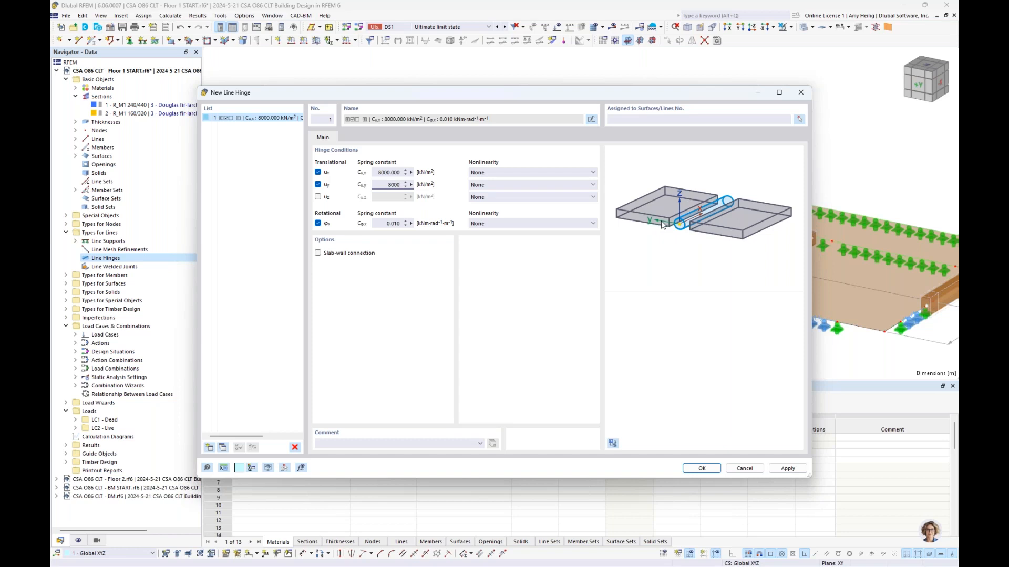
{"action": "left_click", "coordinate": [383, 173]}
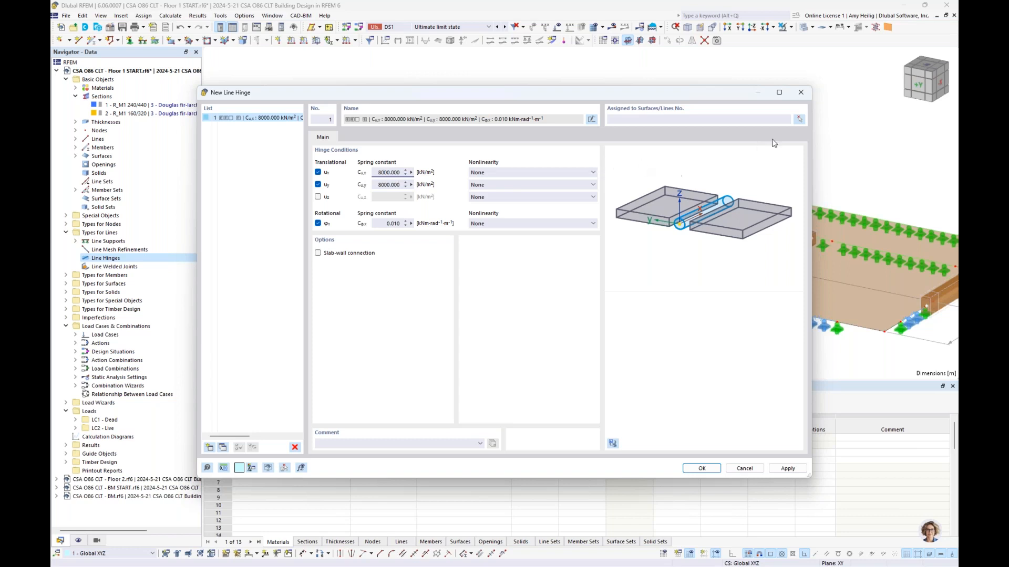
Step: Assign the line hinge to the front panel, surface 1, along lines 2 and 36-38 at its joint with the middle panel
{"action": "left_click", "coordinate": [799, 121]}
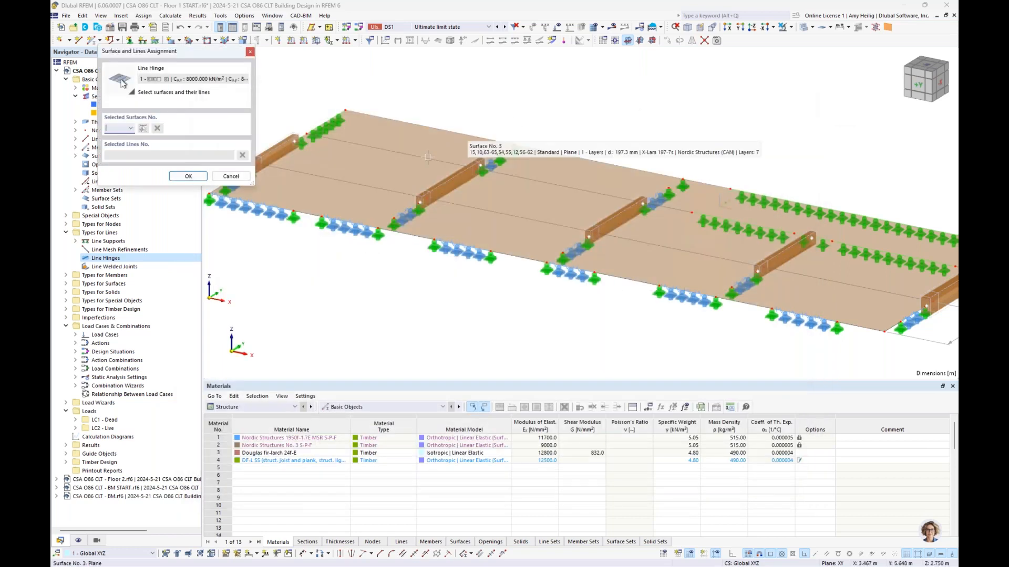
{"action": "left_click", "coordinate": [366, 204]}
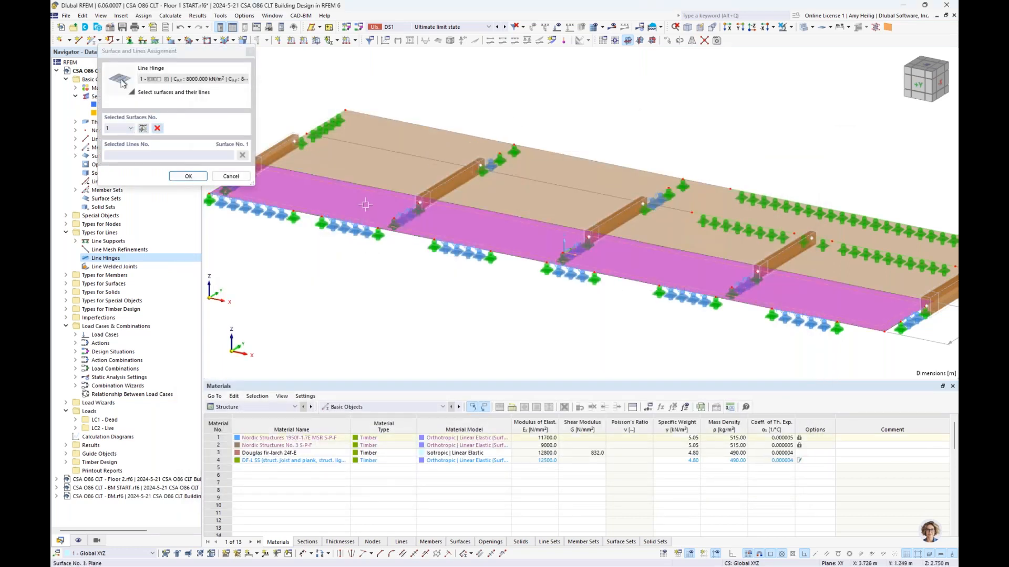
{"action": "left_click", "coordinate": [392, 190]}
{"action": "left_click", "coordinate": [562, 227]}
{"action": "left_click", "coordinate": [672, 249]}
{"action": "left_click", "coordinate": [783, 271]}
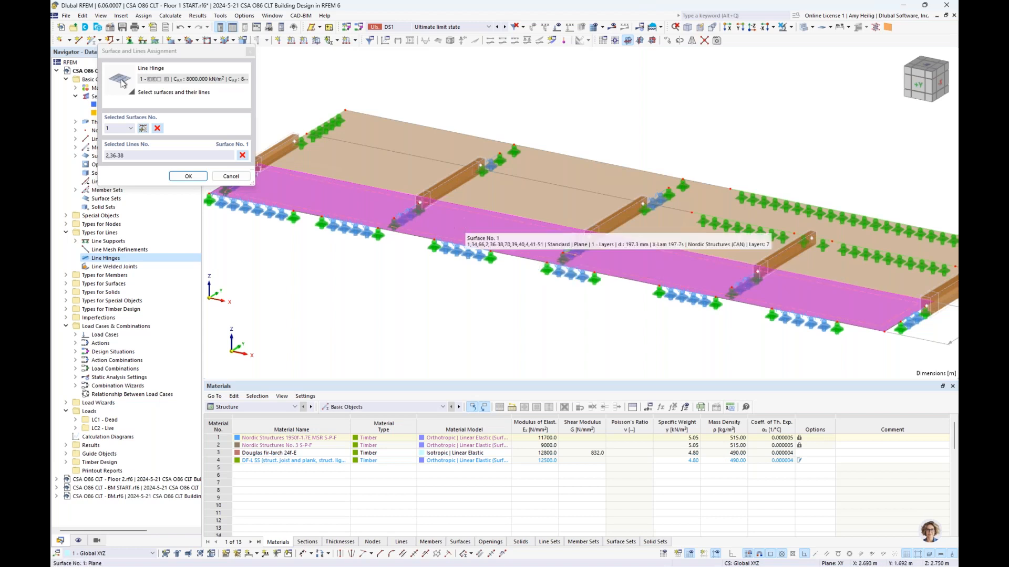
{"action": "left_click", "coordinate": [143, 128]}
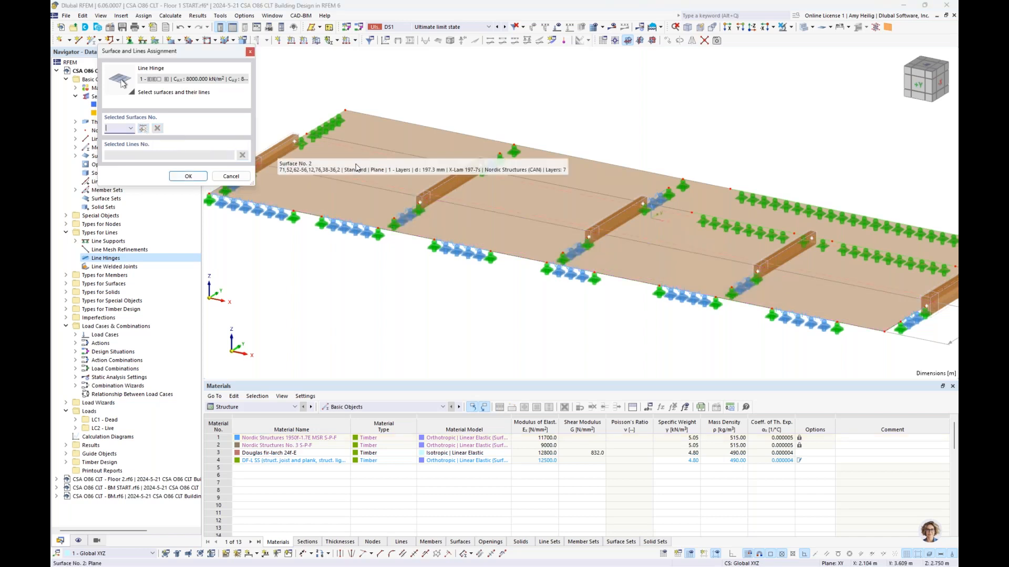
Step: Assign the hinge to the middle panel, surface 2, along lines 12 and 56-62 using the wireframe display, and create the hinge
{"action": "left_click", "coordinate": [653, 213]}
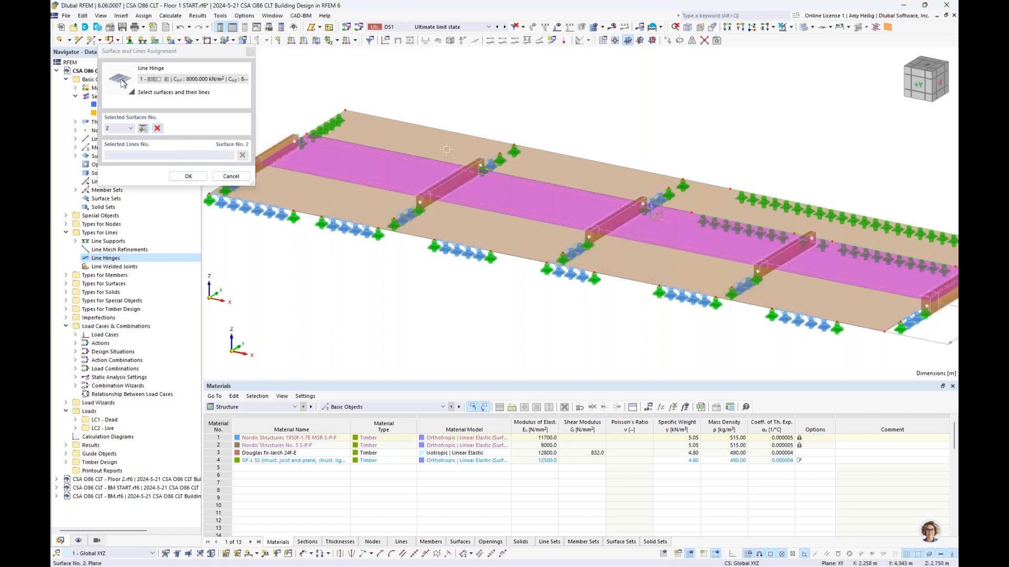
{"action": "left_click", "coordinate": [805, 27]}
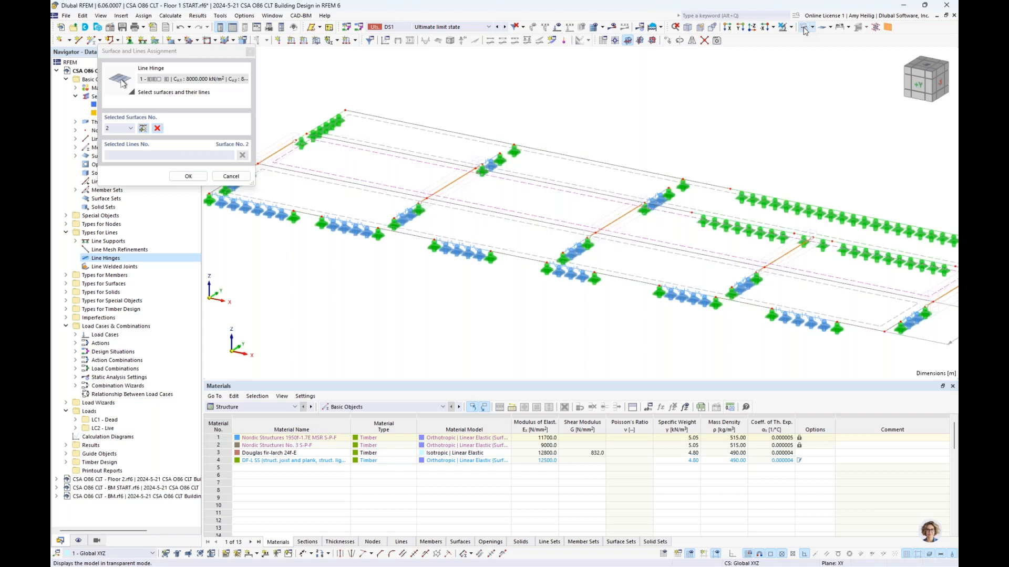
{"action": "left_click", "coordinate": [450, 163]}
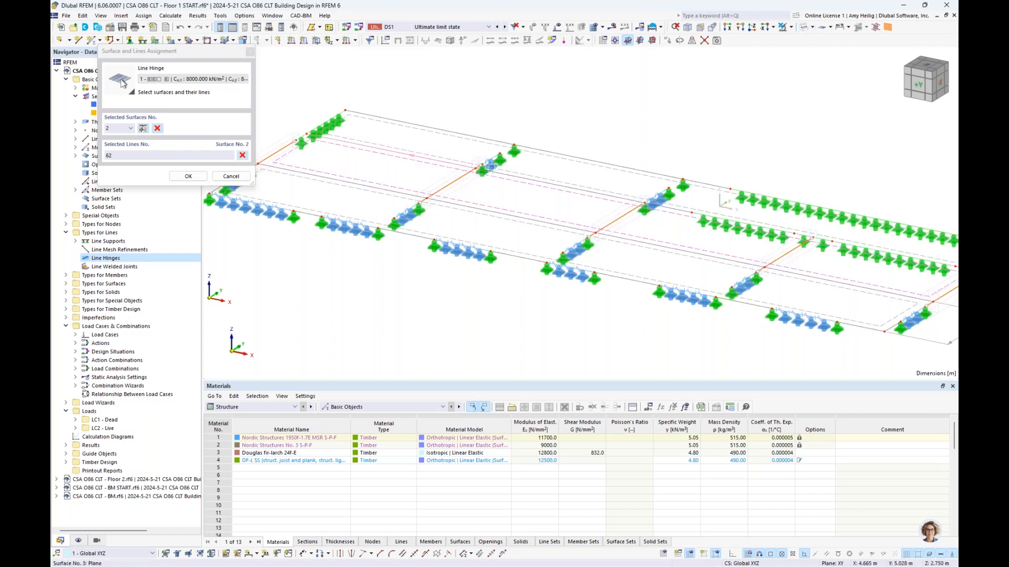
{"action": "left_click", "coordinate": [518, 177]}
{"action": "left_click", "coordinate": [672, 209]}
{"action": "middle_click_drag", "start_coordinate": [861, 277], "coordinate": [749, 266]}
{"action": "left_click", "coordinate": [855, 257]}
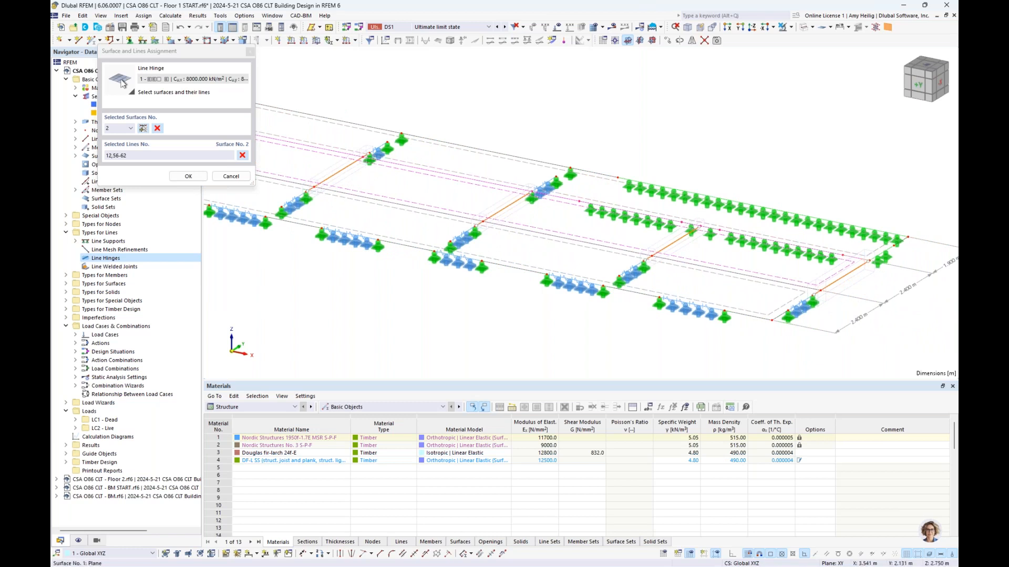
{"action": "left_click", "coordinate": [188, 176]}
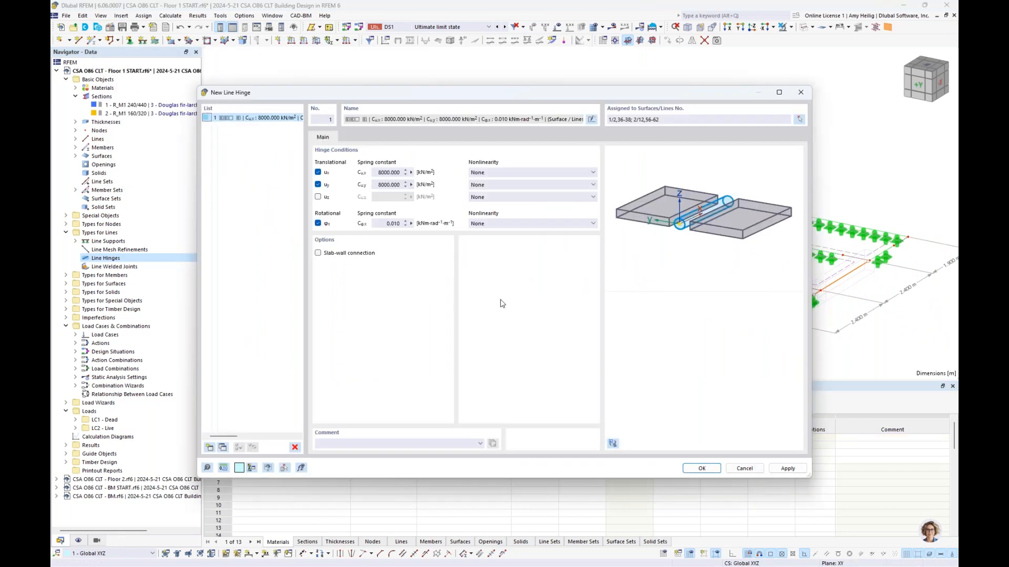
{"action": "left_click", "coordinate": [688, 469]}
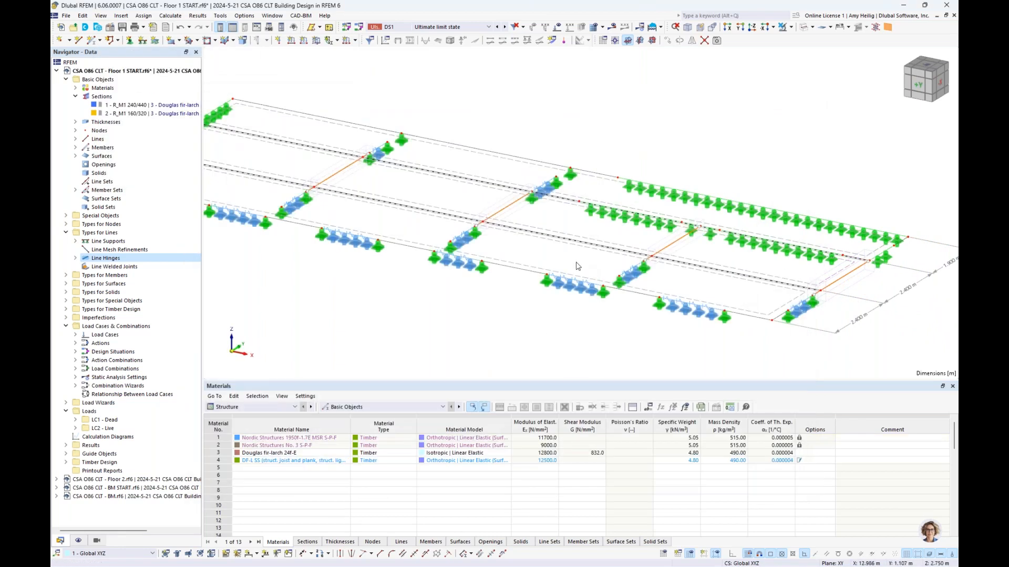
Step: Return the model to the shaded display and examine the line hinges along both panel joints
{"action": "scroll", "coordinate": [642, 267], "scroll_direction": "down", "scroll_amount": 3}
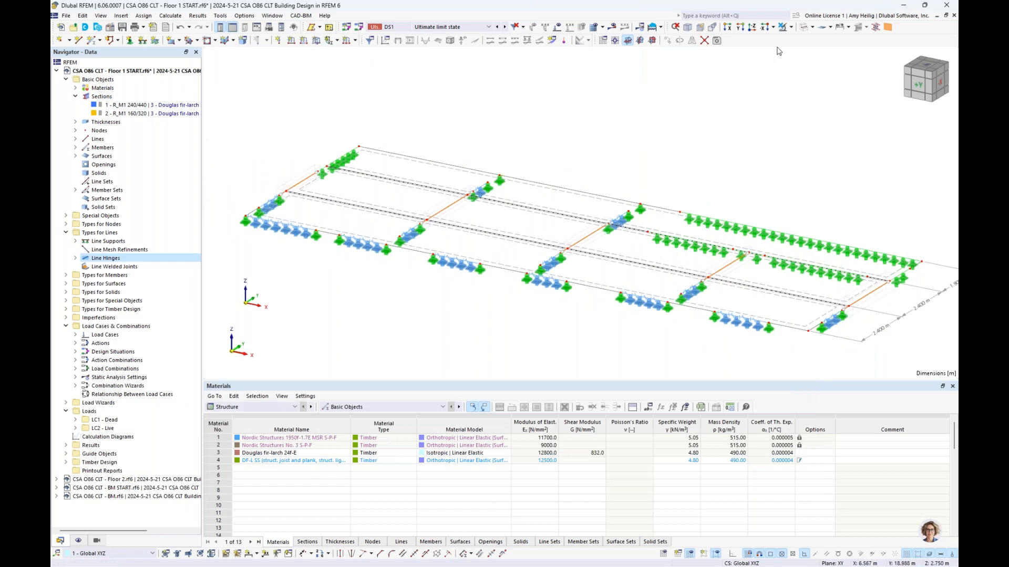
{"action": "left_click", "coordinate": [805, 27]}
{"action": "scroll", "coordinate": [617, 268], "scroll_direction": "up", "scroll_amount": 3}
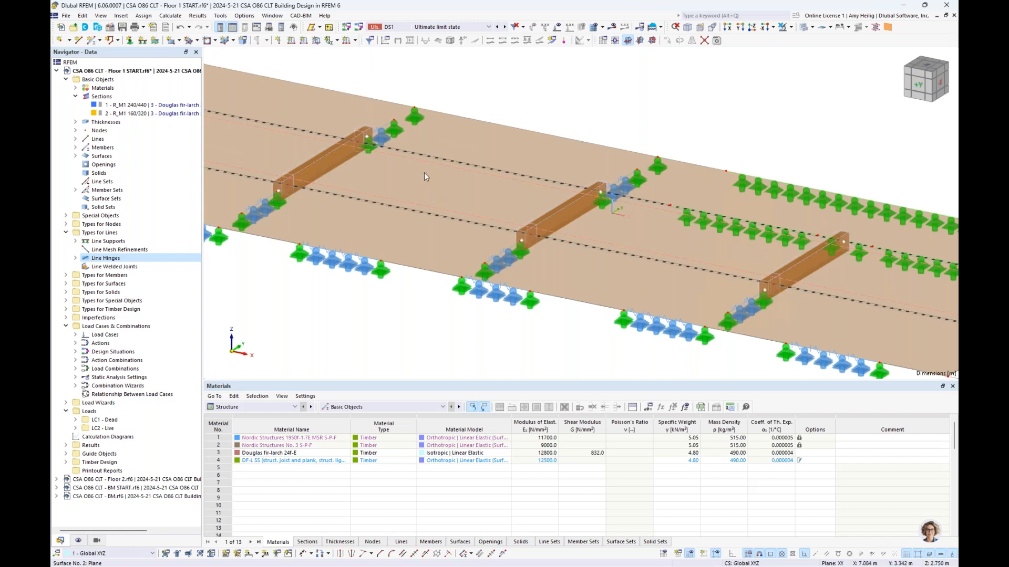
{"action": "scroll", "coordinate": [381, 273], "scroll_direction": "down", "scroll_amount": 2}
{"action": "scroll", "coordinate": [458, 309], "scroll_direction": "down", "scroll_amount": 3}
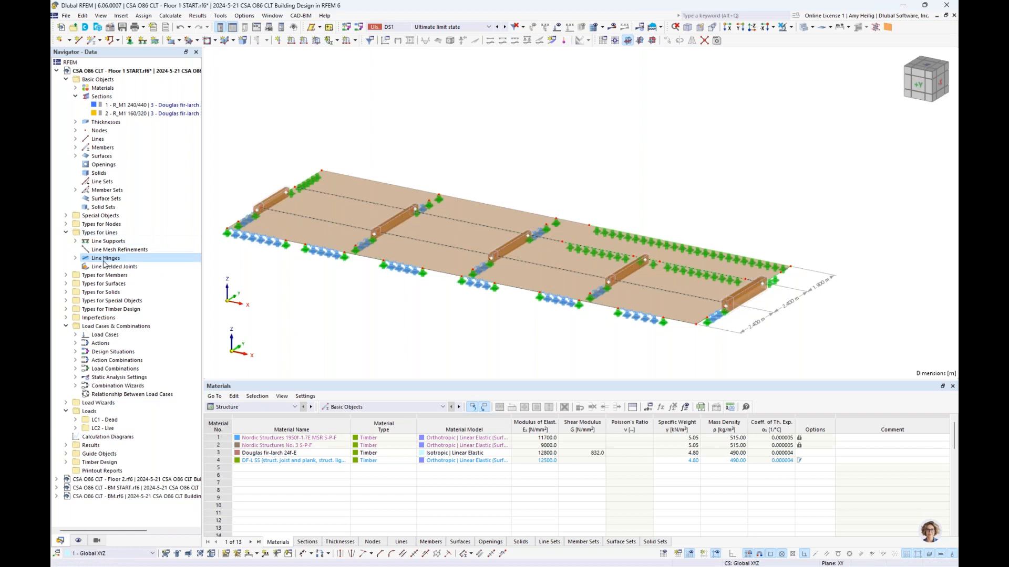
Step: Start a new line release and define a release type for it with a rotational φx spring constant of 0.010 kNm/rad/m
{"action": "left_click", "coordinate": [66, 233]}
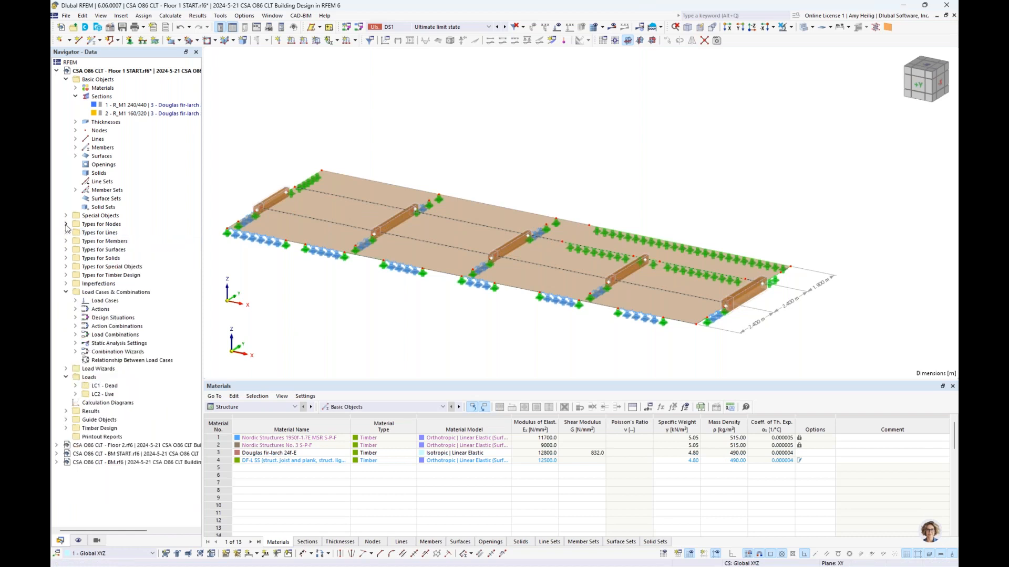
{"action": "left_click", "coordinate": [65, 216]}
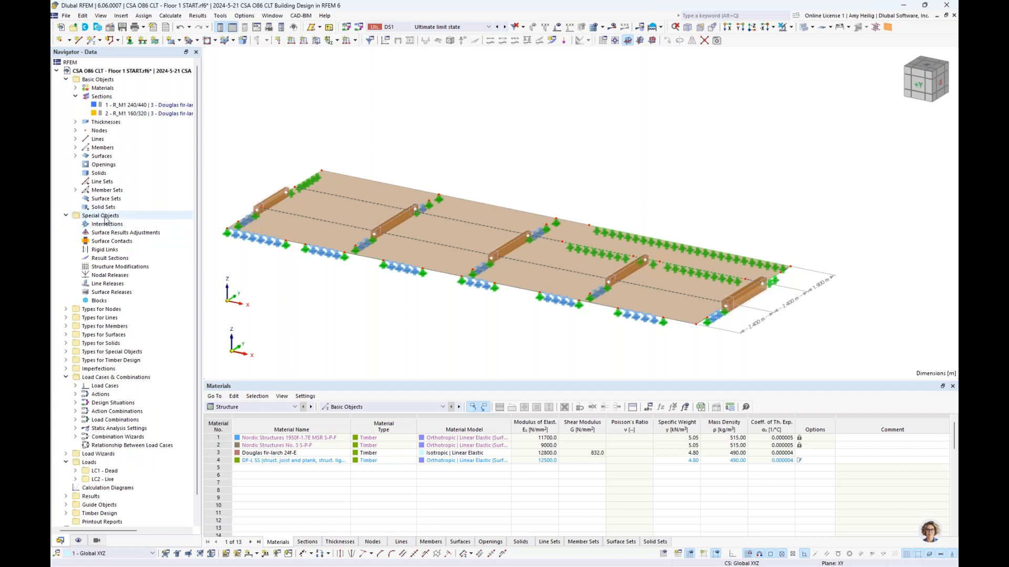
{"action": "right_click", "coordinate": [120, 285]}
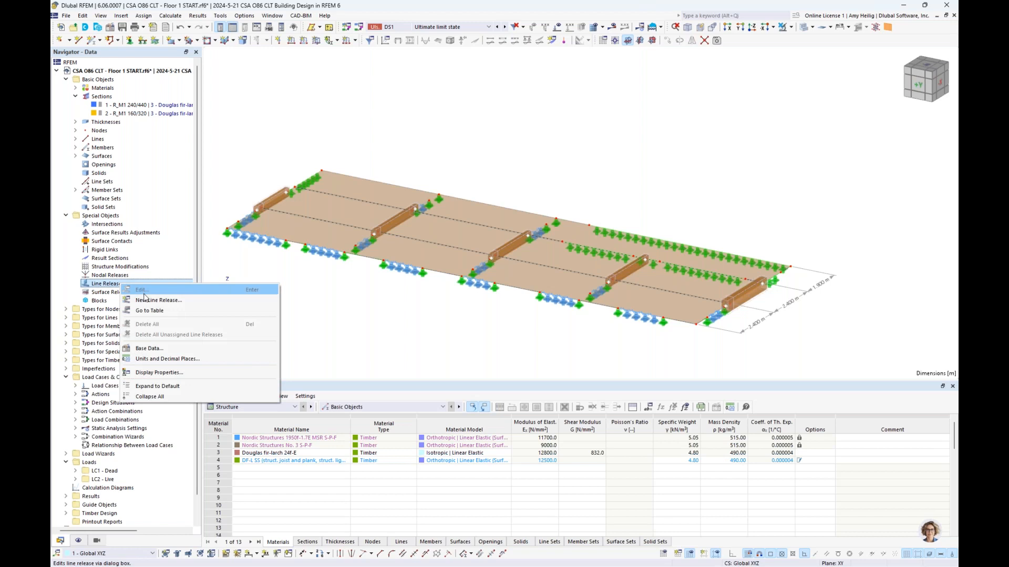
{"action": "left_click", "coordinate": [153, 301]}
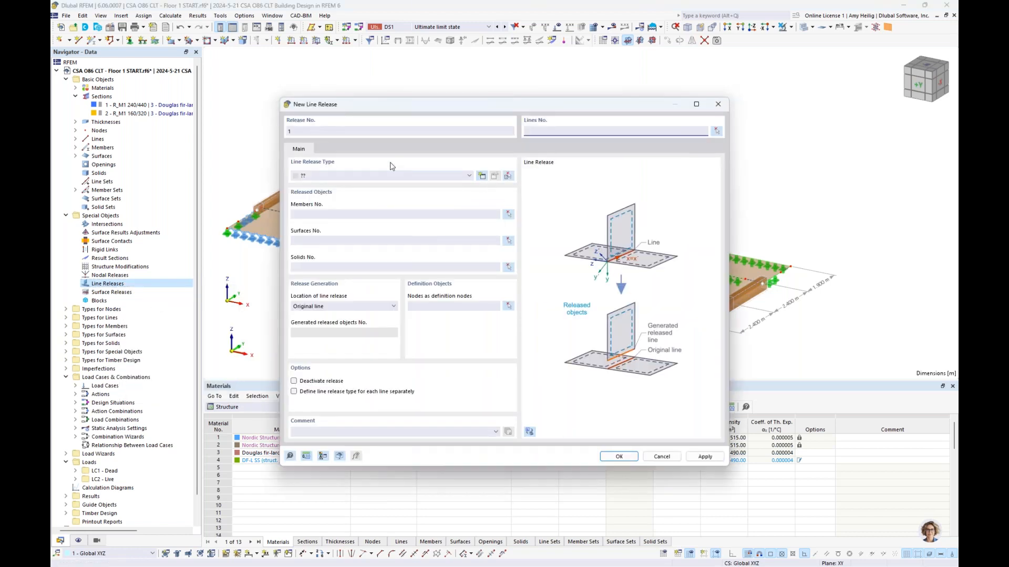
{"action": "left_click", "coordinate": [482, 177]}
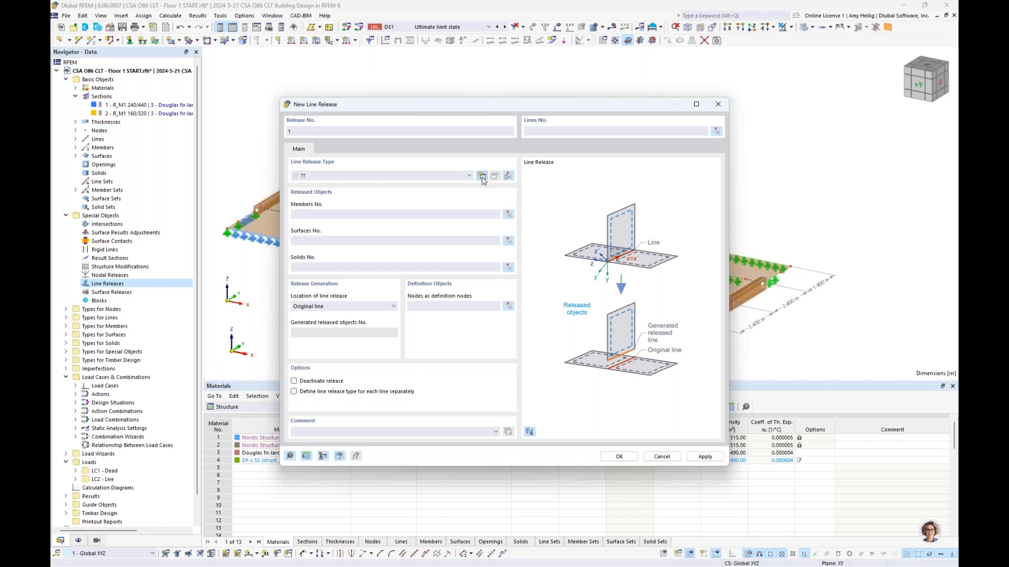
{"action": "left_click", "coordinate": [483, 177]}
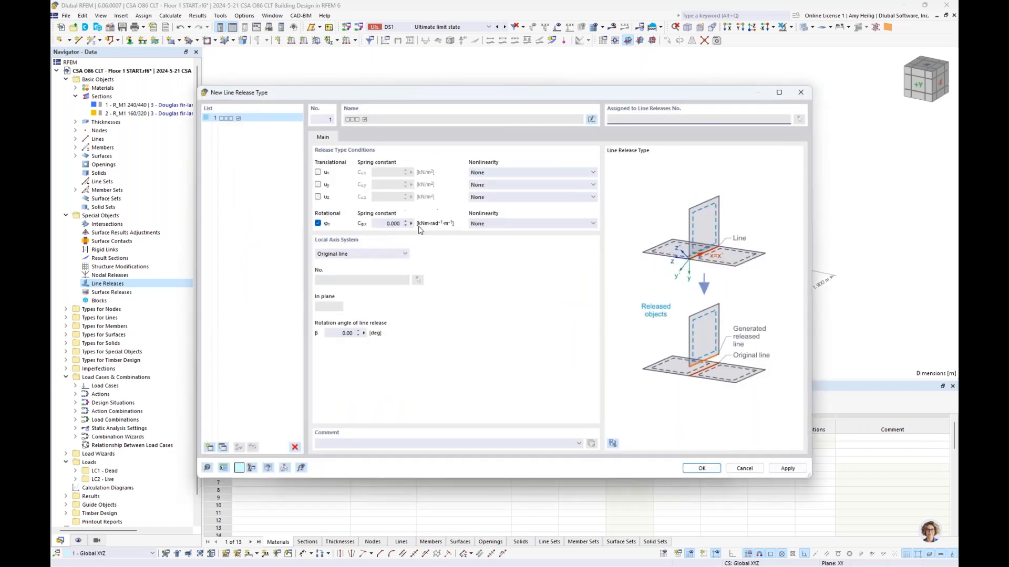
{"action": "left_click", "coordinate": [392, 224]}
{"action": "type", "text": "0.01"}
Step: Release the ux translation in the release type with a spring constant of 5000 kN/m² and accept the type
{"action": "left_click", "coordinate": [318, 173]}
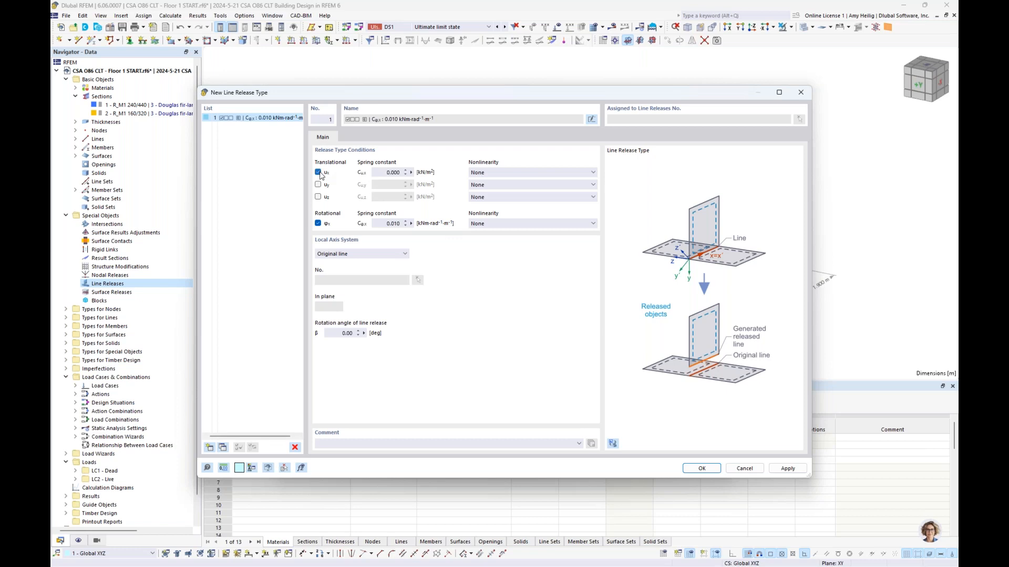
{"action": "double_click", "coordinate": [392, 172]}
{"action": "type", "text": "5"}
{"action": "left_click", "coordinate": [702, 468]}
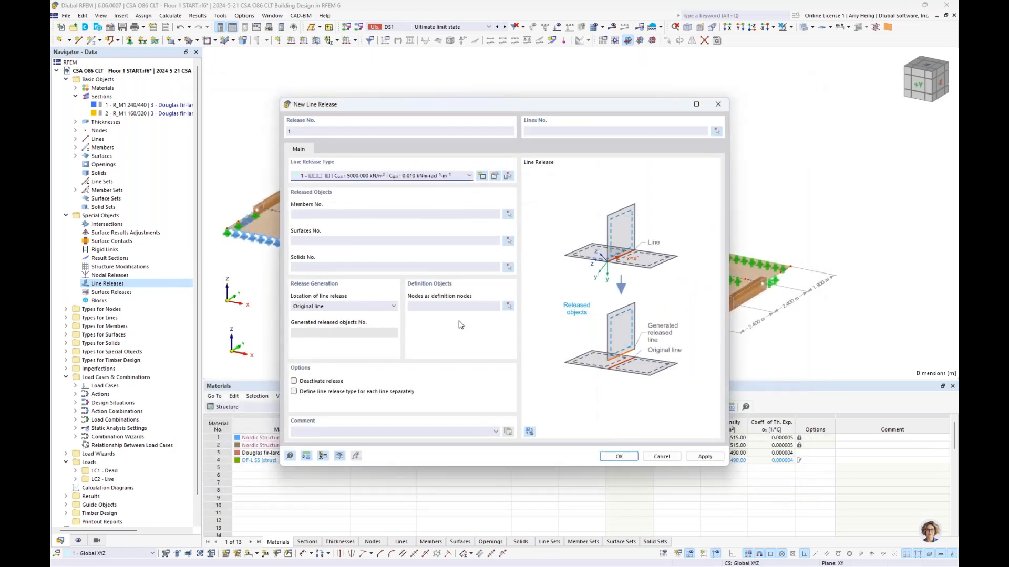
Step: Set the front and middle panels, surfaces 1 and 2, as the line release's released objects
{"action": "left_click", "coordinate": [508, 240]}
{"action": "left_click", "coordinate": [342, 242]}
{"action": "left_click", "coordinate": [539, 244]}
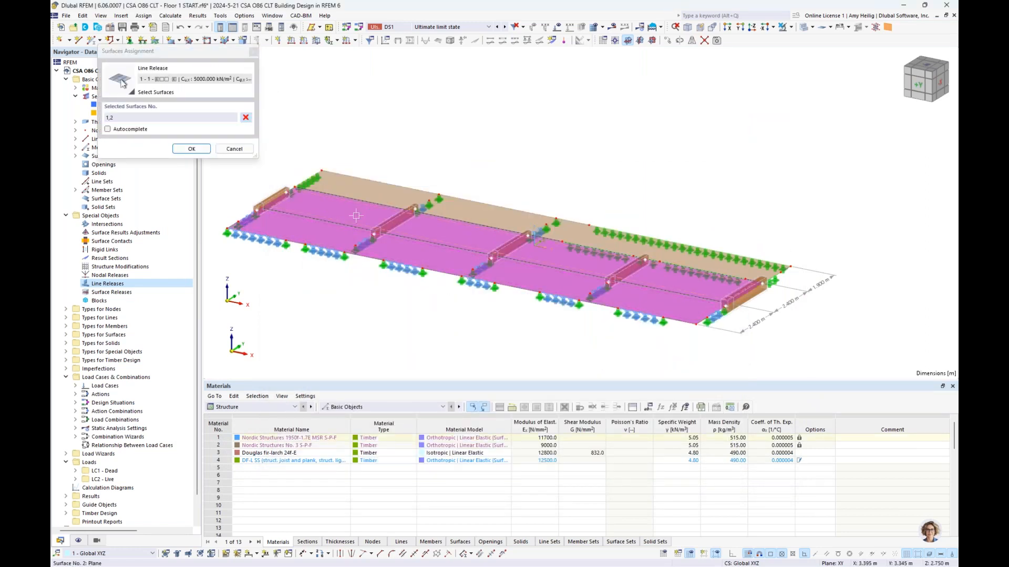
{"action": "left_click", "coordinate": [191, 150]}
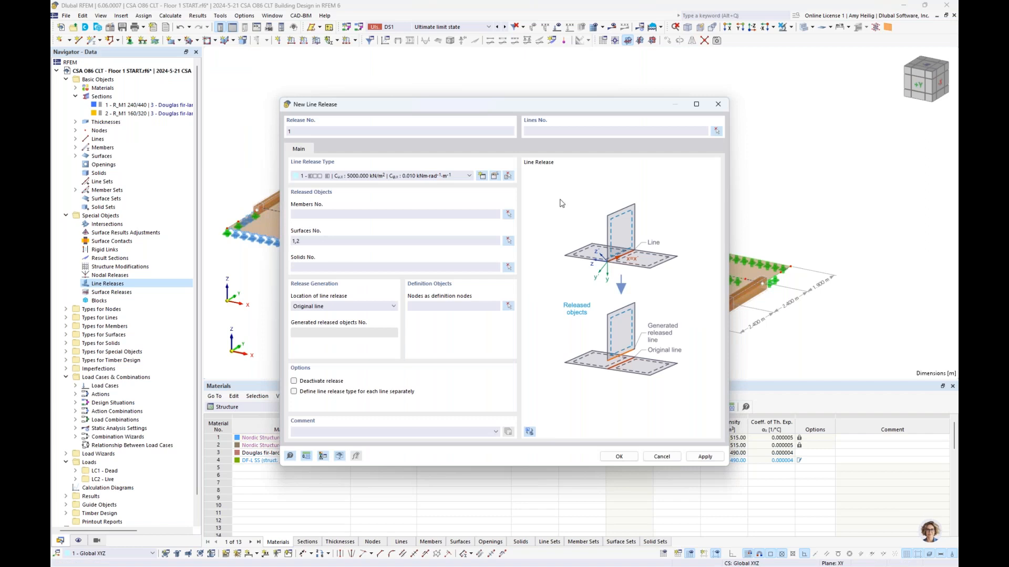
Step: Select the beam lines 66, 68, 71 and 74 for the line release, working in the wireframe display
{"action": "left_click", "coordinate": [717, 132]}
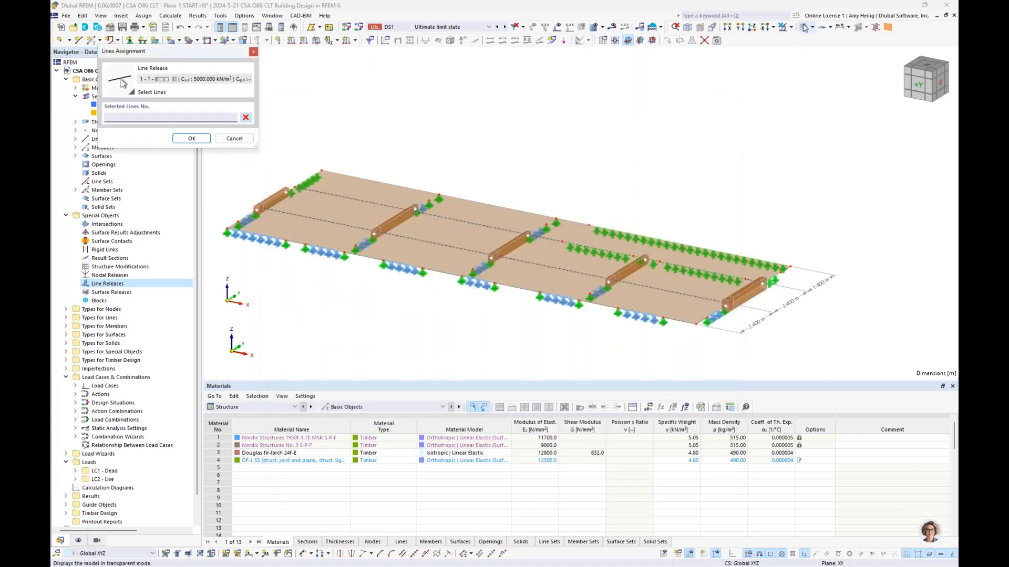
{"action": "scroll", "coordinate": [262, 219], "scroll_direction": "up", "scroll_amount": 4}
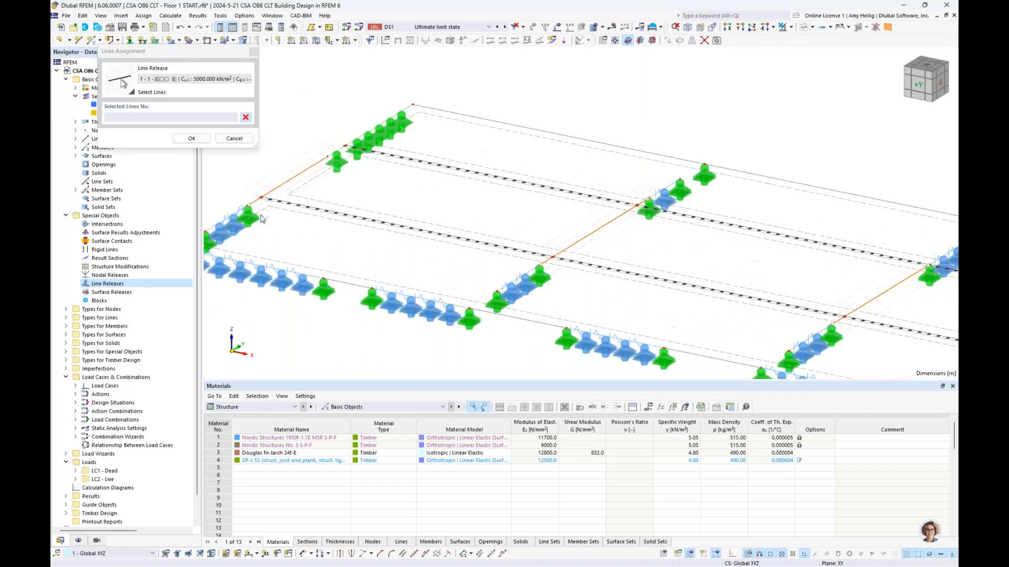
{"action": "left_click", "coordinate": [286, 174]}
{"action": "middle_click_drag", "start_coordinate": [826, 278], "coordinate": [387, 182]}
{"action": "middle_click_drag", "start_coordinate": [578, 219], "coordinate": [462, 184]}
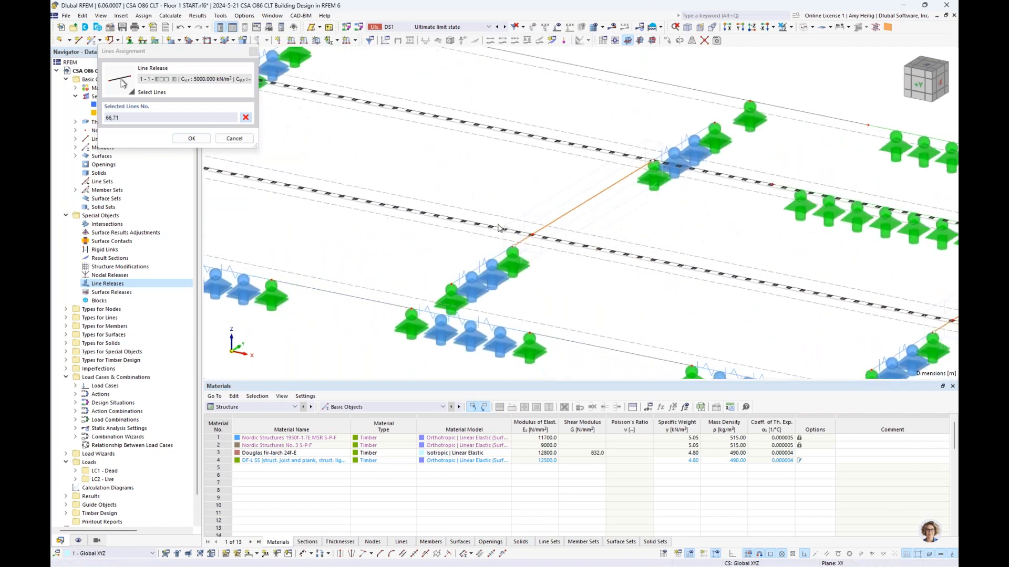
{"action": "left_click", "coordinate": [521, 240]}
{"action": "left_click", "coordinate": [553, 223]}
Step: Add lines 69, 70, 75 and 76 along the last two beams to the line release and try to create it
{"action": "scroll", "coordinate": [590, 219], "scroll_direction": "down", "scroll_amount": 3}
{"action": "scroll", "coordinate": [560, 266], "scroll_direction": "up", "scroll_amount": 1}
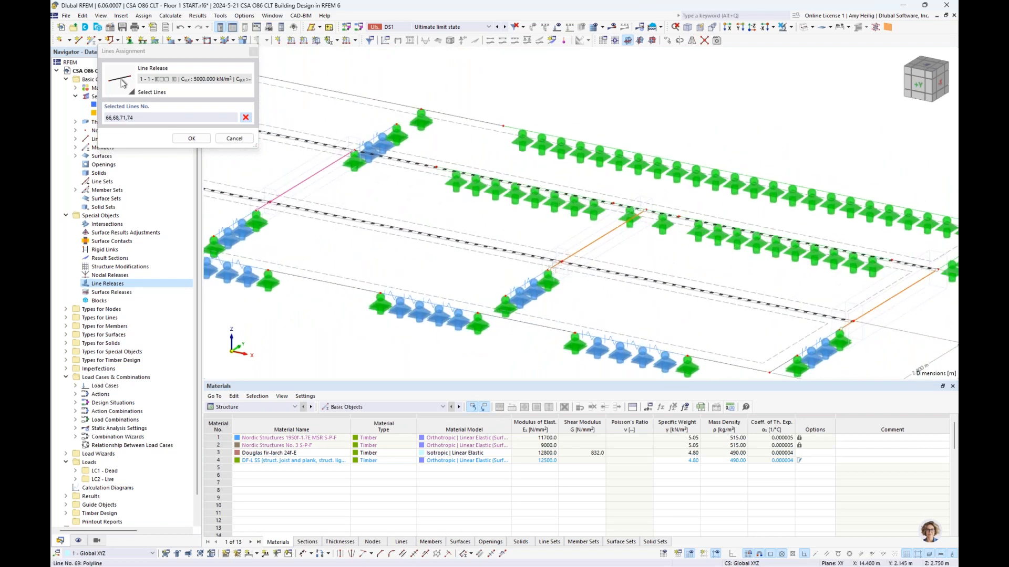
{"action": "left_click", "coordinate": [555, 266]}
{"action": "left_click", "coordinate": [592, 243]}
{"action": "middle_click_drag", "start_coordinate": [734, 276], "coordinate": [526, 221]}
{"action": "left_click", "coordinate": [646, 271]}
{"action": "left_click", "coordinate": [648, 270]}
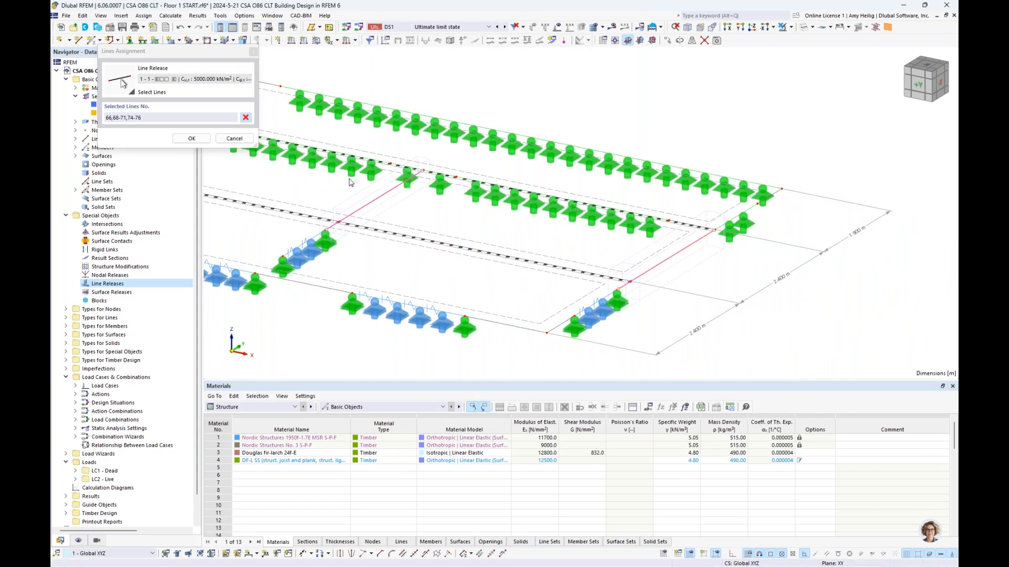
{"action": "left_click", "coordinate": [191, 138]}
{"action": "left_click", "coordinate": [619, 457]}
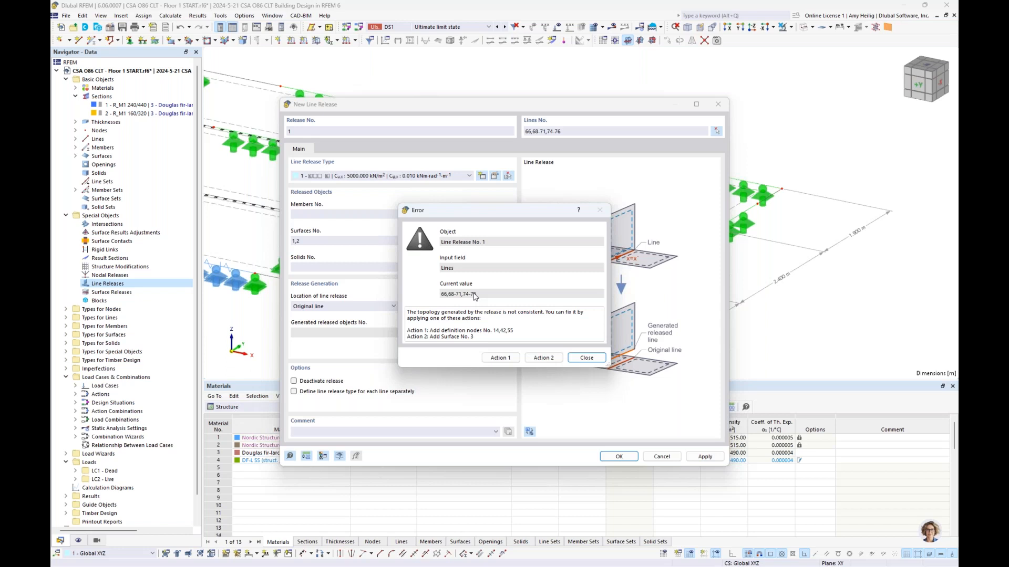
Step: Resolve the inconsistent topology by adding definition nodes 14, 42 and 55, and create the line release
{"action": "left_click", "coordinate": [501, 358]}
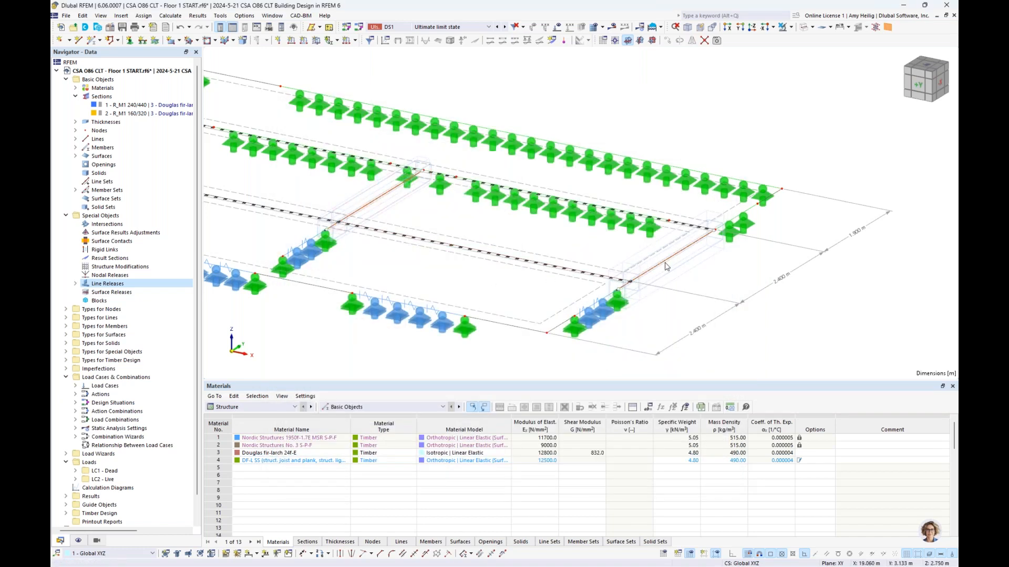
{"action": "scroll", "coordinate": [536, 275], "scroll_direction": "up", "scroll_amount": 5}
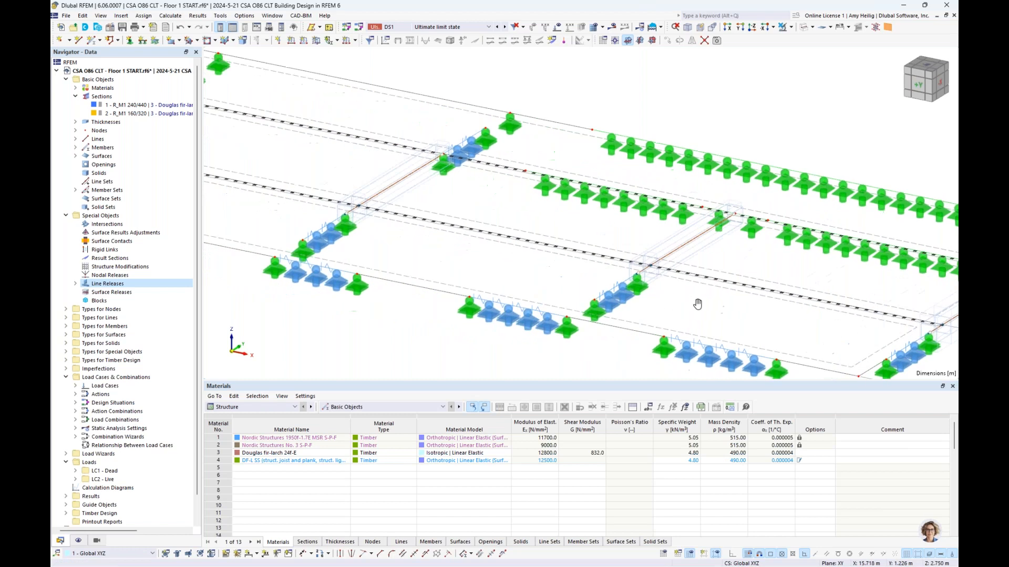
{"action": "scroll", "coordinate": [522, 261], "scroll_direction": "down", "scroll_amount": 4}
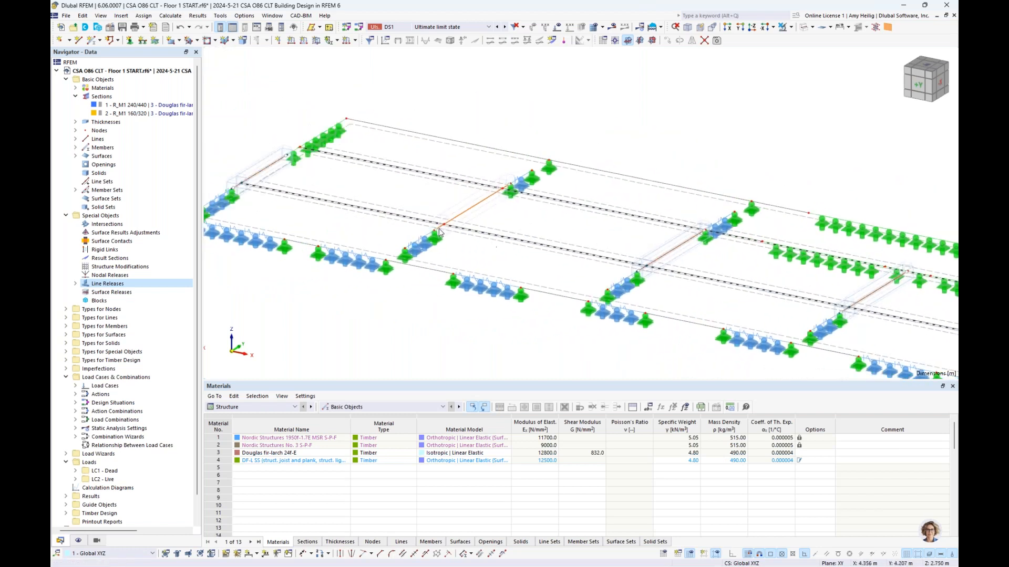
Step: Start a second line release with the existing release type and surfaces 1-3 as its released objects
{"action": "right_click", "coordinate": [112, 284]}
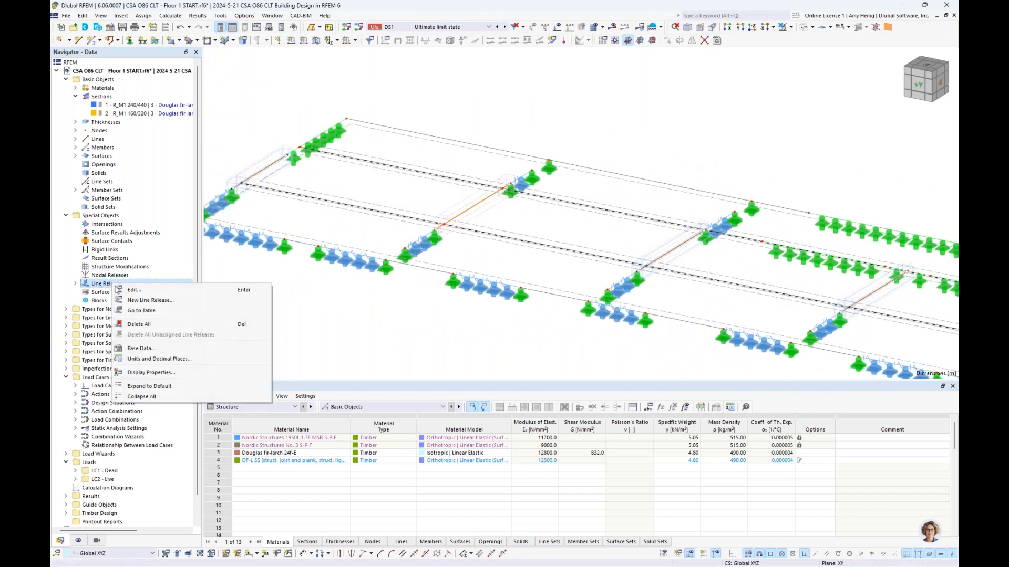
{"action": "left_click", "coordinate": [135, 300]}
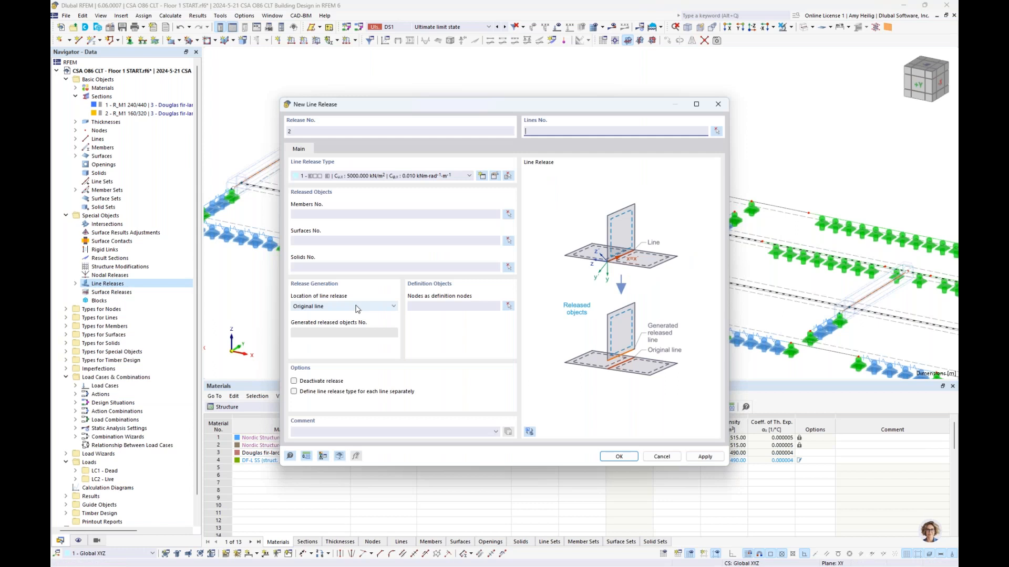
{"action": "left_click", "coordinate": [336, 240]}
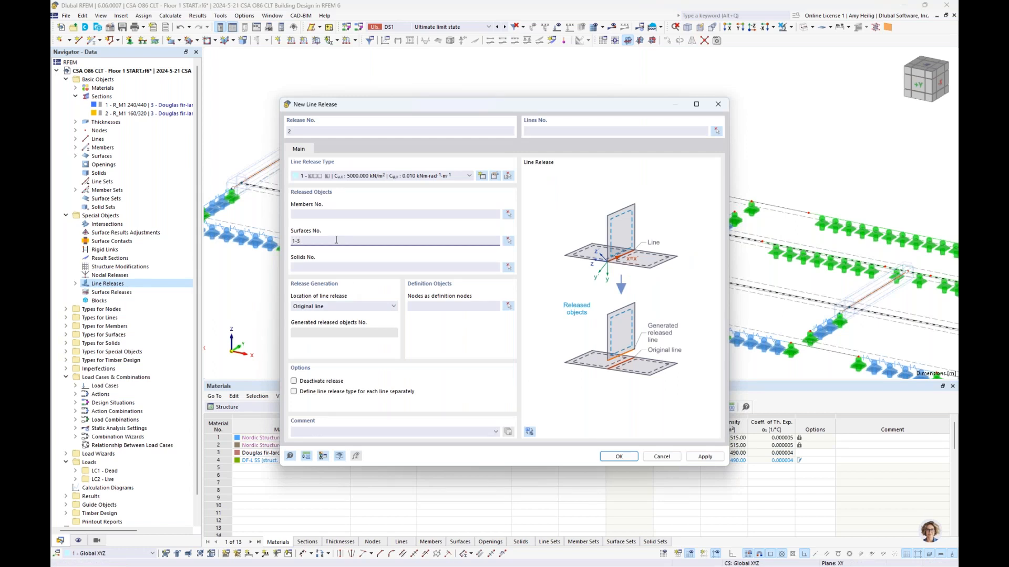
Step: Assign the line segments of the remaining beam, including lines 67 and 72, to the second line release and create it
{"action": "left_click", "coordinate": [716, 130]}
{"action": "scroll", "coordinate": [464, 212], "scroll_direction": "up", "scroll_amount": 2}
{"action": "left_click", "coordinate": [460, 212]}
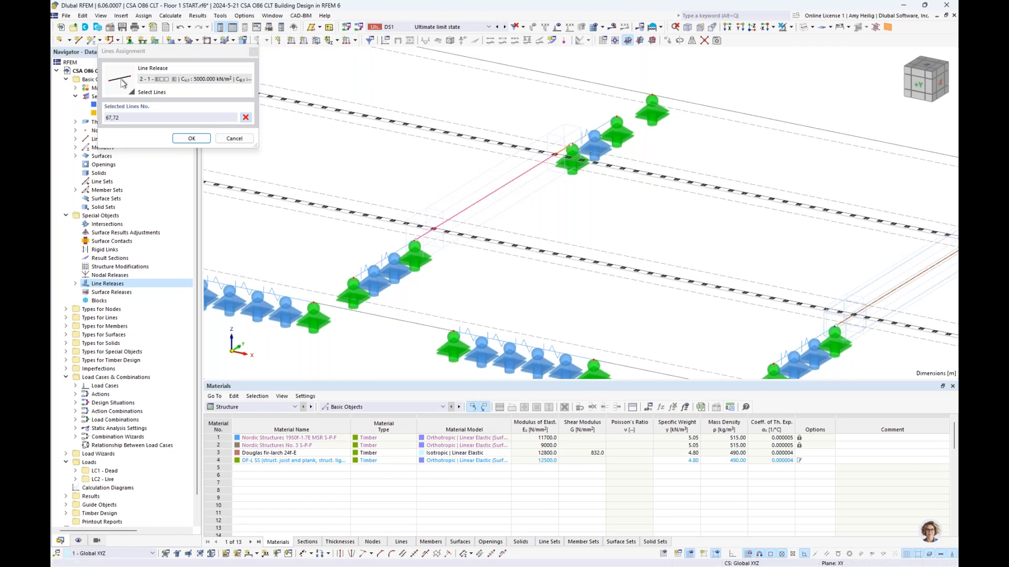
{"action": "left_click", "coordinate": [557, 150]}
{"action": "left_click", "coordinate": [192, 138]}
{"action": "left_click", "coordinate": [619, 457]}
Step: Examine the settings and line hinge choices of a line-to-line rigid link without creating one
{"action": "scroll", "coordinate": [529, 266], "scroll_direction": "down", "scroll_amount": 4}
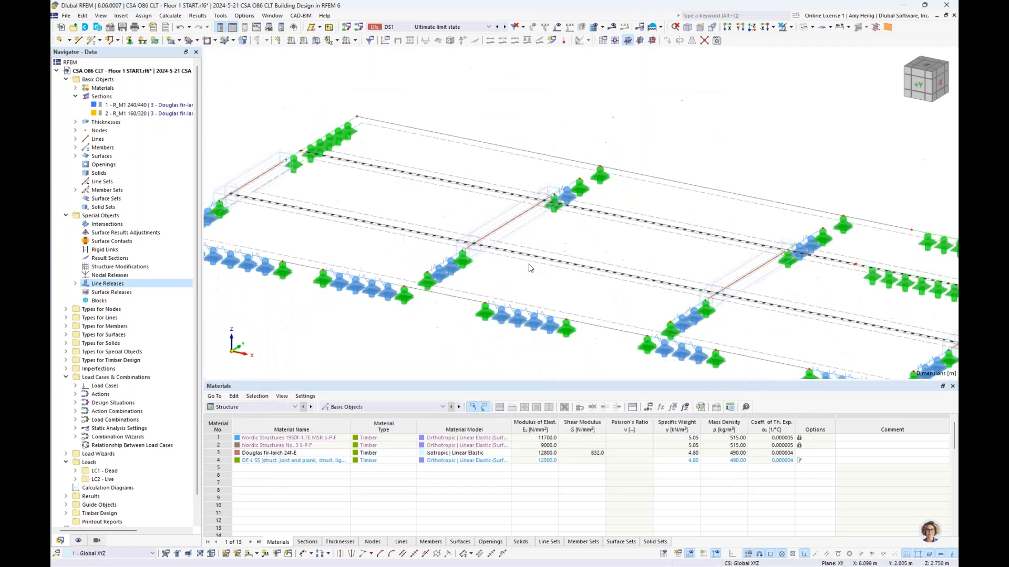
{"action": "middle_click_drag", "start_coordinate": [592, 289], "coordinate": [521, 271]}
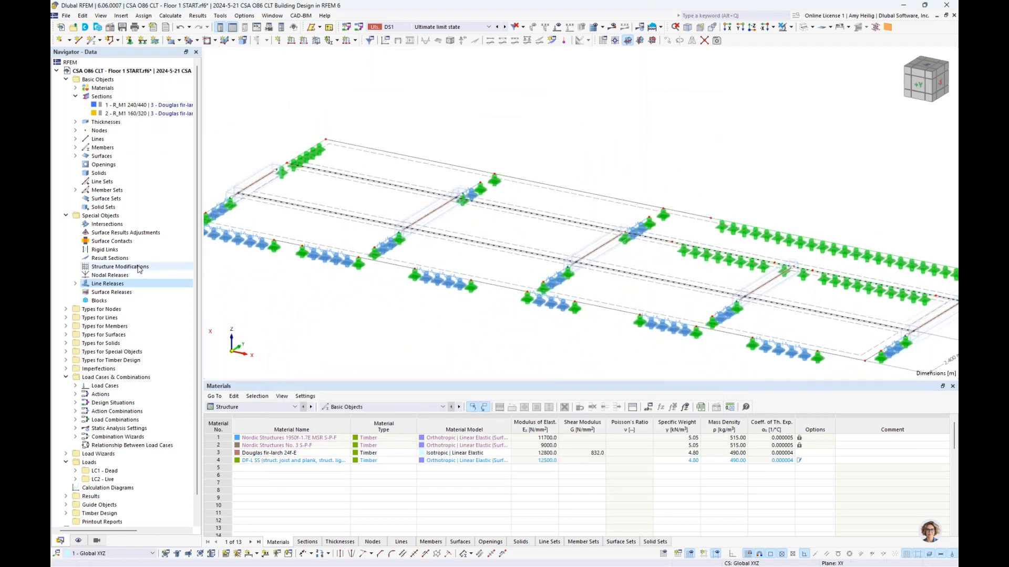
{"action": "right_click", "coordinate": [111, 251]}
{"action": "left_click", "coordinate": [131, 269]}
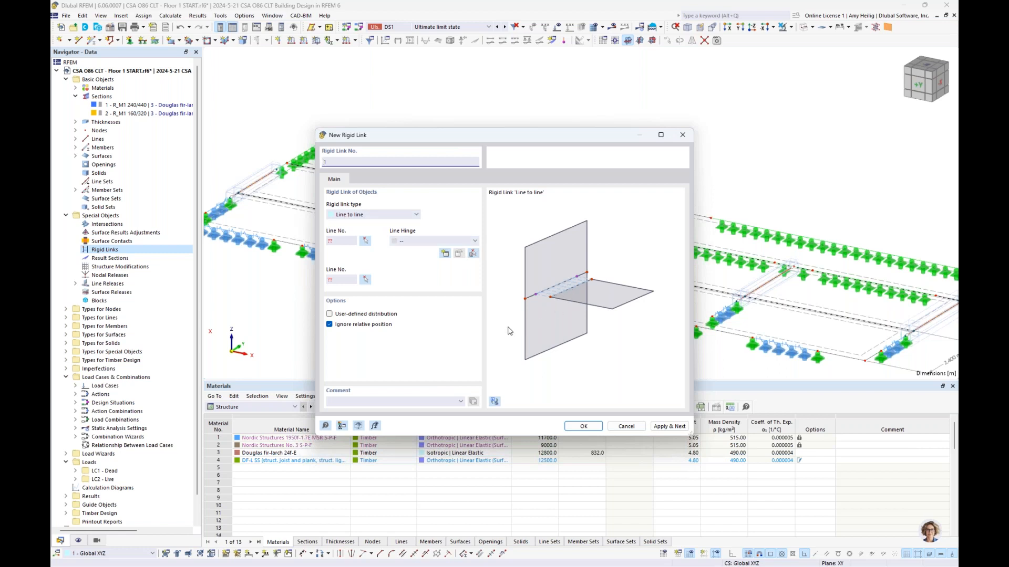
{"action": "left_click", "coordinate": [434, 243]}
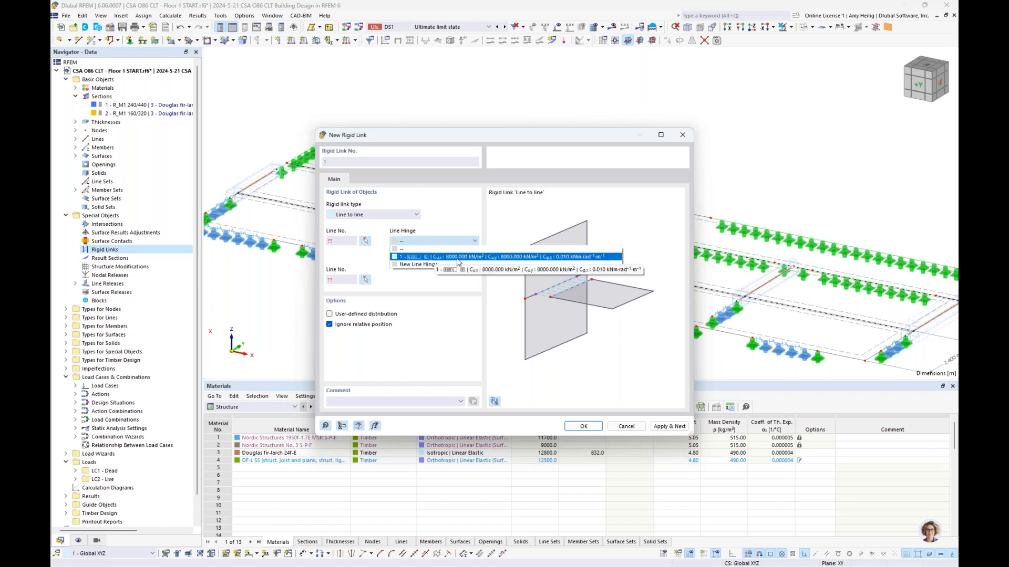
{"action": "left_click", "coordinate": [456, 310]}
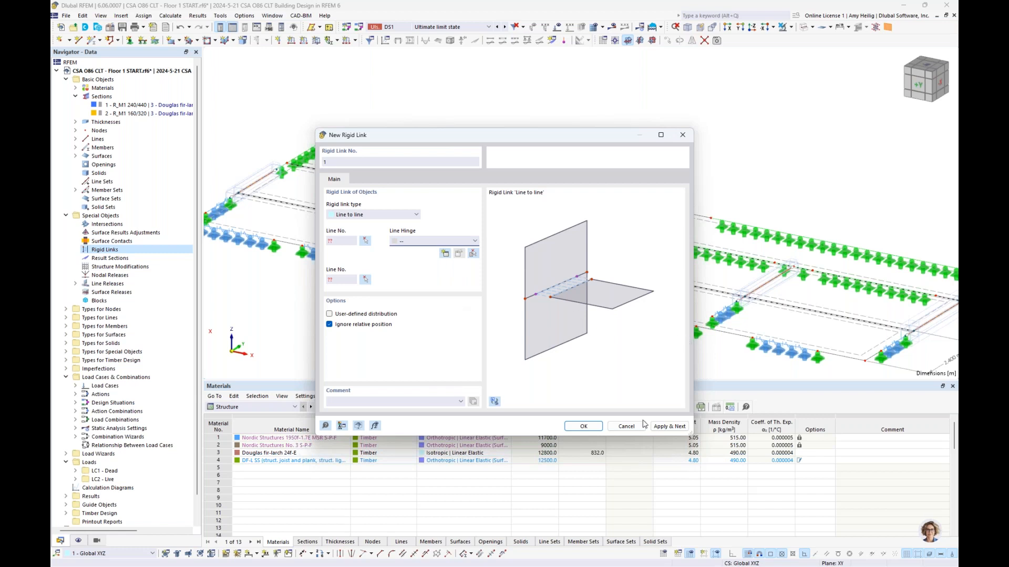
{"action": "left_click", "coordinate": [626, 427]}
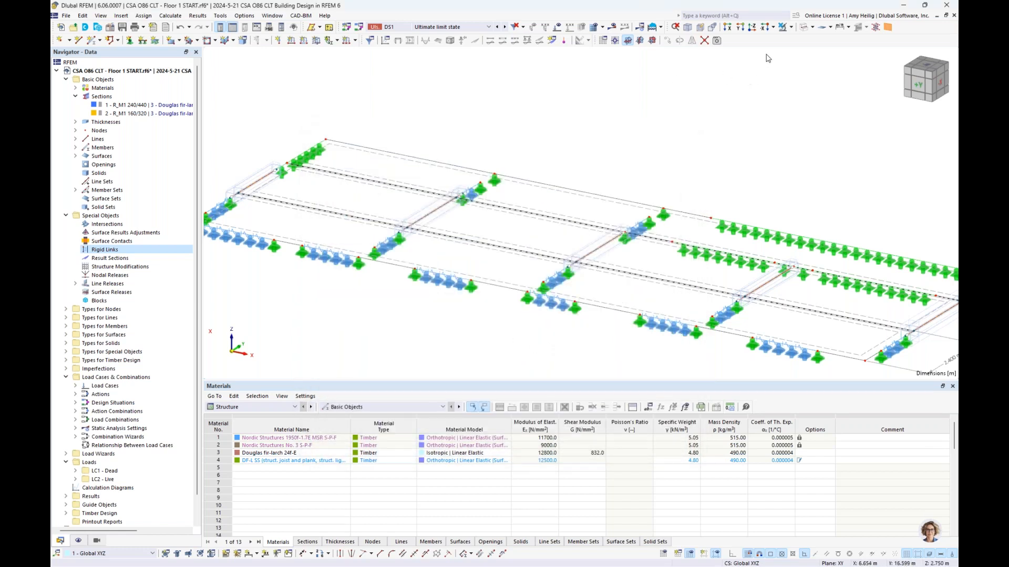
Step: Return the model from wireframe to the solid rendered display and bring the whole floor into view
{"action": "left_click", "coordinate": [803, 29]}
{"action": "left_click", "coordinate": [803, 28]}
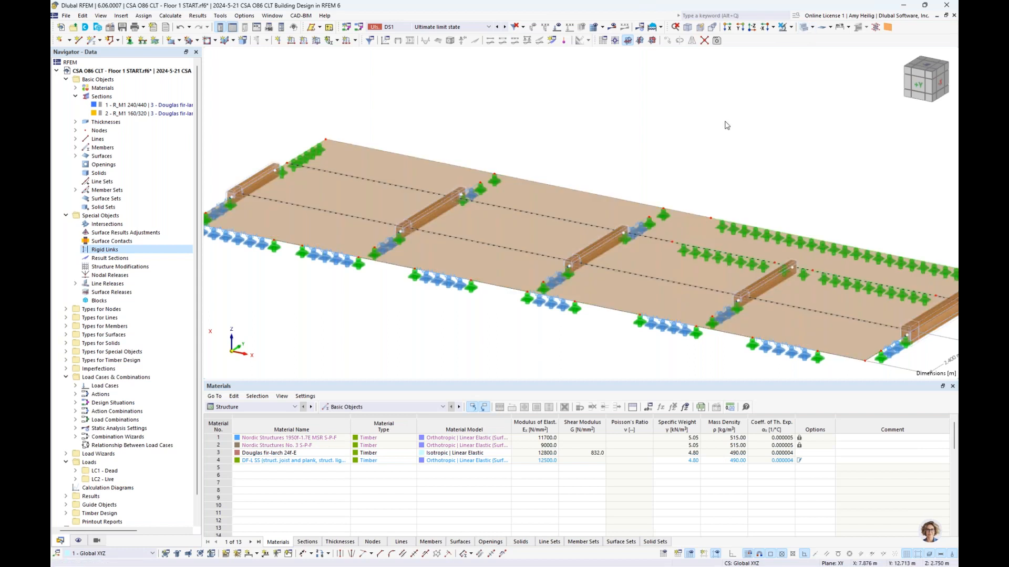
{"action": "scroll", "coordinate": [725, 122], "scroll_direction": "down", "scroll_amount": 2}
{"action": "middle_click_drag", "start_coordinate": [732, 126], "coordinate": [669, 139]}
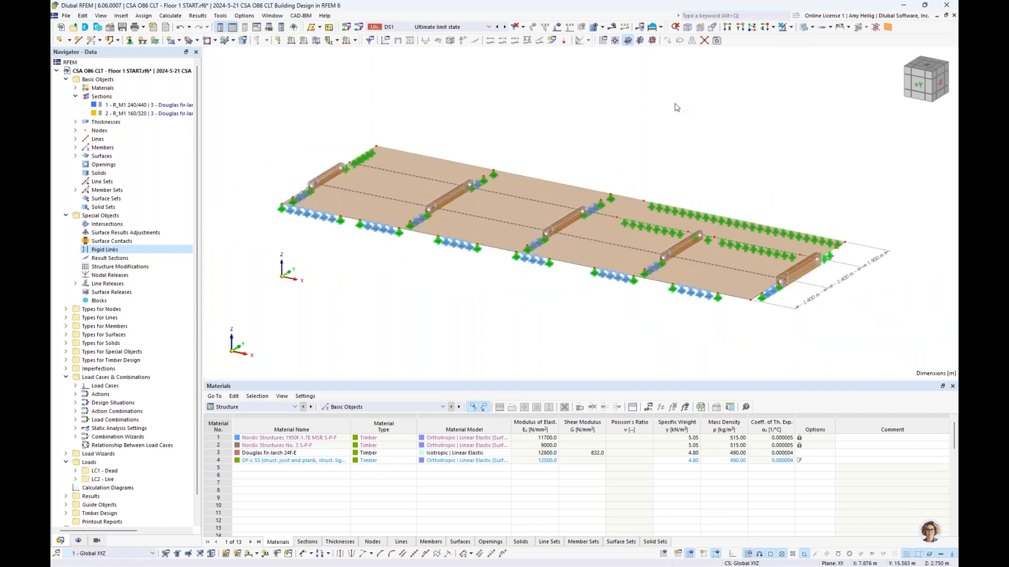
Step: Examine the loads of load cases LC1 Dead and LC2 Live on the floor, and hide the load display again
{"action": "left_click", "coordinate": [436, 27]}
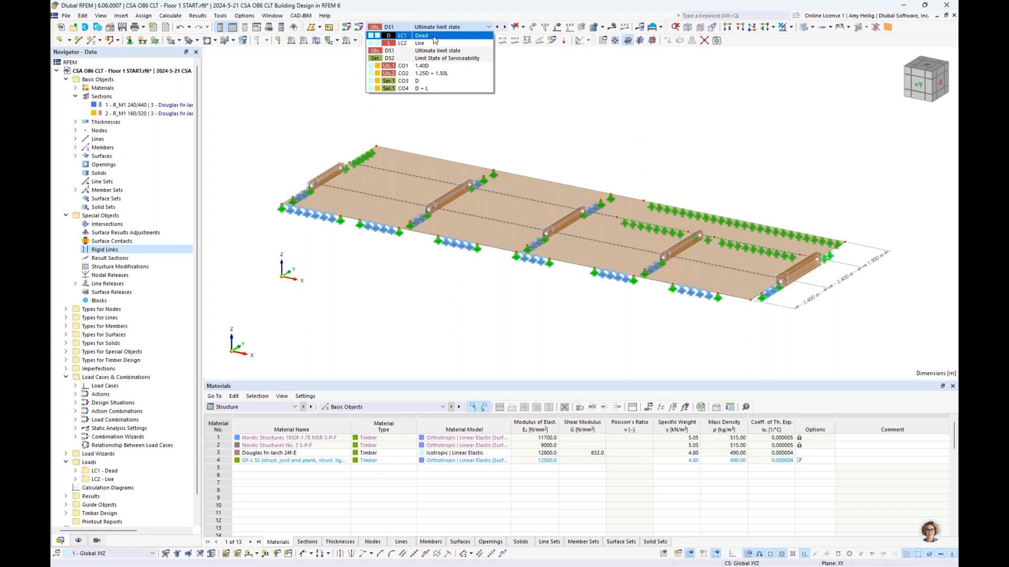
{"action": "left_click", "coordinate": [434, 37]}
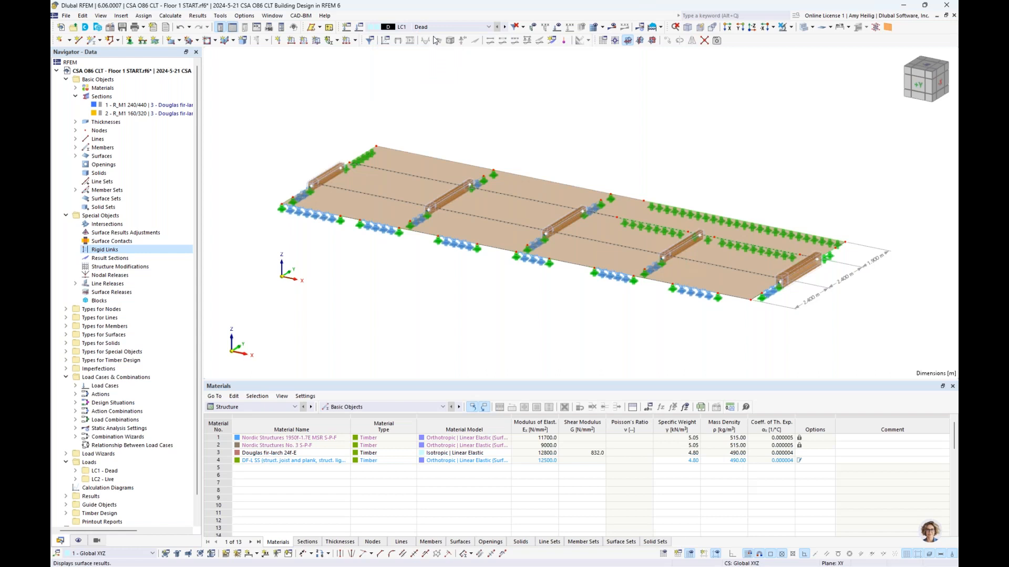
{"action": "left_click", "coordinate": [559, 31]}
{"action": "left_click", "coordinate": [505, 26]}
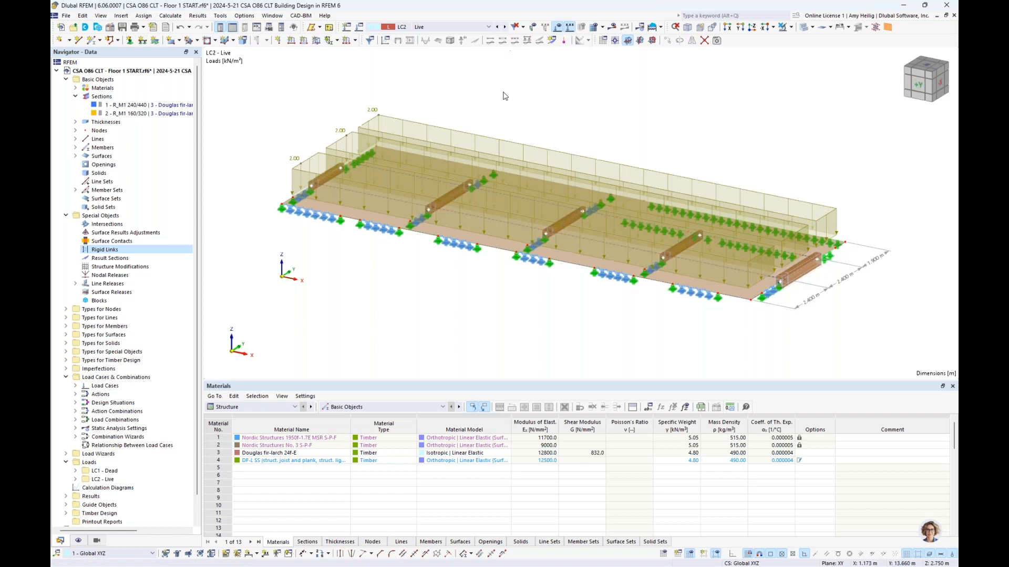
{"action": "middle_click_drag", "start_coordinate": [842, 184], "coordinate": [810, 171], "text": "ctrl"}
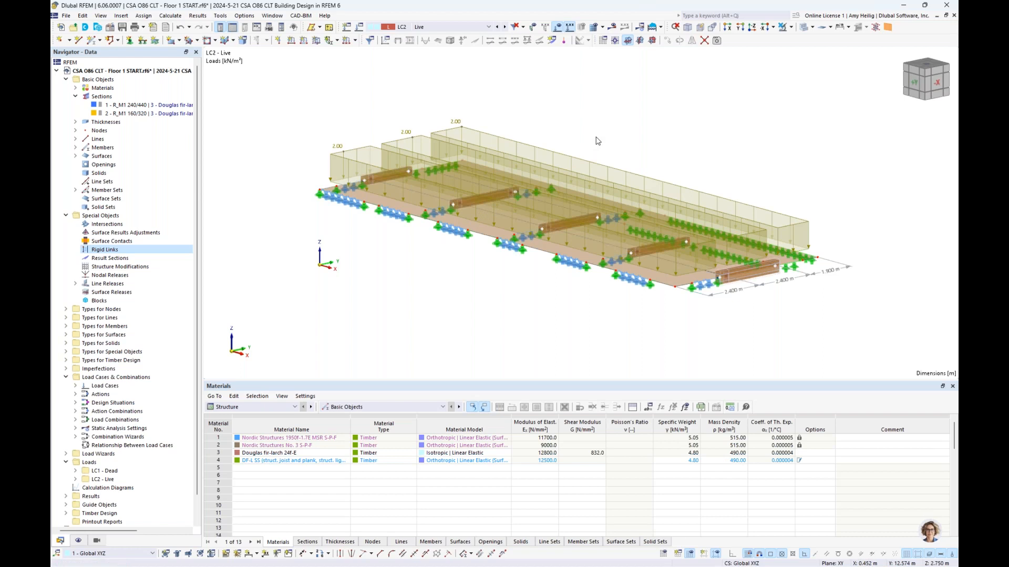
{"action": "left_click", "coordinate": [65, 215]}
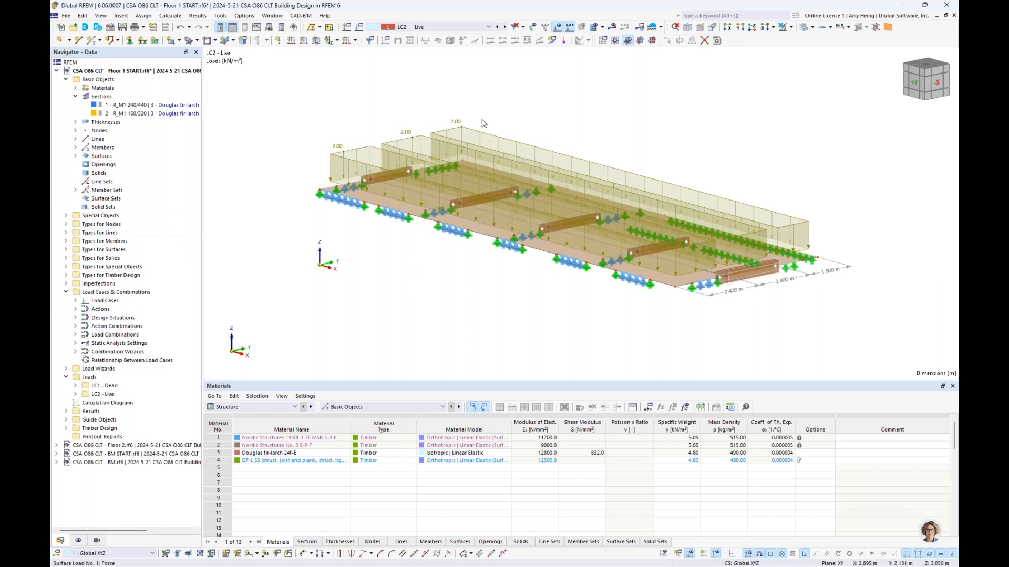
{"action": "left_click", "coordinate": [559, 30]}
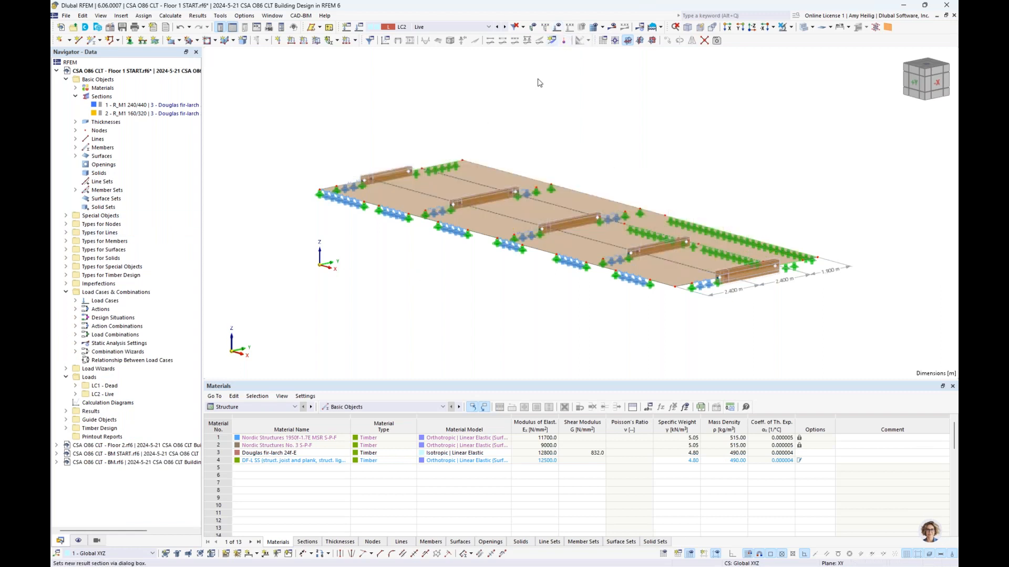
Step: Collapse the loads and load case groups in the model tree and list the available load wizards
{"action": "middle_click_drag", "start_coordinate": [462, 247], "coordinate": [420, 235], "text": "ctrl"}
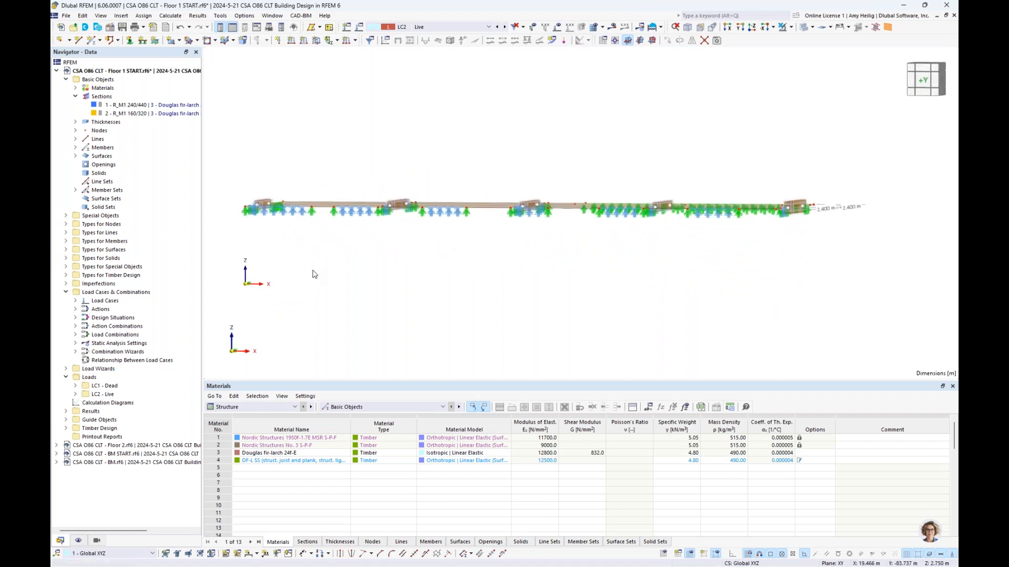
{"action": "middle_click_drag", "start_coordinate": [466, 260], "coordinate": [451, 289], "text": "ctrl"}
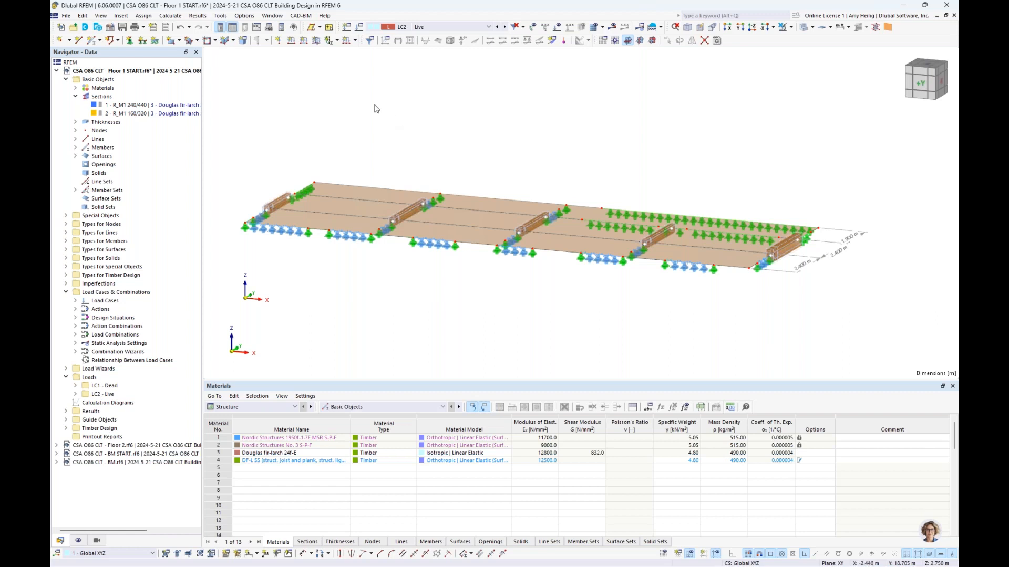
{"action": "left_click", "coordinate": [66, 378]}
{"action": "left_click", "coordinate": [65, 293]}
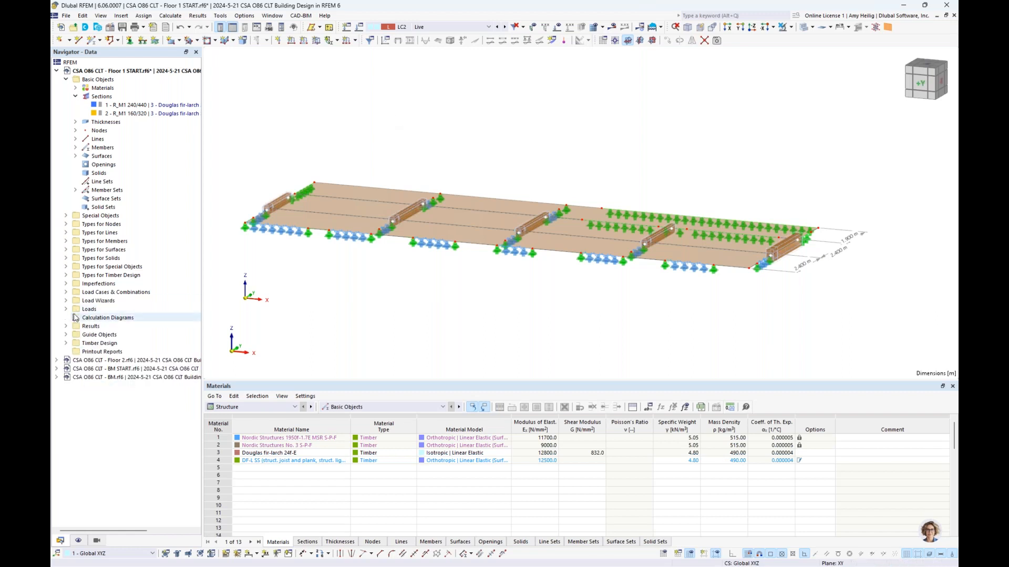
{"action": "left_click", "coordinate": [66, 301]}
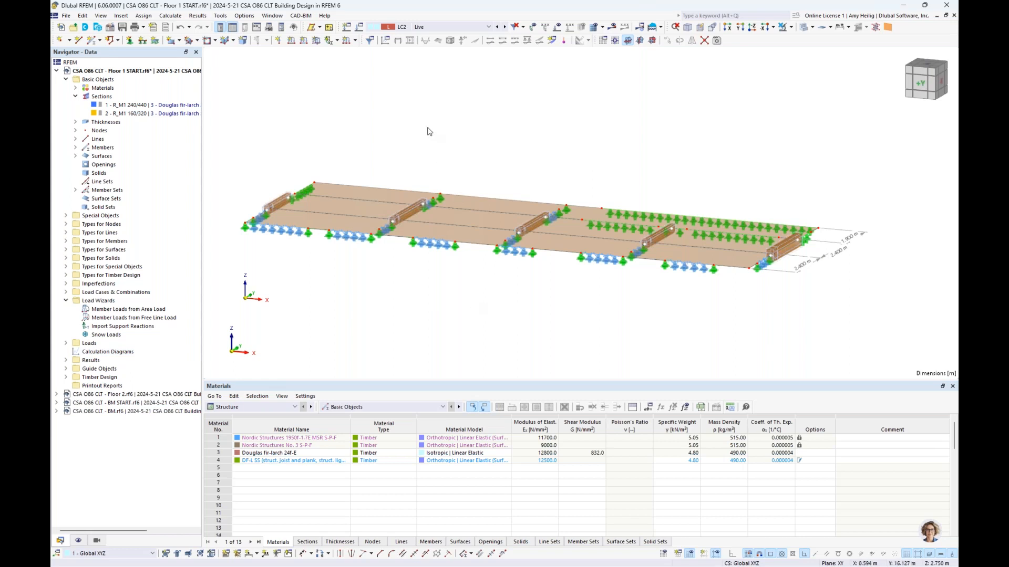
Step: Switch to the CSA O86 CLT - Floor 2 model and examine its live loads and the resulting support reactions
{"action": "left_click", "coordinate": [272, 15]}
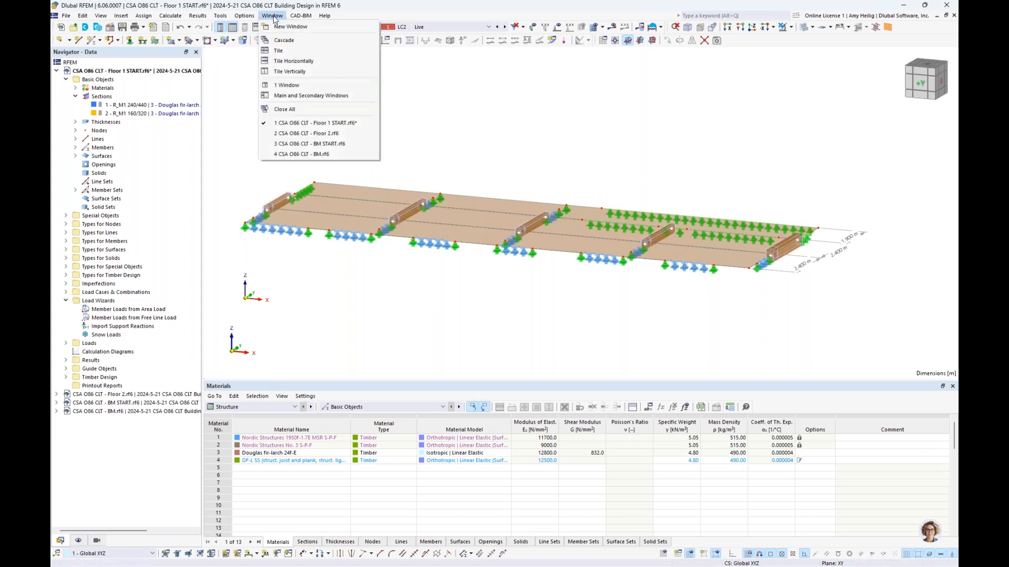
{"action": "left_click", "coordinate": [312, 134]}
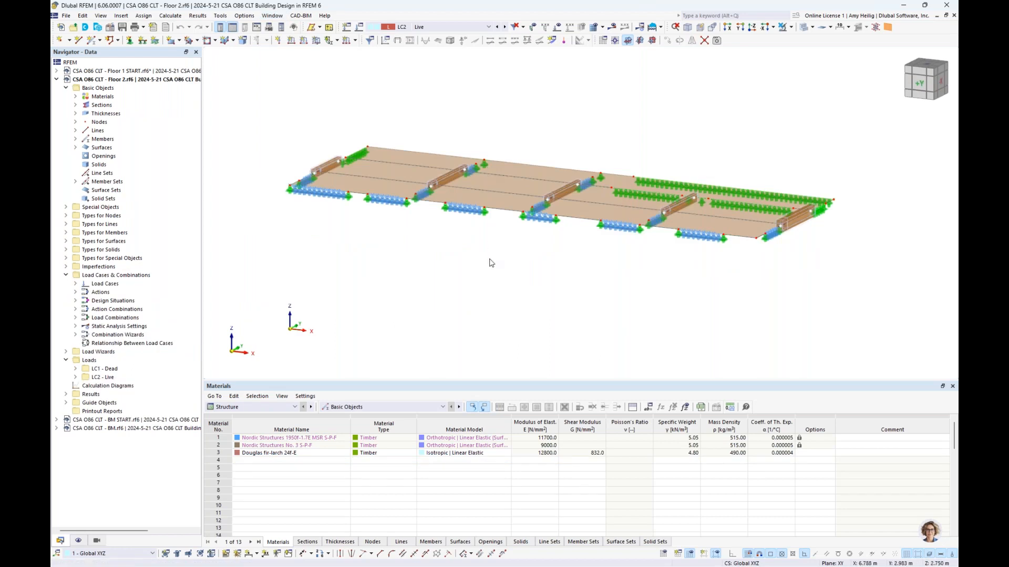
{"action": "middle_click_drag", "start_coordinate": [489, 259], "coordinate": [501, 287], "text": "ctrl"}
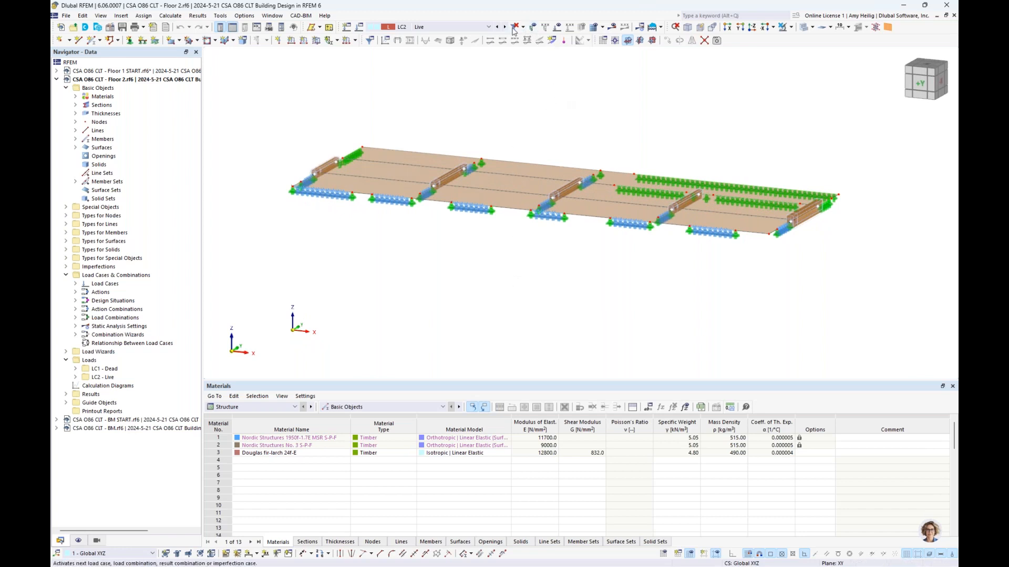
{"action": "left_click", "coordinate": [556, 27]}
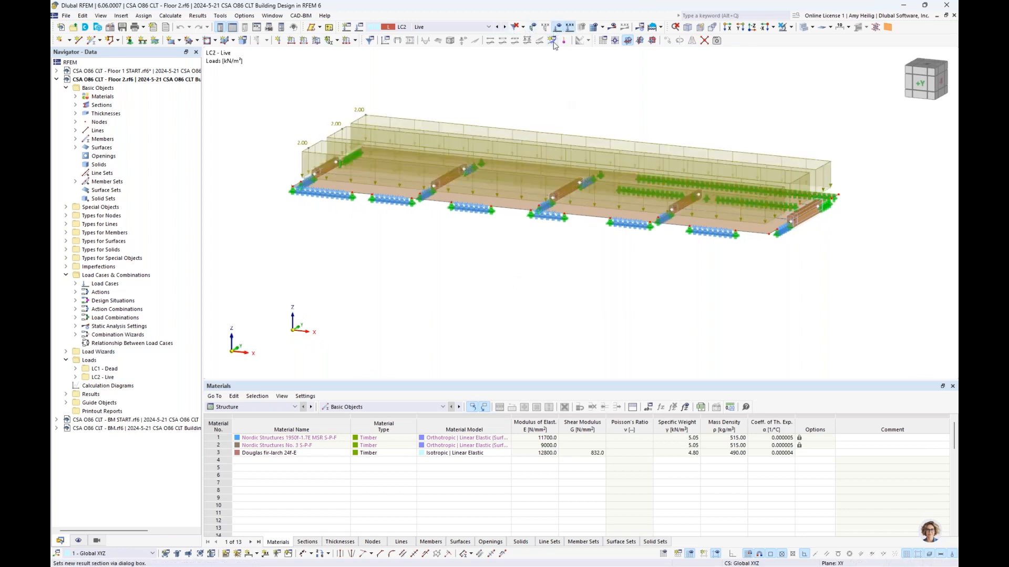
{"action": "left_click", "coordinate": [612, 27]}
{"action": "left_click", "coordinate": [557, 27]}
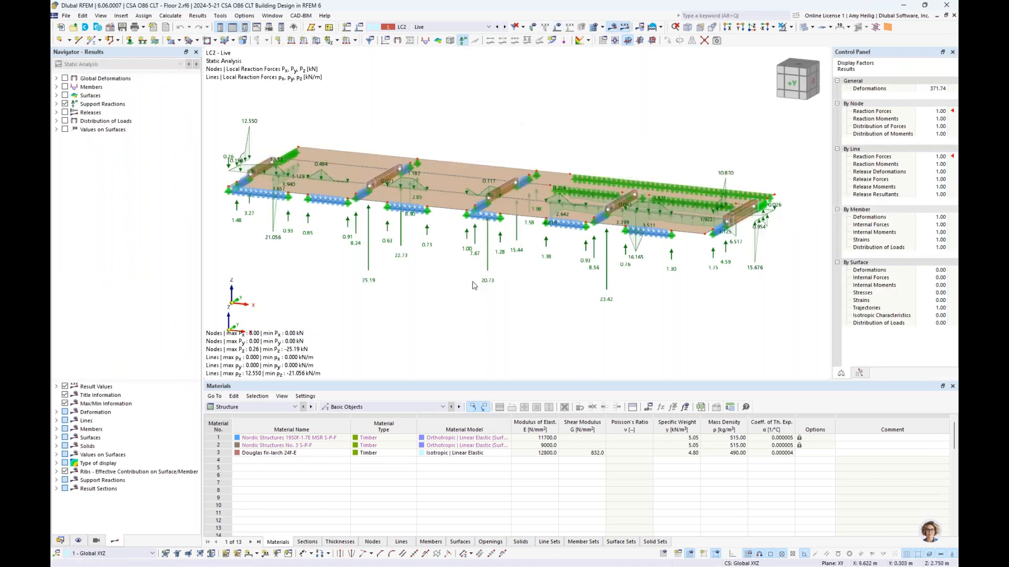
{"action": "middle_click_drag", "start_coordinate": [487, 261], "coordinate": [471, 289], "text": "ctrl"}
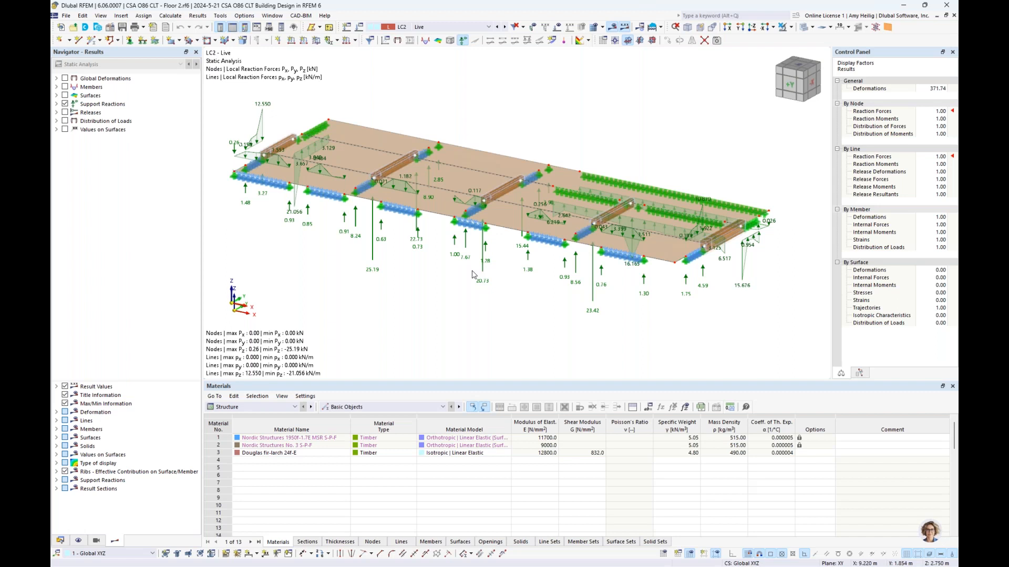
Step: Return to the CSA O86 CLT - Floor 1 START model and create an Import Support Reactions load wizard connected to the CSA O86 CLT - Floor 2 model
{"action": "left_click", "coordinate": [272, 15]}
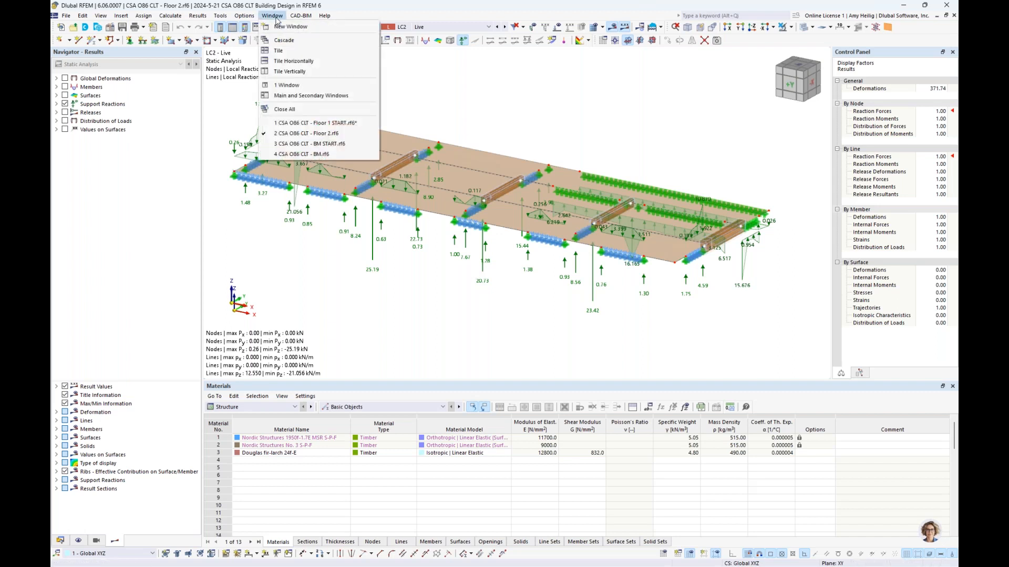
{"action": "left_click", "coordinate": [313, 123]}
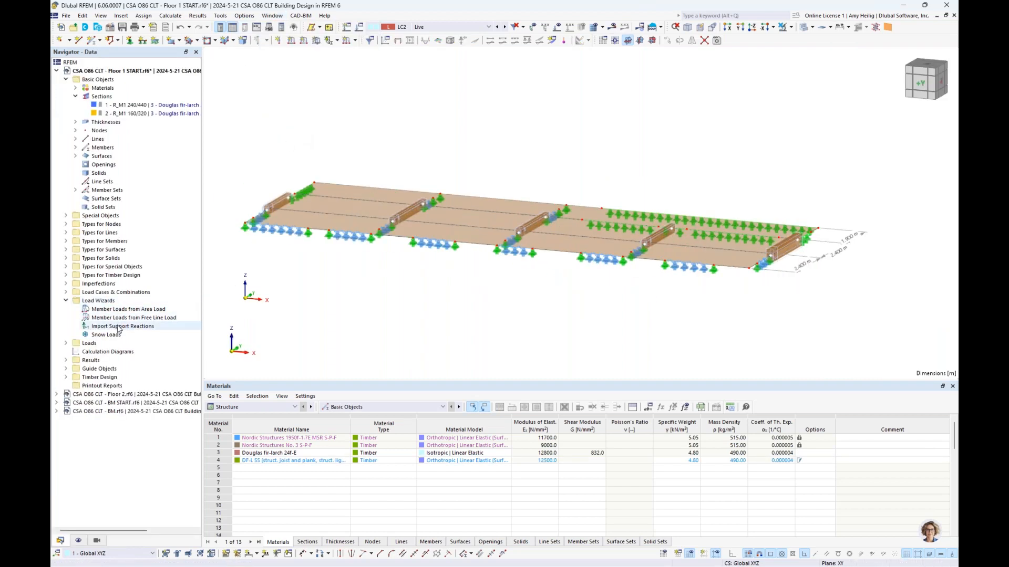
{"action": "double_click", "coordinate": [119, 326]}
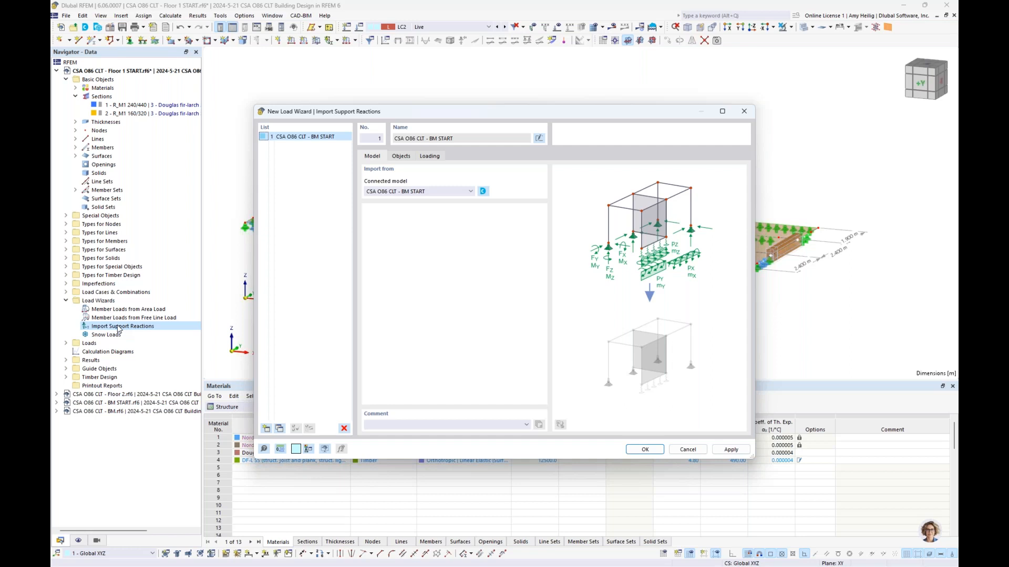
{"action": "left_click", "coordinate": [394, 191]}
{"action": "left_click", "coordinate": [399, 223]}
Step: Start picking the wizard's target nodes in the current model and restrict the visibility to nodes with support type 6
{"action": "left_click", "coordinate": [401, 157]}
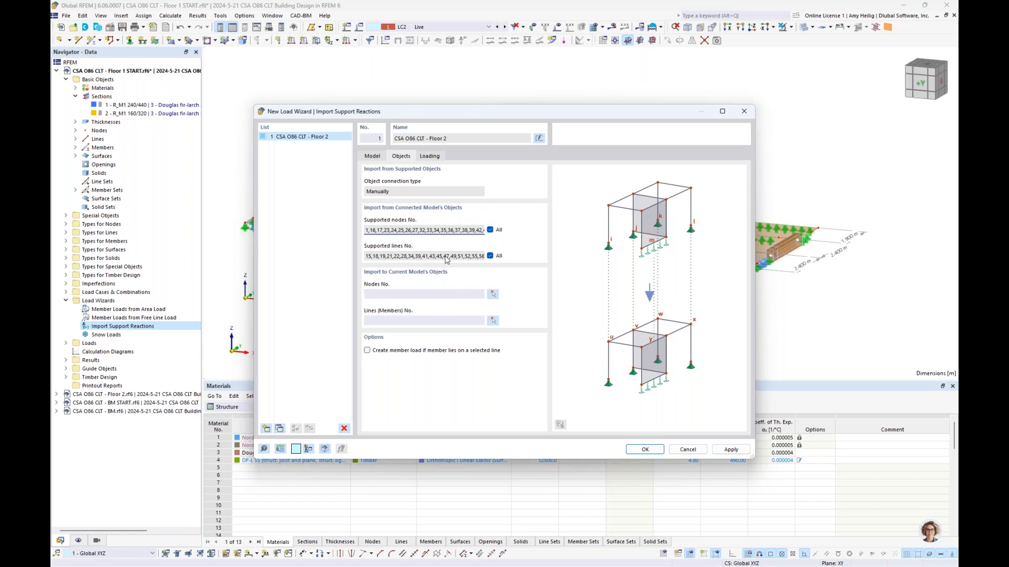
{"action": "left_click", "coordinate": [492, 296]}
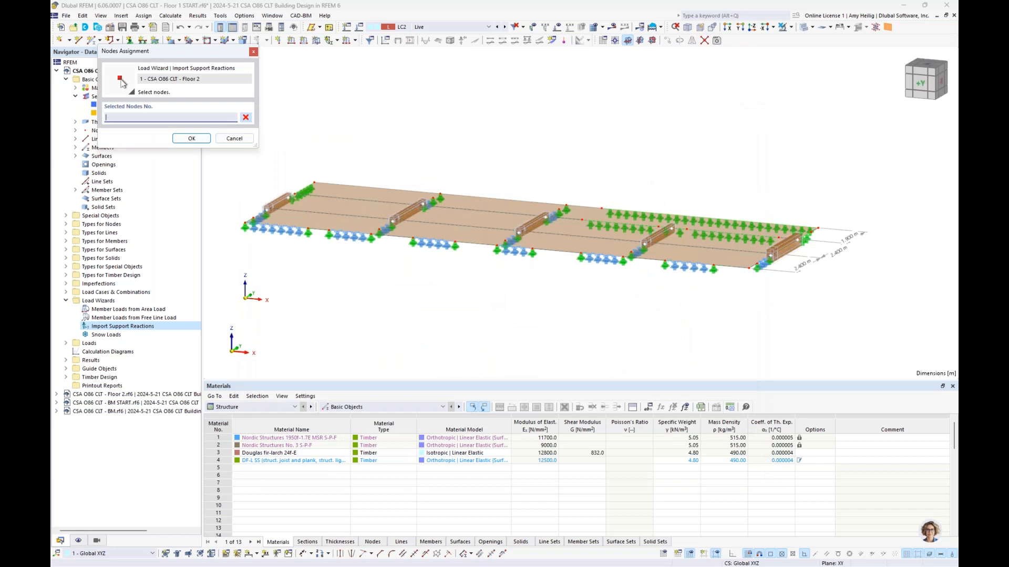
{"action": "left_click", "coordinate": [99, 542]}
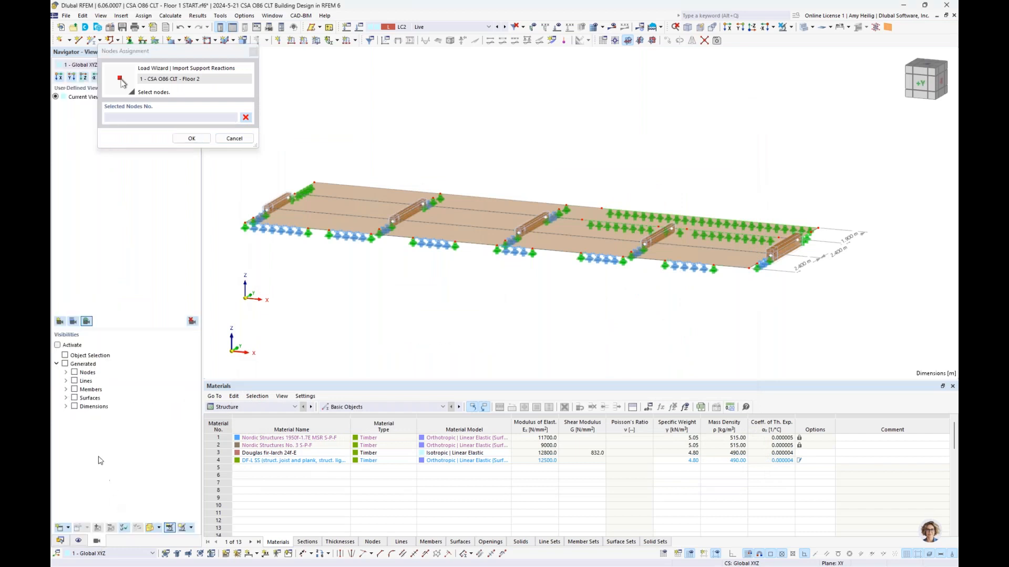
{"action": "left_click", "coordinate": [66, 372]}
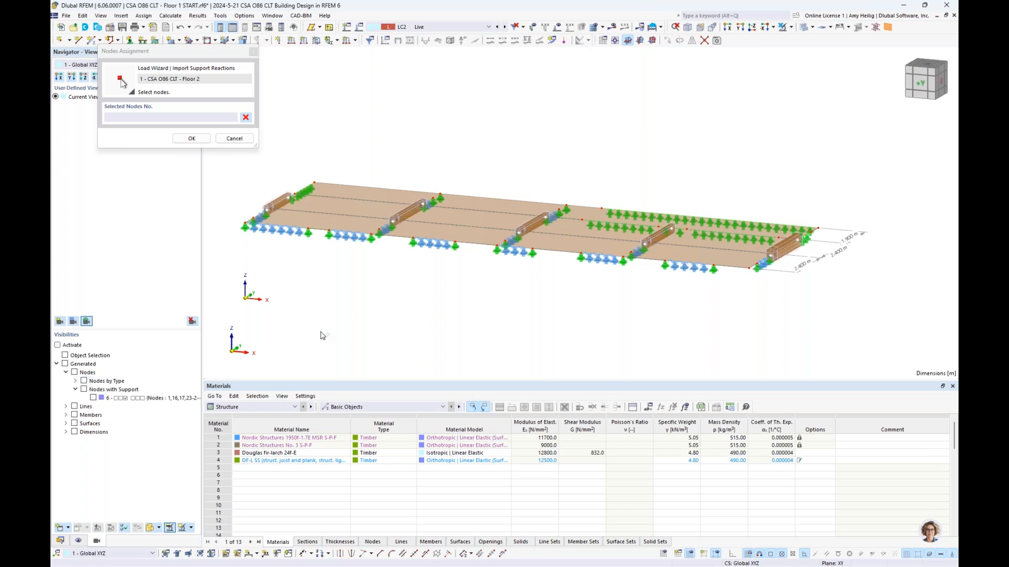
{"action": "left_click", "coordinate": [84, 389]}
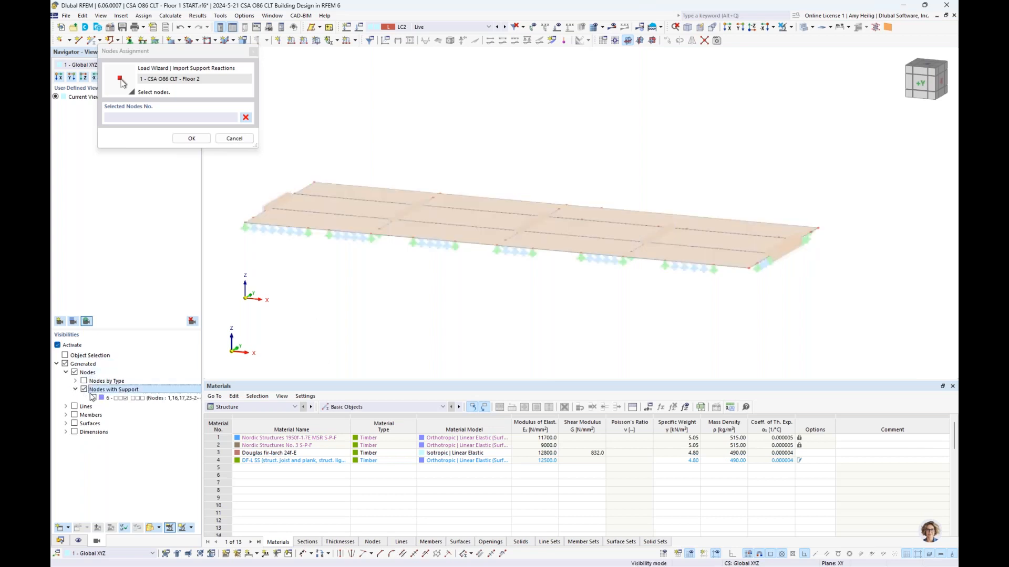
{"action": "left_click", "coordinate": [93, 398]}
{"action": "middle_click_drag", "start_coordinate": [540, 285], "coordinate": [596, 297], "text": "ctrl"}
{"action": "left_click_drag", "start_coordinate": [864, 339], "coordinate": [239, 156]}
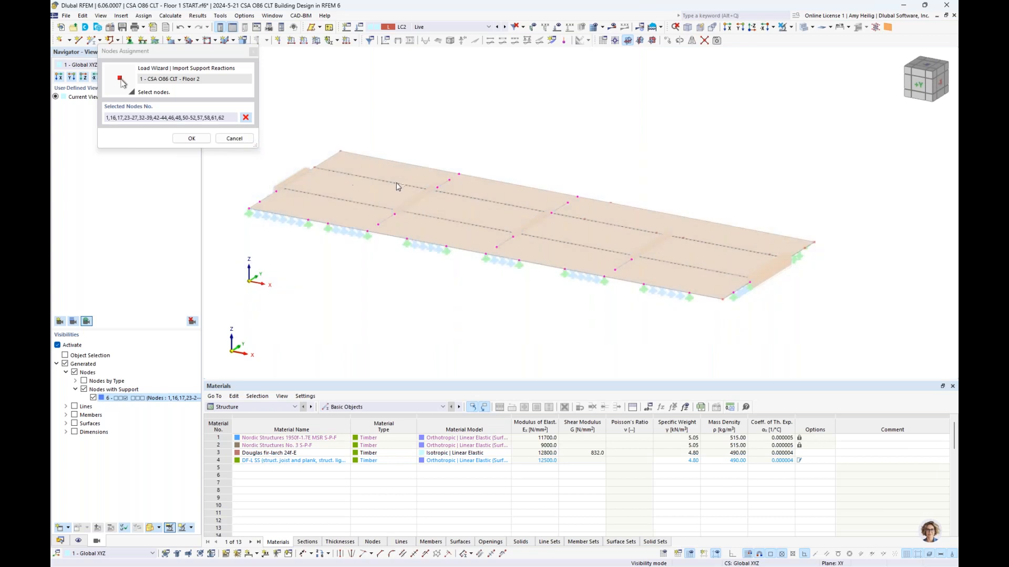
{"action": "middle_click_drag", "start_coordinate": [398, 187], "coordinate": [416, 199]}
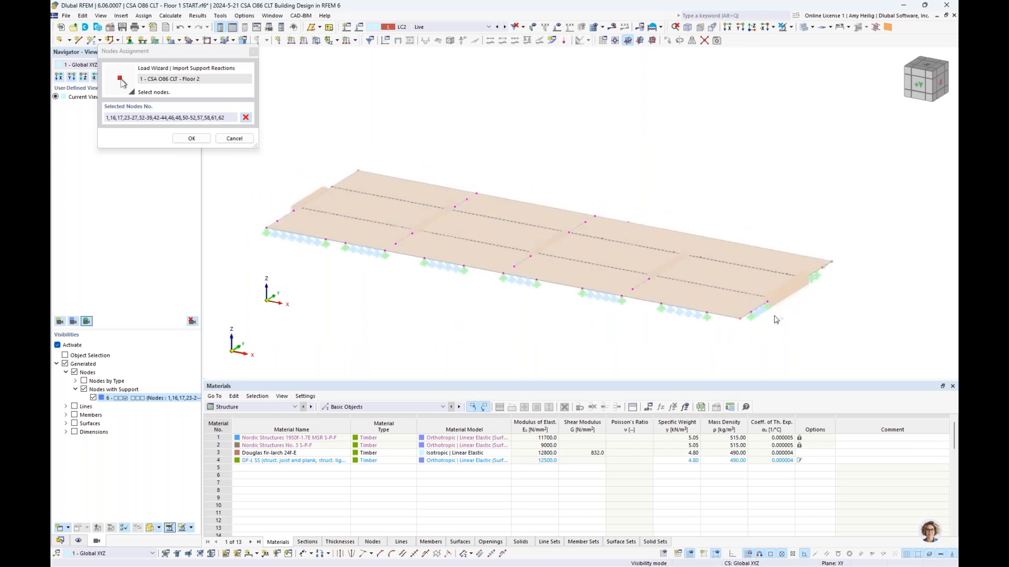
{"action": "left_click", "coordinate": [246, 117]}
Step: Select all visible supported nodes of the floor and assign them as the wizard's target nodes
{"action": "middle_click_drag", "start_coordinate": [795, 344], "coordinate": [805, 350]}
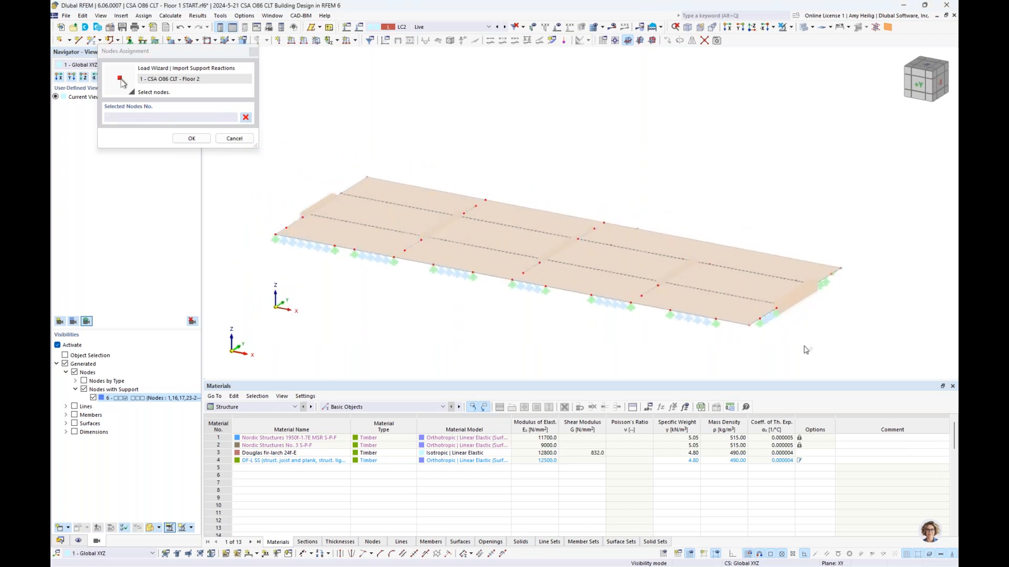
{"action": "left_click_drag", "start_coordinate": [855, 349], "coordinate": [237, 165]}
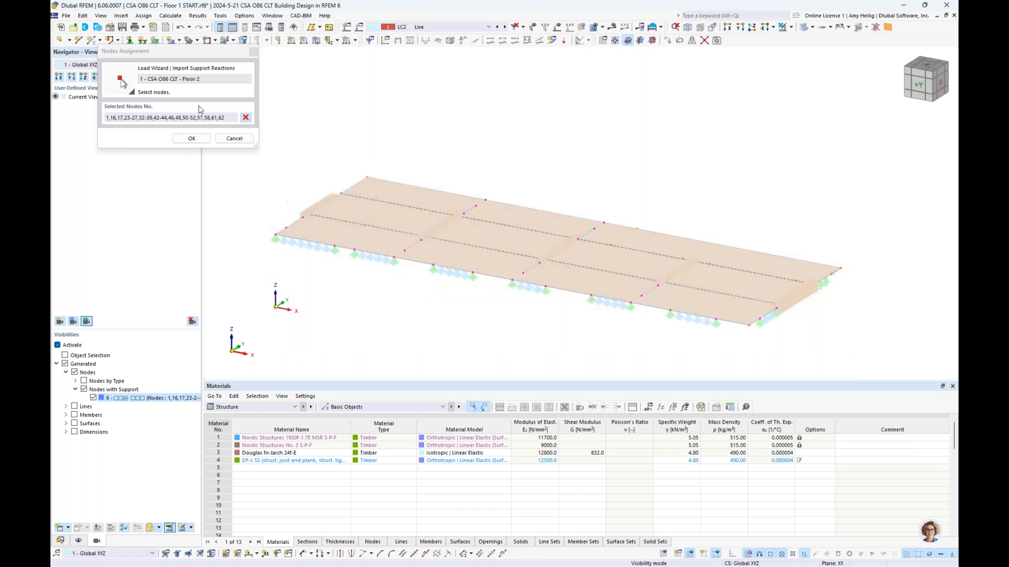
{"action": "left_click", "coordinate": [192, 138]}
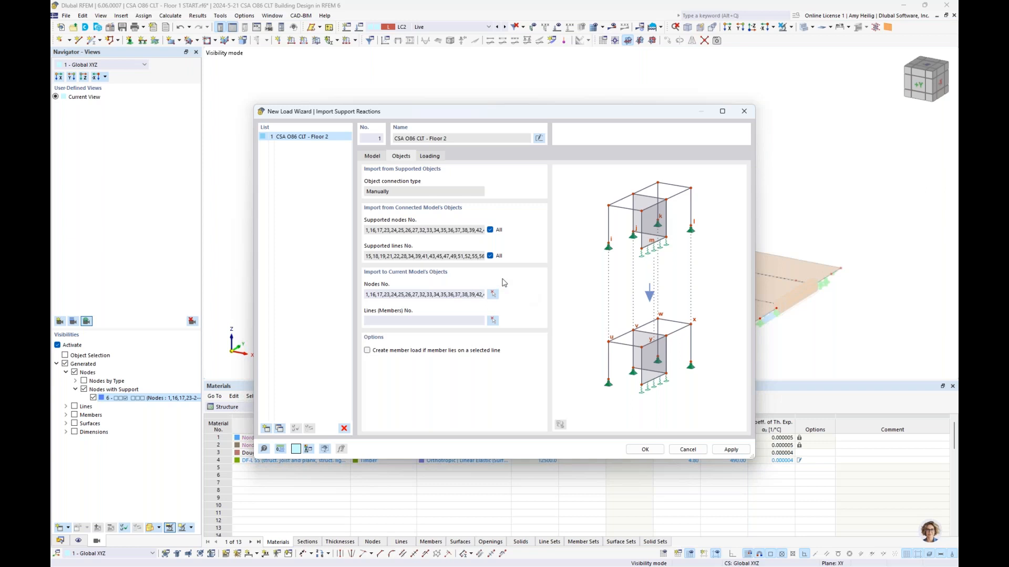
Step: Restrict the visibility to lines with support types 1 and 4, and assign all of them as the wizard's target lines
{"action": "left_click", "coordinate": [493, 321]}
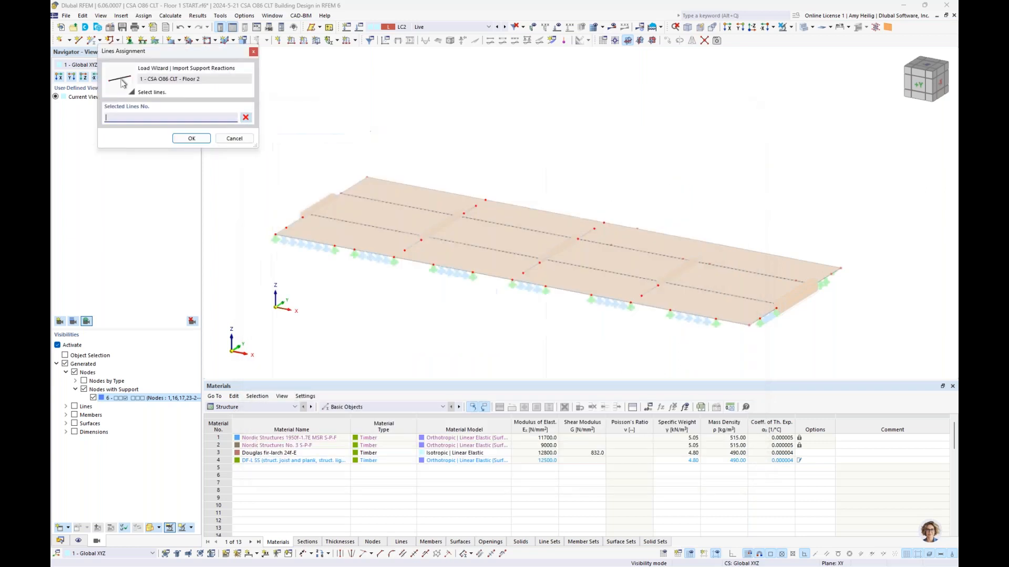
{"action": "left_click", "coordinate": [75, 372]}
{"action": "left_click", "coordinate": [65, 372]}
{"action": "left_click", "coordinate": [65, 381]}
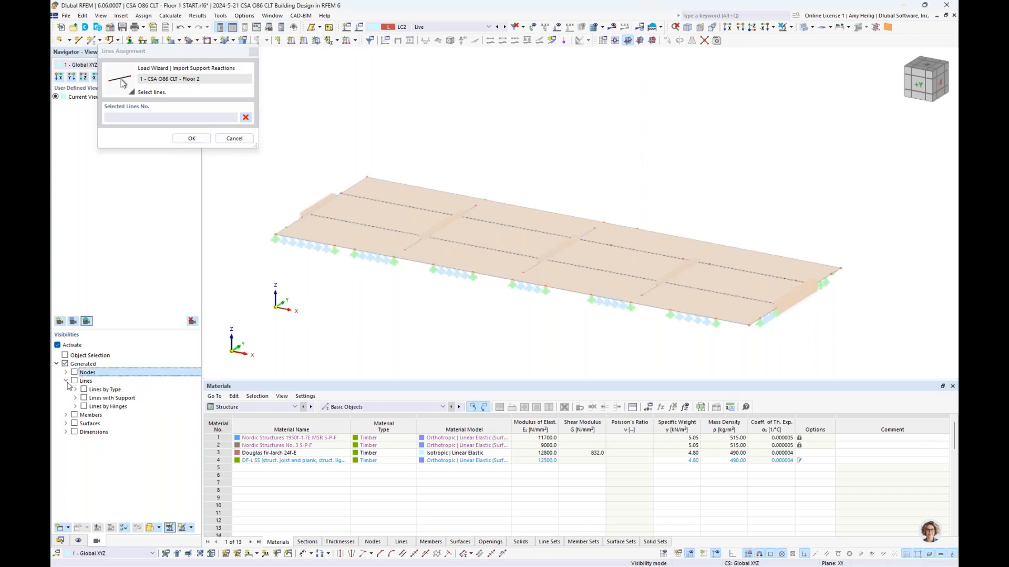
{"action": "left_click", "coordinate": [74, 381]}
{"action": "left_click", "coordinate": [75, 398]}
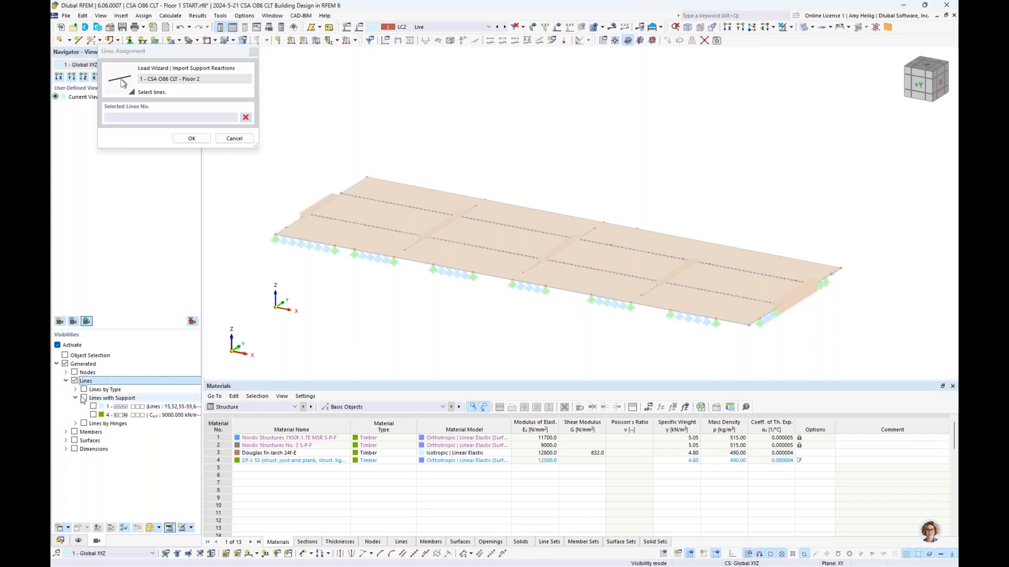
{"action": "left_click", "coordinate": [93, 406]}
{"action": "left_click", "coordinate": [93, 414]}
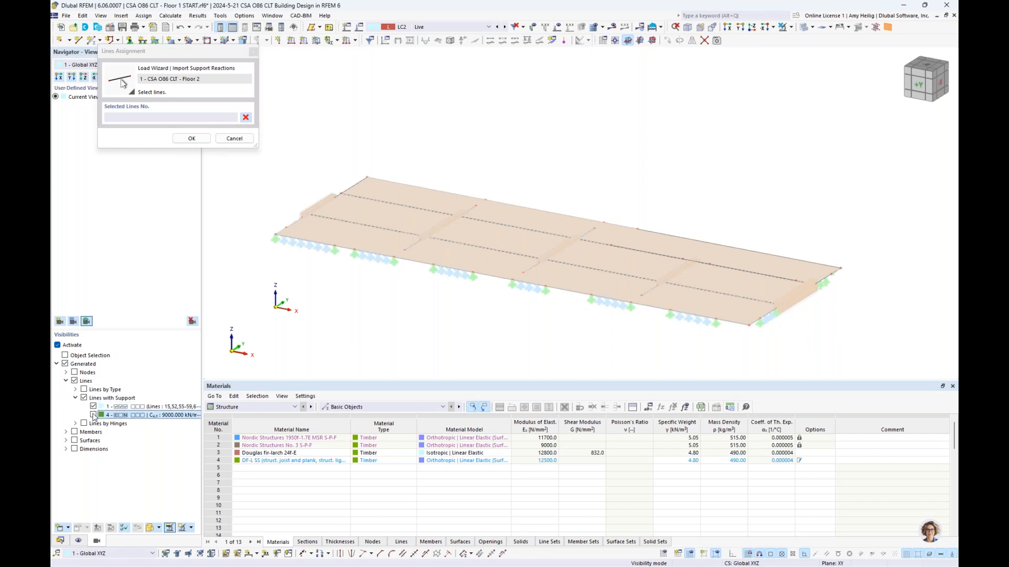
{"action": "left_click_drag", "start_coordinate": [907, 356], "coordinate": [270, 161]}
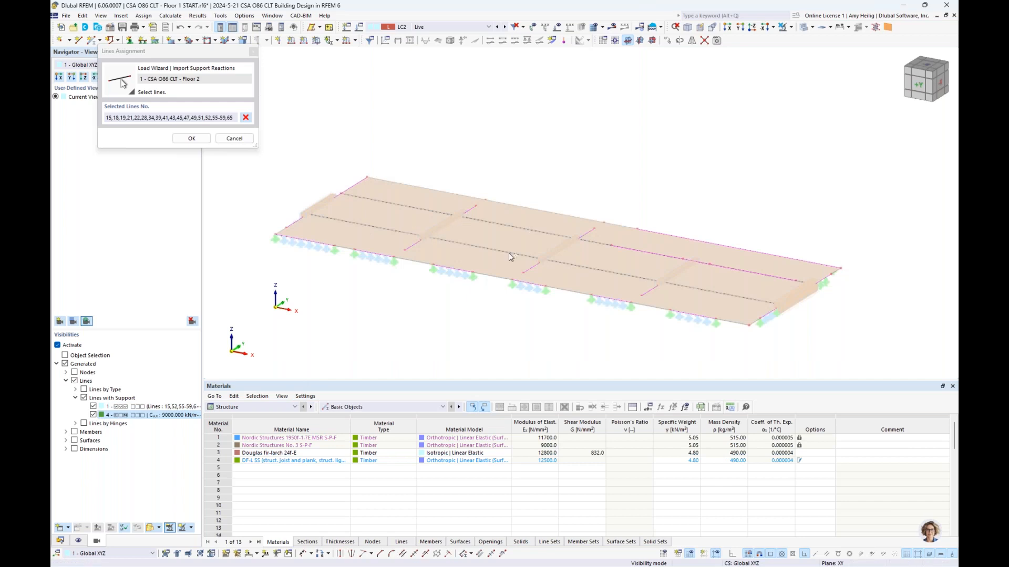
{"action": "left_click", "coordinate": [191, 138]}
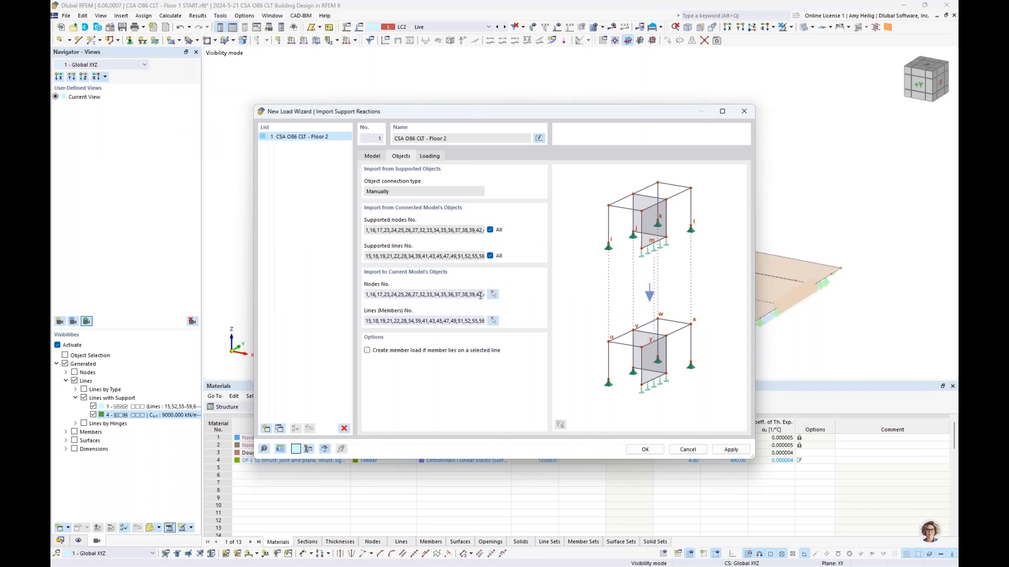
Step: Keep the load distribution as Varying and connect loading LC1 of Floor 2, direction Z, to LC1 of the current model
{"action": "left_click", "coordinate": [430, 158]}
{"action": "left_click", "coordinate": [429, 192]}
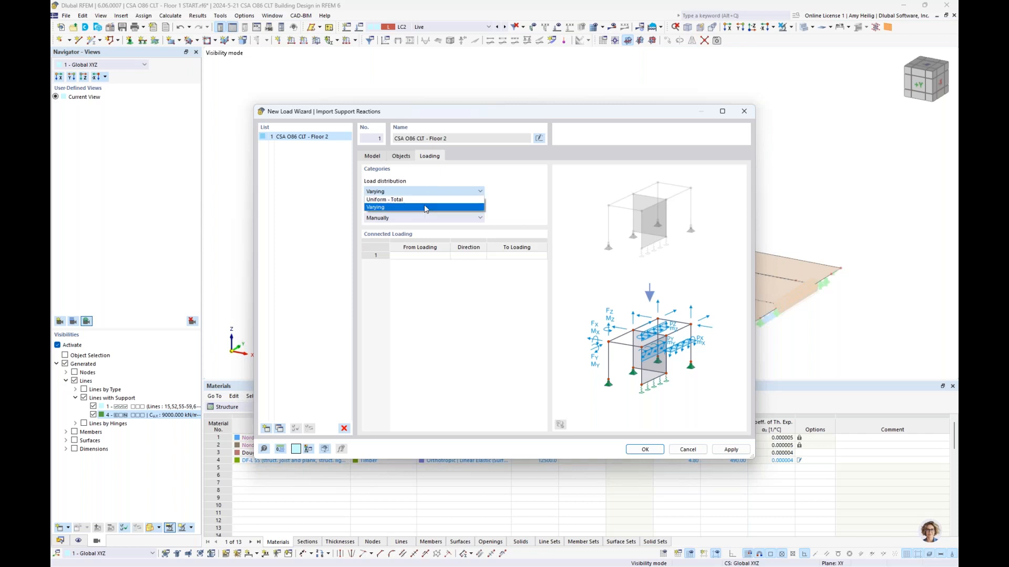
{"action": "left_click", "coordinate": [529, 201]}
{"action": "left_click", "coordinate": [434, 256]}
{"action": "left_click", "coordinate": [440, 257]}
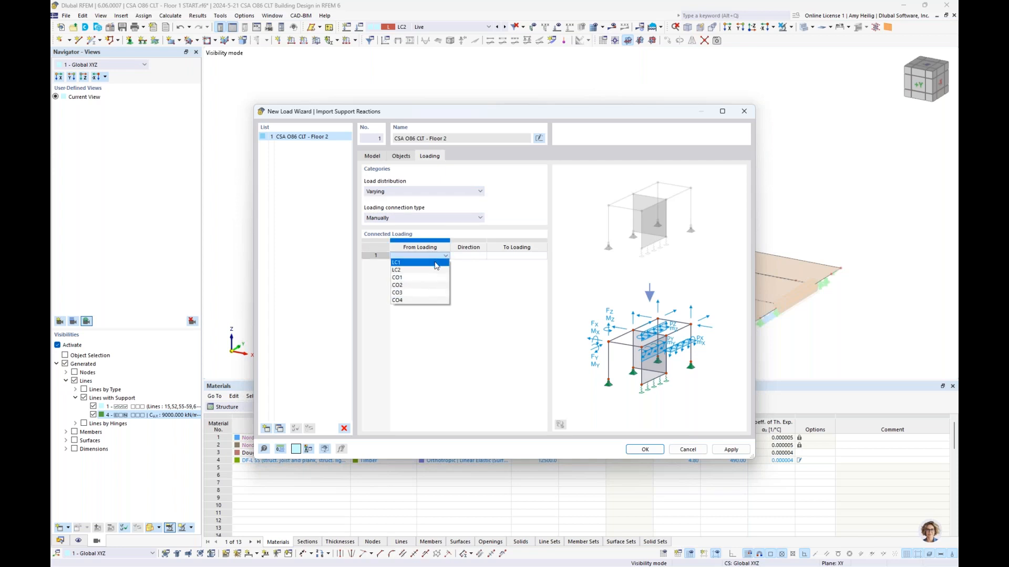
{"action": "left_click", "coordinate": [436, 263]}
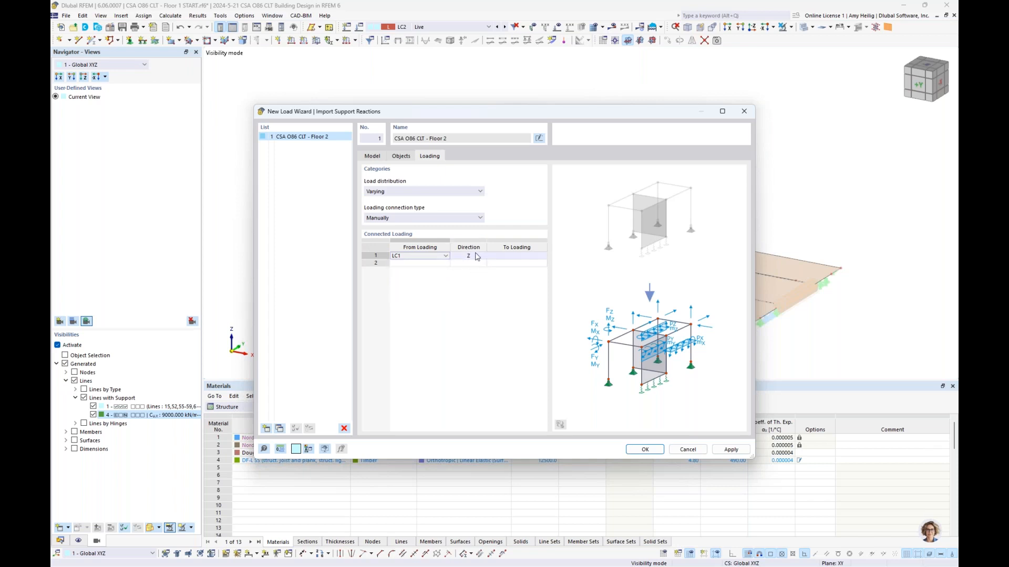
{"action": "left_click", "coordinate": [499, 260]}
{"action": "left_click", "coordinate": [509, 258]}
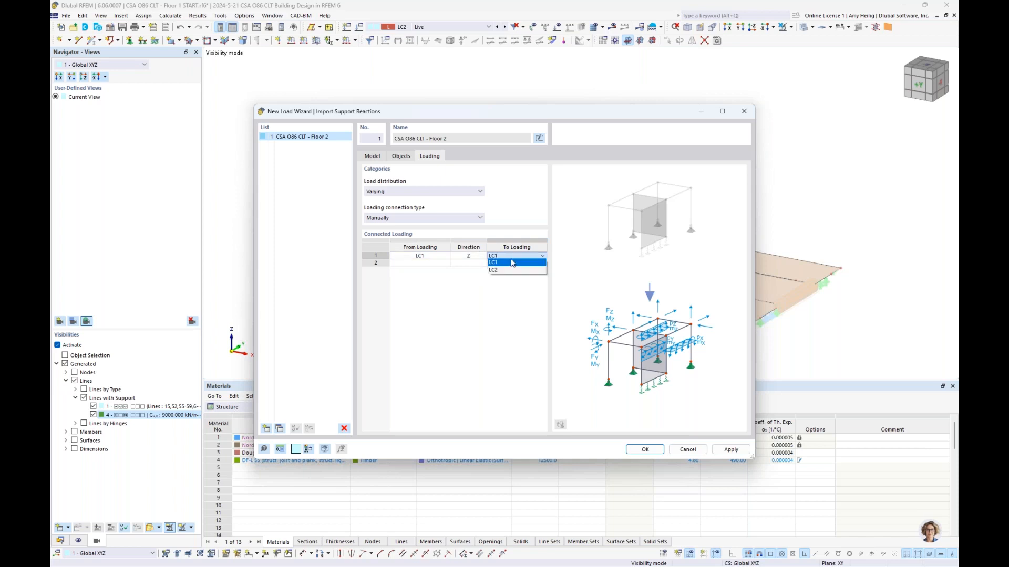
{"action": "left_click", "coordinate": [495, 263]}
Step: Connect loading LC2 of Floor 2, direction Z, to LC2 and create the load wizard
{"action": "left_click", "coordinate": [434, 263]}
{"action": "left_click", "coordinate": [440, 266]}
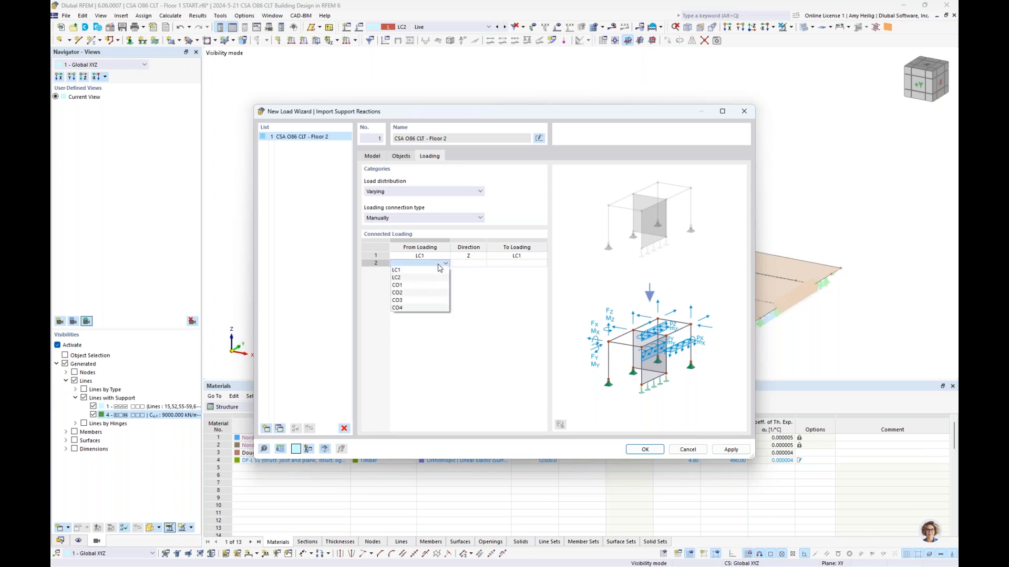
{"action": "left_click", "coordinate": [435, 278]}
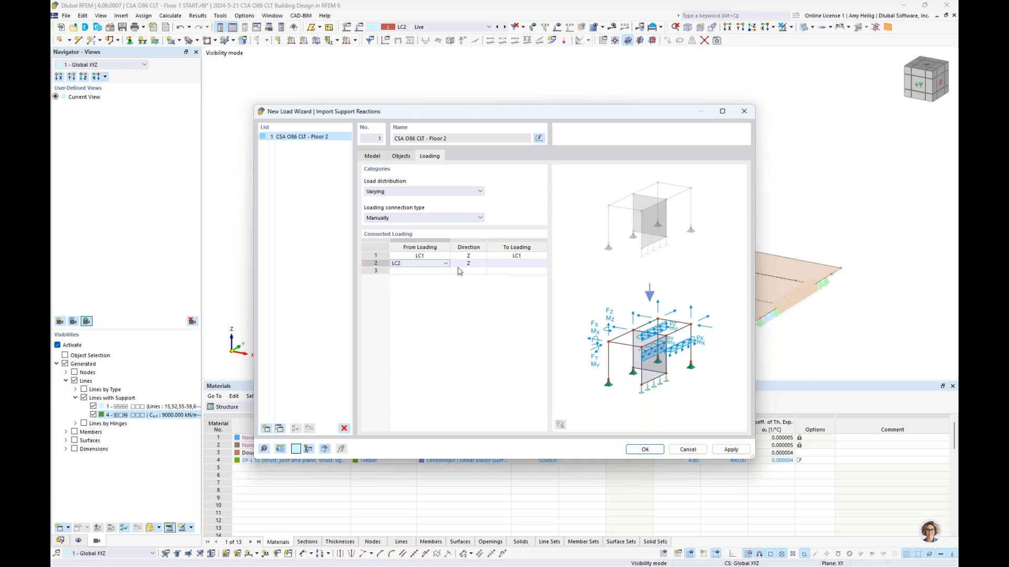
{"action": "left_click", "coordinate": [504, 263]}
{"action": "left_click", "coordinate": [542, 264]}
{"action": "left_click", "coordinate": [508, 277]}
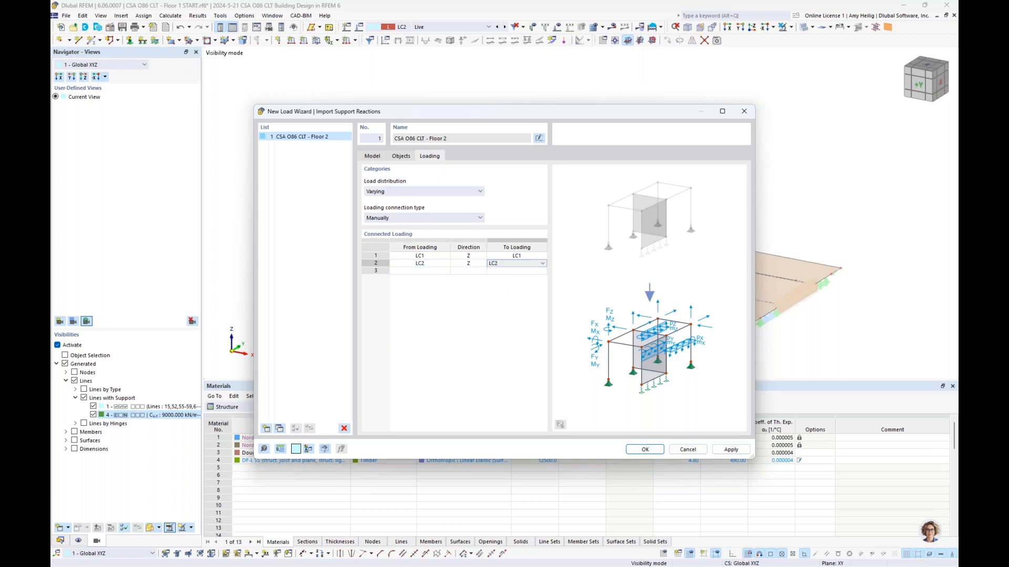
{"action": "left_click", "coordinate": [503, 299]}
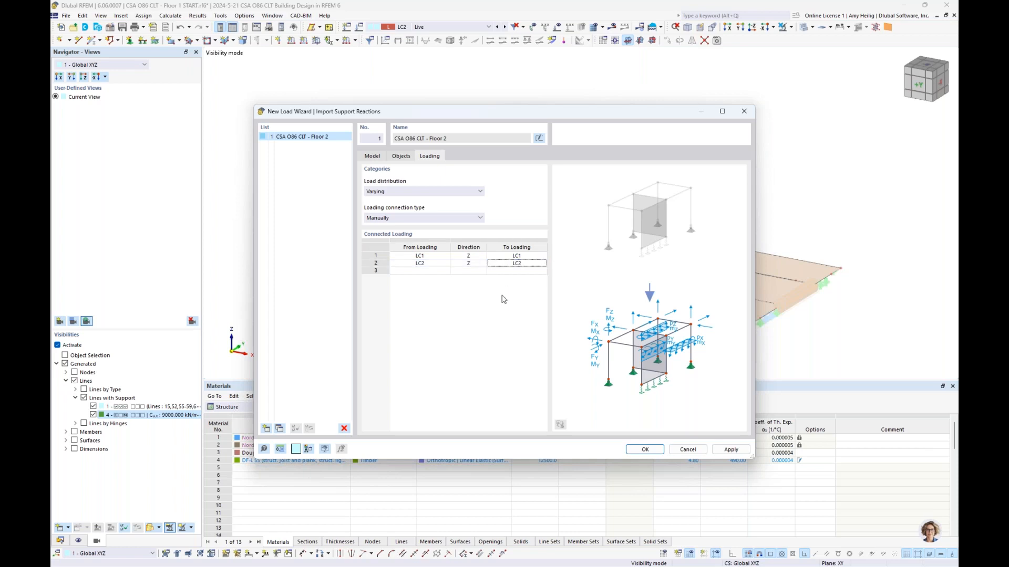
{"action": "left_click", "coordinate": [642, 450]}
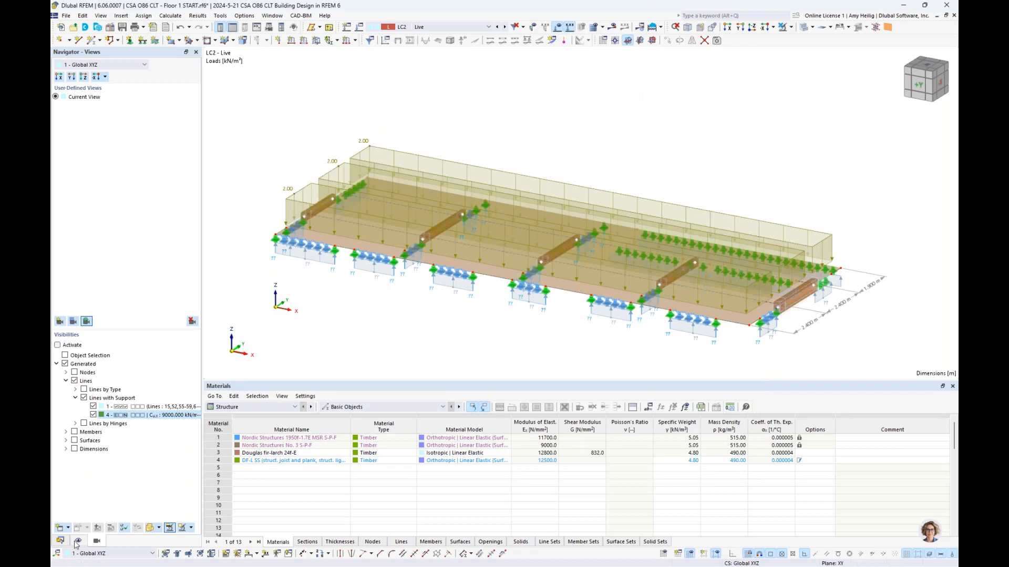
Step: Hide the surface loads and calculate LC2 Live to generate the imported reaction loads, then turn the results display off
{"action": "left_click", "coordinate": [77, 541]}
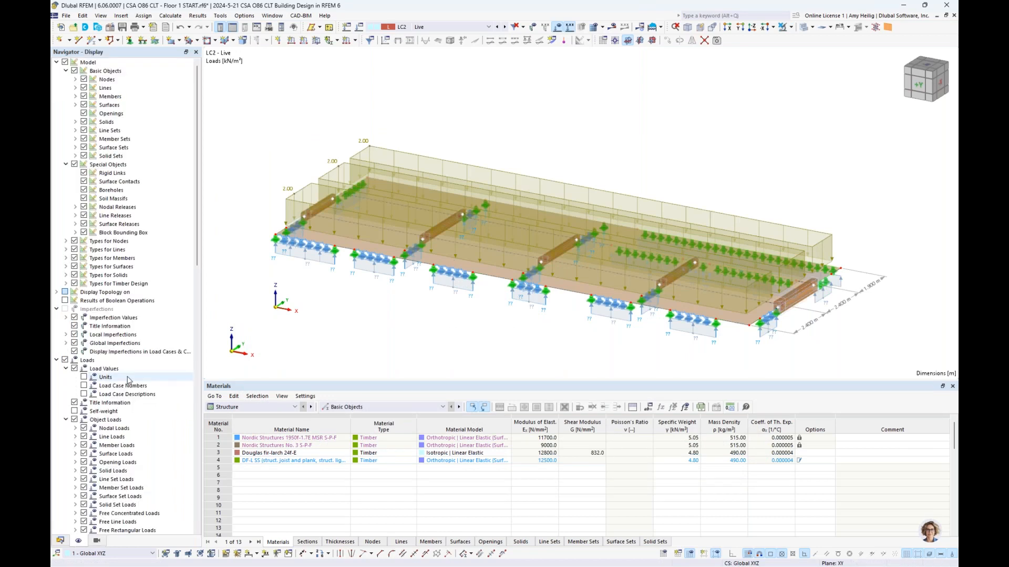
{"action": "left_click", "coordinate": [84, 453]}
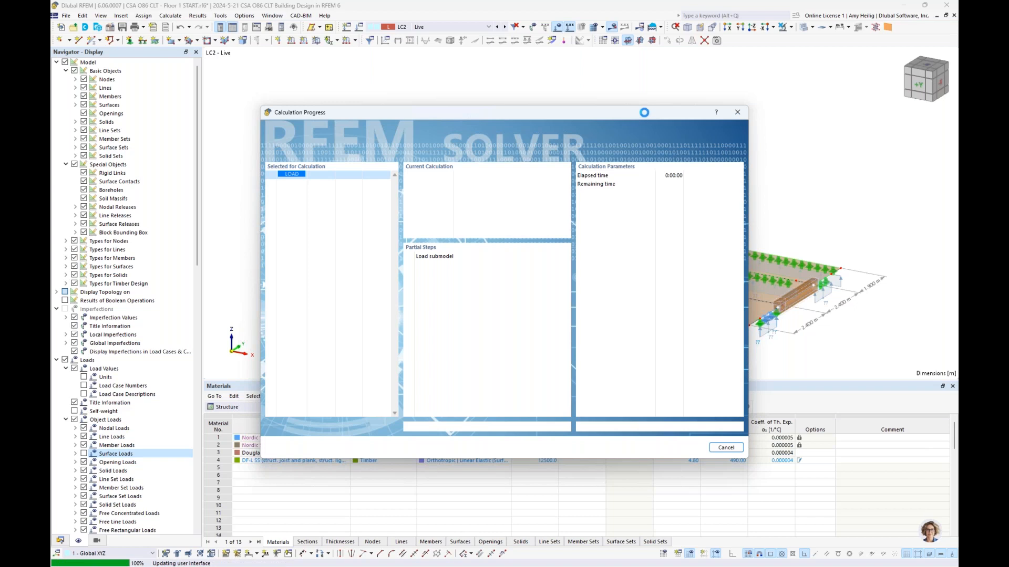
{"action": "left_click_drag", "start_coordinate": [638, 112], "coordinate": [633, 177]}
{"action": "left_click_drag", "start_coordinate": [634, 230], "coordinate": [634, 272]}
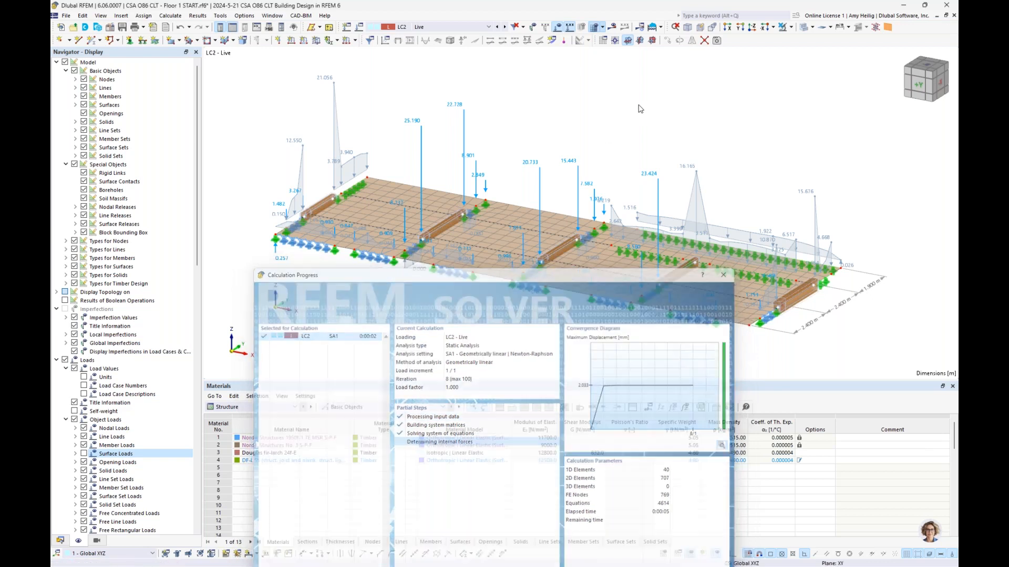
{"action": "left_click", "coordinate": [613, 27]}
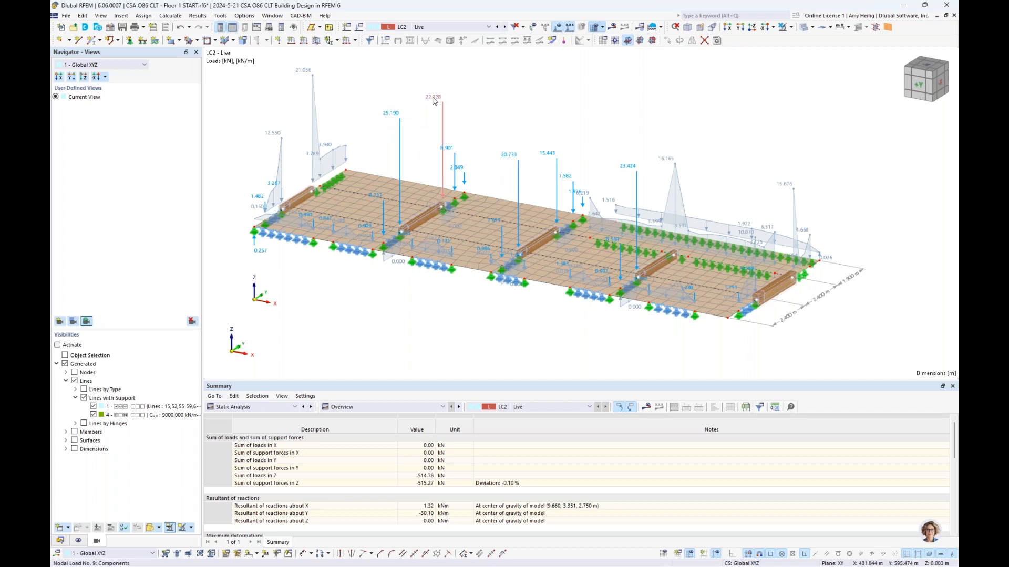
Step: Examine the imported nodal and line loads on Floor 1 and switch to the CSA O86 CLT - Floor 2 model to compare them
{"action": "middle_click_drag", "start_coordinate": [425, 143], "coordinate": [400, 130], "text": "ctrl"}
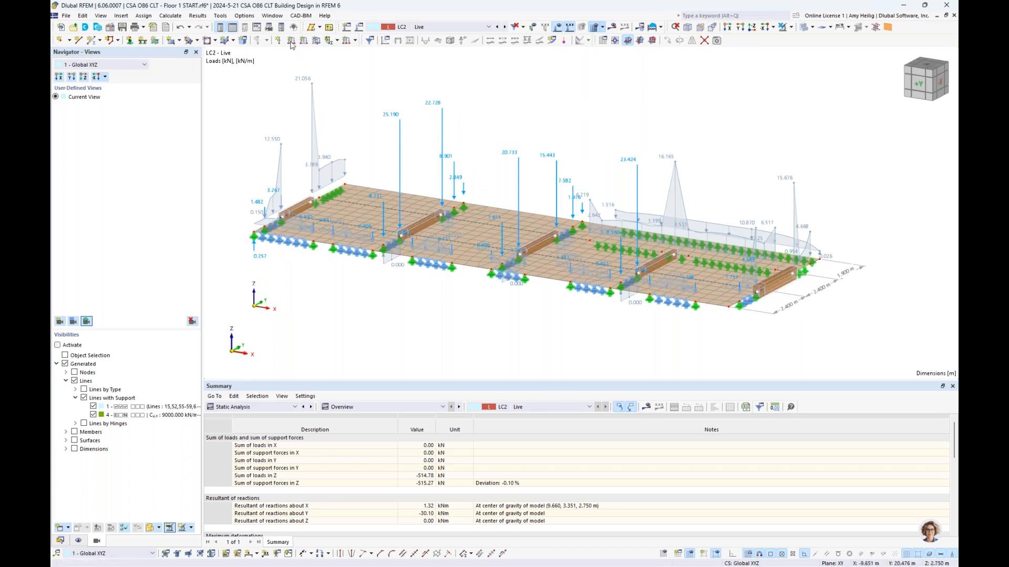
{"action": "left_click", "coordinate": [280, 16]}
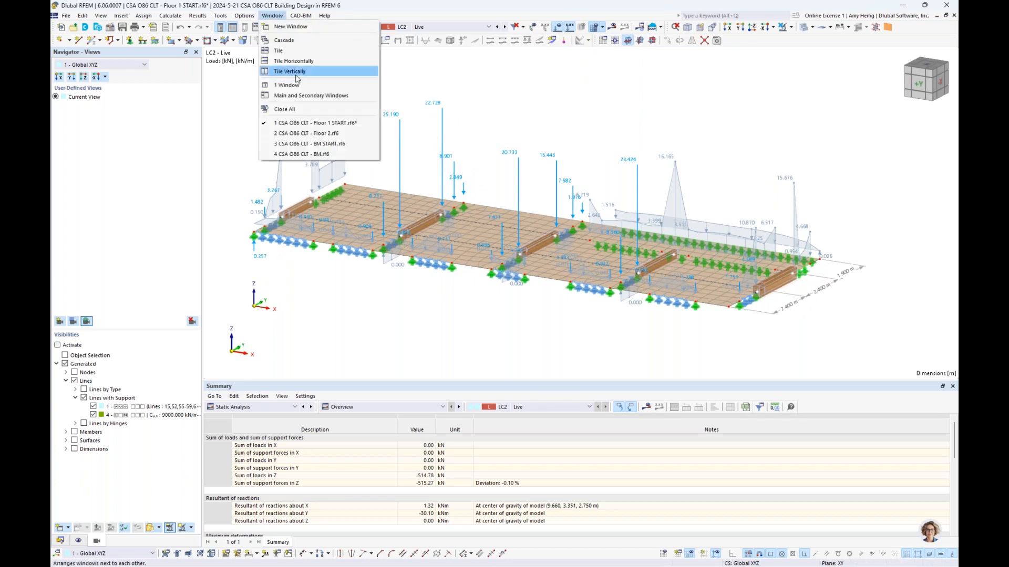
{"action": "left_click", "coordinate": [317, 134]}
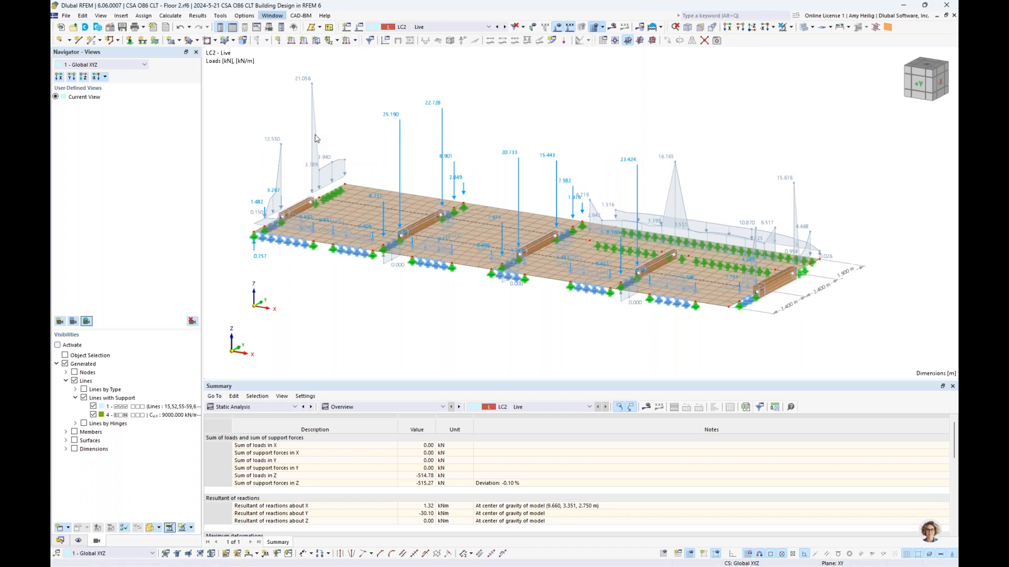
Step: Examine the LC2 support reactions of the Floor 2 model and switch back to the CSA O86 CLT - Floor 1 START model
{"action": "middle_click_drag", "start_coordinate": [407, 263], "coordinate": [411, 243], "text": "ctrl"}
{"action": "scroll", "coordinate": [385, 292], "scroll_direction": "up", "scroll_amount": 3}
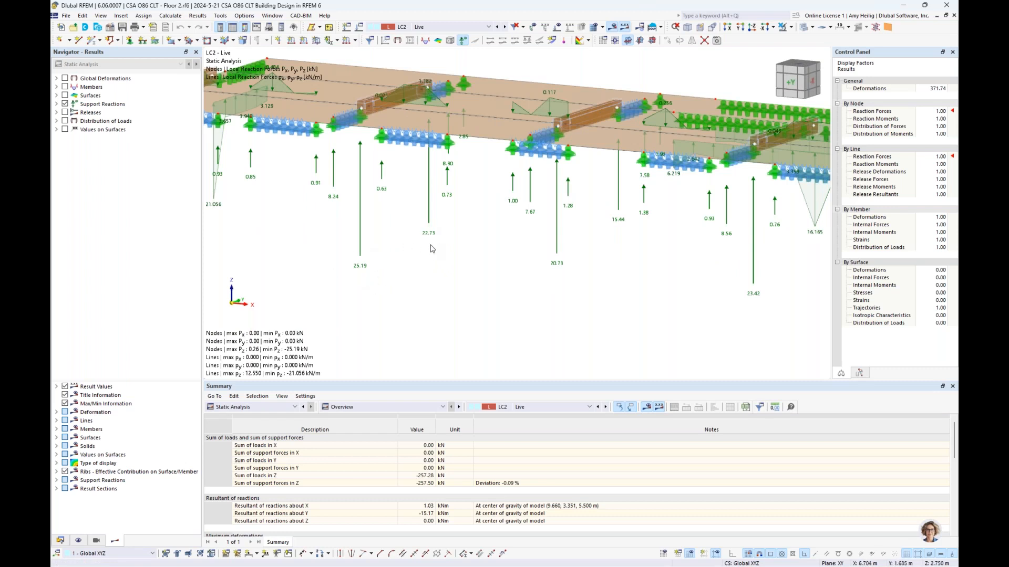
{"action": "scroll", "coordinate": [430, 249], "scroll_direction": "down", "scroll_amount": 3}
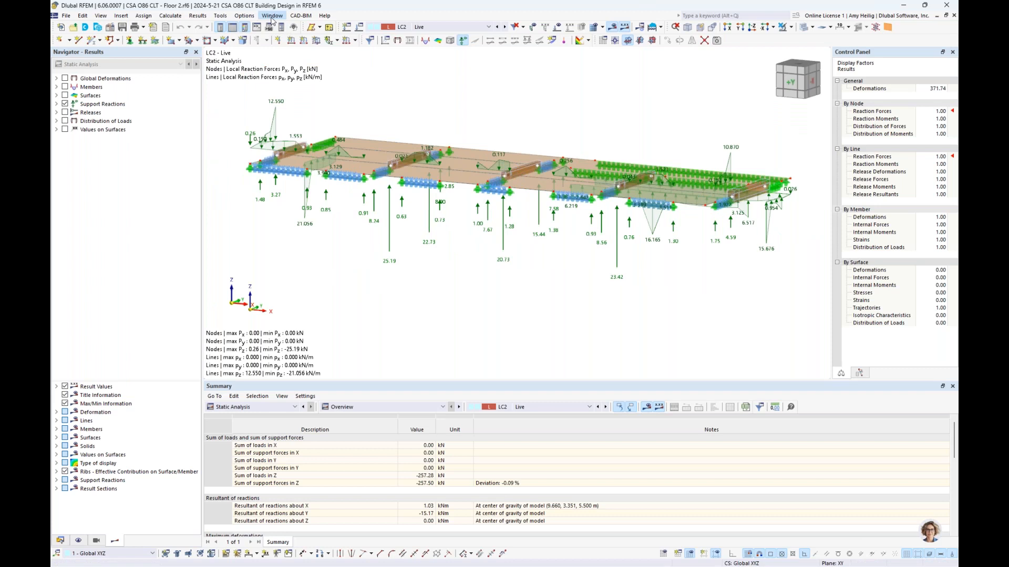
{"action": "left_click", "coordinate": [272, 17]}
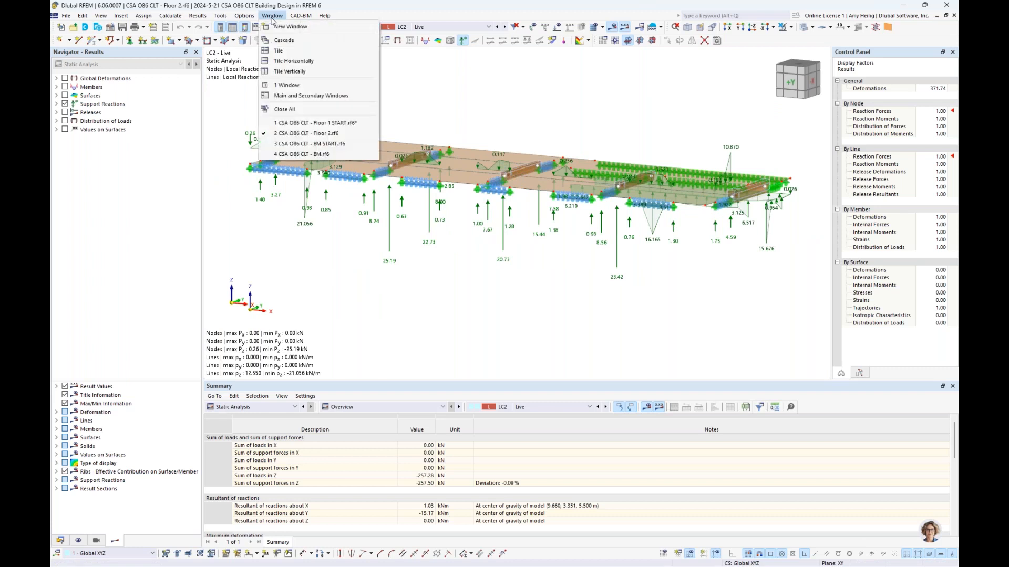
{"action": "left_click", "coordinate": [302, 123]}
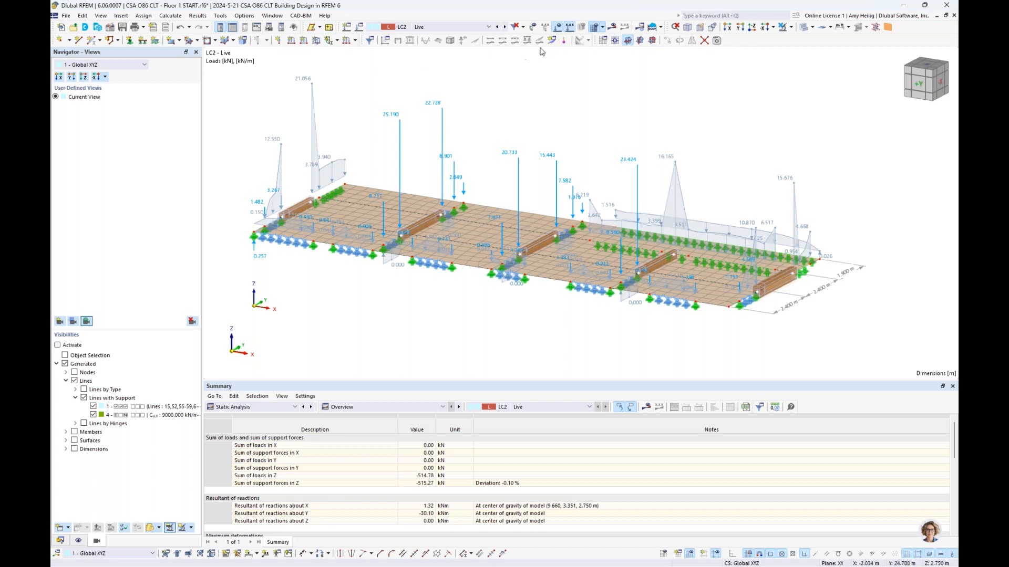
Step: Review the creep factor options in the NBC Wood 2020 combination wizard settings for load cases and combinations, leaving them unchanged
{"action": "left_click", "coordinate": [557, 27]}
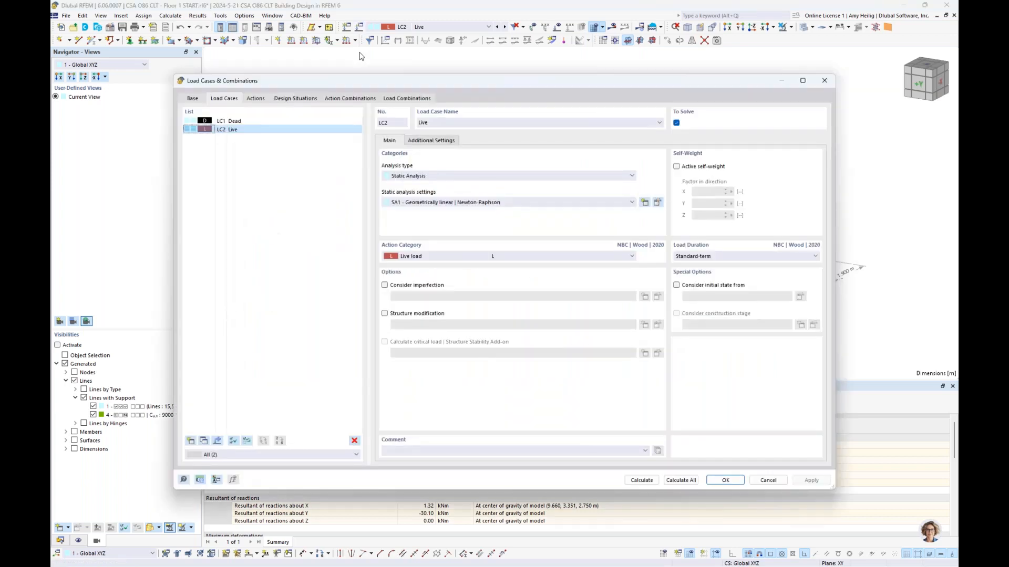
{"action": "left_click", "coordinate": [193, 100]}
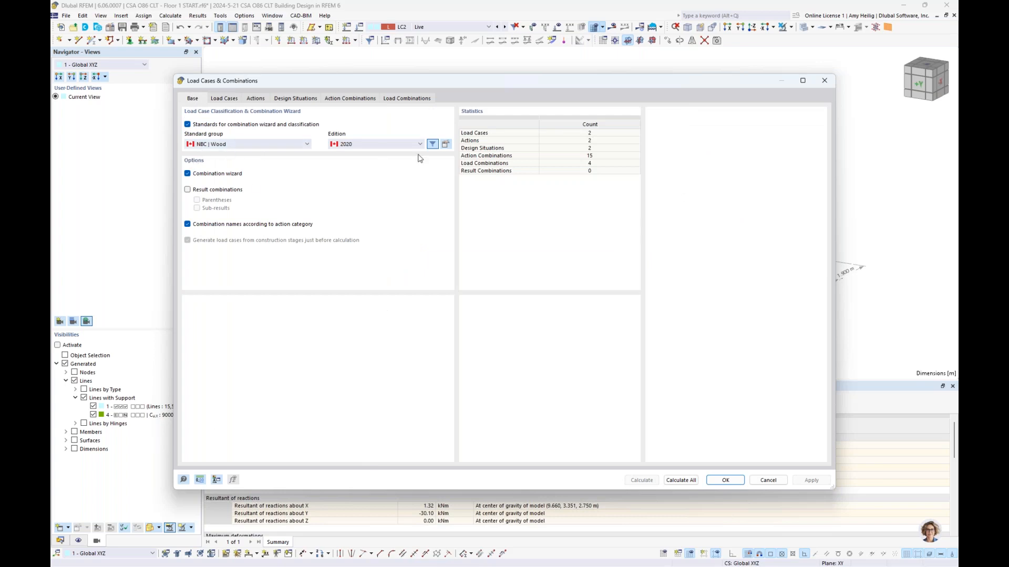
{"action": "left_click", "coordinate": [444, 146]}
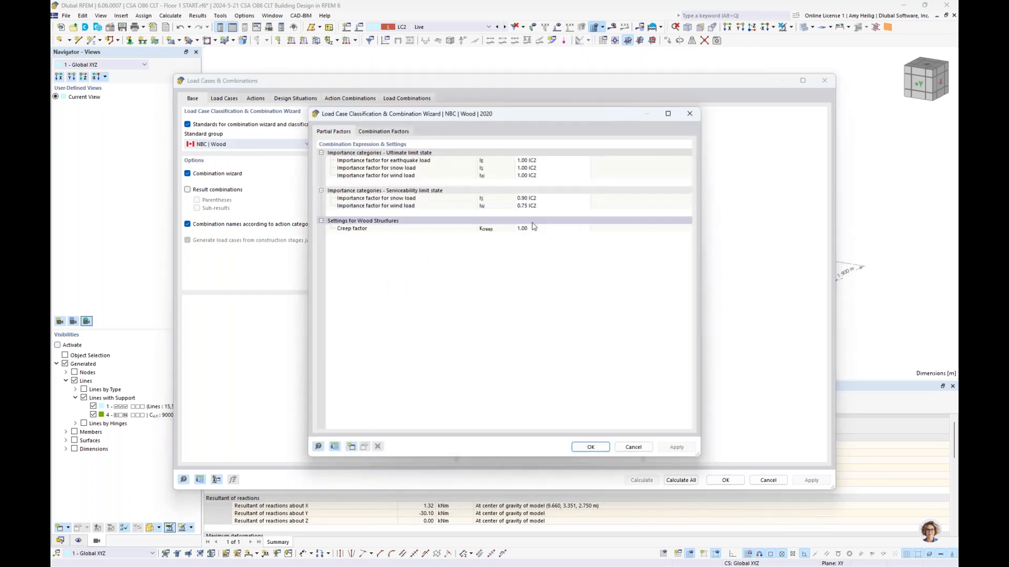
{"action": "left_click", "coordinate": [541, 229]}
{"action": "left_click", "coordinate": [542, 231]}
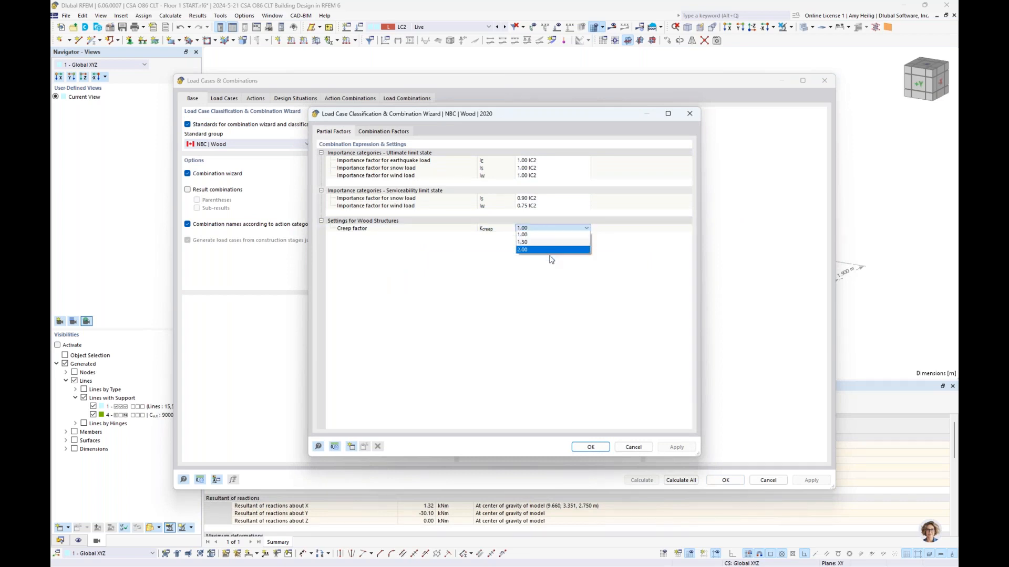
{"action": "left_click", "coordinate": [545, 279]}
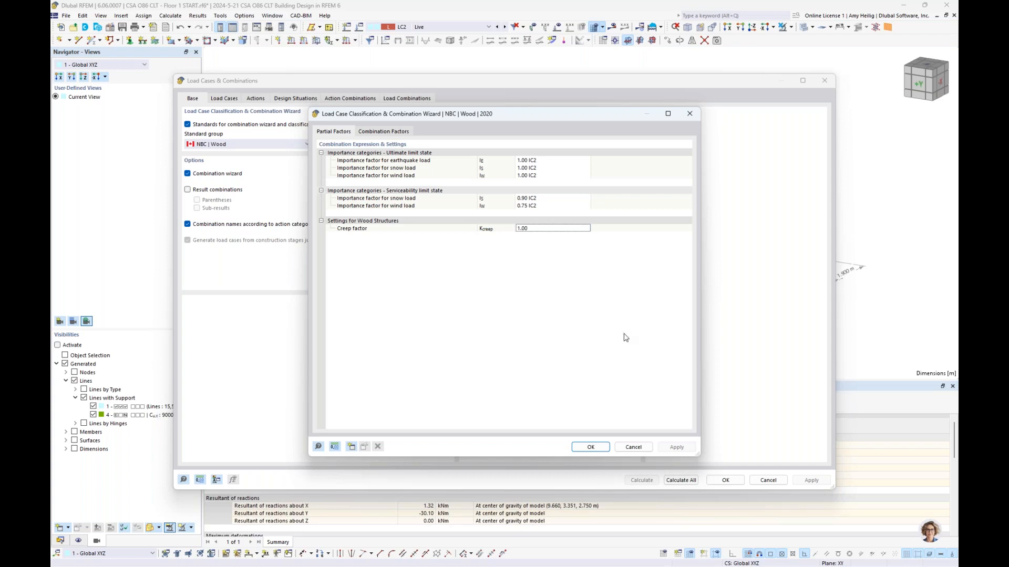
{"action": "left_click", "coordinate": [633, 447]}
Step: Check the serviceability design situation DS2 and read its NBC combination rules
{"action": "left_click", "coordinate": [302, 100]}
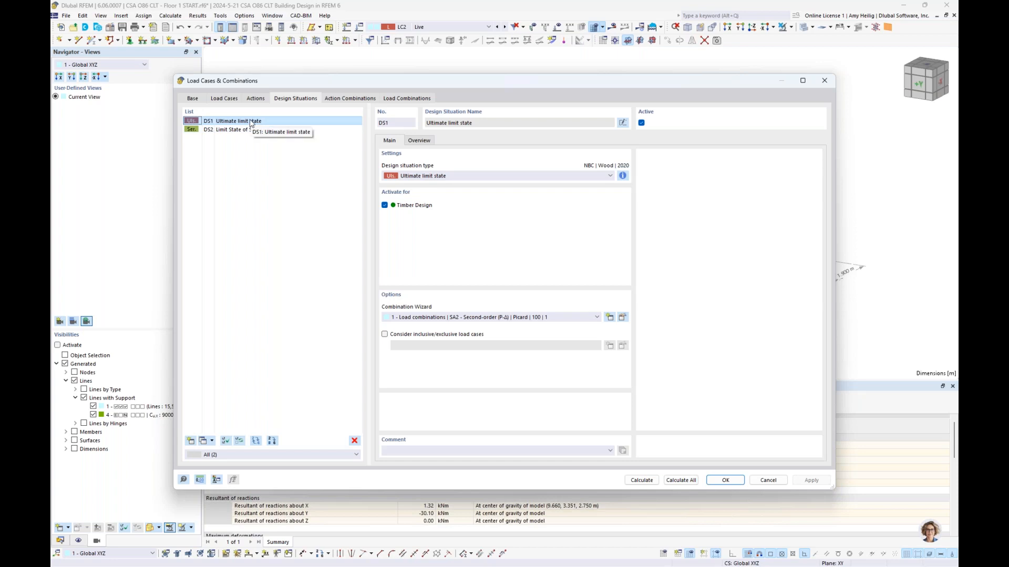
{"action": "left_click", "coordinate": [244, 131]}
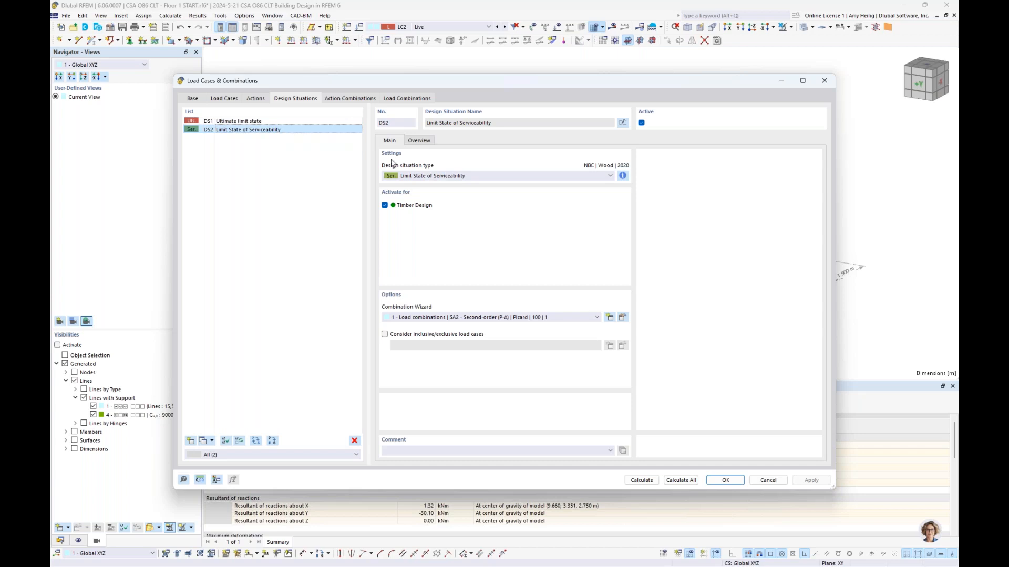
{"action": "left_click", "coordinate": [622, 176]}
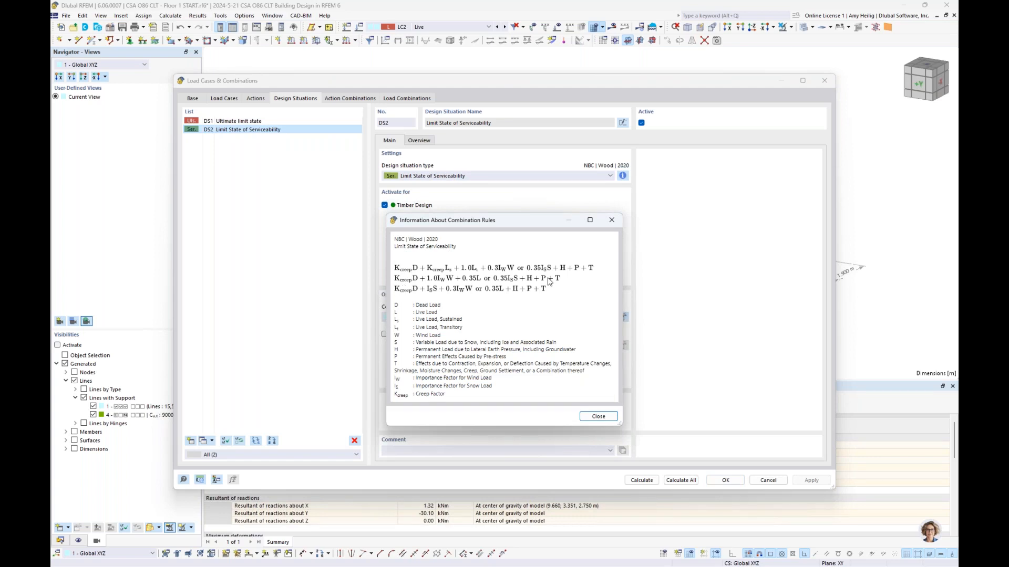
{"action": "left_click", "coordinate": [611, 220]}
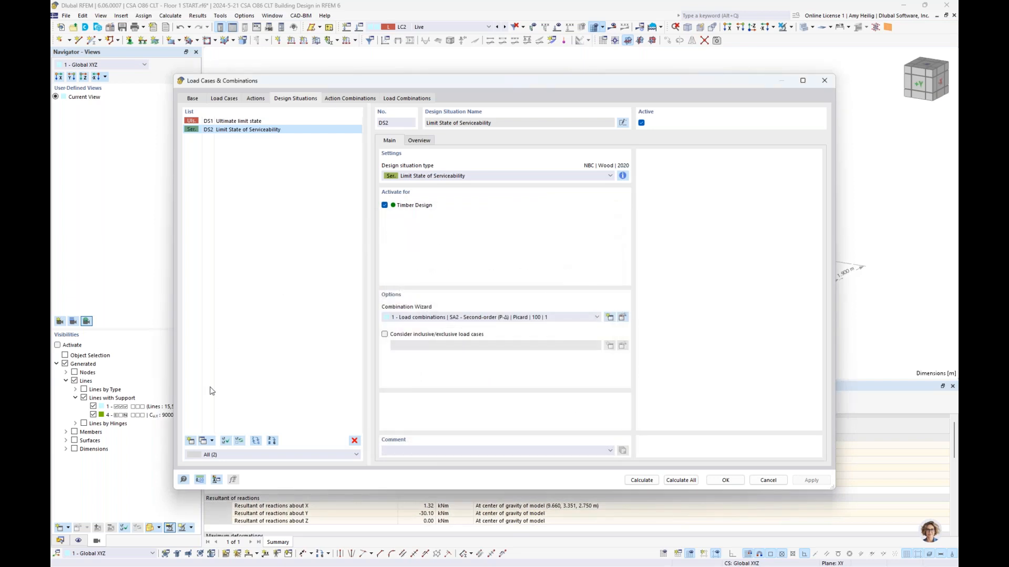
Step: Add a third design situation of type Ultimate limit state, Fire, for timber design, and accept the load combinations
{"action": "left_click", "coordinate": [191, 441]}
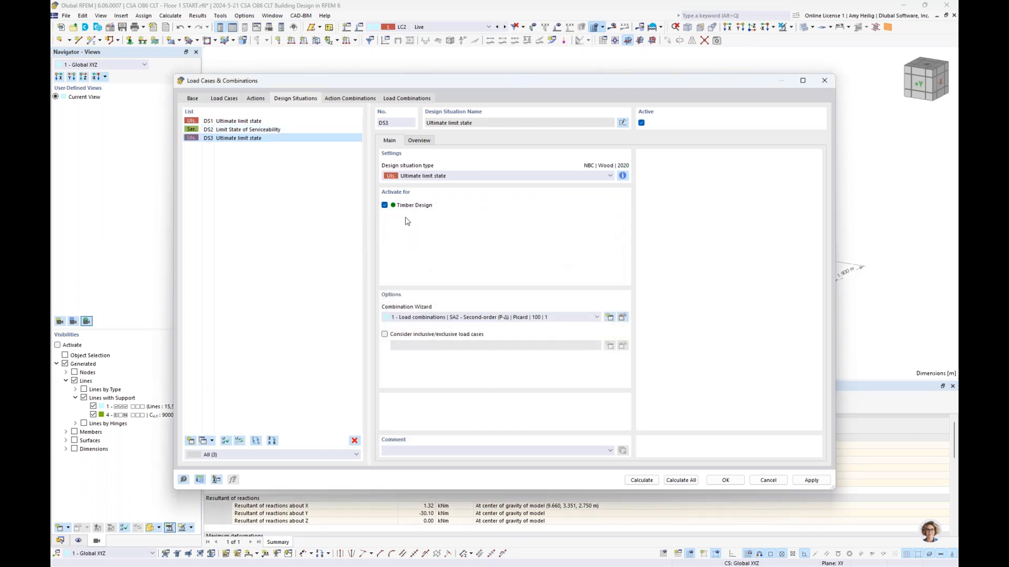
{"action": "left_click", "coordinate": [466, 176]}
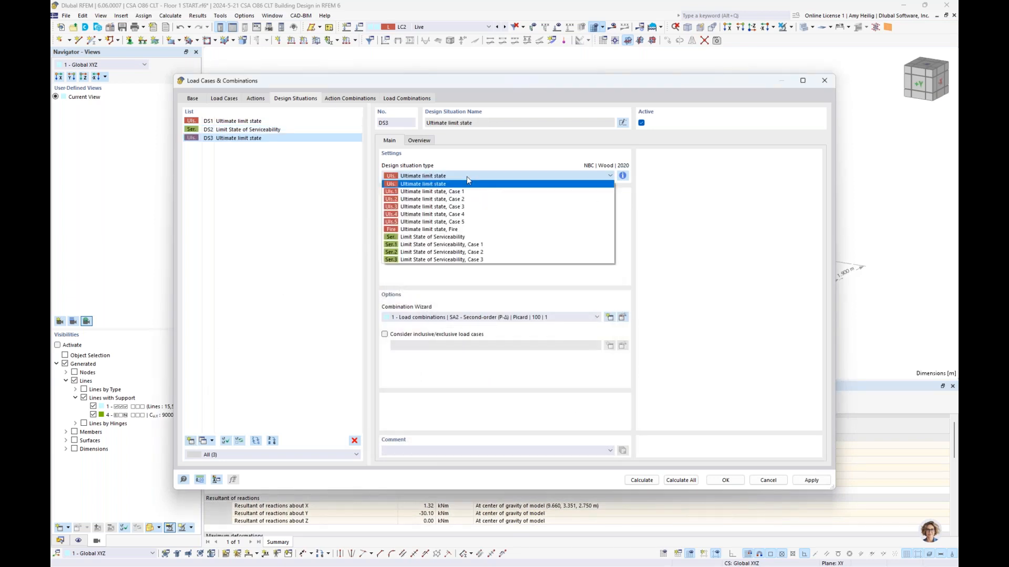
{"action": "left_click", "coordinate": [465, 229]}
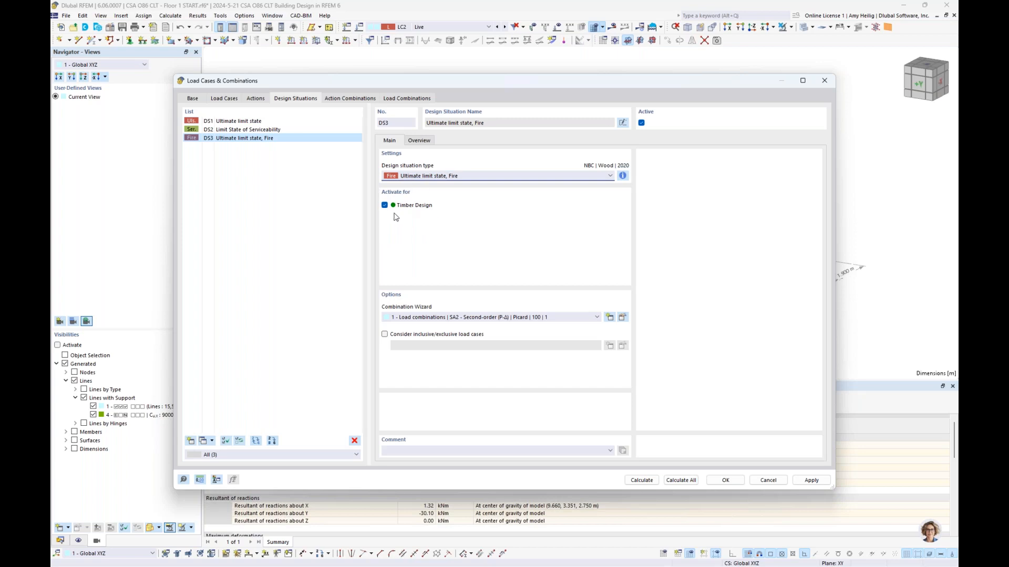
{"action": "left_click", "coordinate": [395, 100]}
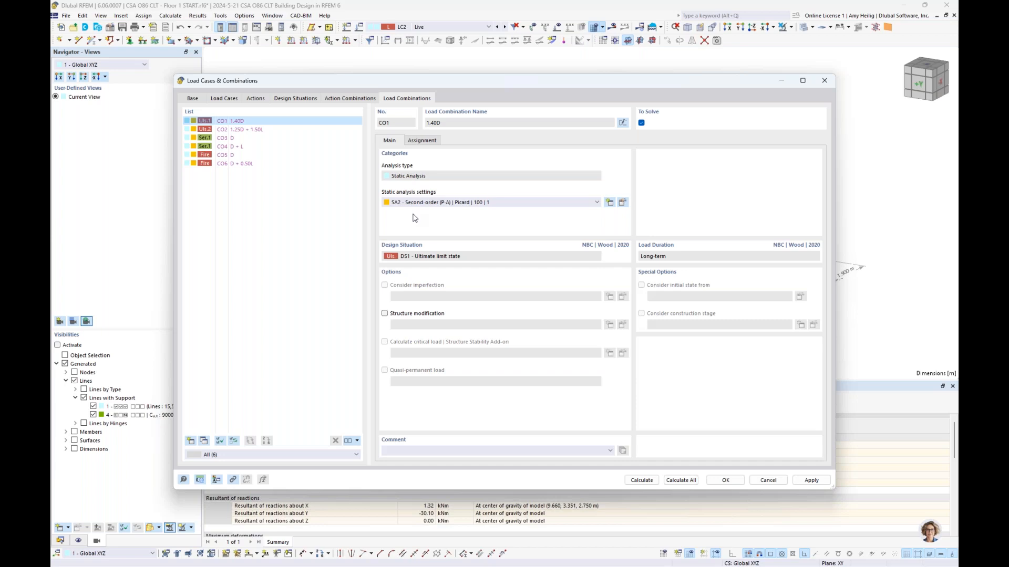
{"action": "left_click", "coordinate": [723, 480]}
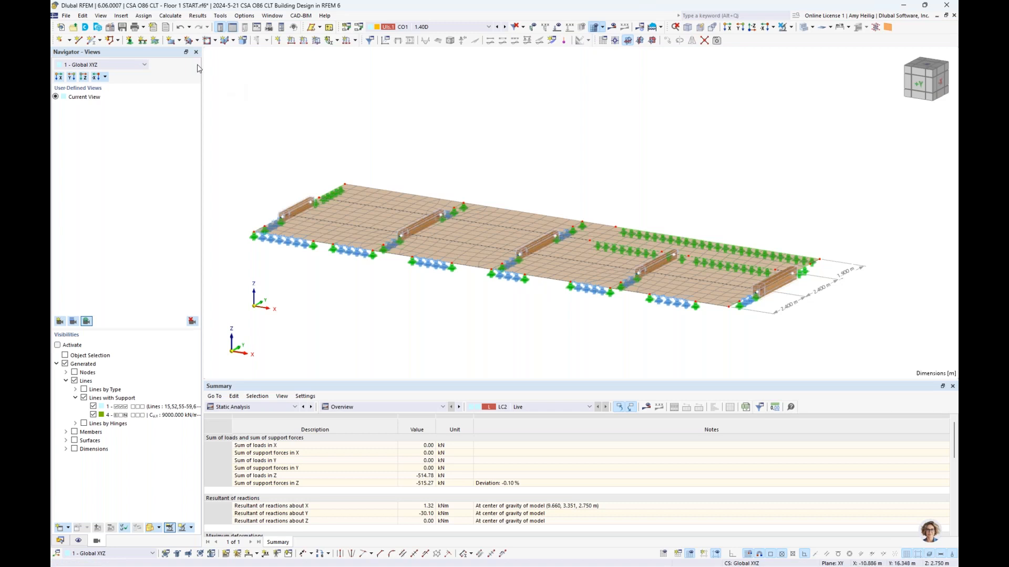
Step: Set the mesh's target length of finite elements to 0.4 m and generate the mesh
{"action": "left_click", "coordinate": [170, 15]}
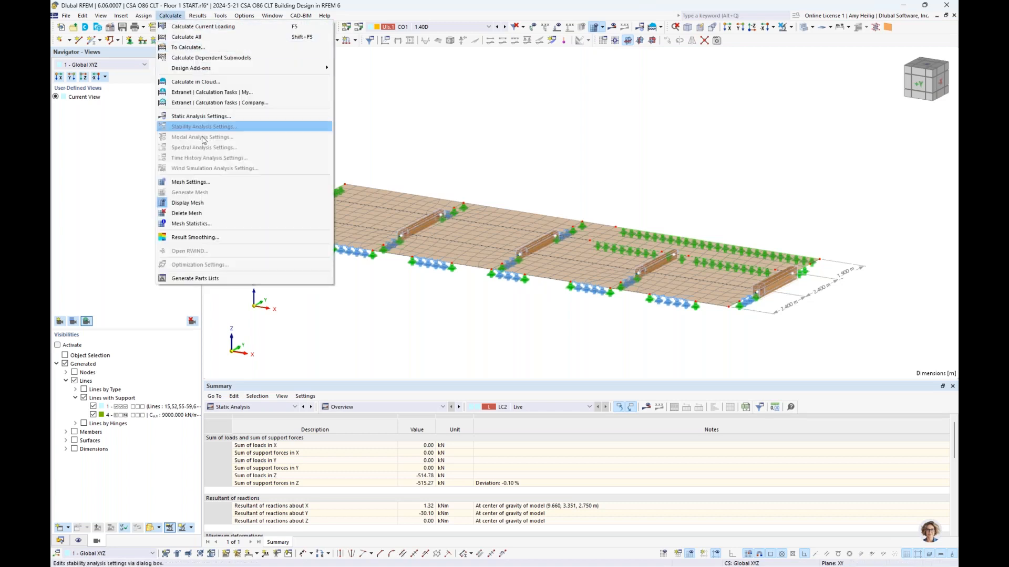
{"action": "left_click", "coordinate": [194, 183]}
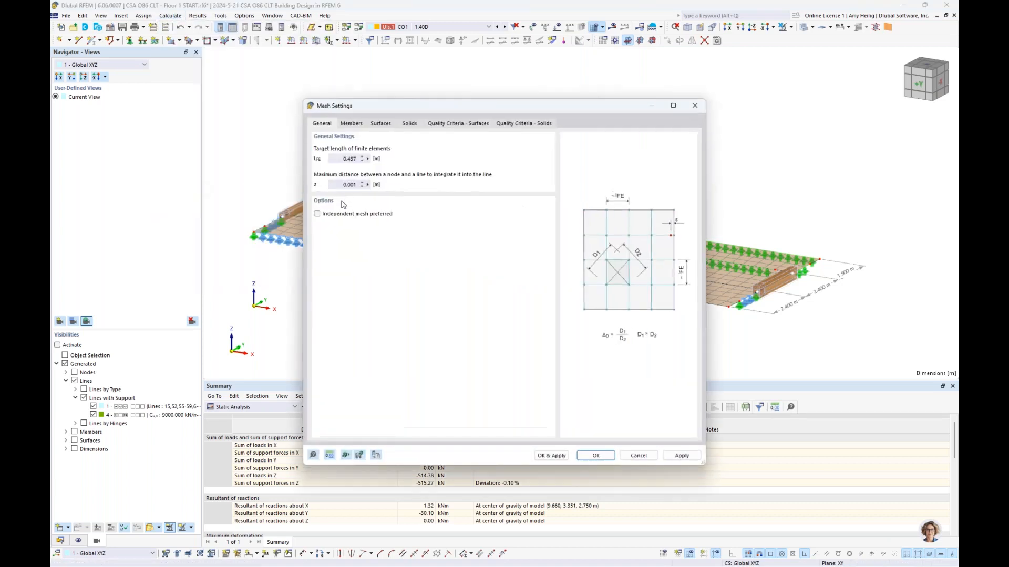
{"action": "double_click", "coordinate": [346, 158]}
{"action": "type", "text": "0.4"}
{"action": "left_click", "coordinate": [546, 461]}
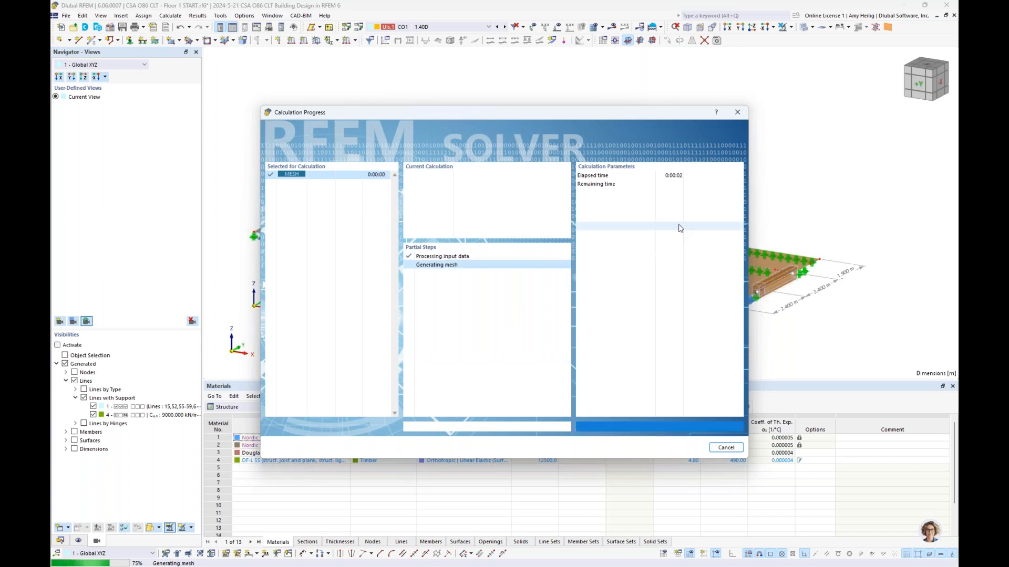
Step: Inspect the generated mesh in wireframe display and restore the solid display of the floor
{"action": "left_click", "coordinate": [804, 27]}
{"action": "middle_click_drag", "start_coordinate": [646, 115], "coordinate": [649, 176], "text": "ctrl"}
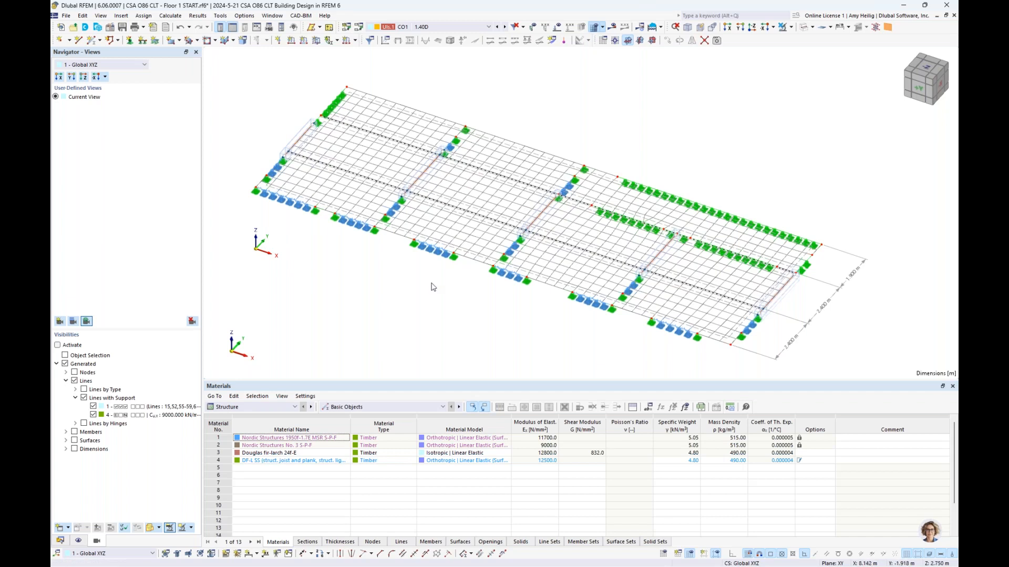
{"action": "left_click", "coordinate": [784, 27]}
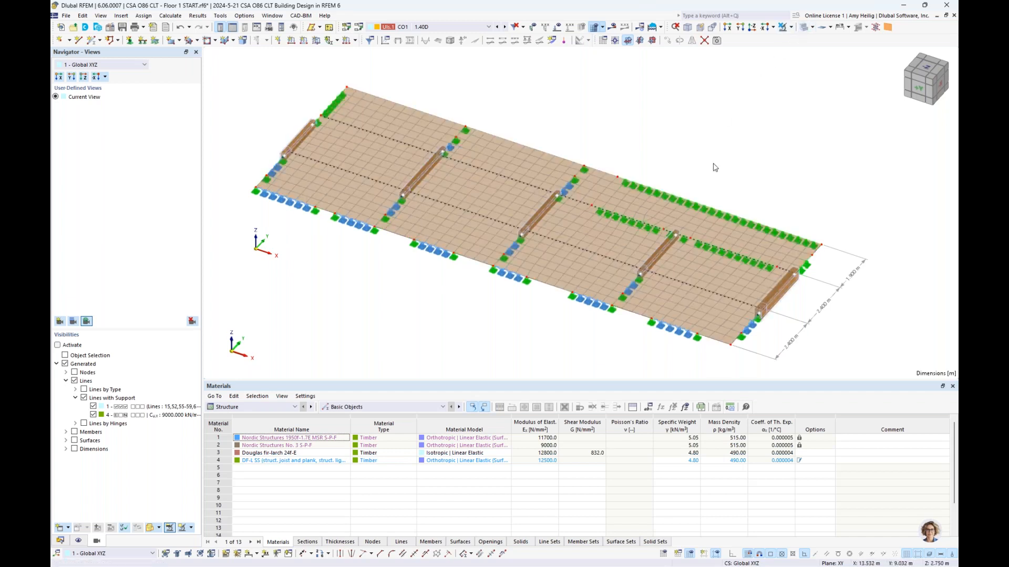
{"action": "middle_click_drag", "start_coordinate": [715, 167], "coordinate": [715, 129], "text": "ctrl"}
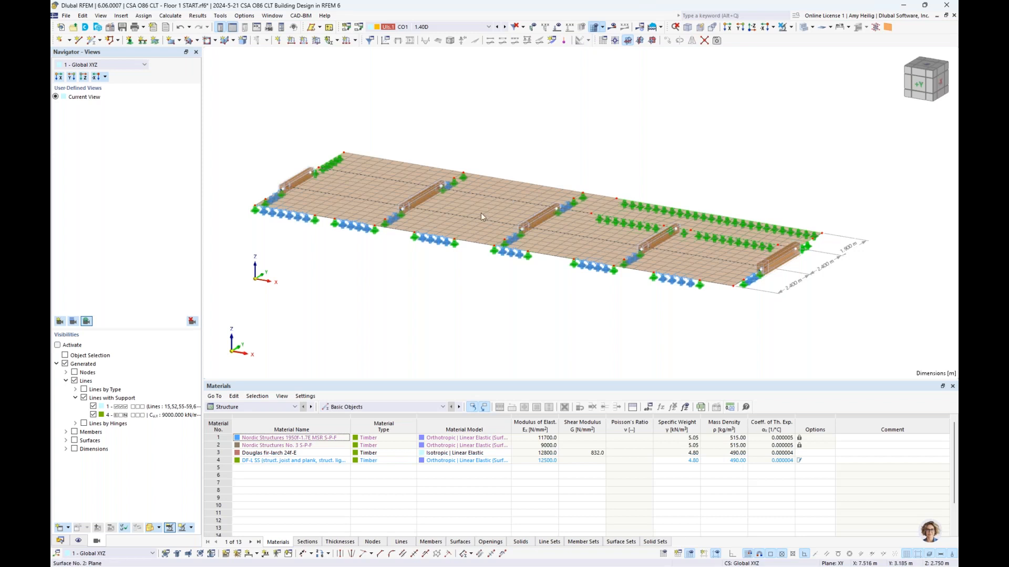
Step: Select CLT surfaces 1-3 together and open them for editing with their timber design properties activated
{"action": "left_click_drag", "start_coordinate": [484, 300], "coordinate": [468, 128]}
{"action": "scroll", "coordinate": [505, 219], "scroll_direction": "up", "scroll_amount": 2}
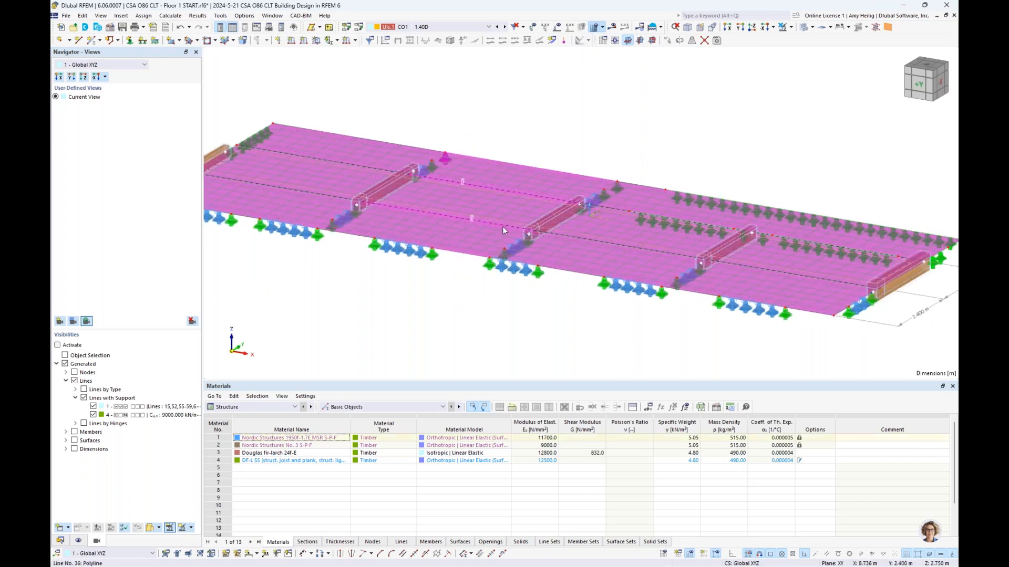
{"action": "double_click", "coordinate": [527, 172]}
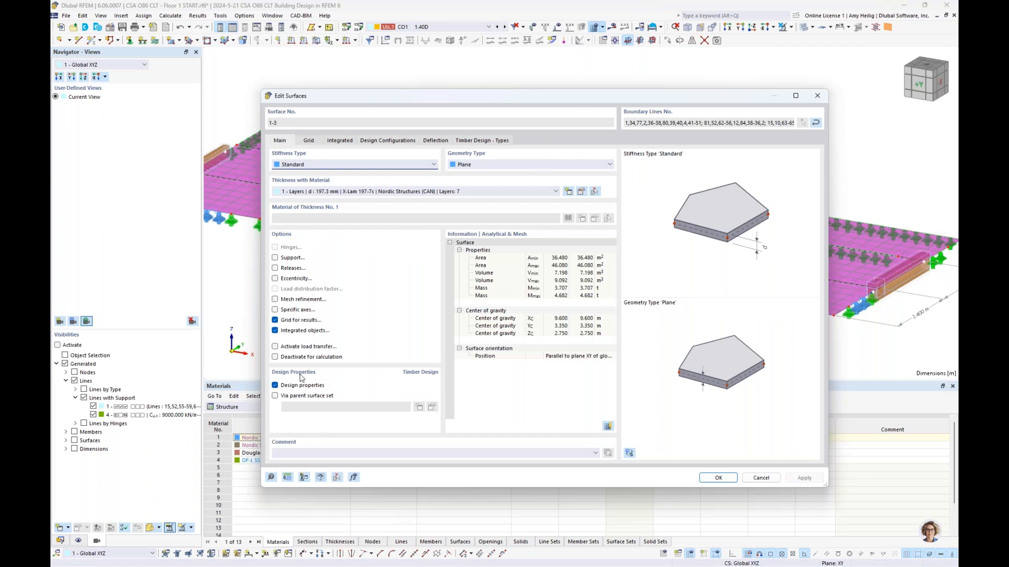
{"action": "left_click_drag", "start_coordinate": [474, 96], "coordinate": [465, 65]}
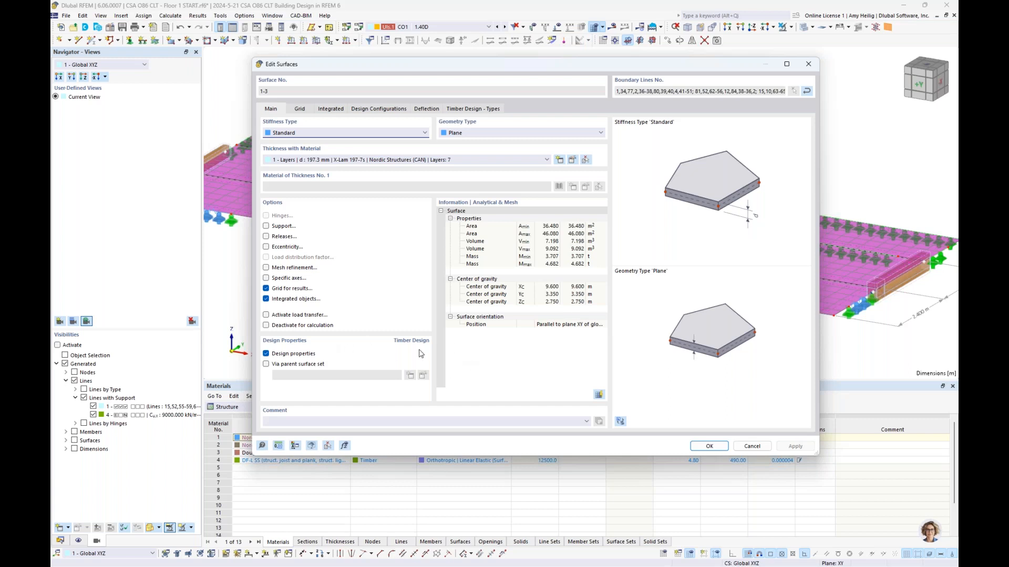
{"action": "left_click", "coordinate": [266, 353]}
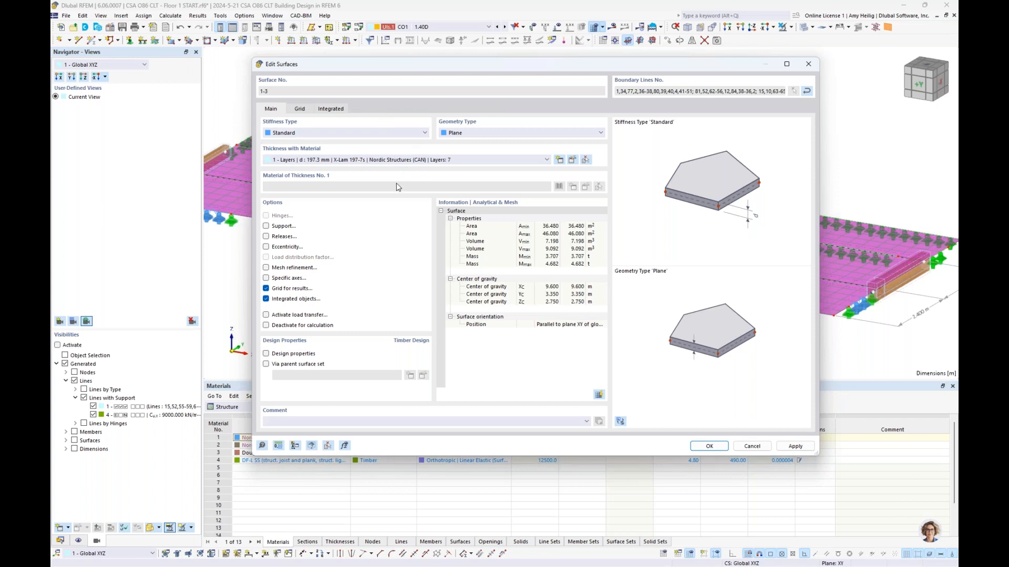
{"action": "left_click", "coordinate": [267, 354]}
Step: Review the surface limit values and CLT bending adjustment factors in the surfaces' default ultimate configuration
{"action": "left_click", "coordinate": [385, 109]}
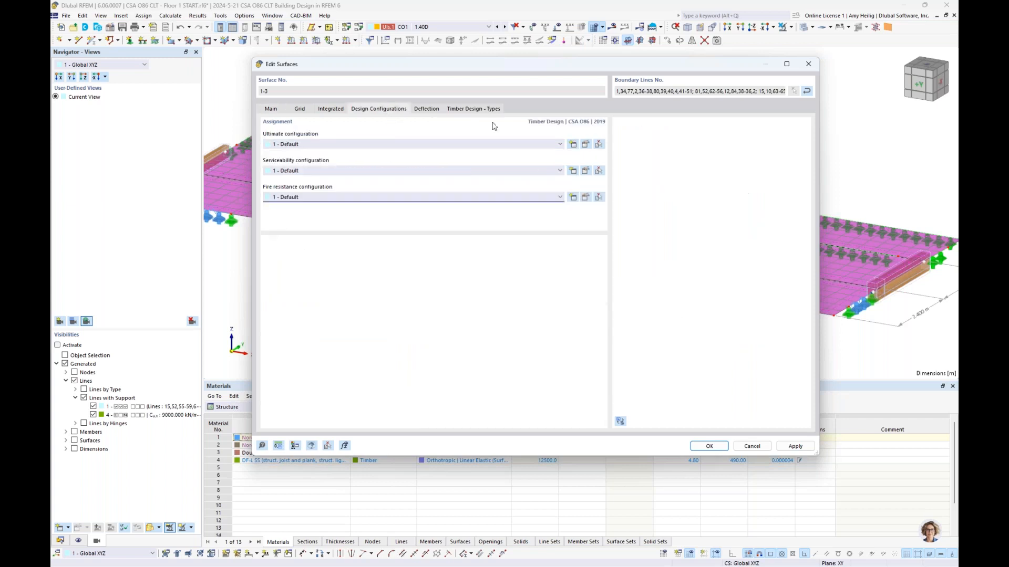
{"action": "left_click", "coordinate": [581, 144]}
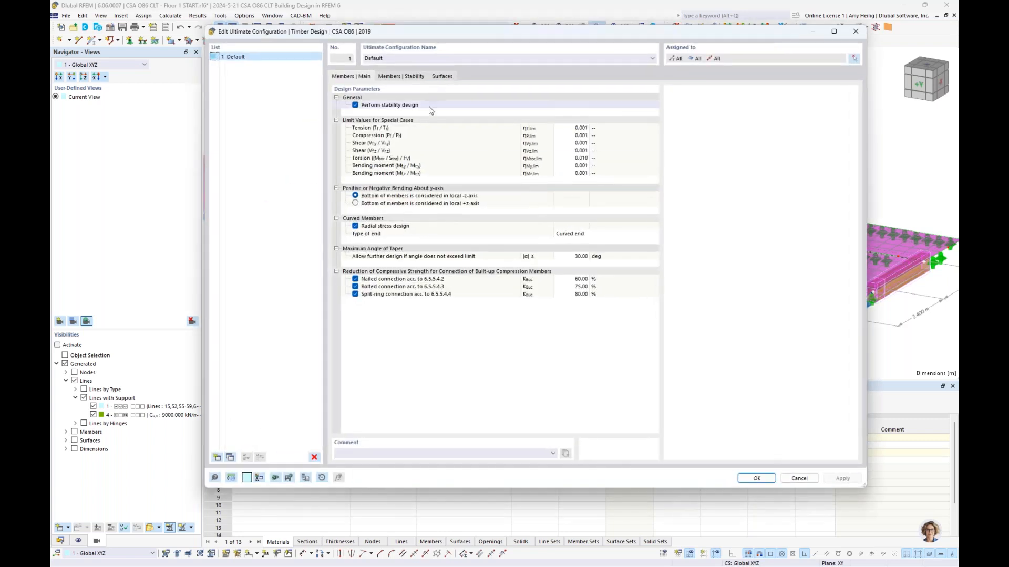
{"action": "left_click", "coordinate": [443, 78]}
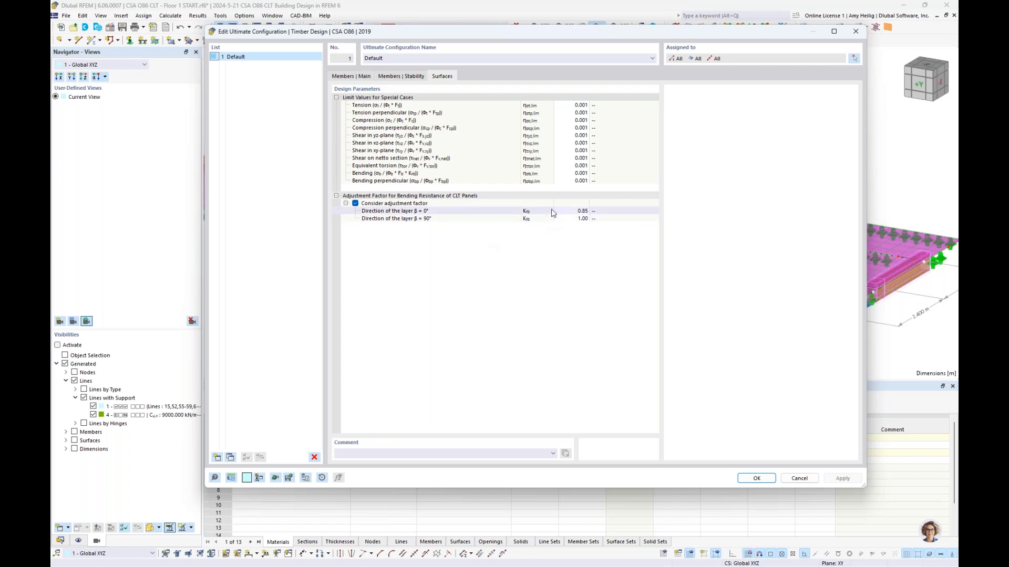
{"action": "left_click", "coordinate": [767, 480]}
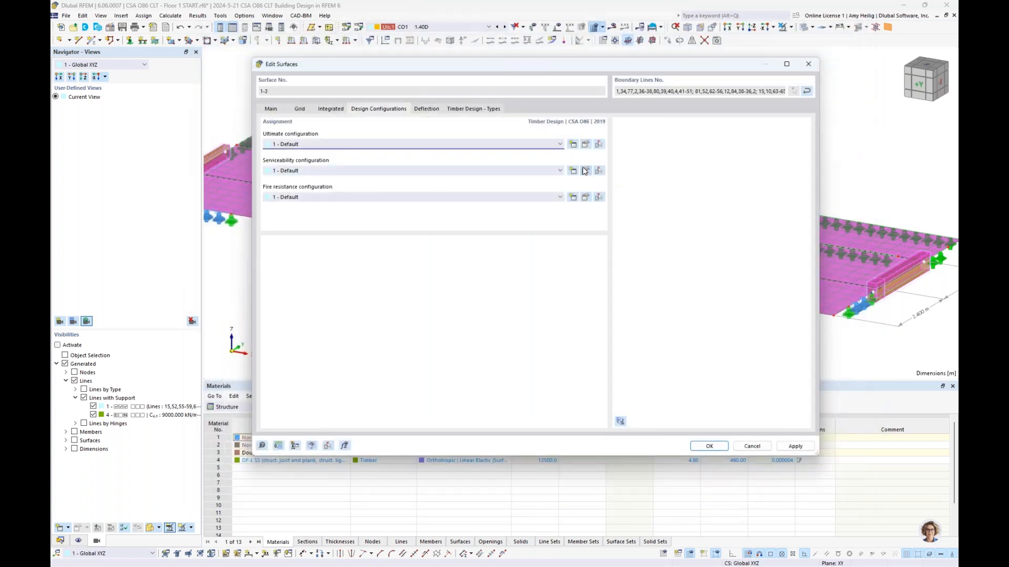
Step: Review the surface deflection limits in the surfaces' default serviceability configuration
{"action": "left_click", "coordinate": [585, 170]}
{"action": "left_click", "coordinate": [374, 77]}
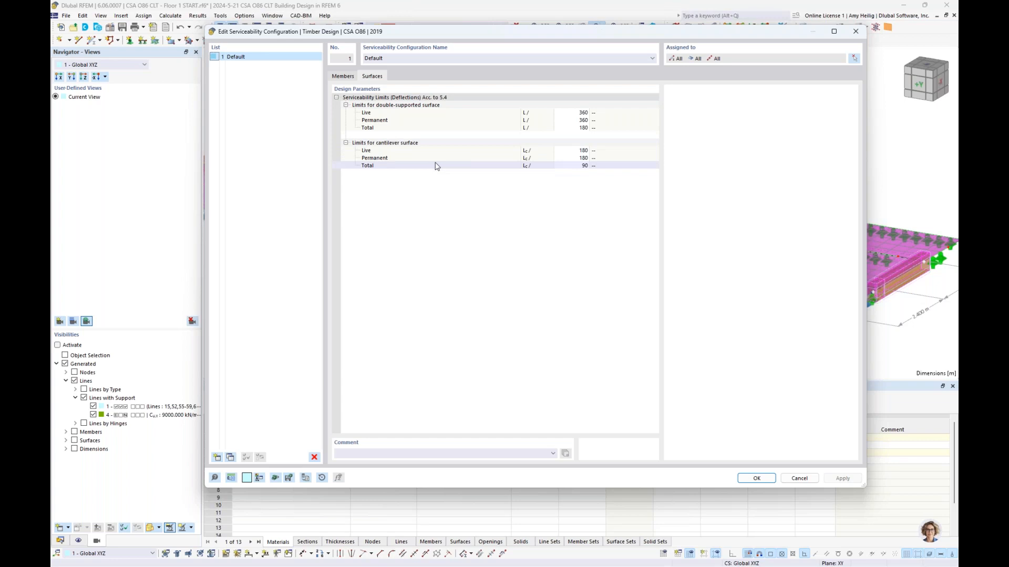
{"action": "left_click", "coordinate": [757, 478]}
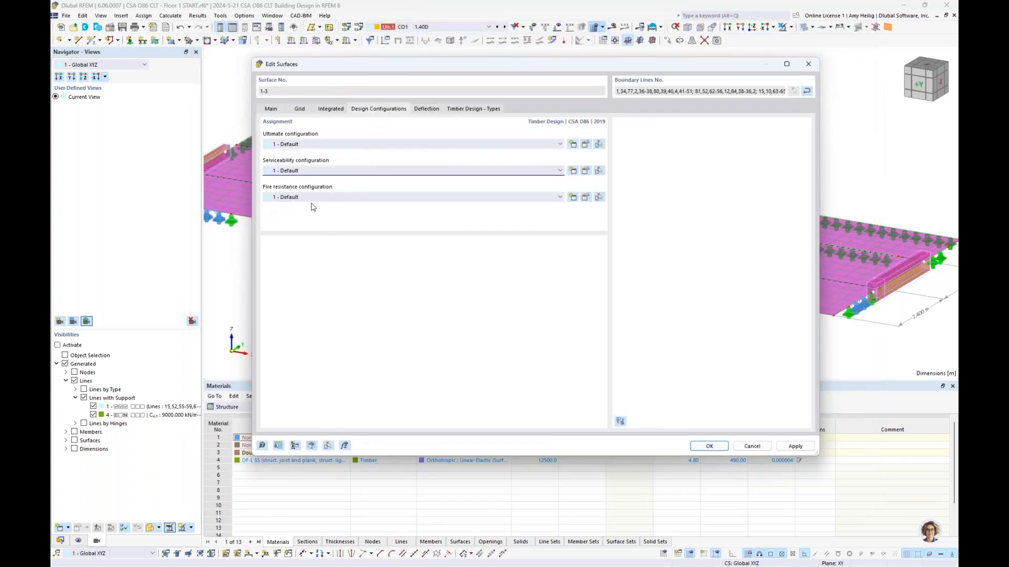
Step: Set the required time of fire resistance for surfaces to 45 min in the default fire resistance configuration
{"action": "left_click", "coordinate": [586, 199]}
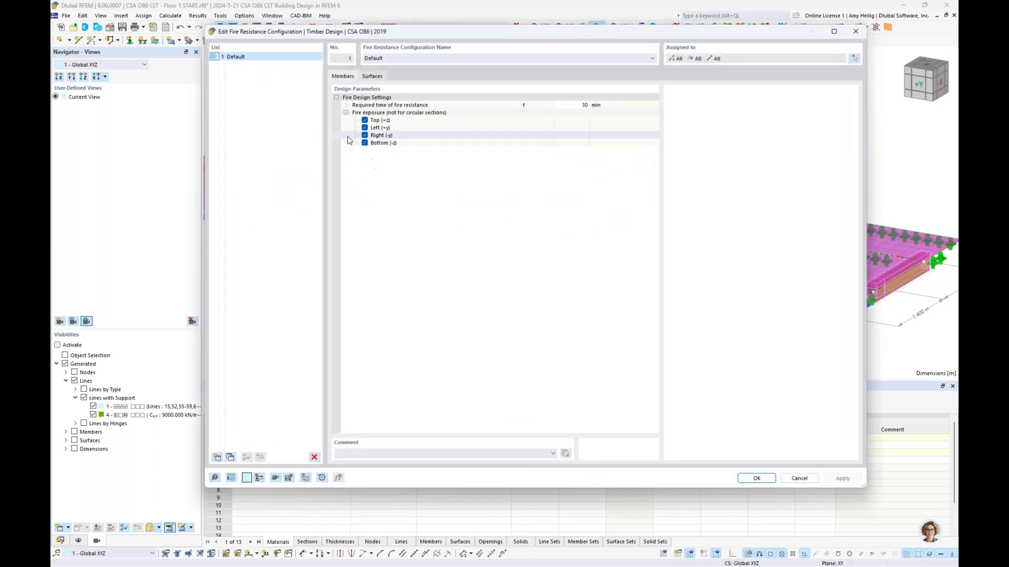
{"action": "left_click", "coordinate": [372, 76]}
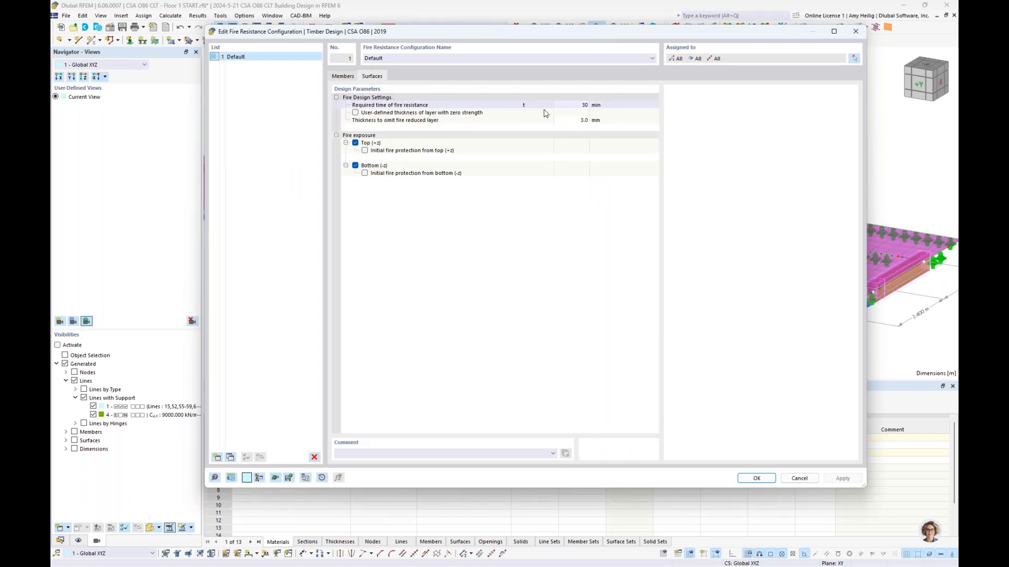
{"action": "left_click", "coordinate": [576, 106]}
{"action": "left_click", "coordinate": [578, 105]}
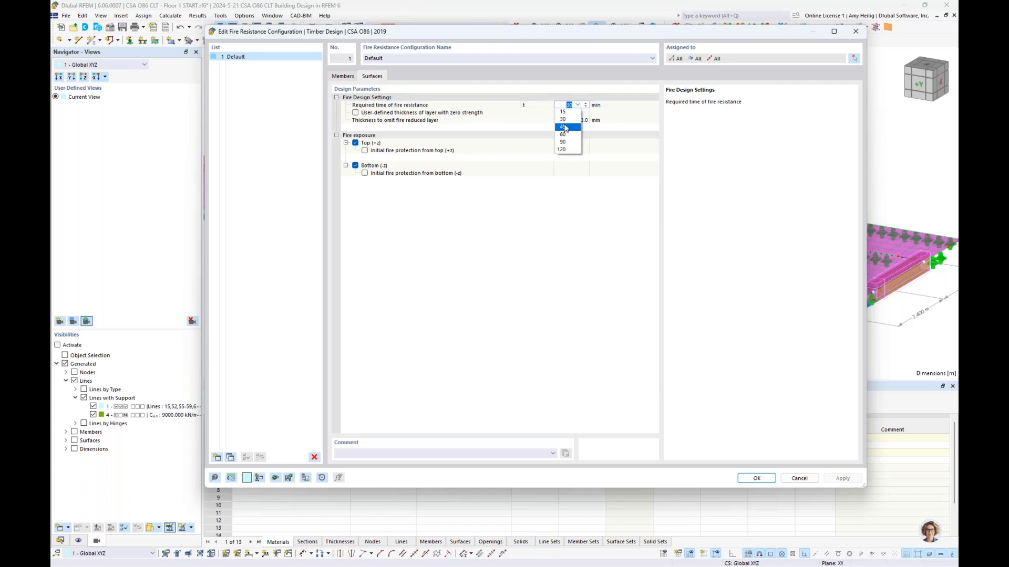
{"action": "left_click", "coordinate": [565, 127]}
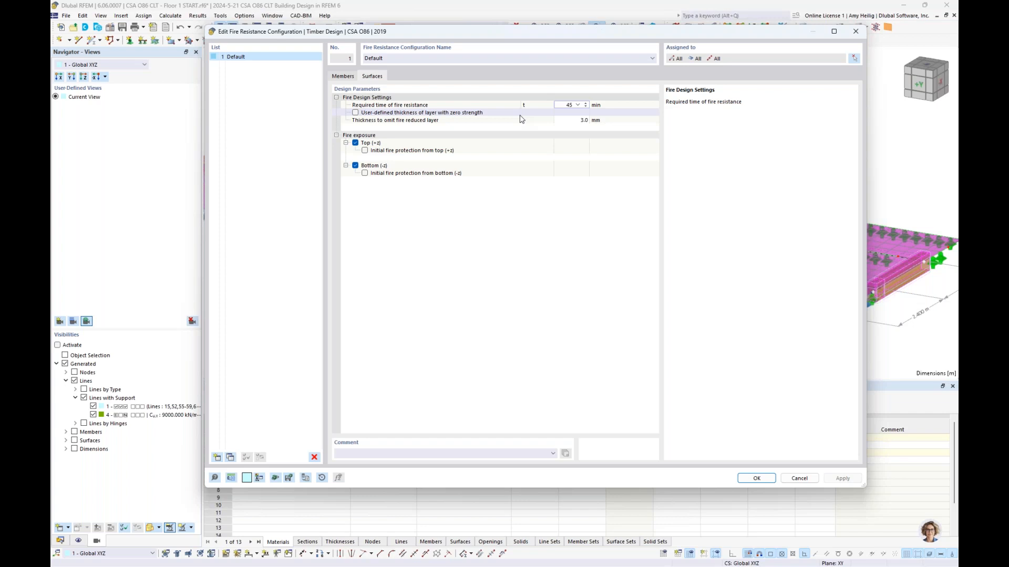
Step: Try initial fire protection on the surfaces' top (+z) and bottom (-z) sides and switch both options off again
{"action": "left_click", "coordinate": [364, 151]}
{"action": "left_click", "coordinate": [365, 181]}
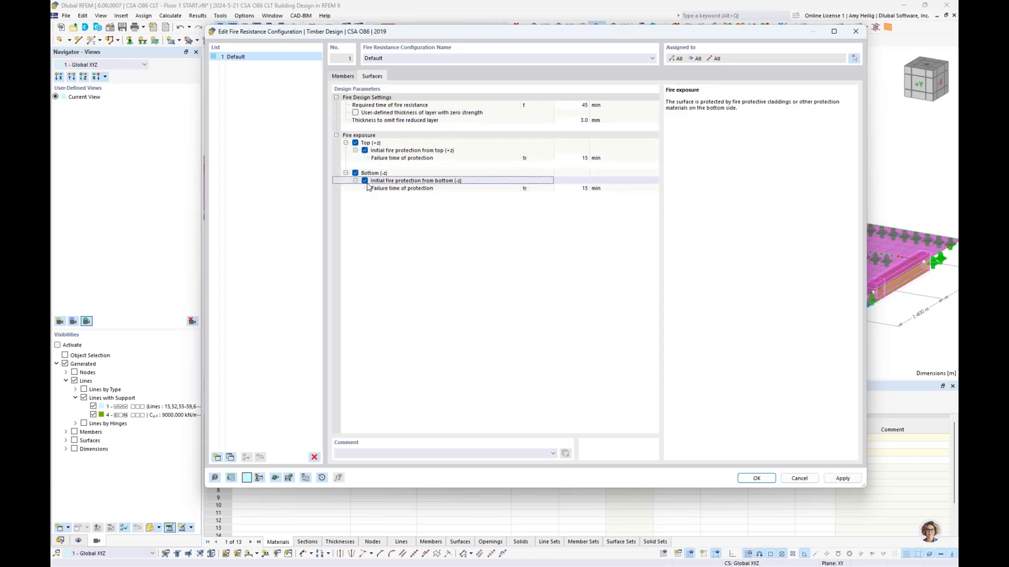
{"action": "left_click", "coordinate": [364, 181]}
{"action": "left_click", "coordinate": [365, 151]}
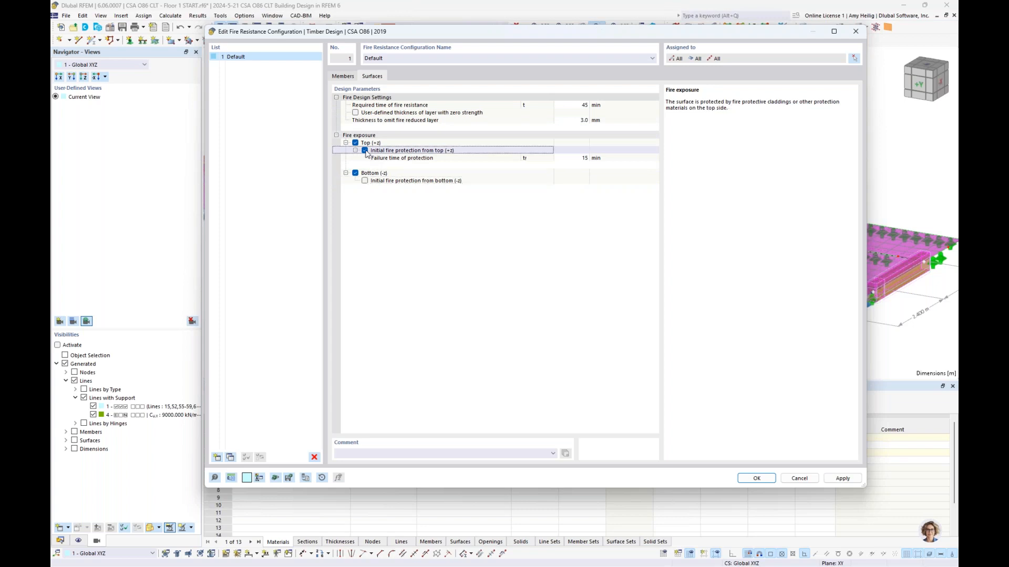
Step: Accept the fire resistance configuration and review the surface type options in the deflection analysis of surfaces 1-3
{"action": "left_click", "coordinate": [757, 476]}
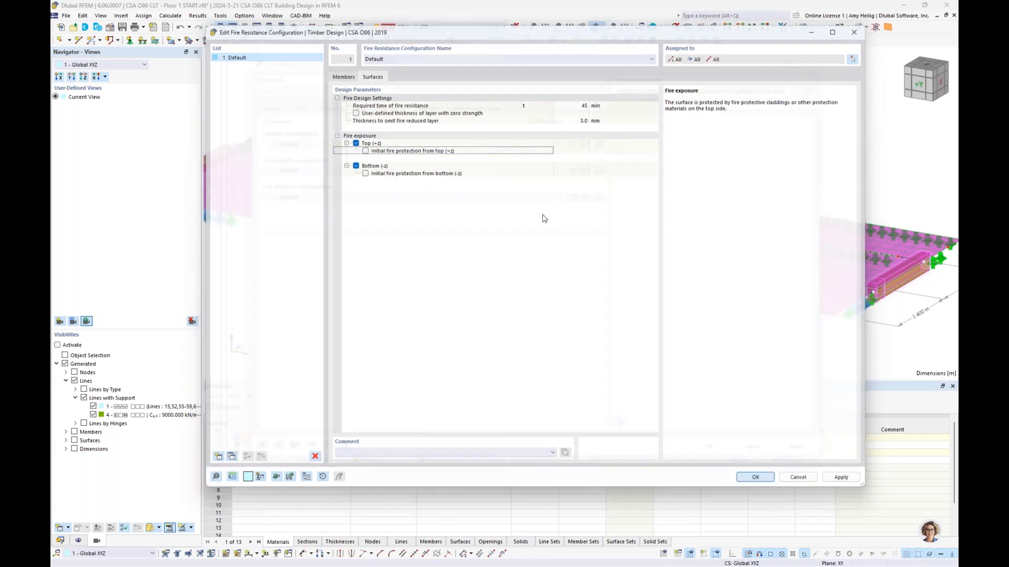
{"action": "left_click", "coordinate": [427, 109]}
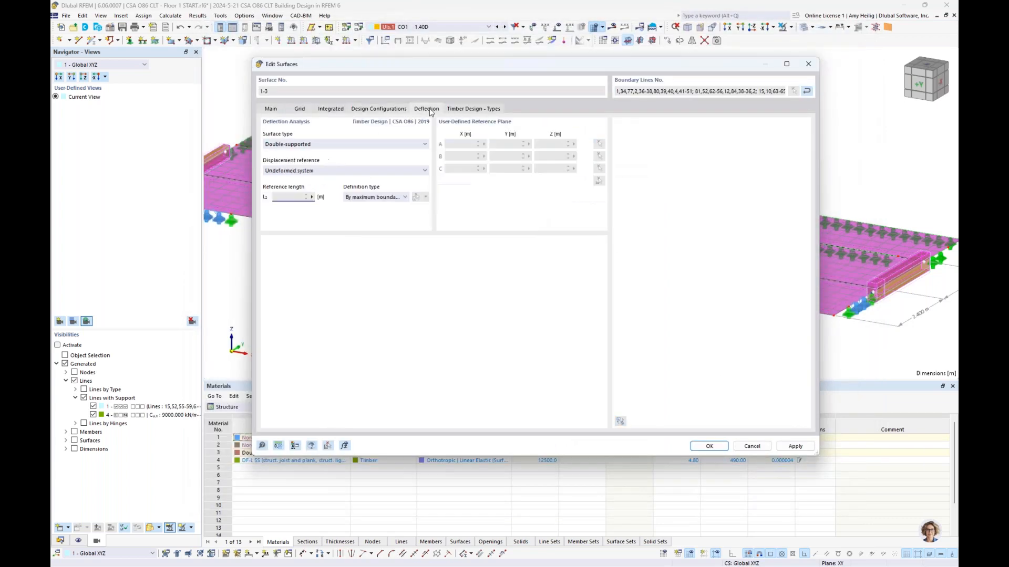
{"action": "left_click", "coordinate": [322, 145]}
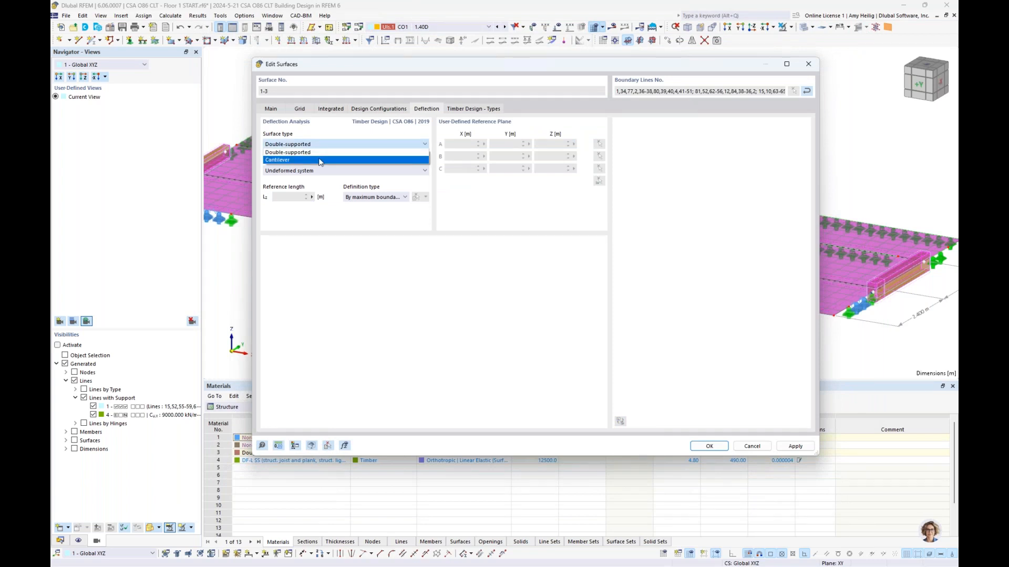
{"action": "left_click", "coordinate": [364, 234]}
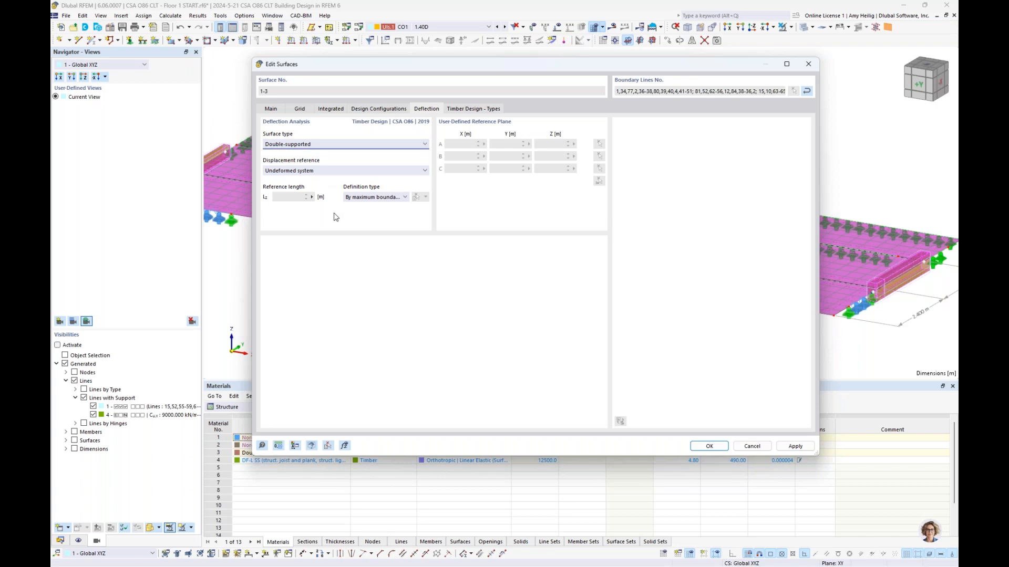
Step: Define the deflection reference length of surfaces 1-3 manually as 4.800 m by measuring between two support nodes along the floor edge
{"action": "left_click", "coordinate": [382, 198]}
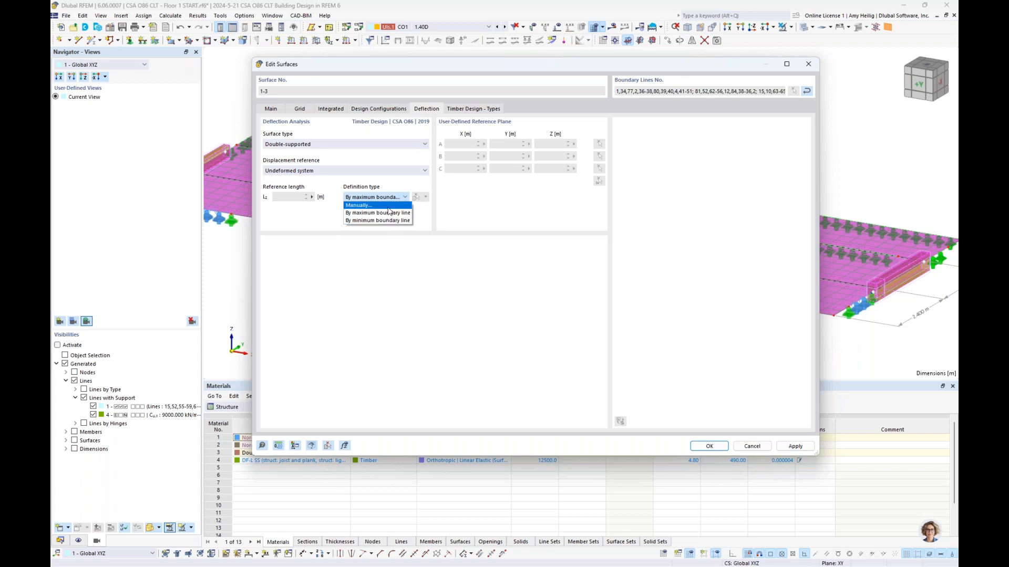
{"action": "left_click", "coordinate": [388, 205]}
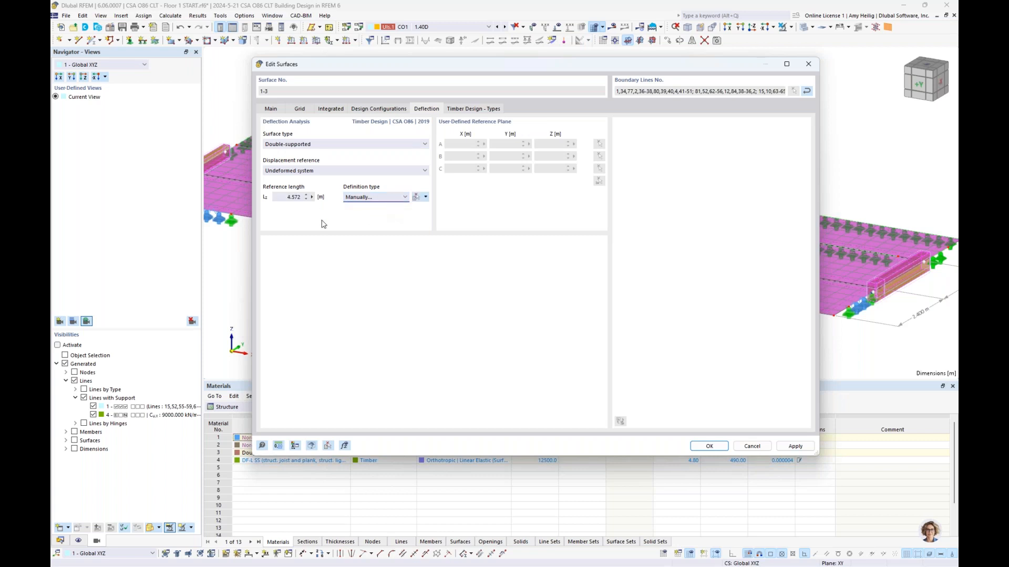
{"action": "left_click", "coordinate": [312, 197]}
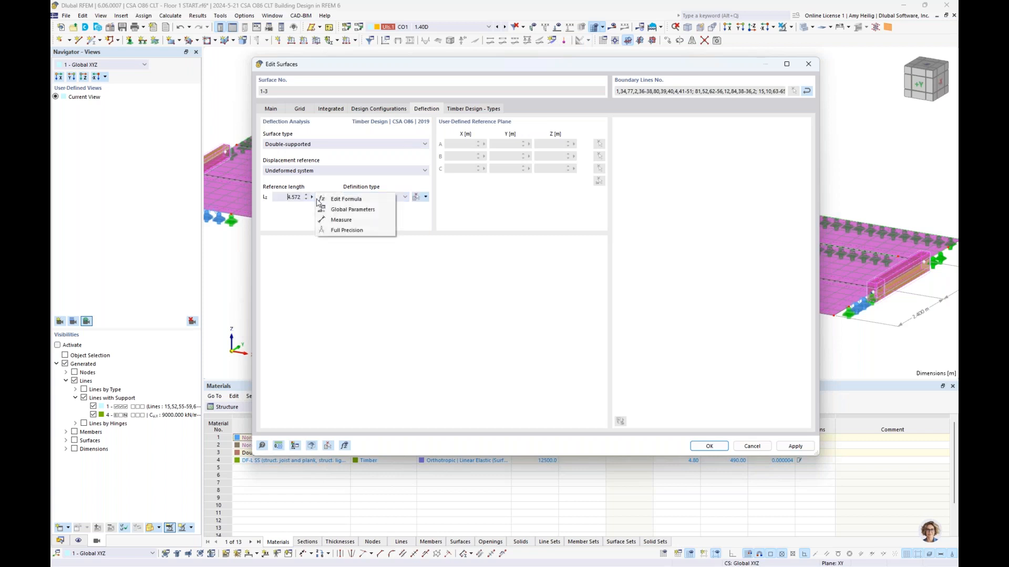
{"action": "left_click", "coordinate": [336, 220]}
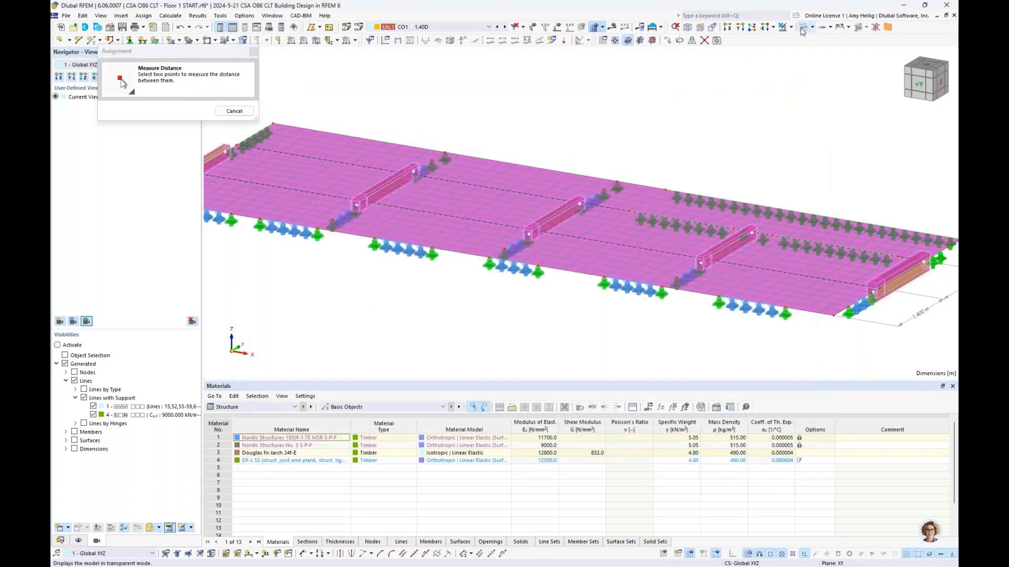
{"action": "left_click", "coordinate": [802, 29]}
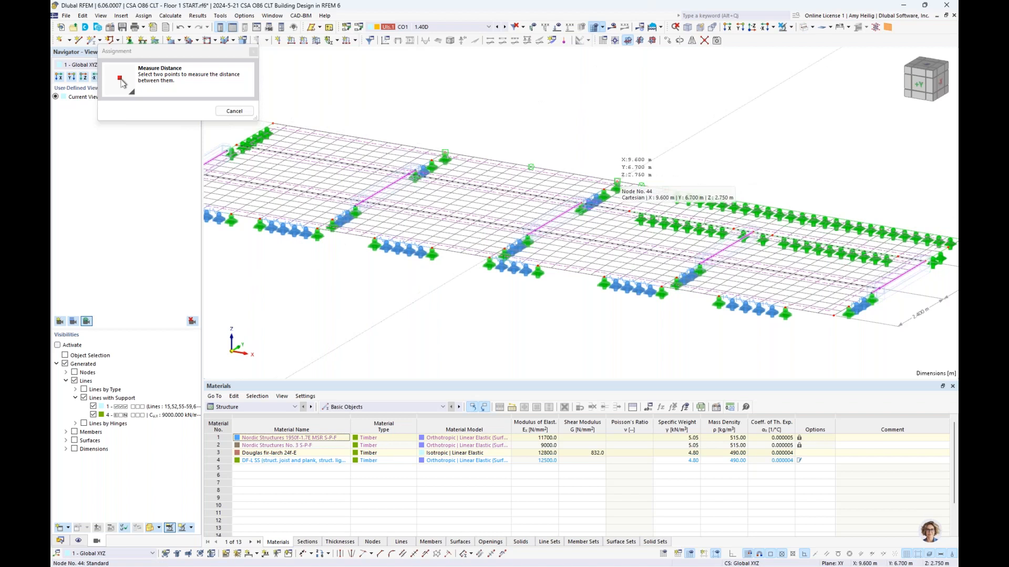
{"action": "left_click", "coordinate": [617, 181]}
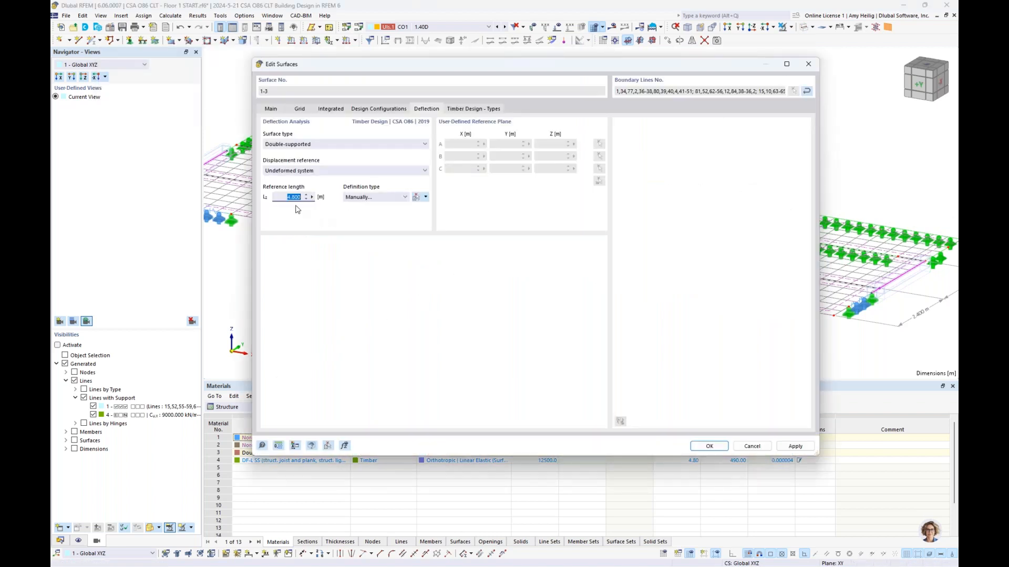
{"action": "left_click_drag", "start_coordinate": [456, 72], "coordinate": [439, 254]}
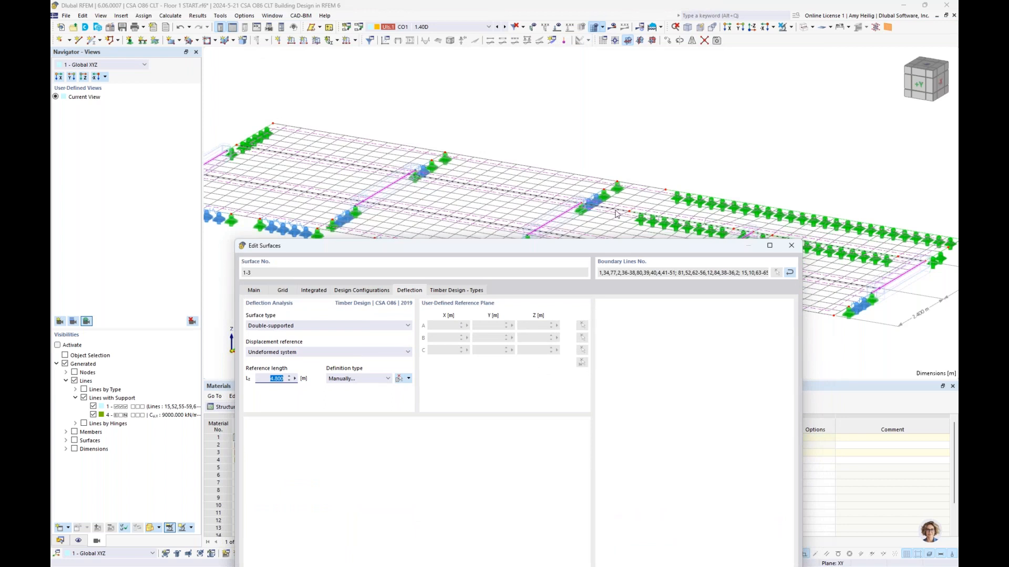
{"action": "left_click_drag", "start_coordinate": [618, 251], "coordinate": [634, 80]}
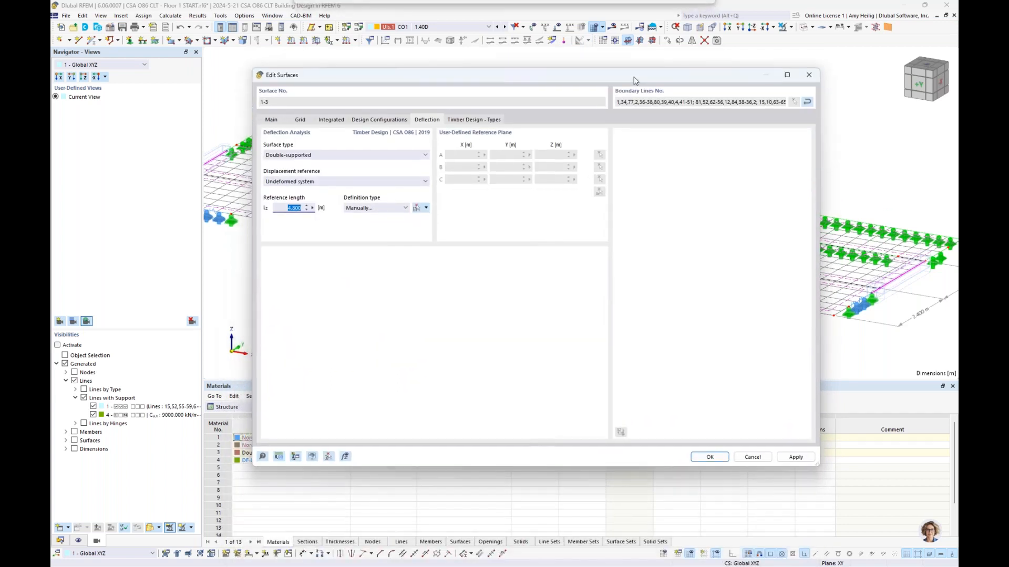
Step: Review Service Conditions 1, keep moisture at 1 - Dry and treatment at 3 - None, and accept the surface settings
{"action": "left_click", "coordinate": [474, 120]}
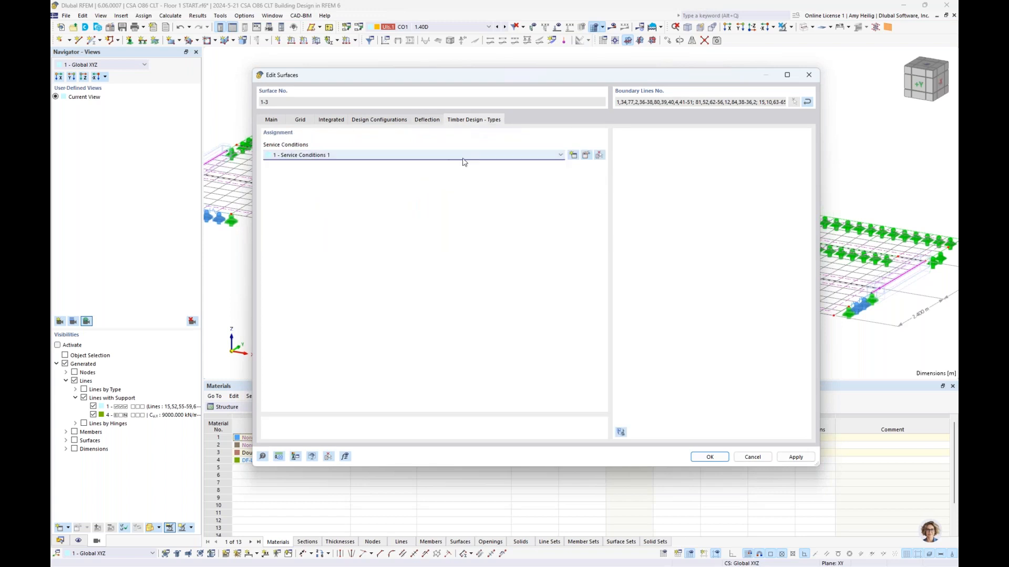
{"action": "left_click", "coordinate": [583, 157]}
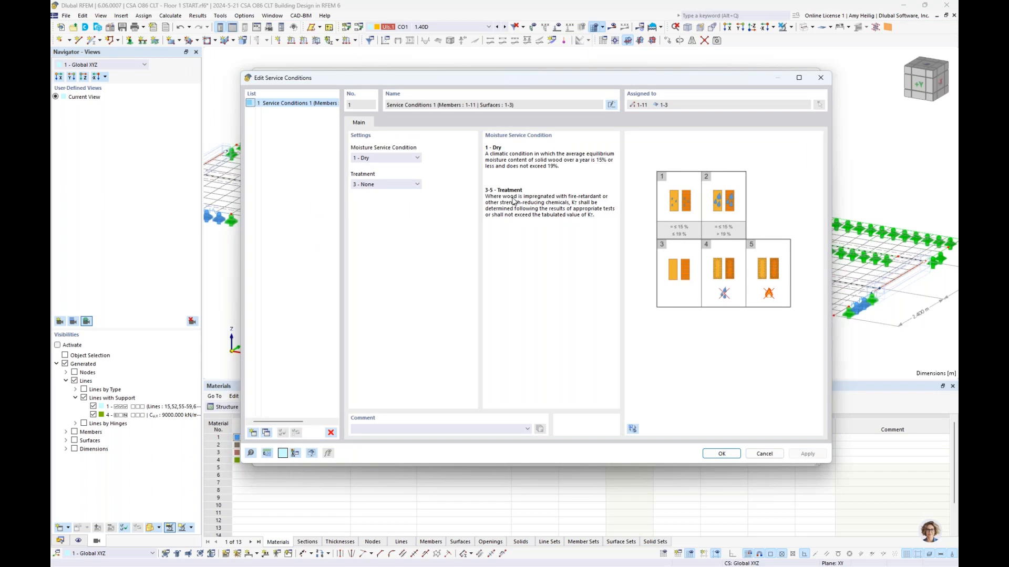
{"action": "left_click", "coordinate": [400, 159]}
{"action": "left_click", "coordinate": [399, 166]}
{"action": "left_click", "coordinate": [409, 184]}
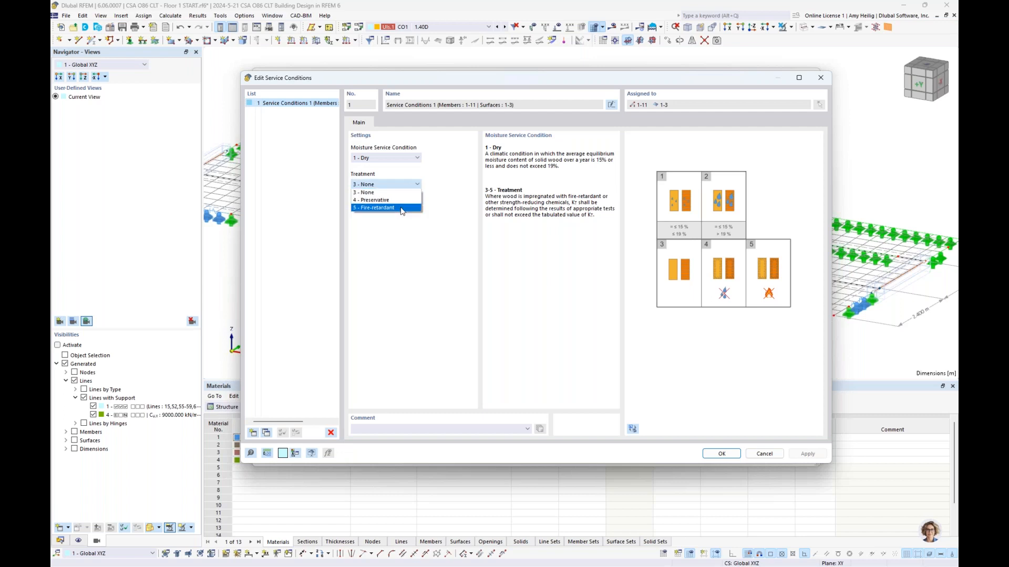
{"action": "left_click", "coordinate": [443, 209]}
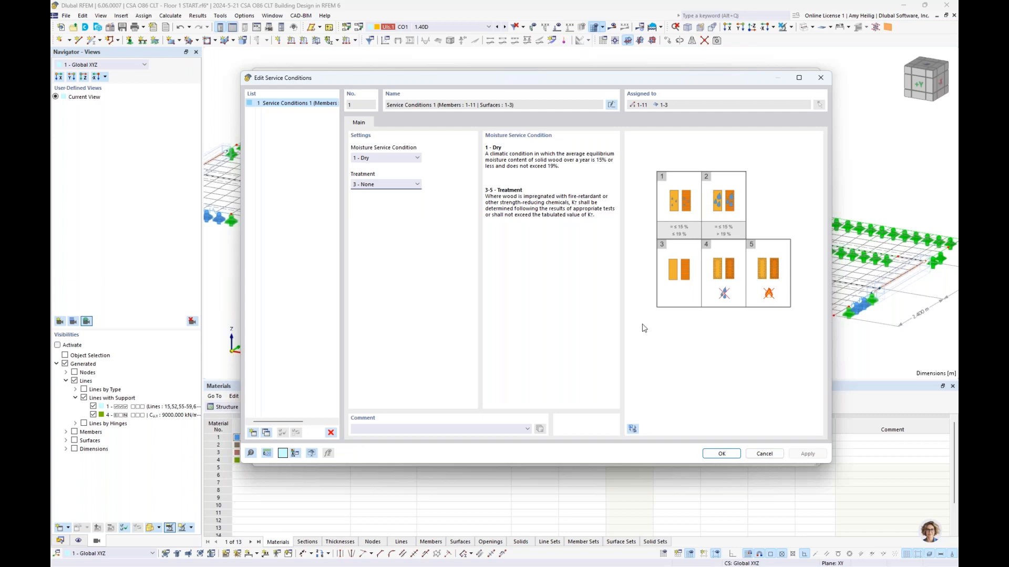
{"action": "left_click", "coordinate": [721, 454]}
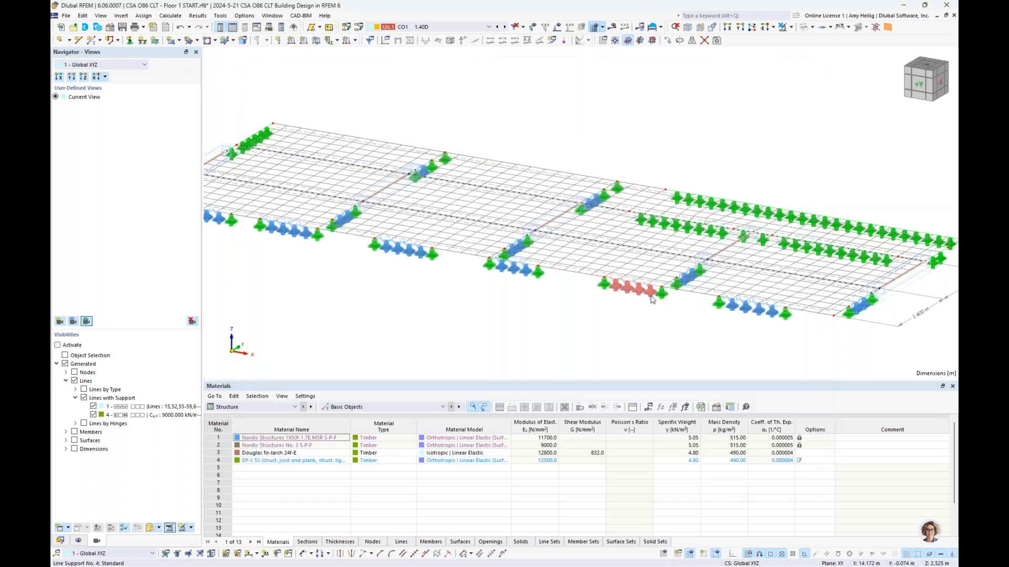
Step: Hide the finite element mesh and display the whole floor model in transparent mode
{"action": "left_click", "coordinate": [78, 540]}
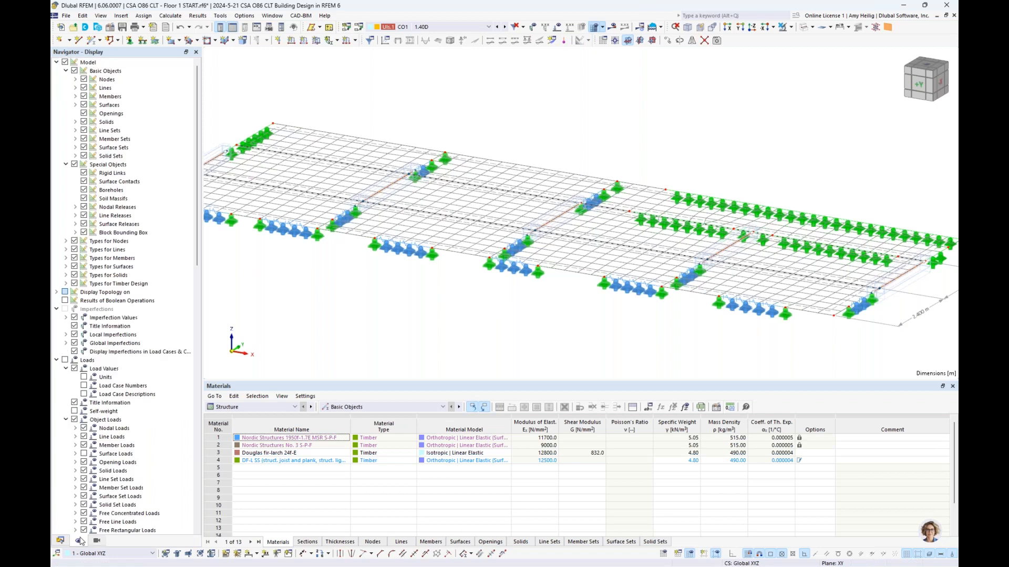
{"action": "scroll", "coordinate": [88, 391], "scroll_direction": "down", "scroll_amount": 10}
{"action": "left_click", "coordinate": [65, 394]}
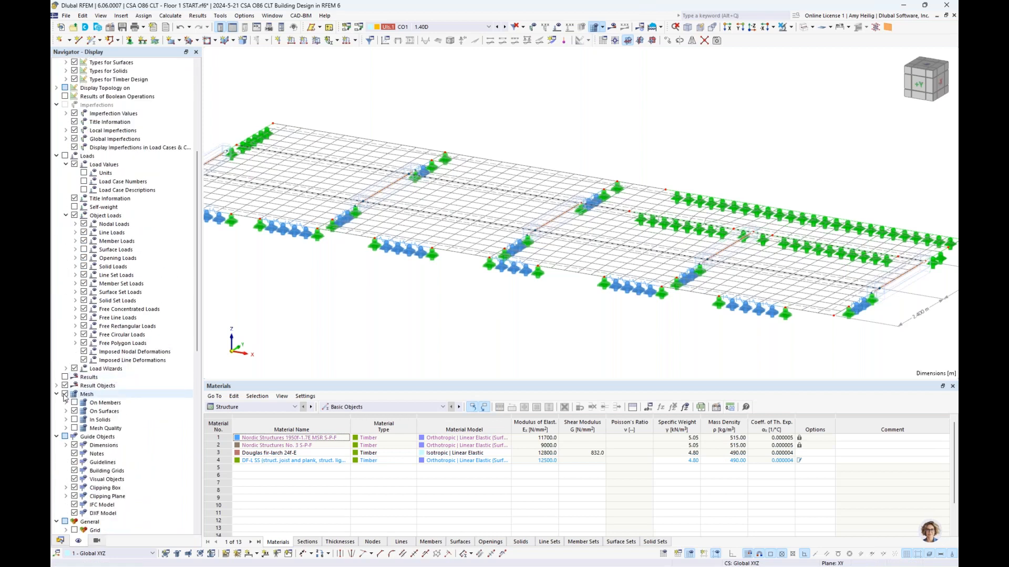
{"action": "left_click", "coordinate": [799, 27]}
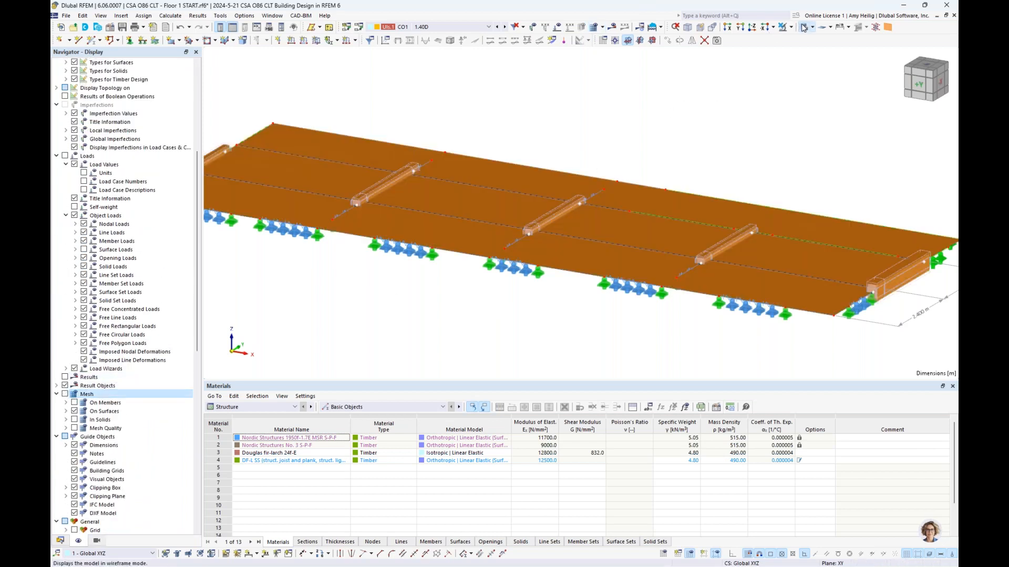
{"action": "scroll", "coordinate": [696, 138], "scroll_direction": "down", "scroll_amount": 2}
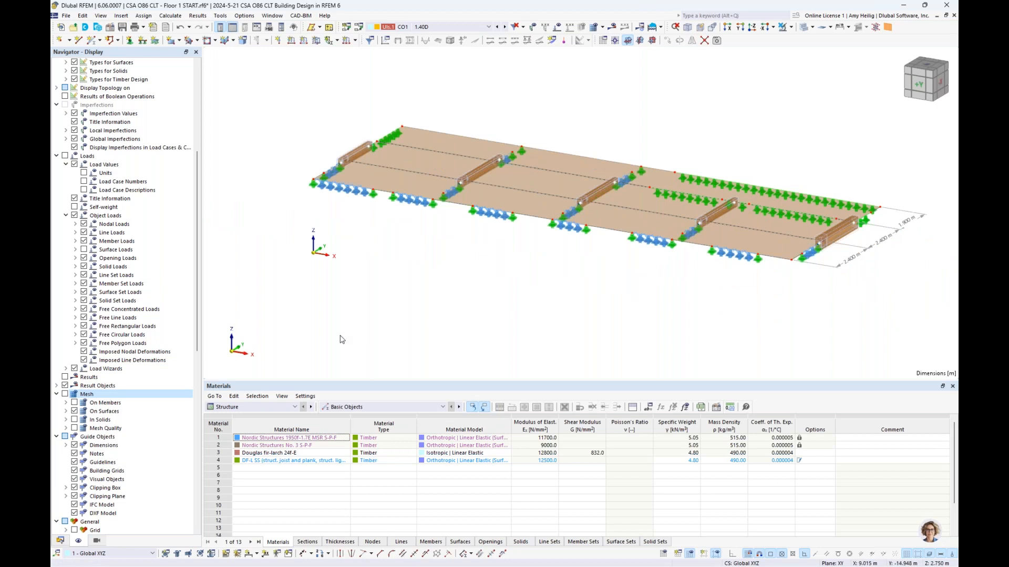
Step: In the Timber Design input data, set the limit state type of design situation DS2 to Limit State of Serviceability - Total Load
{"action": "left_click", "coordinate": [251, 407]}
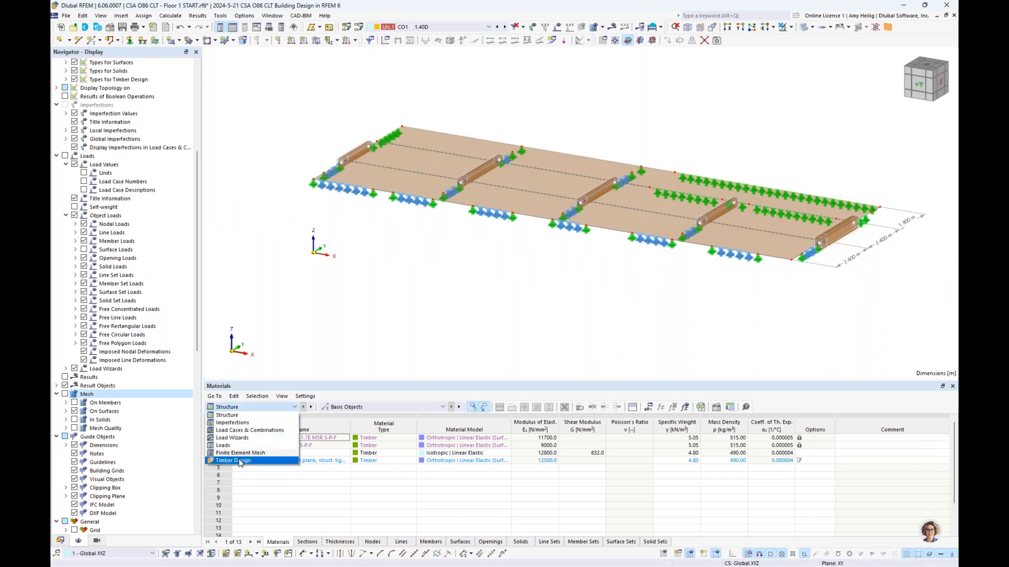
{"action": "left_click", "coordinate": [240, 461]}
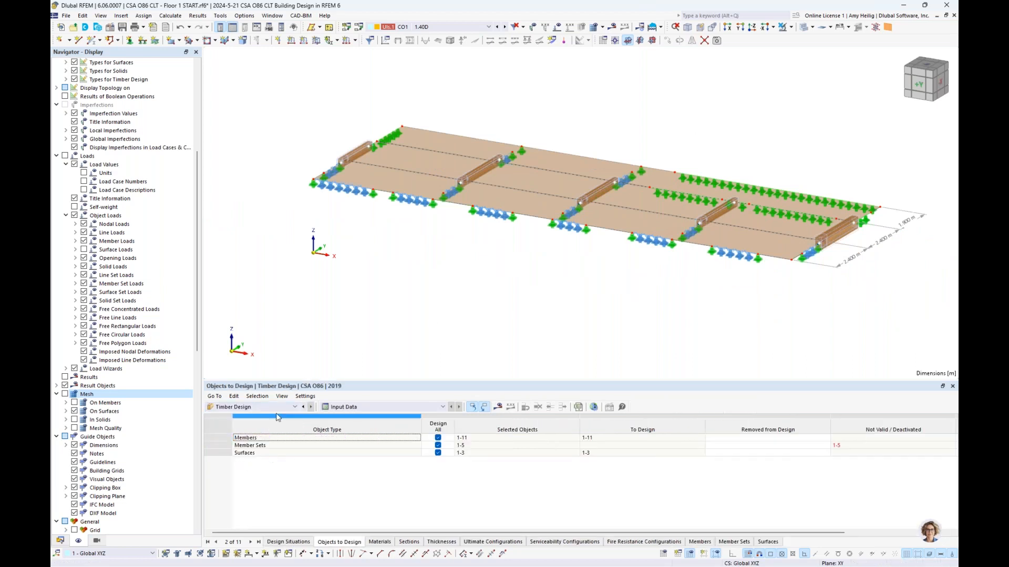
{"action": "left_click", "coordinate": [277, 541]}
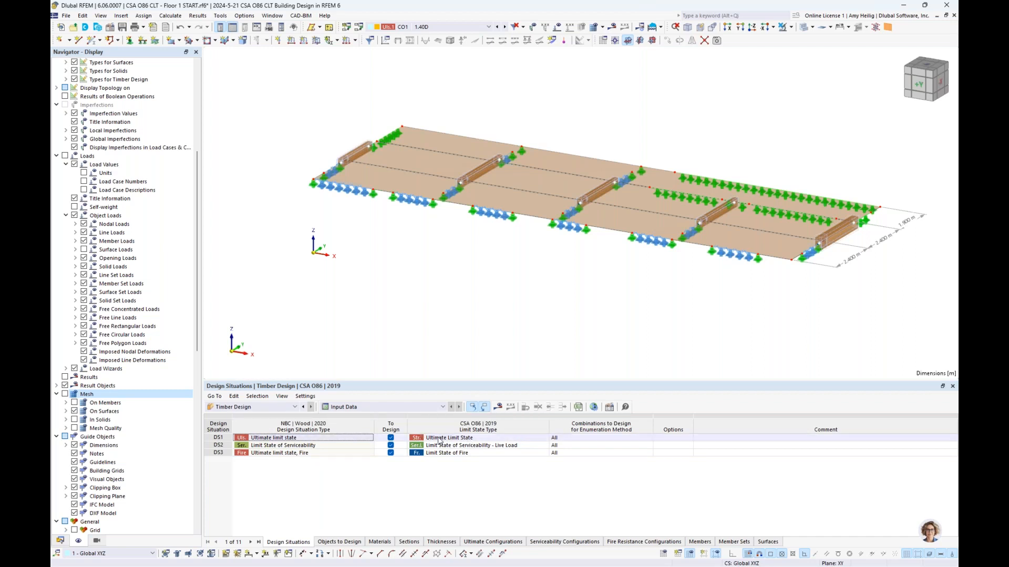
{"action": "left_click", "coordinate": [457, 447]}
{"action": "left_click", "coordinate": [457, 447]}
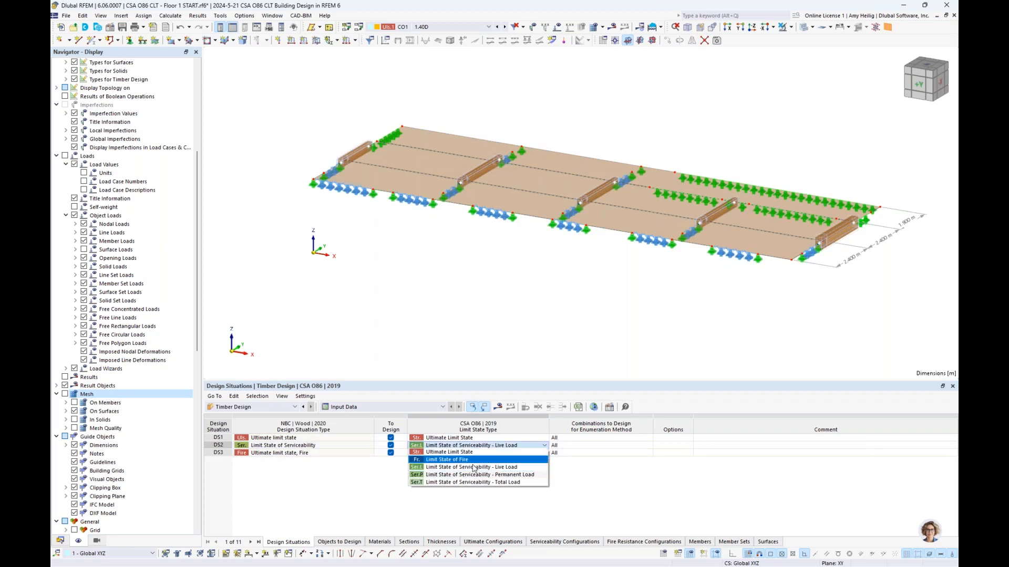
{"action": "left_click", "coordinate": [471, 483]}
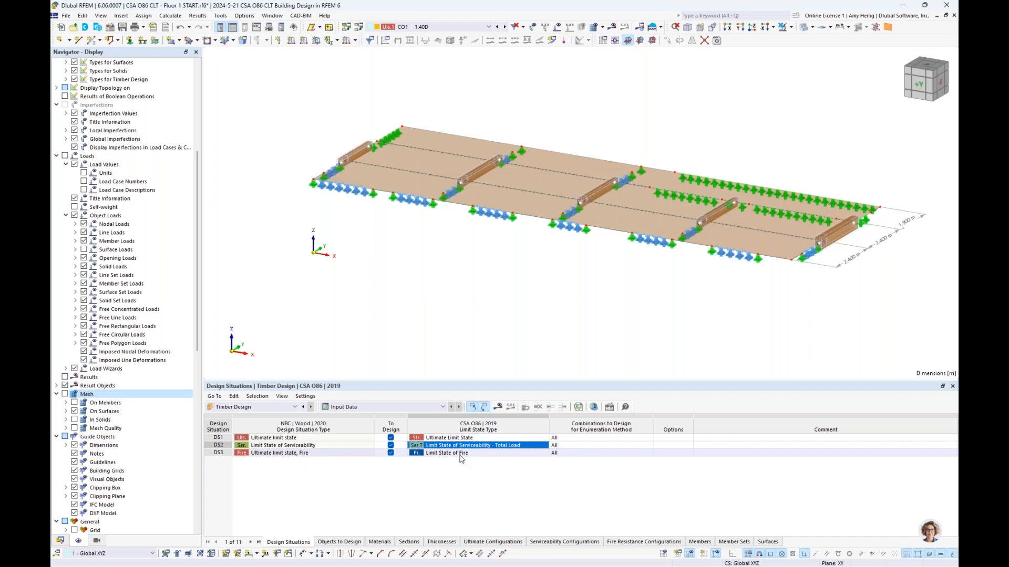
Step: Exclude all members and member sets from the timber design objects
{"action": "left_click", "coordinate": [347, 542]}
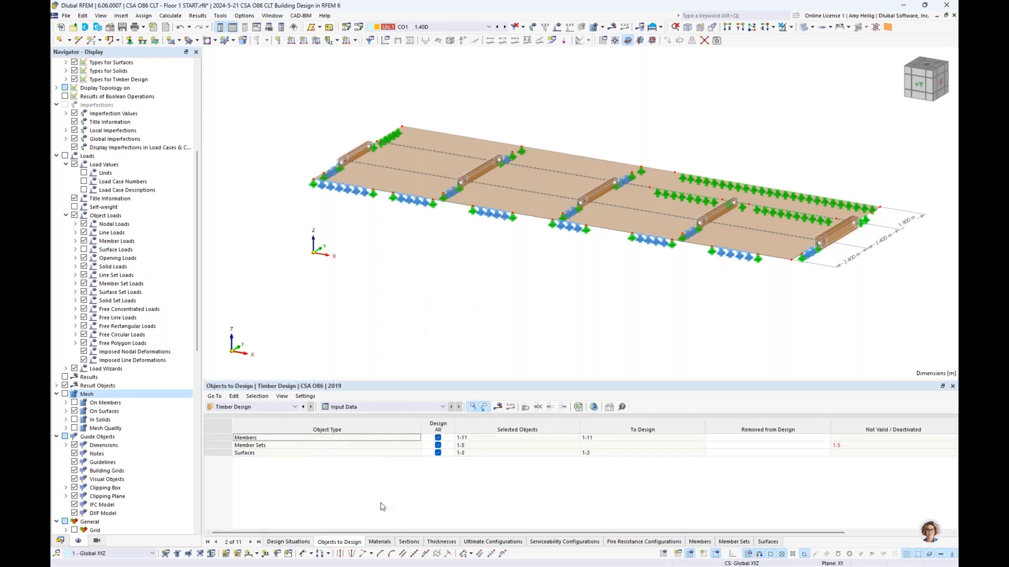
{"action": "left_click", "coordinate": [437, 446]}
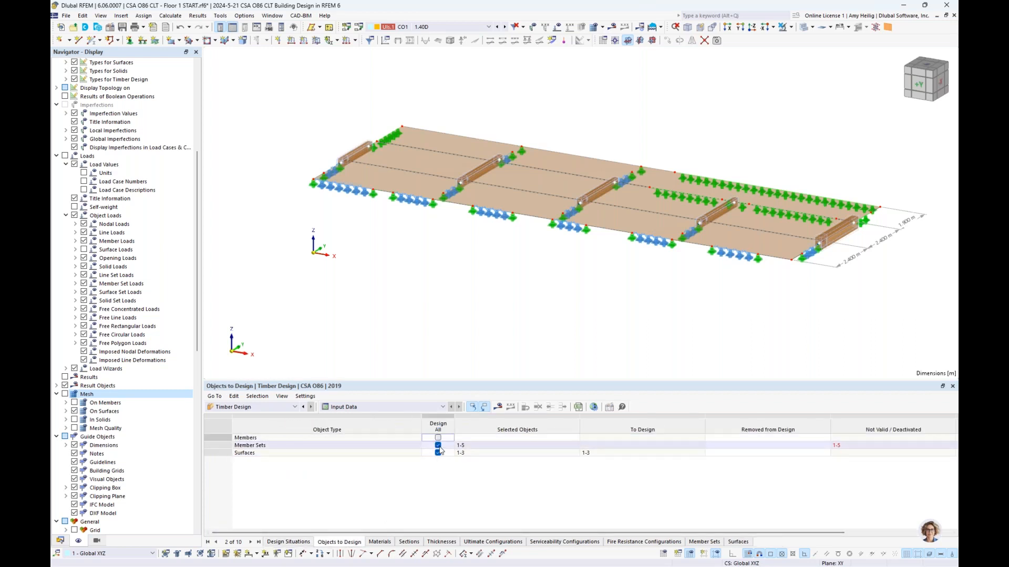
{"action": "left_click", "coordinate": [439, 447]}
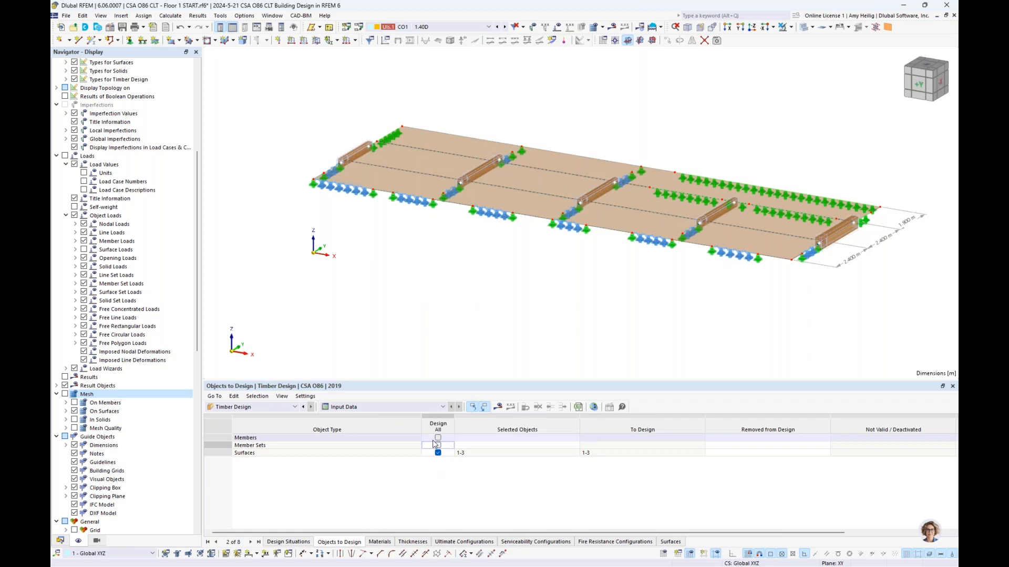
Step: Highlight the surfaces 1-3 chosen for design and run the timber design calculation
{"action": "left_click", "coordinate": [468, 453]}
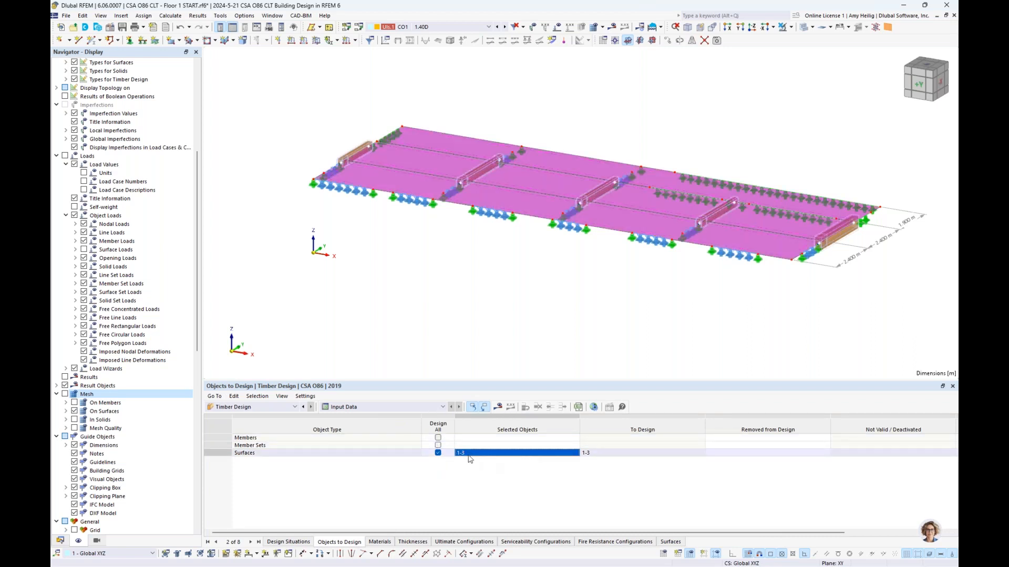
{"action": "left_click", "coordinate": [491, 486]}
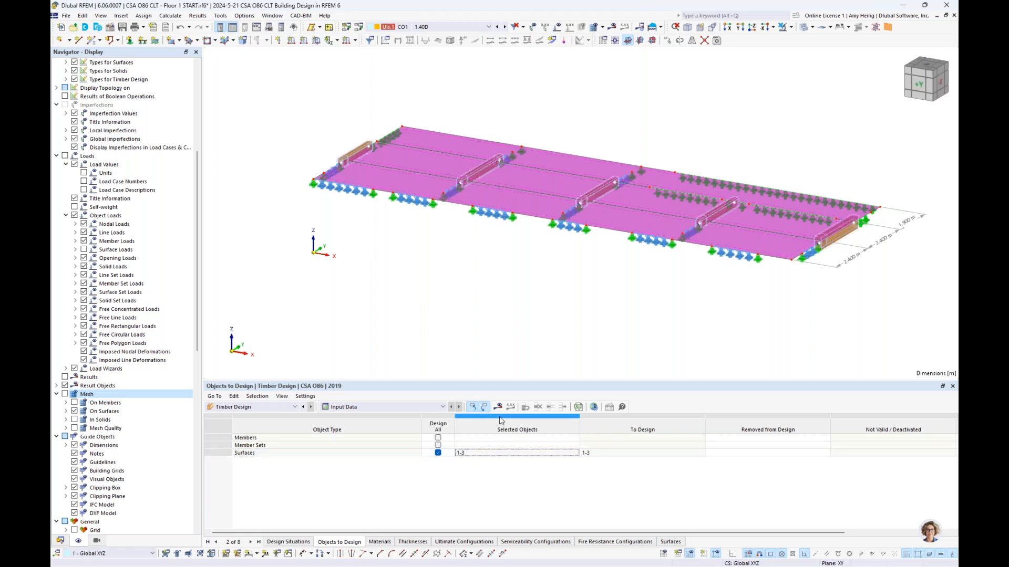
{"action": "left_click", "coordinate": [498, 407]}
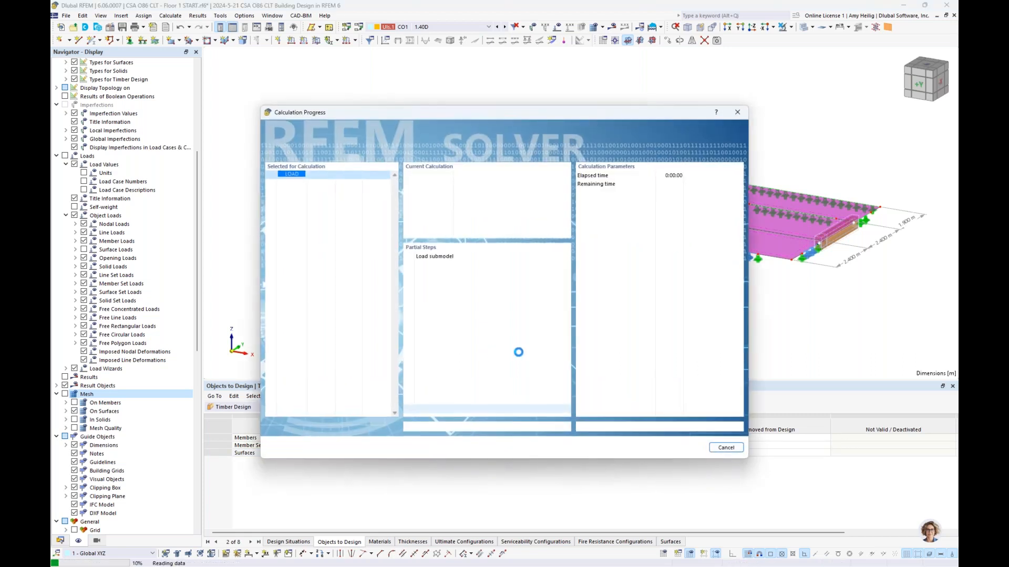
Step: Switch to the PowerPoint slide show and advance to the Multilayer Surfaces Add-on slide
{"action": "key", "text": "super+Tab"}
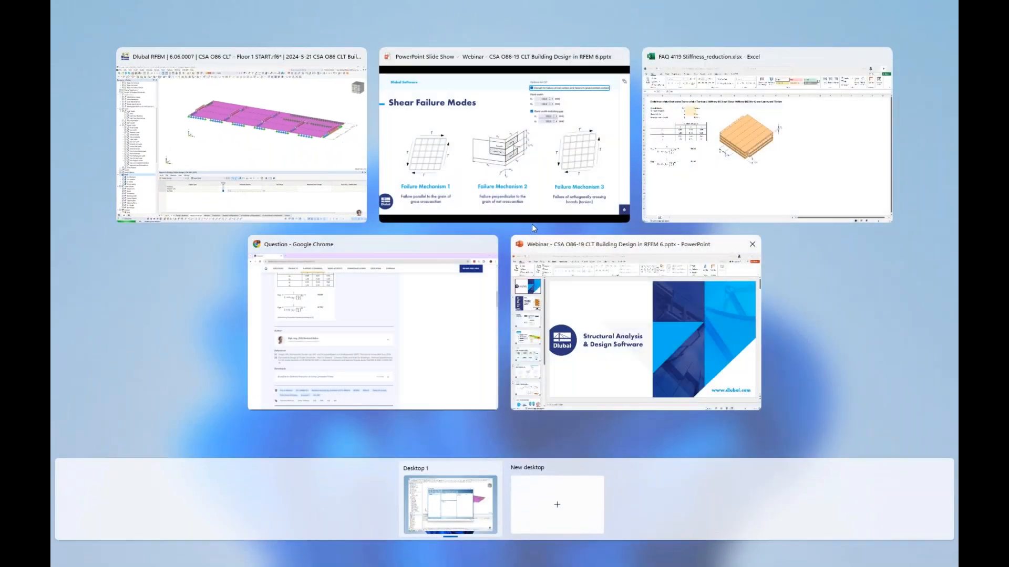
{"action": "left_click", "coordinate": [504, 131]}
{"action": "key", "text": "Right"}
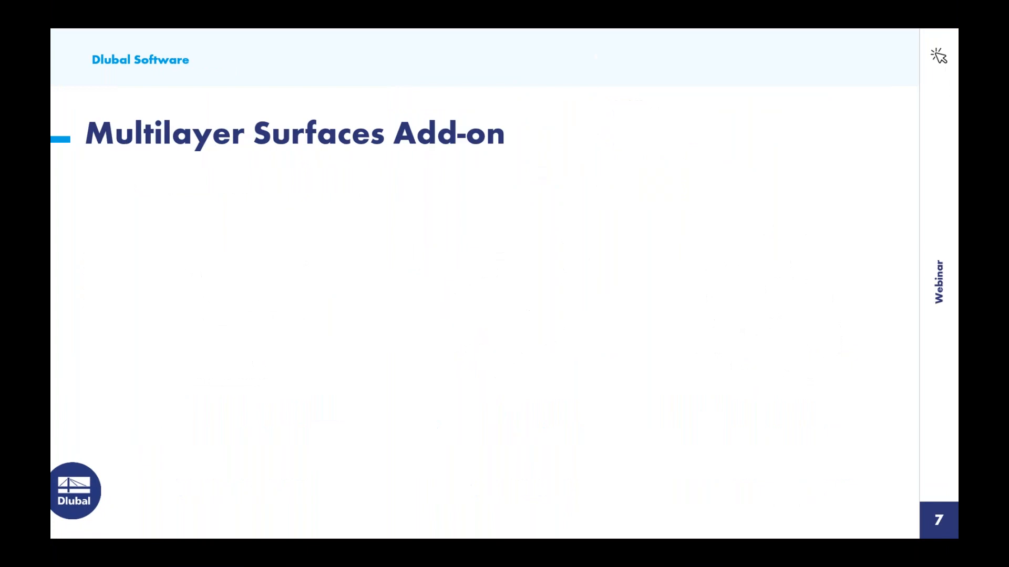
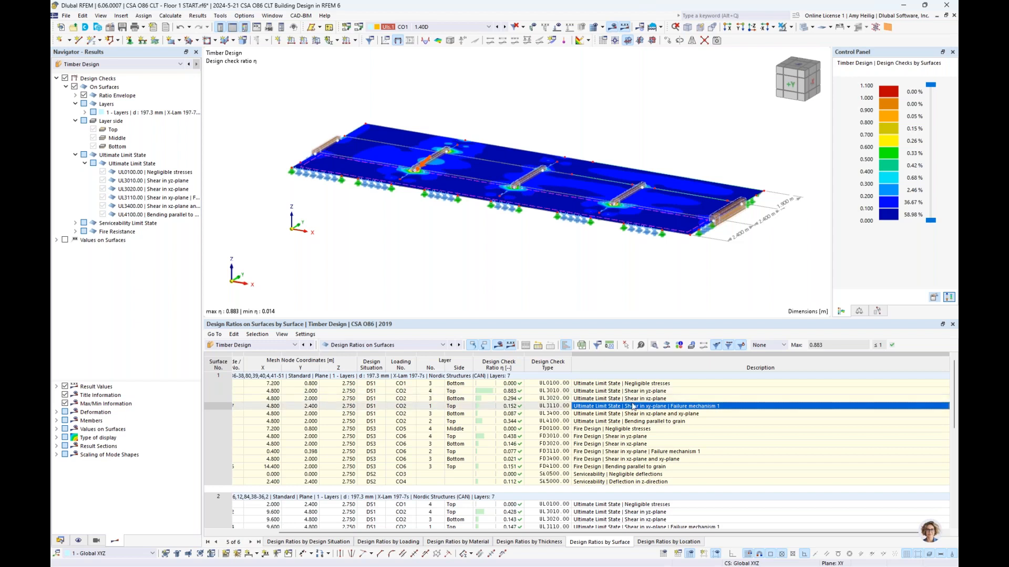
Step: Examine the design check details for surface 1's ultimate limit state shear in the yz-plane, including the factors behind the rolling shear strength
{"action": "left_click", "coordinate": [641, 393]}
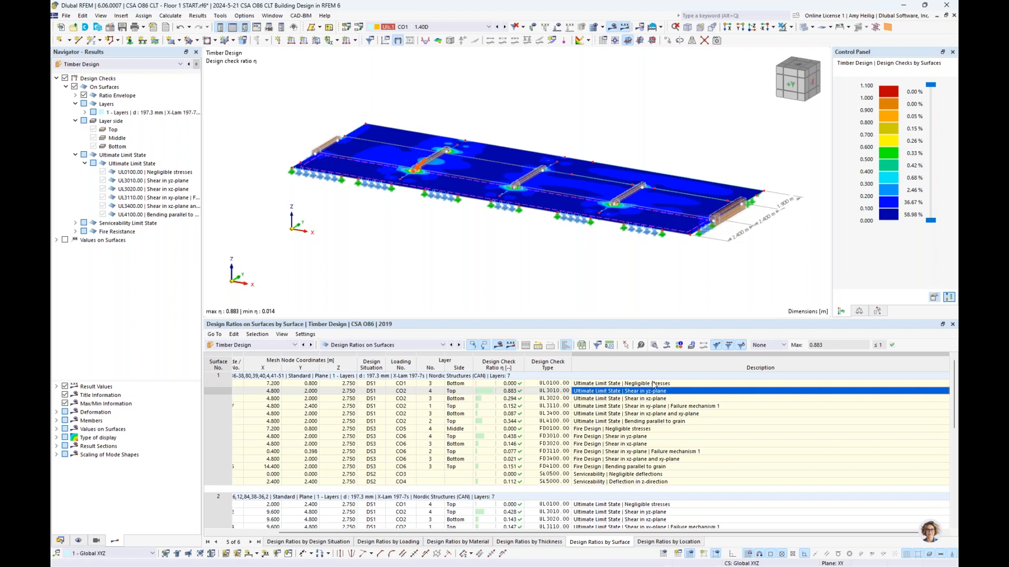
{"action": "left_click", "coordinate": [656, 349]}
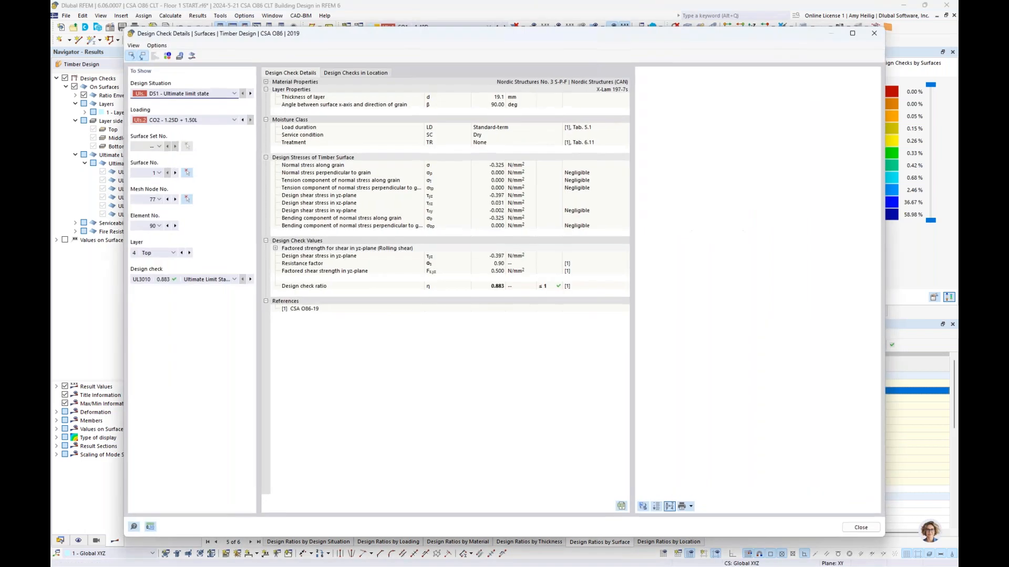
{"action": "scroll", "coordinate": [693, 147], "scroll_direction": "up", "scroll_amount": 3, "text": "ctrl"}
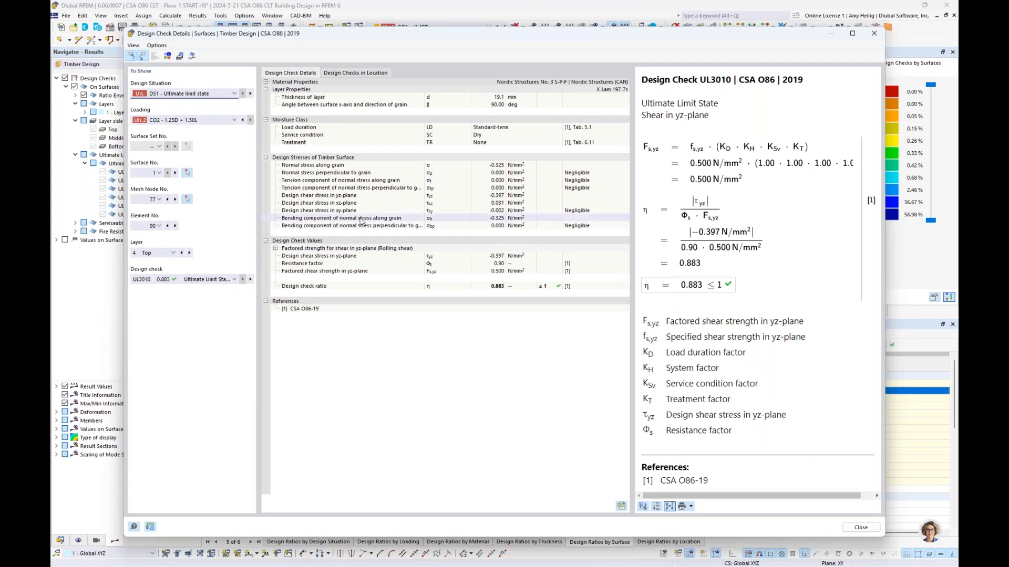
{"action": "left_click", "coordinate": [275, 248]}
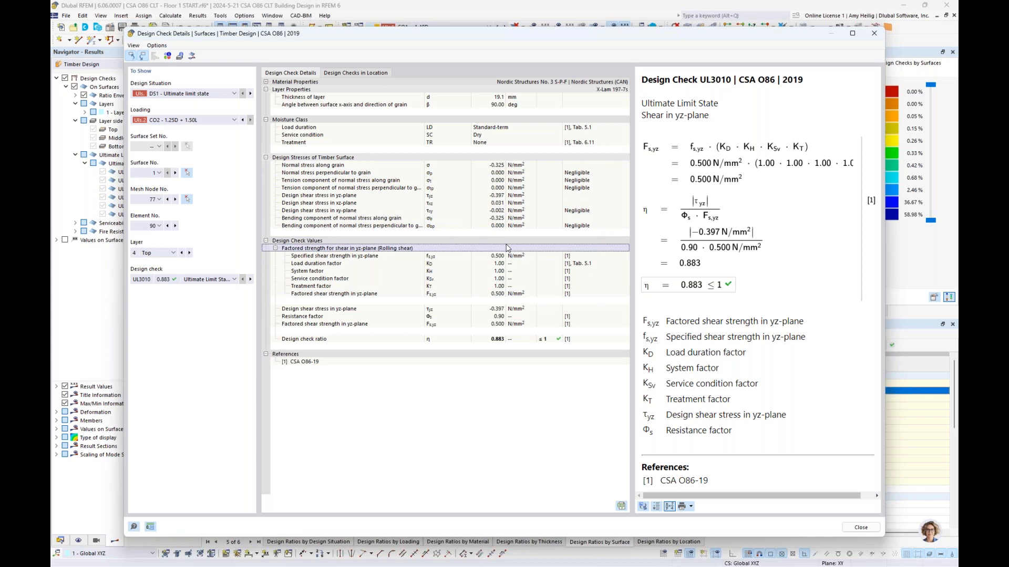
Step: Examine the shear stress in the yz-plane through the layers in surface 1's point result diagrams, switching from design ratio to stresses
{"action": "left_click", "coordinate": [191, 56]}
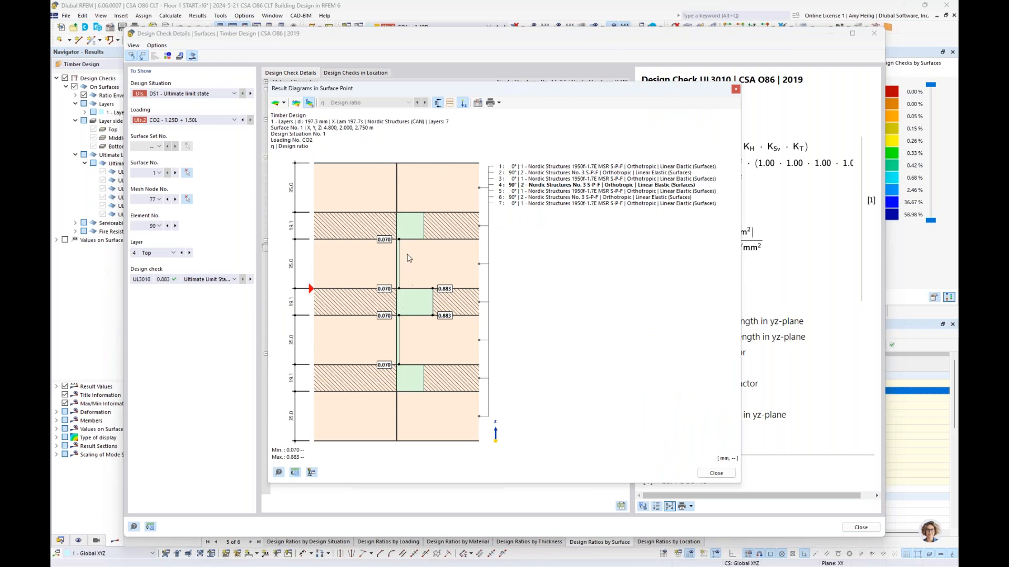
{"action": "left_click", "coordinate": [284, 104]}
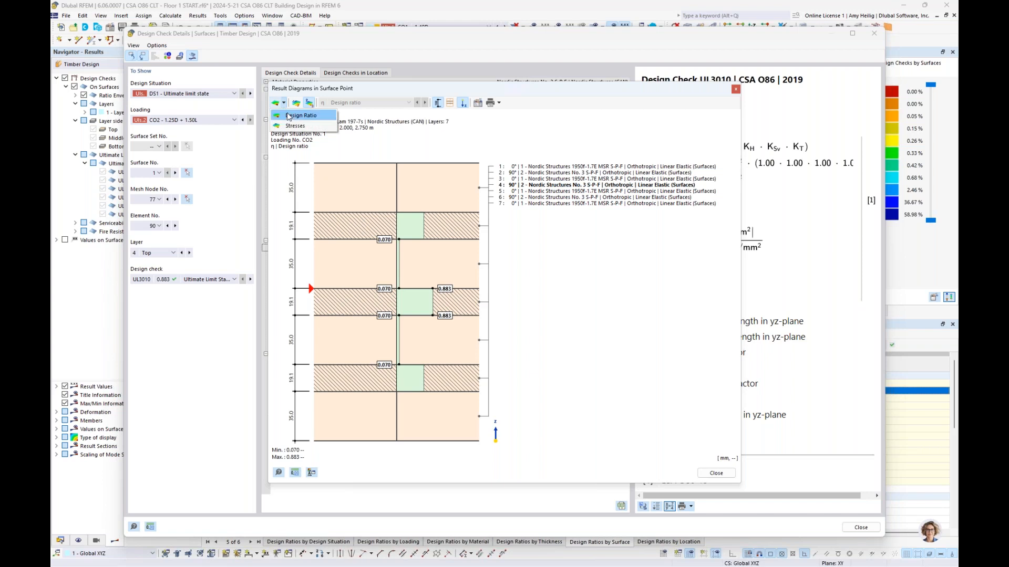
{"action": "left_click", "coordinate": [294, 126]}
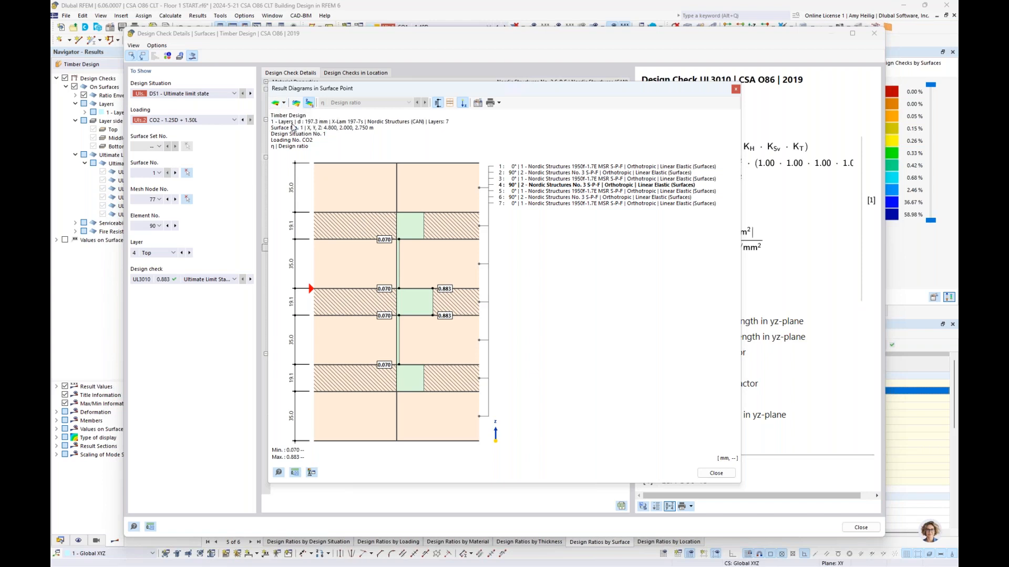
{"action": "left_click", "coordinate": [361, 104]}
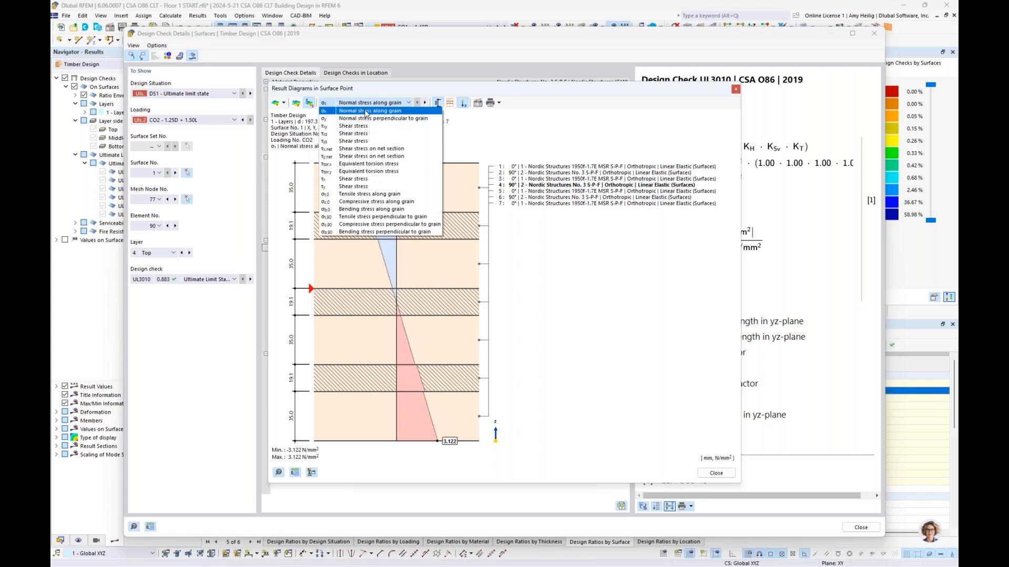
{"action": "left_click", "coordinate": [366, 141]}
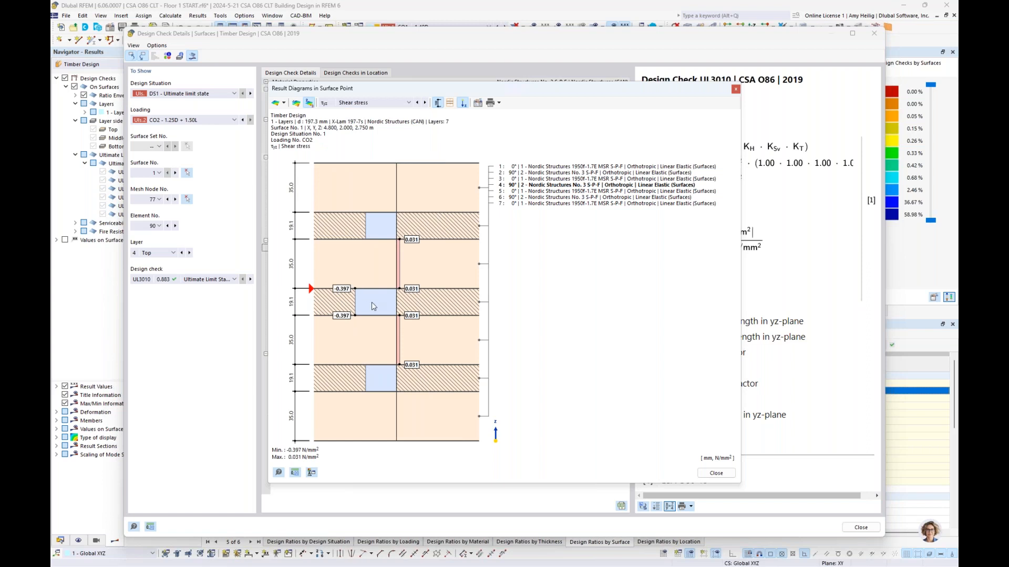
Step: Show the normal stress along grain through the layers, and close the result diagrams and the design check details
{"action": "left_click", "coordinate": [369, 103]}
{"action": "left_click", "coordinate": [364, 114]}
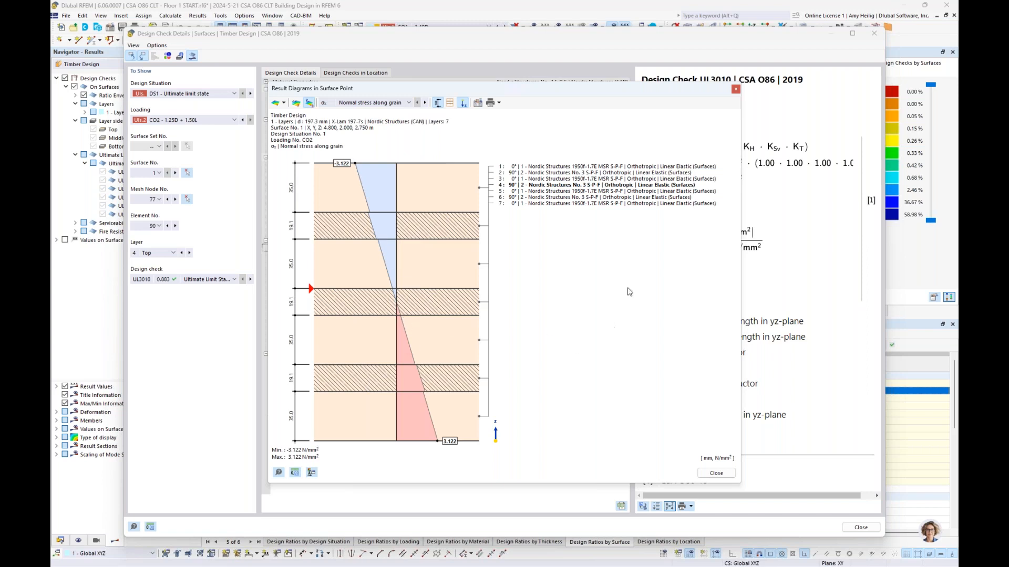
{"action": "left_click", "coordinate": [716, 473]}
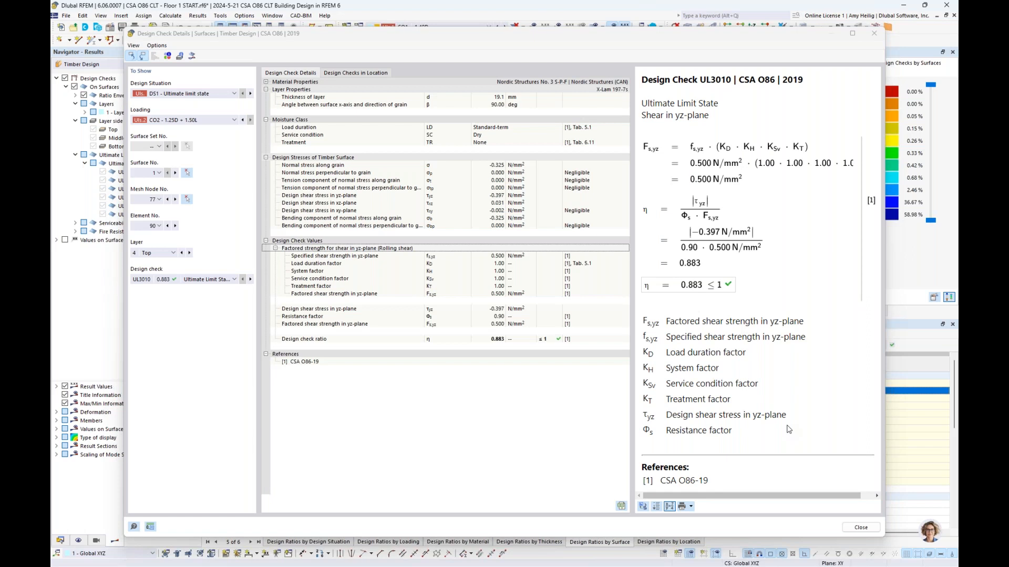
{"action": "left_click", "coordinate": [860, 528]}
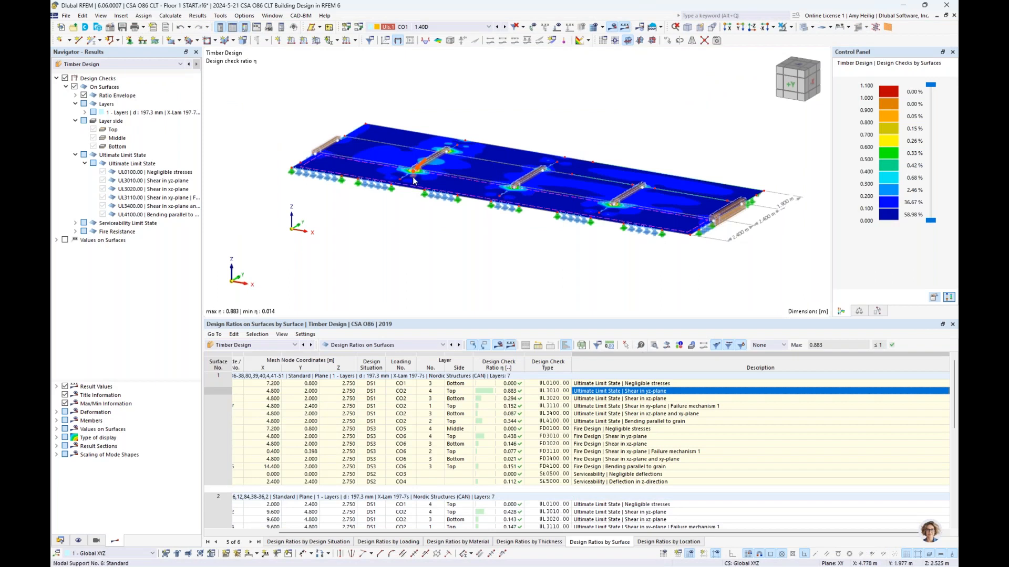
Step: Replace the ratio envelope with the UL3010.00 shear in yz-plane design ratio for layer 4 of the 197.3 mm panel
{"action": "scroll", "coordinate": [412, 177], "scroll_direction": "up", "scroll_amount": 3}
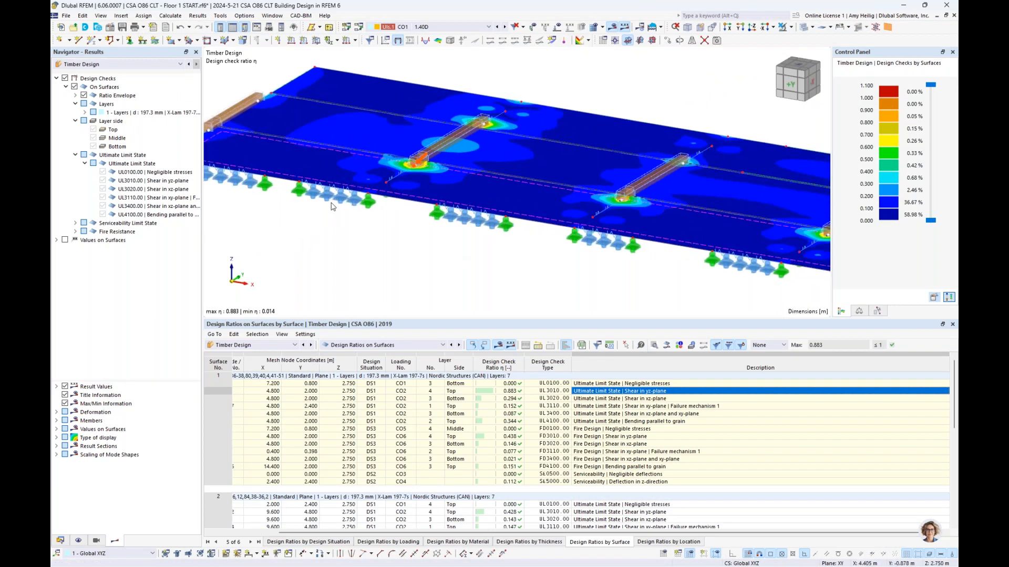
{"action": "left_click", "coordinate": [83, 95]}
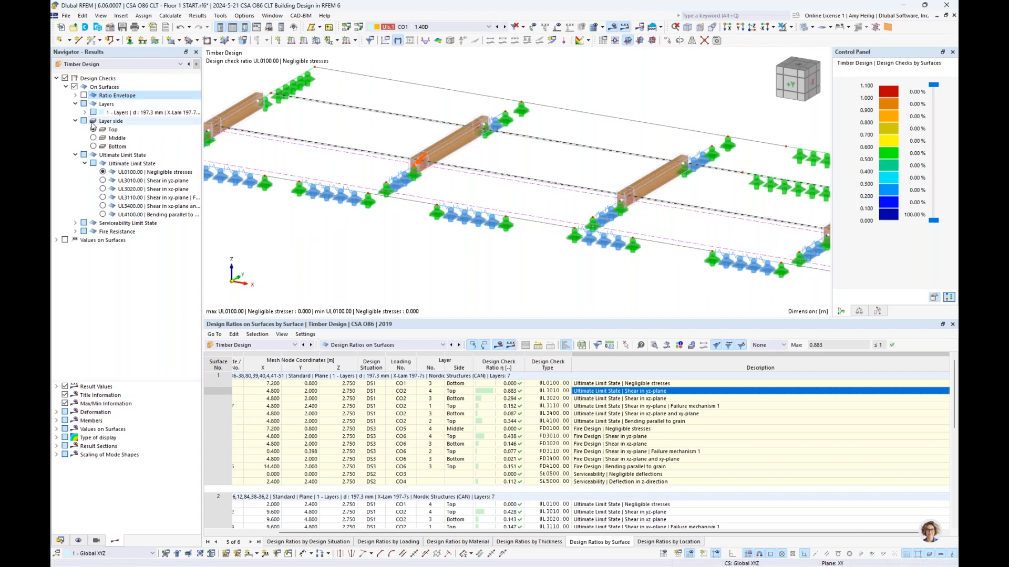
{"action": "left_click", "coordinate": [103, 181]}
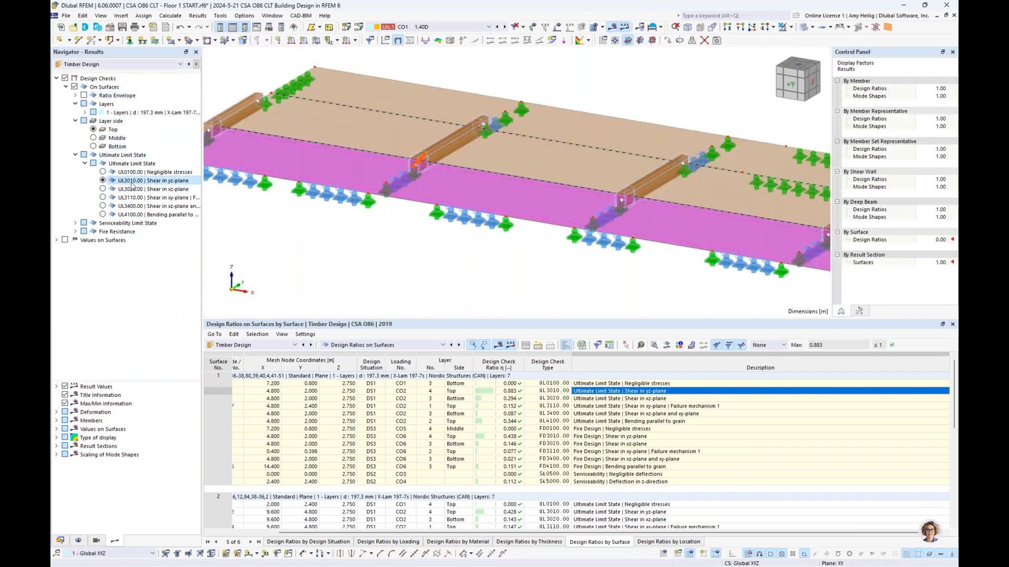
{"action": "left_click", "coordinate": [85, 112]}
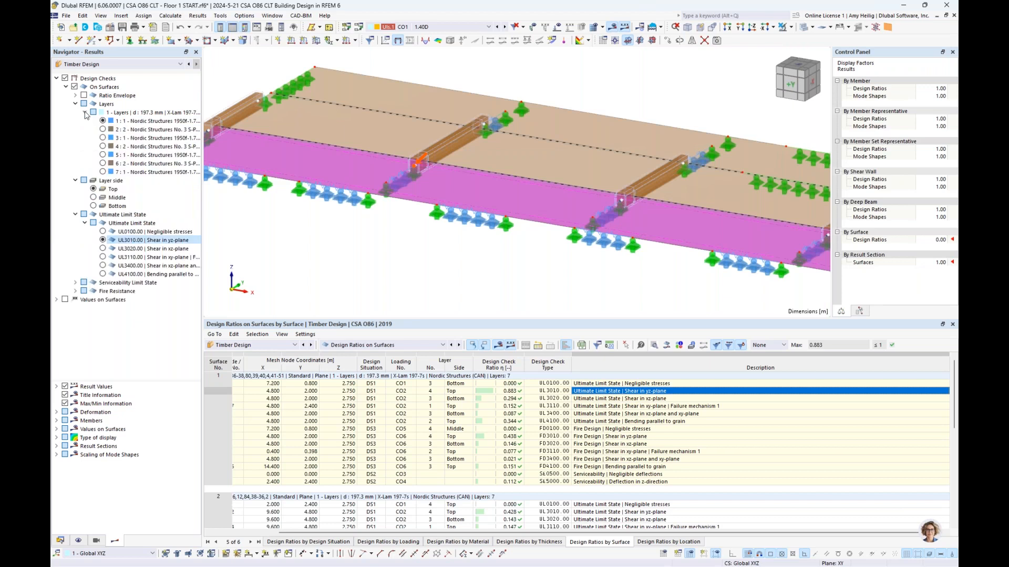
{"action": "left_click", "coordinate": [103, 146]}
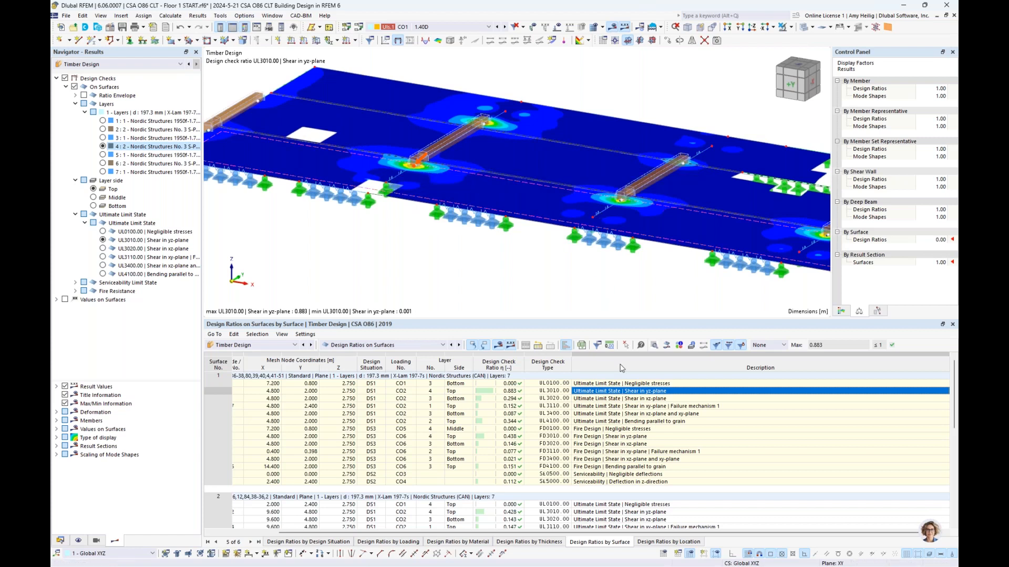
Step: Examine surface 1's fire design check details for shear in the yz-plane, including the charring depth by layer
{"action": "left_click", "coordinate": [634, 438]}
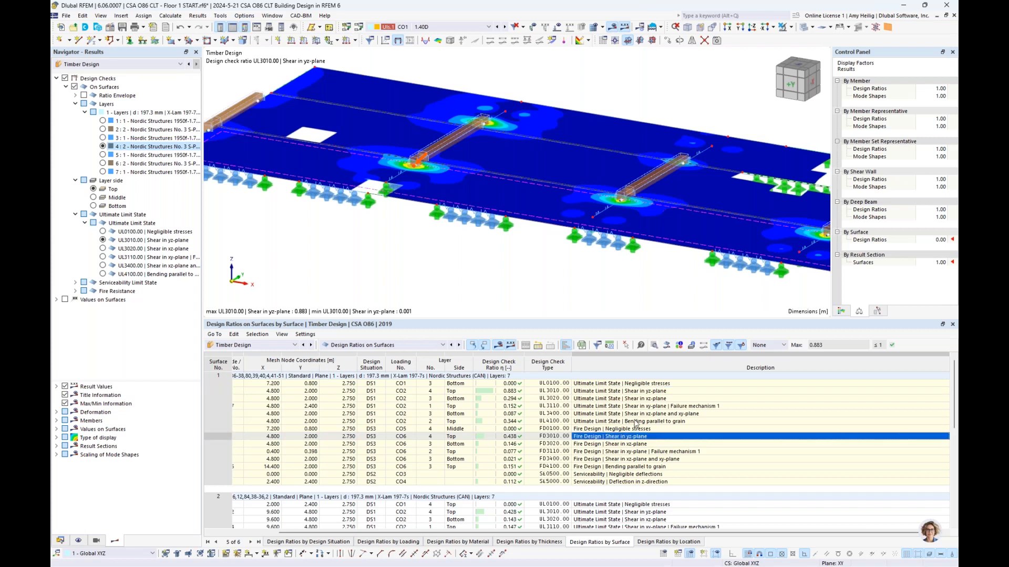
{"action": "left_click", "coordinate": [654, 346]}
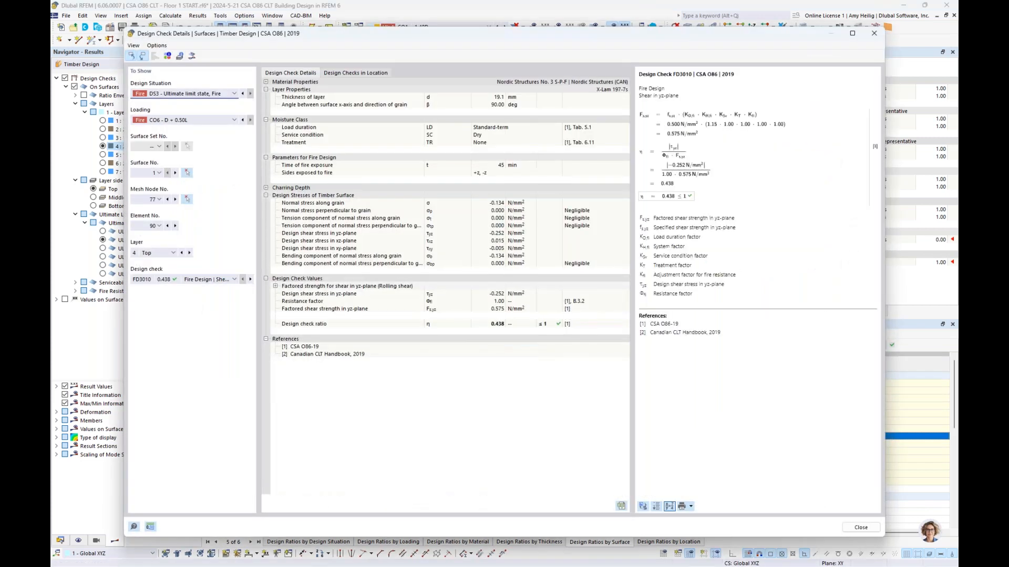
{"action": "left_click", "coordinate": [266, 188]}
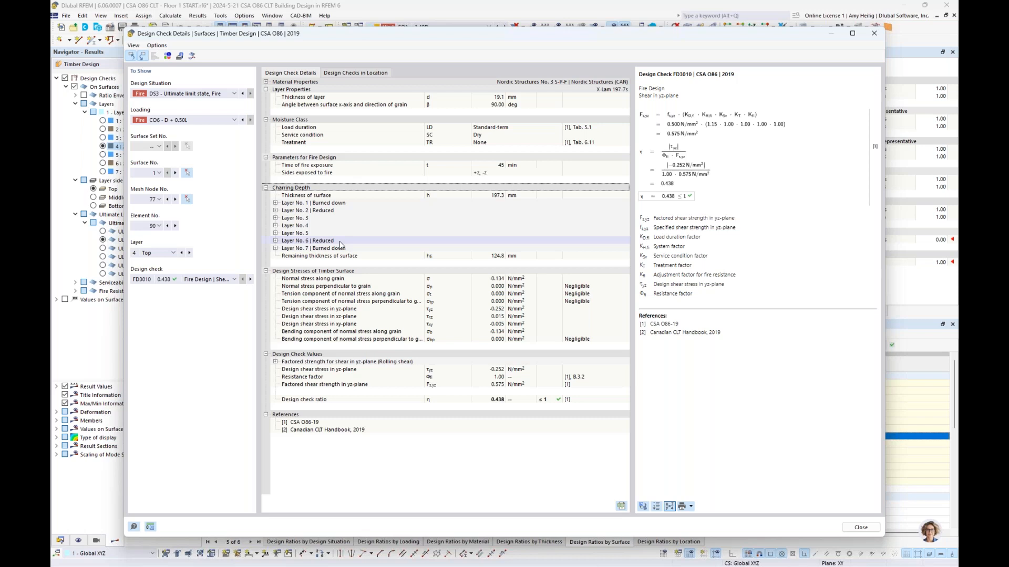
{"action": "left_click", "coordinate": [856, 527]}
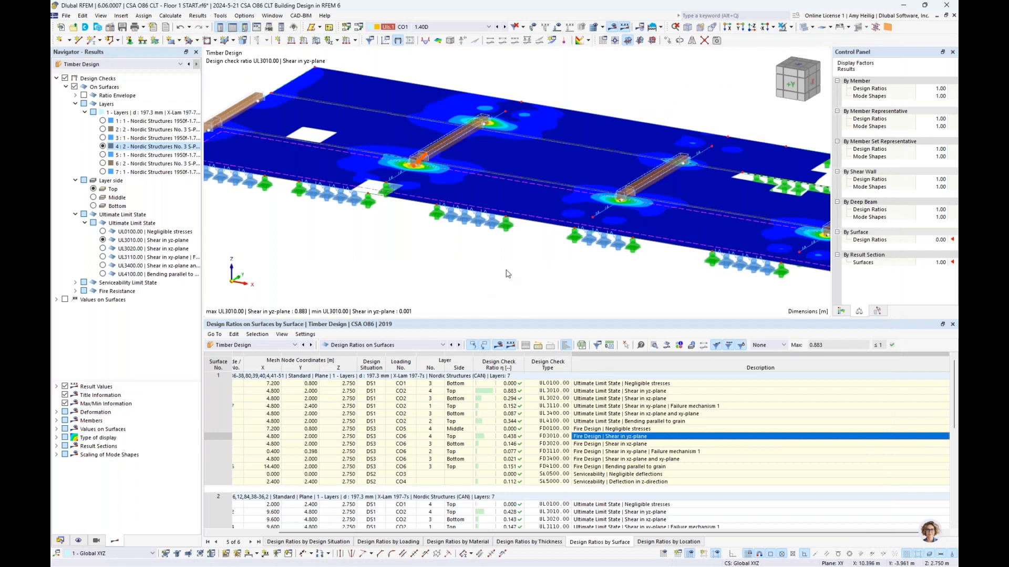
Step: Switch the displayed load combination to CO2 (1.25D + 1.50L) and the results to Static Analysis
{"action": "scroll", "coordinate": [602, 274], "scroll_direction": "down", "scroll_amount": 2}
{"action": "middle_click_drag", "start_coordinate": [603, 275], "coordinate": [545, 251]}
{"action": "left_click", "coordinate": [465, 28]}
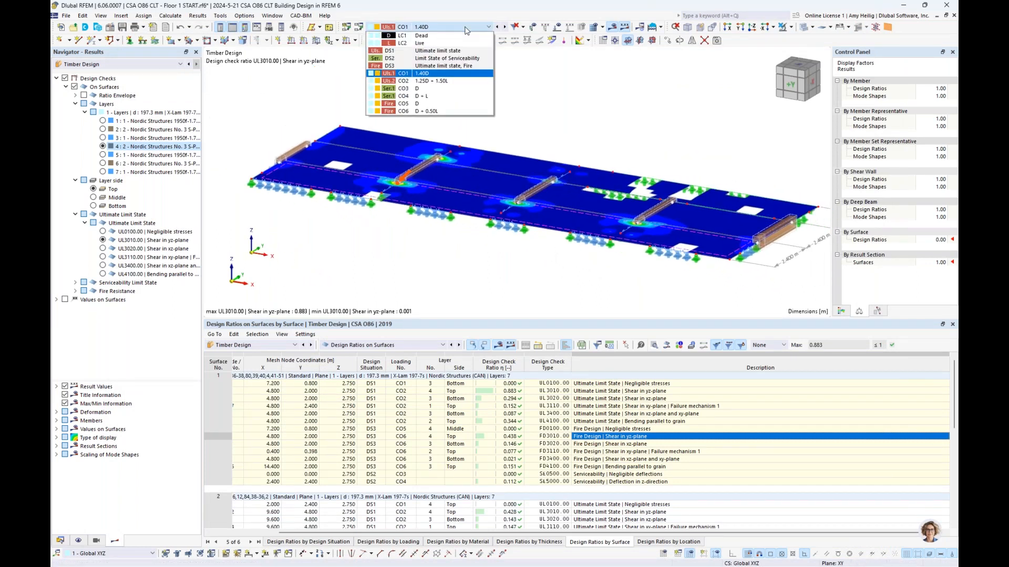
{"action": "left_click", "coordinate": [454, 81]}
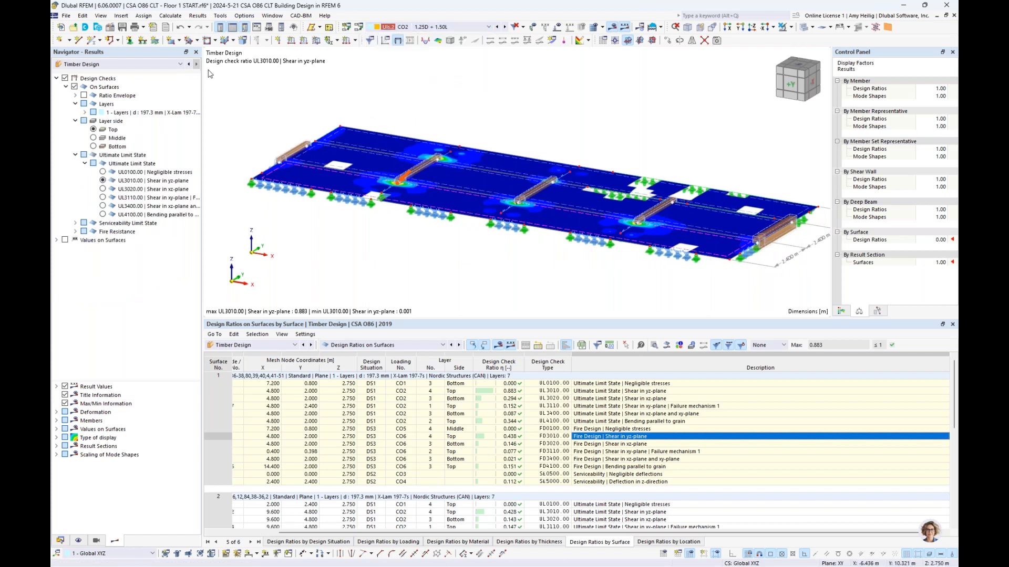
{"action": "left_click", "coordinate": [155, 66]}
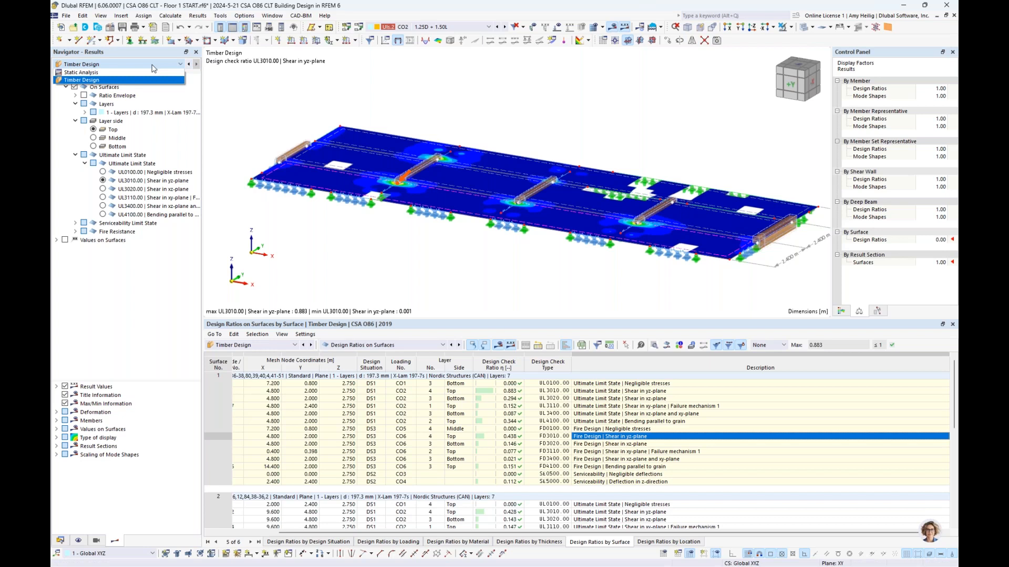
{"action": "left_click", "coordinate": [145, 72]}
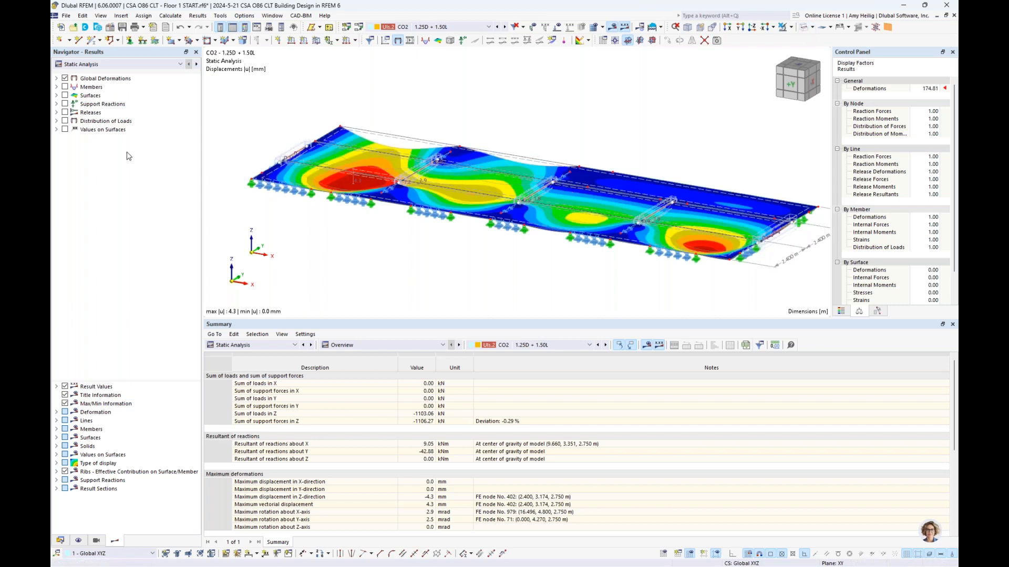
Step: Display the surfaces' basic axial stress σx,+ for CO2 in place of the global deformations
{"action": "left_click", "coordinate": [56, 96]}
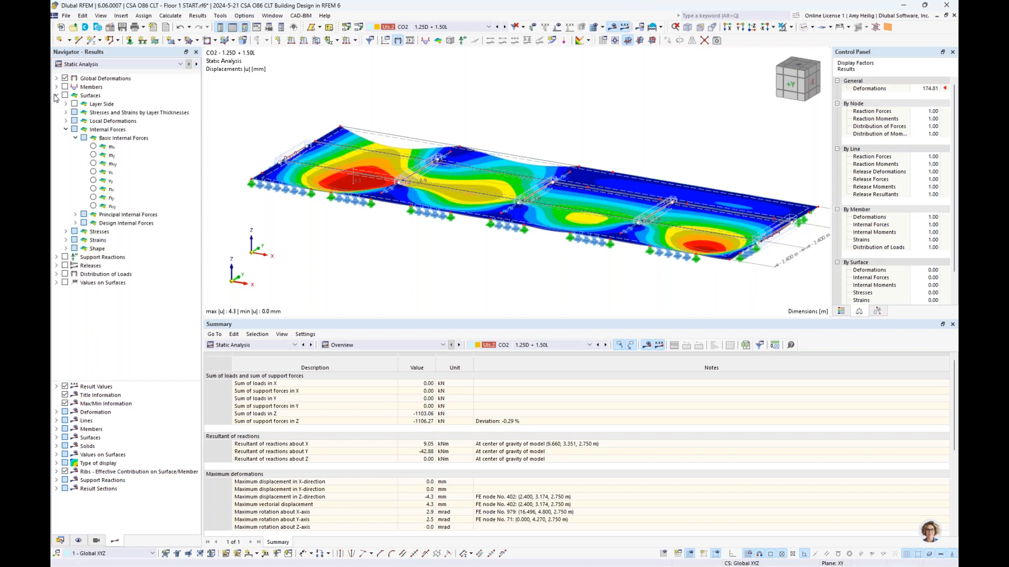
{"action": "left_click", "coordinate": [66, 95]}
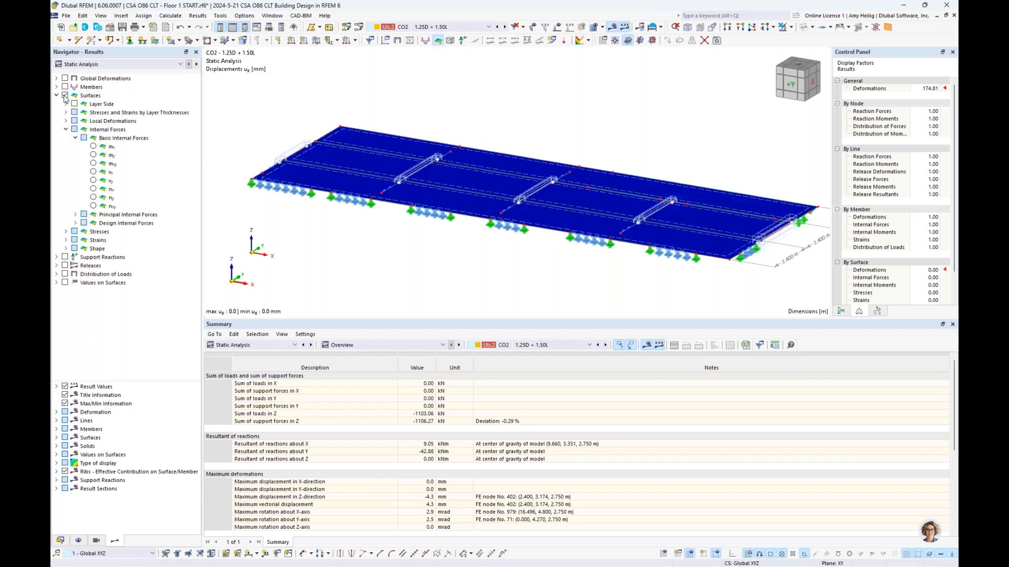
{"action": "left_click", "coordinate": [75, 138]}
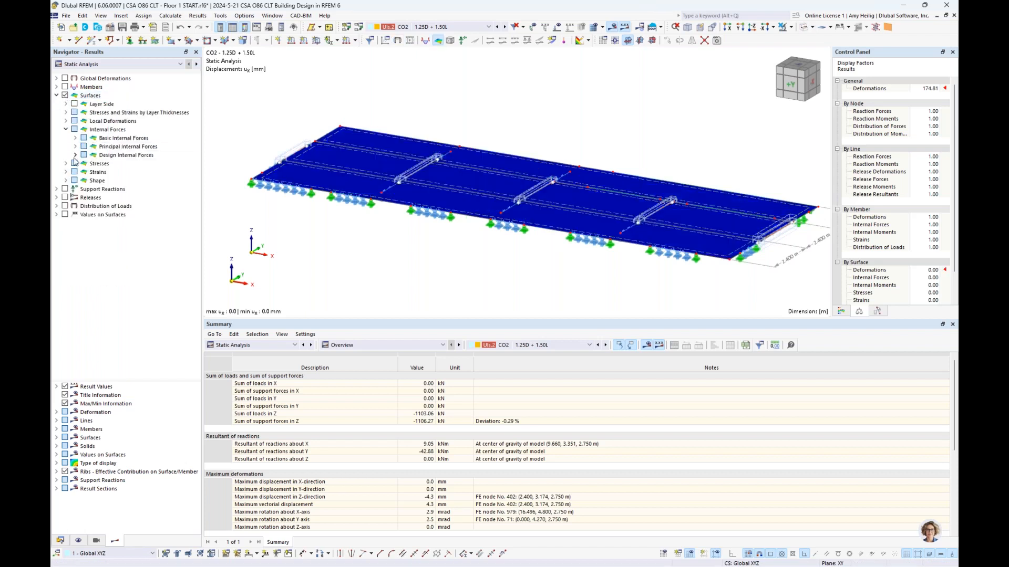
{"action": "left_click", "coordinate": [66, 163]}
{"action": "left_click", "coordinate": [75, 172]}
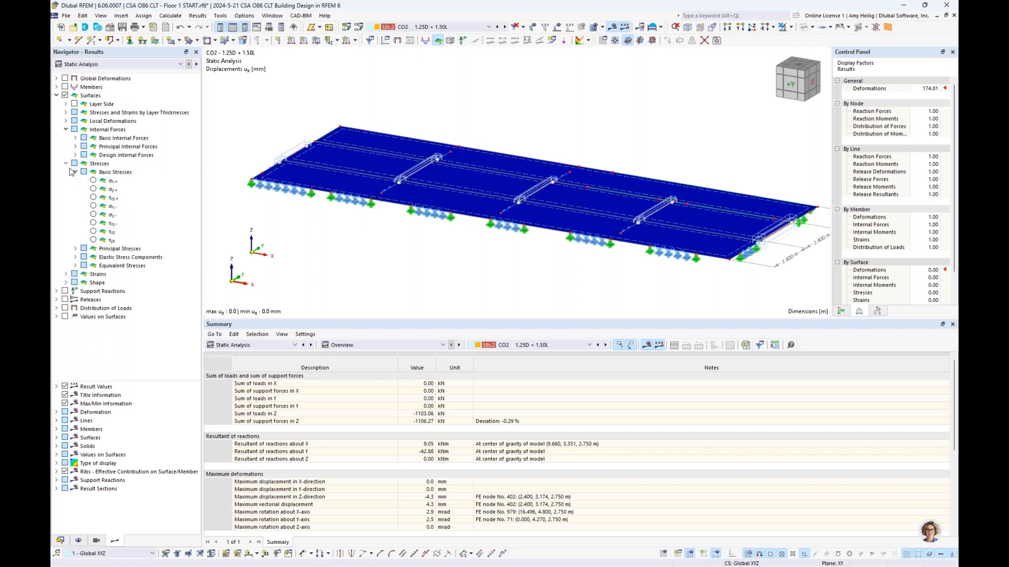
{"action": "left_click", "coordinate": [93, 180]}
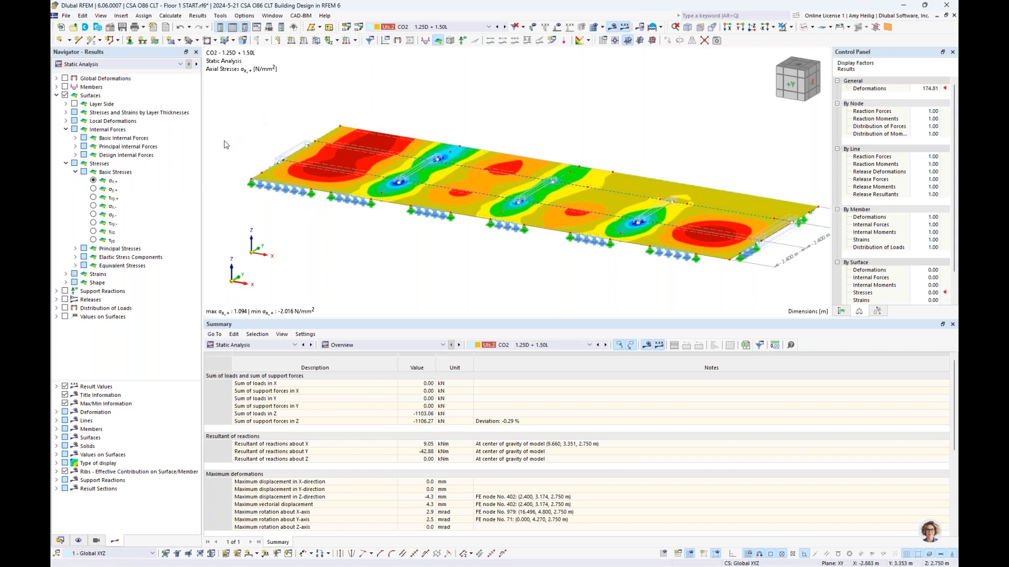
Step: Display the axial stress σx,- for layer 7 using the stresses and strains by layer thicknesses
{"action": "left_click", "coordinate": [66, 112]}
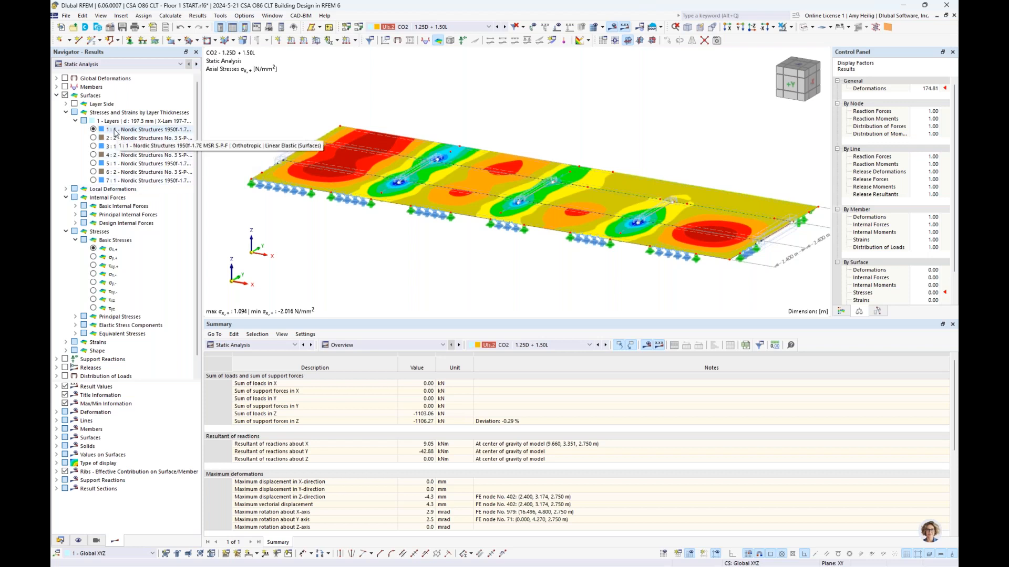
{"action": "left_click", "coordinate": [94, 274]}
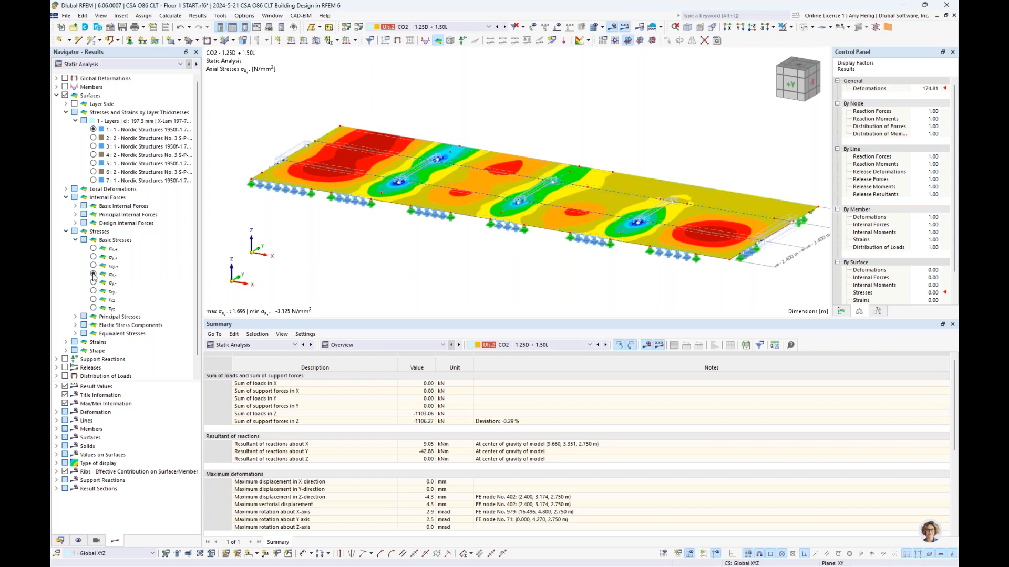
{"action": "left_click", "coordinate": [94, 180]}
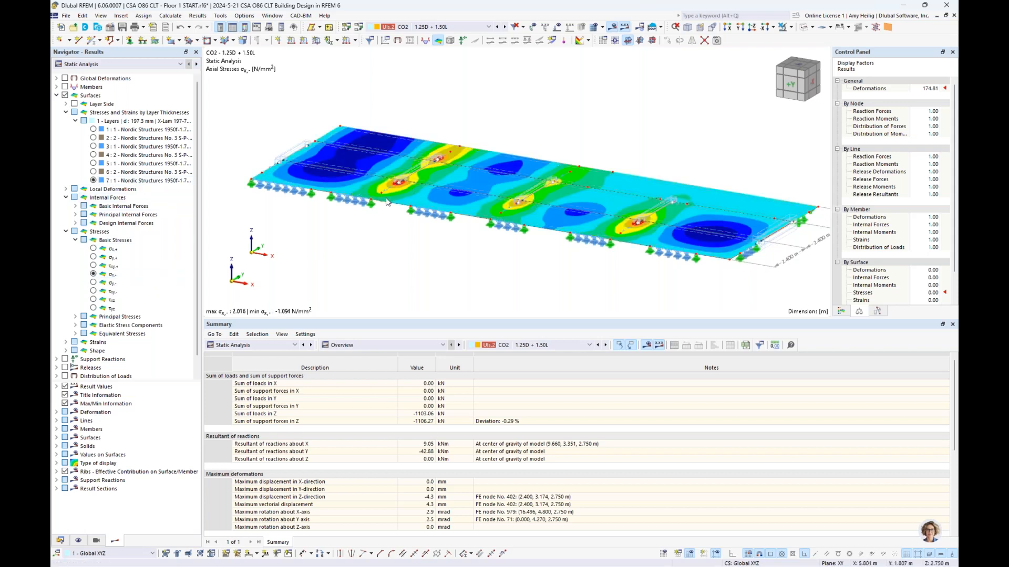
Step: Display the shear stress τxy,+ for layer 4 together with its colour scale
{"action": "left_click", "coordinate": [93, 266]}
{"action": "left_click", "coordinate": [94, 155]}
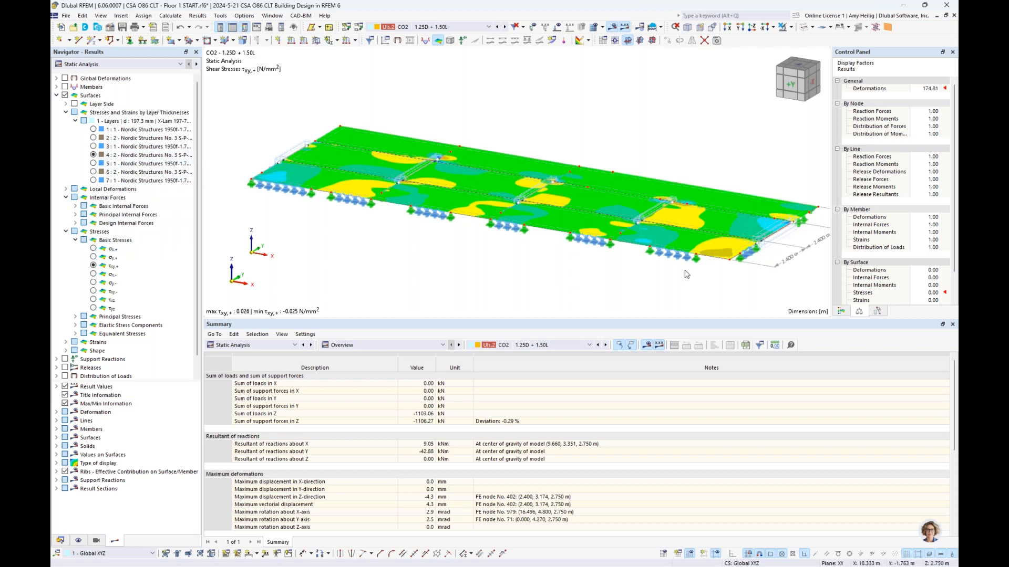
{"action": "left_click", "coordinate": [840, 311]}
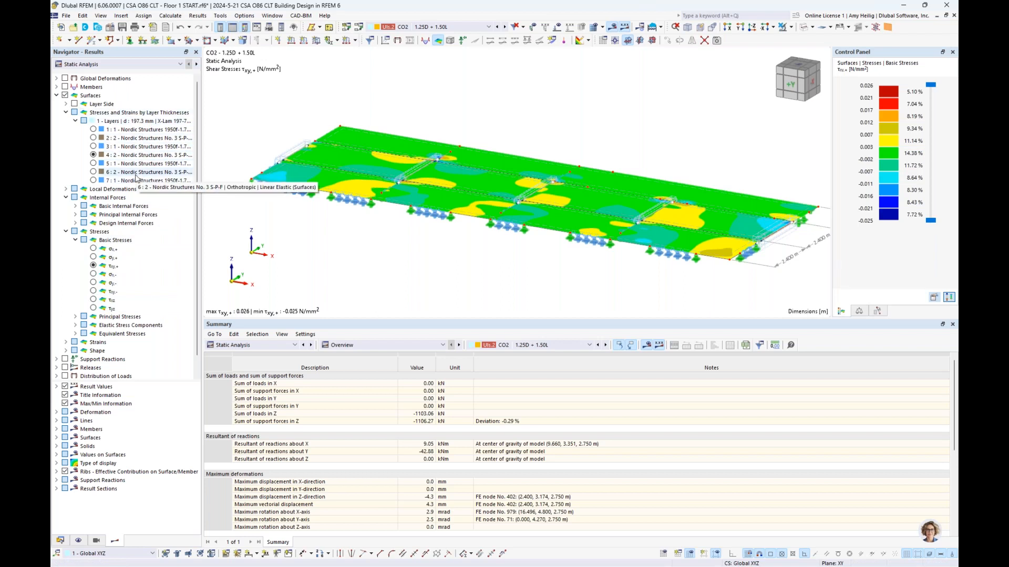
Step: Hide the surface results and display the local deformation uz of the line hinges
{"action": "left_click", "coordinate": [57, 95]}
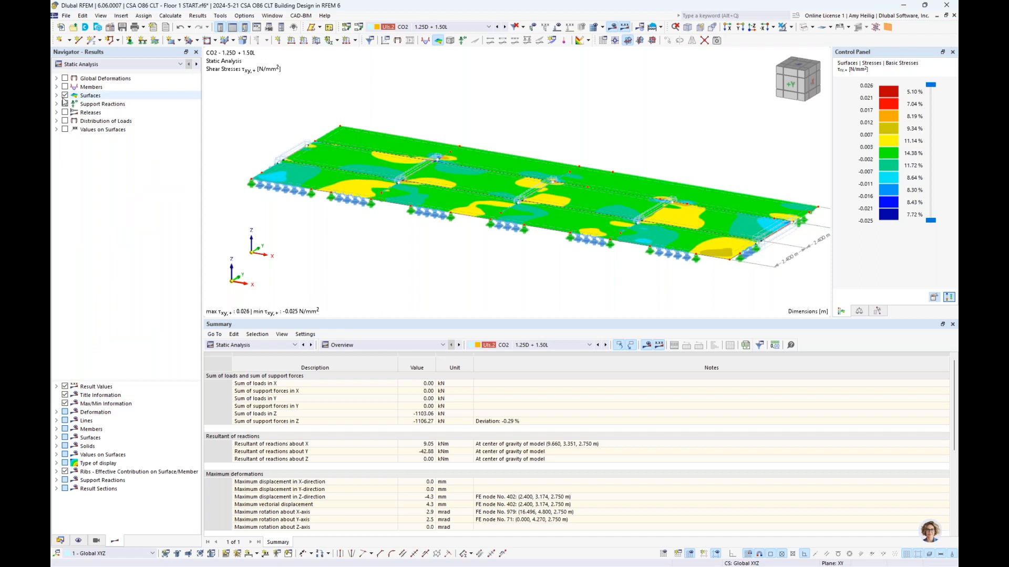
{"action": "left_click", "coordinate": [65, 95]}
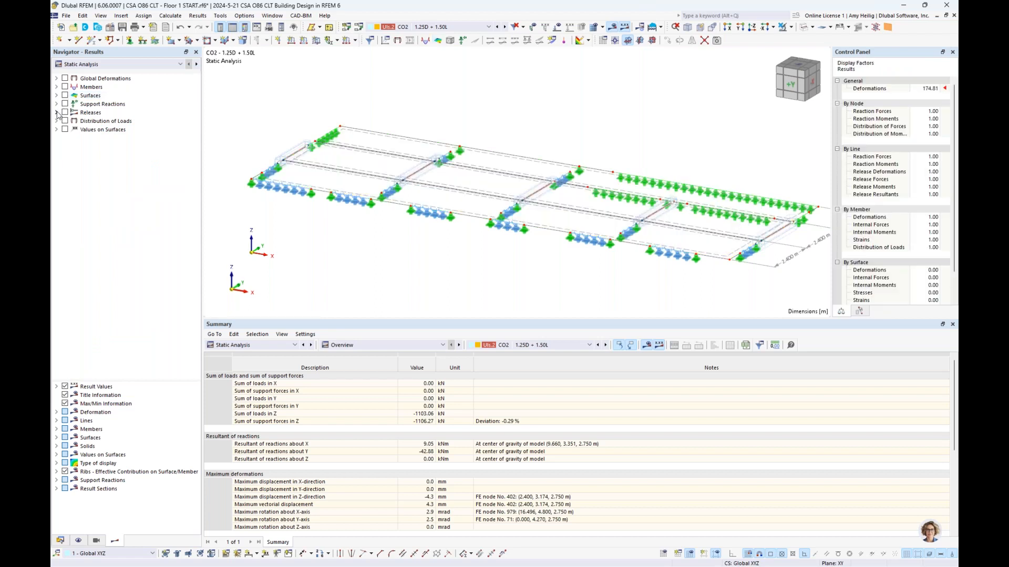
{"action": "left_click", "coordinate": [57, 112]}
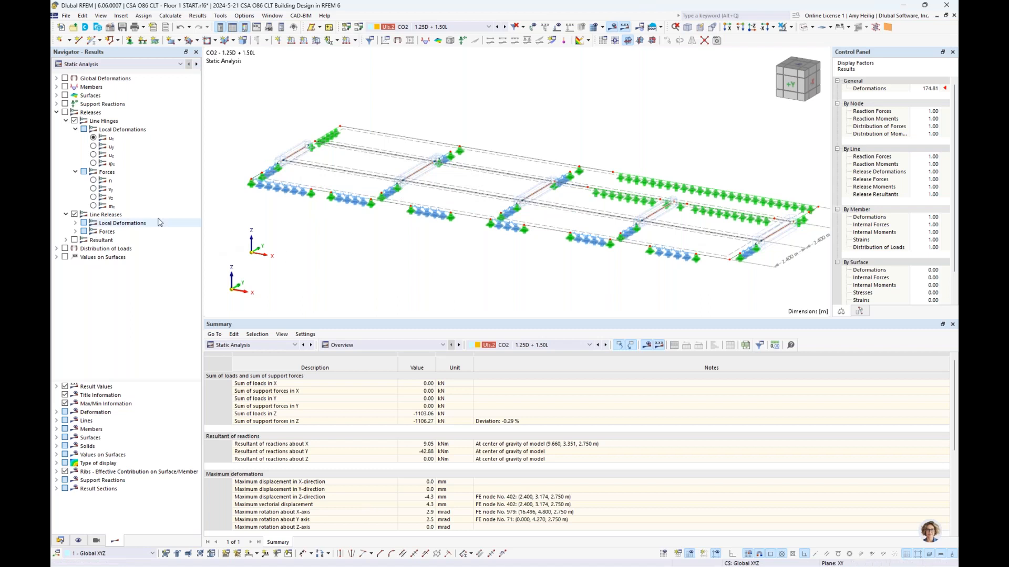
{"action": "left_click", "coordinate": [93, 155]}
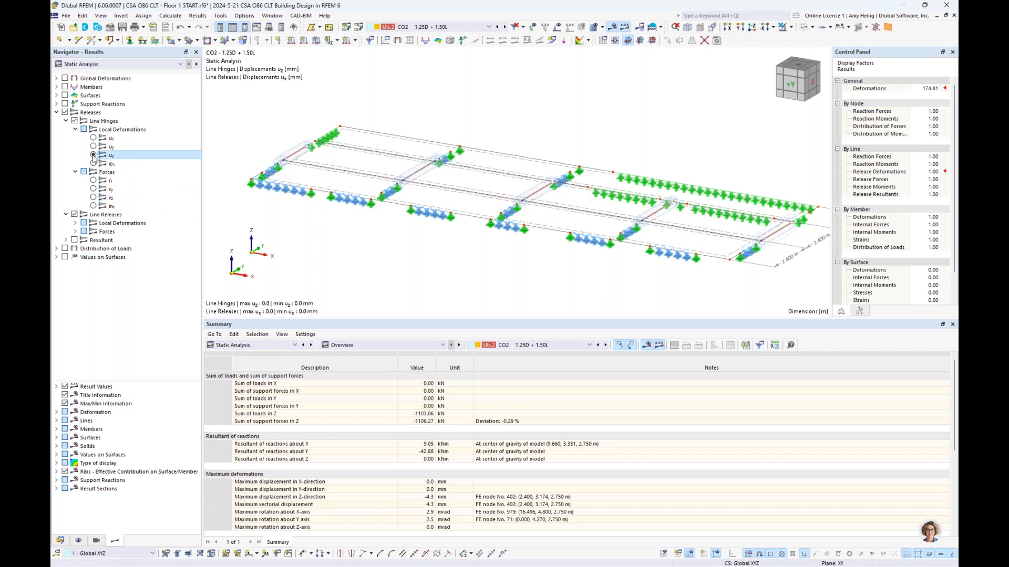
Step: Display the line hinge force vz and open the result diagrams for the line hinge between the first two floor panels
{"action": "left_click", "coordinate": [93, 197]}
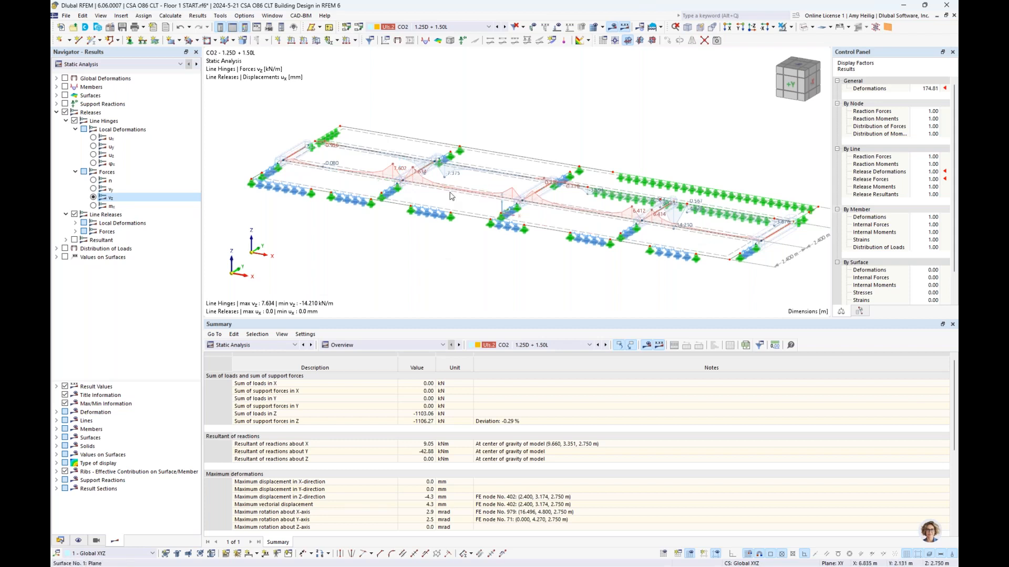
{"action": "scroll", "coordinate": [450, 196], "scroll_direction": "up", "scroll_amount": 2}
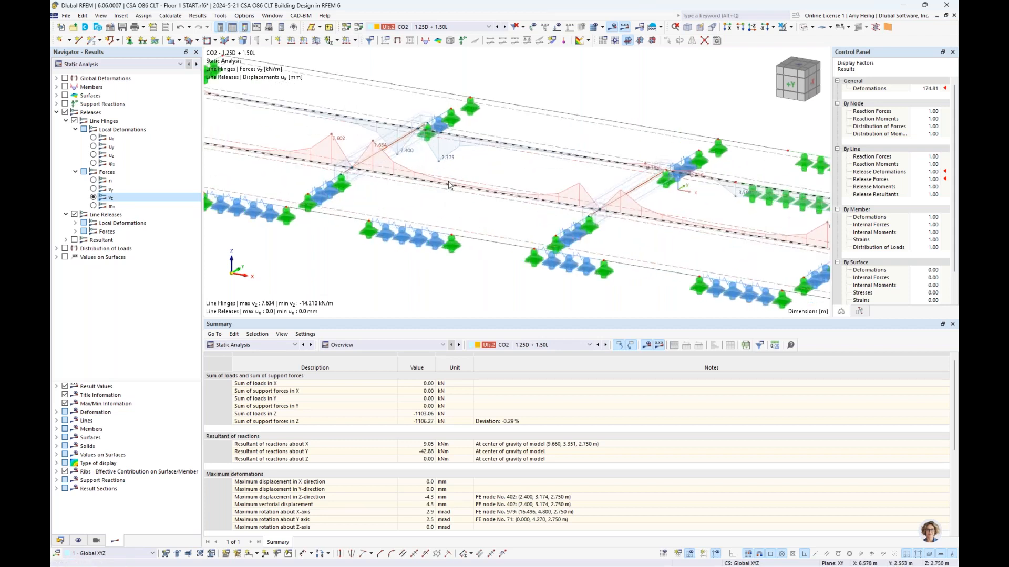
{"action": "scroll", "coordinate": [449, 185], "scroll_direction": "up", "scroll_amount": 2}
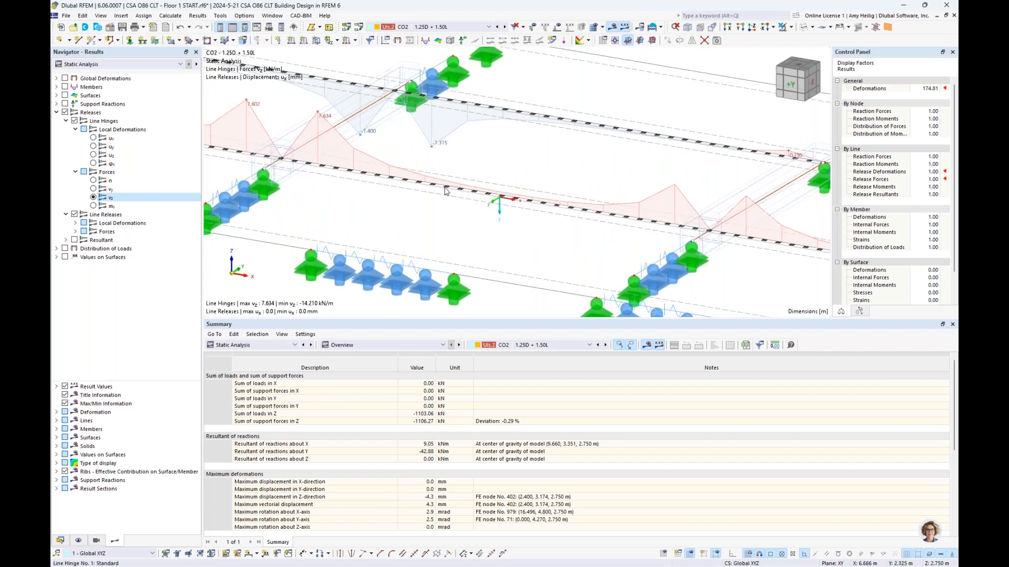
{"action": "right_click", "coordinate": [448, 193]}
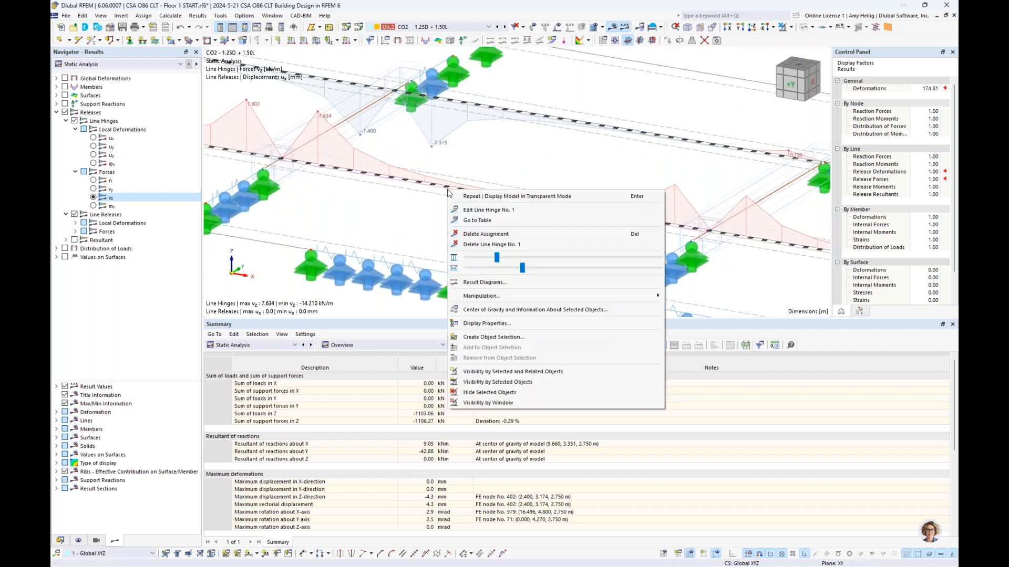
{"action": "left_click", "coordinate": [479, 284]}
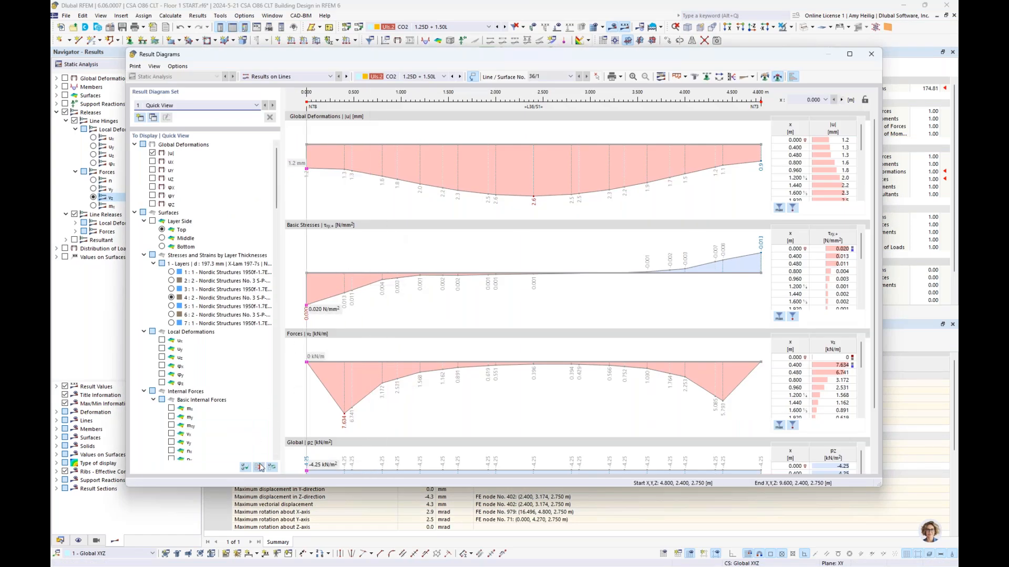
Step: Limit the result diagrams to the line hinge force vz, inspect its distribution along the line, and close the diagrams
{"action": "left_click", "coordinate": [260, 467]}
{"action": "scroll", "coordinate": [243, 356], "scroll_direction": "down", "scroll_amount": 15}
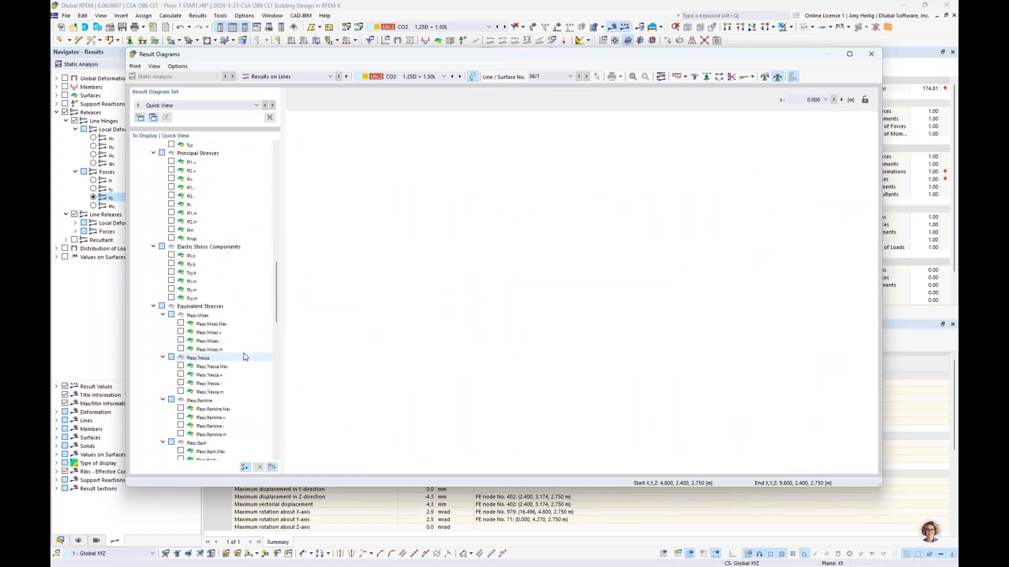
{"action": "scroll", "coordinate": [243, 357], "scroll_direction": "down", "scroll_amount": 15}
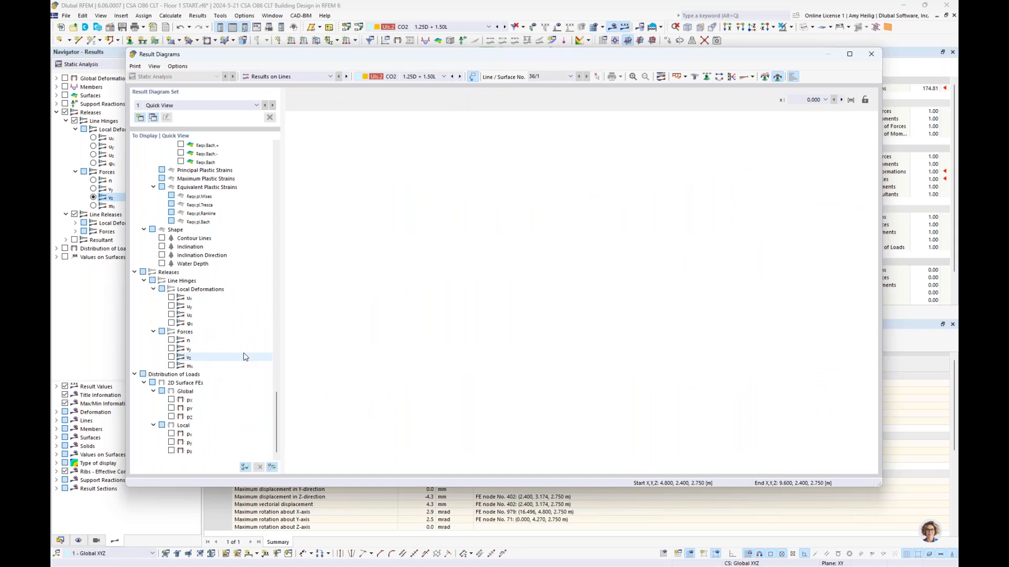
{"action": "left_click", "coordinate": [171, 358]}
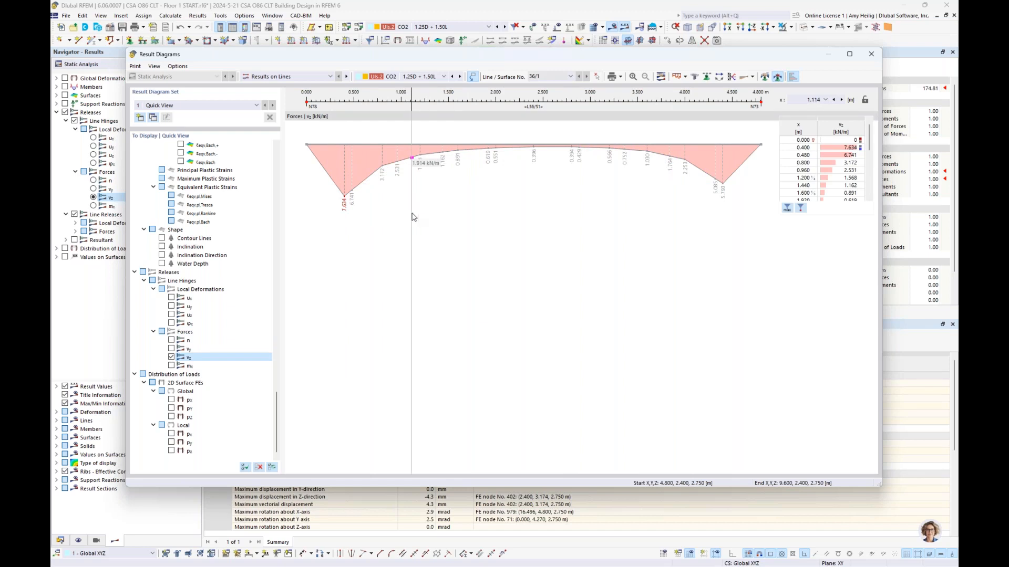
{"action": "left_click", "coordinate": [871, 55]}
{"action": "scroll", "coordinate": [555, 185], "scroll_direction": "down", "scroll_amount": 4}
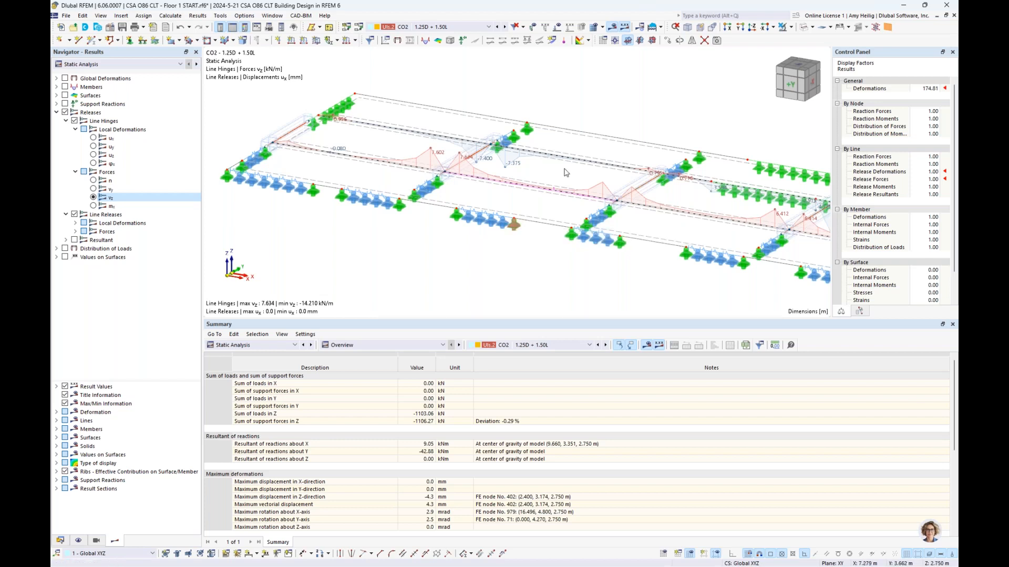
Step: Hide the results and display the floor model with solid shading instead of wireframe
{"action": "left_click", "coordinate": [57, 113]}
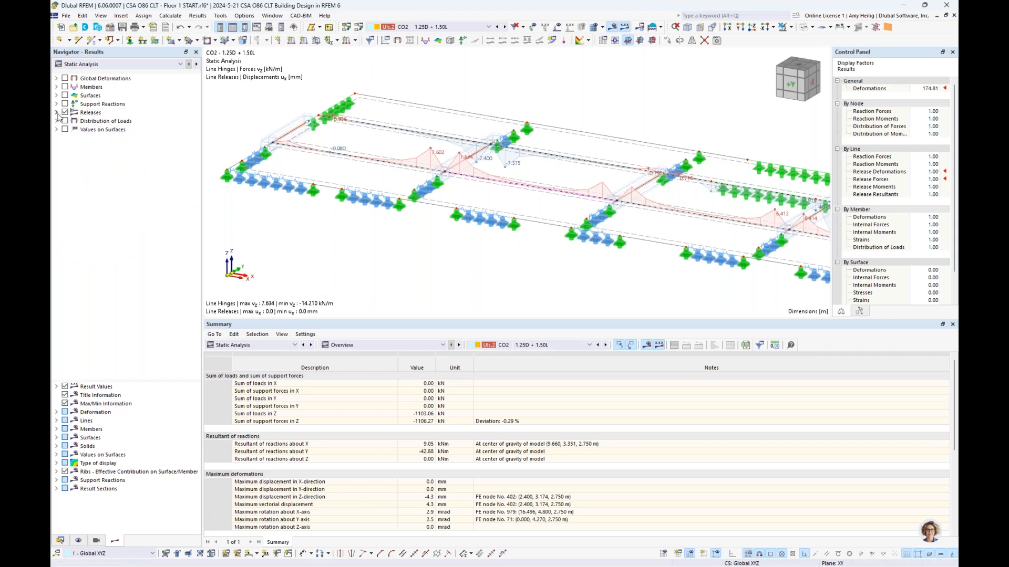
{"action": "left_click", "coordinate": [612, 27]}
{"action": "left_click", "coordinate": [804, 27]}
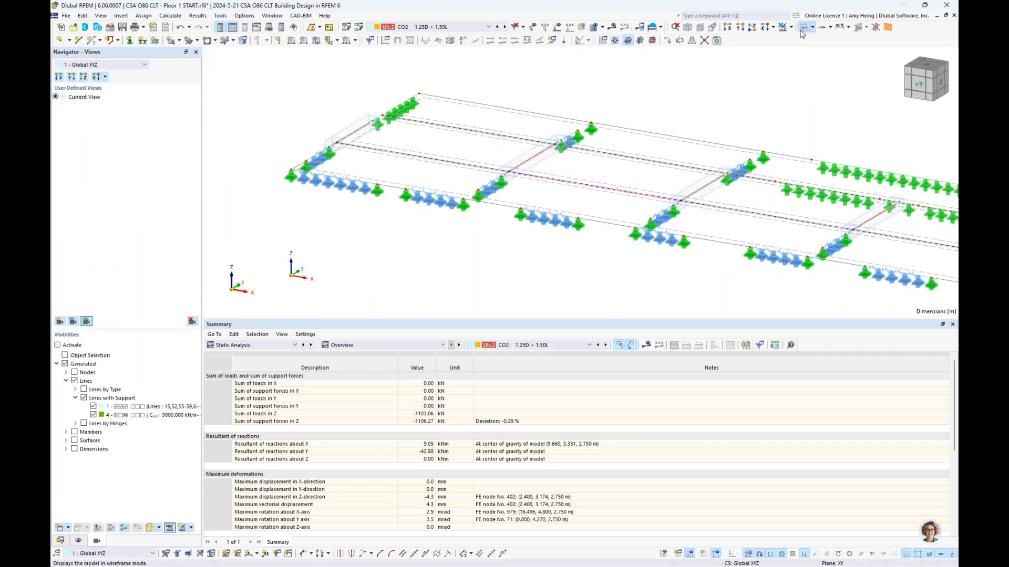
{"action": "middle_click_drag", "start_coordinate": [784, 133], "coordinate": [688, 131]}
{"action": "scroll", "coordinate": [688, 130], "scroll_direction": "down", "scroll_amount": 2}
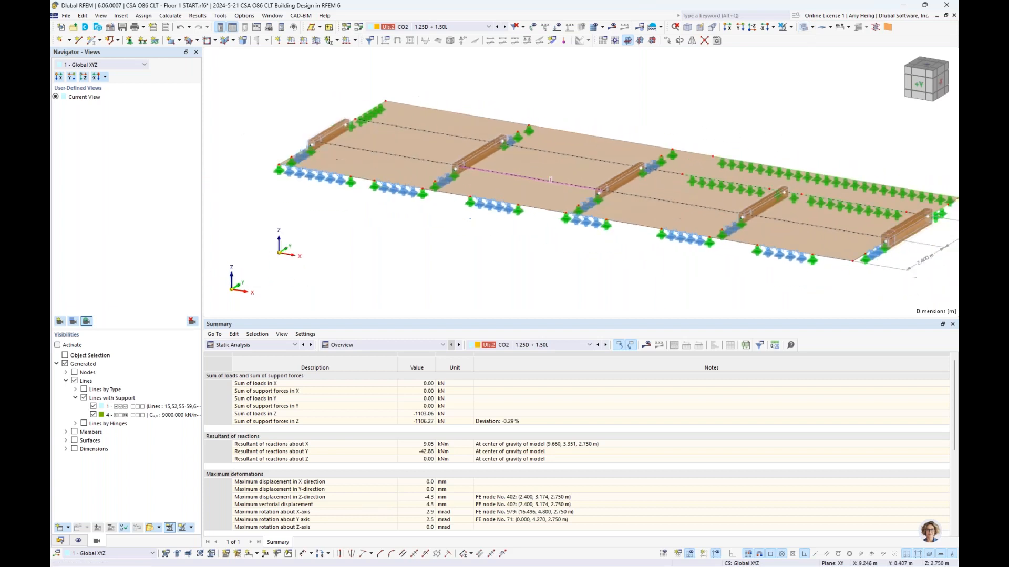
{"action": "scroll", "coordinate": [703, 128], "scroll_direction": "down", "scroll_amount": 2}
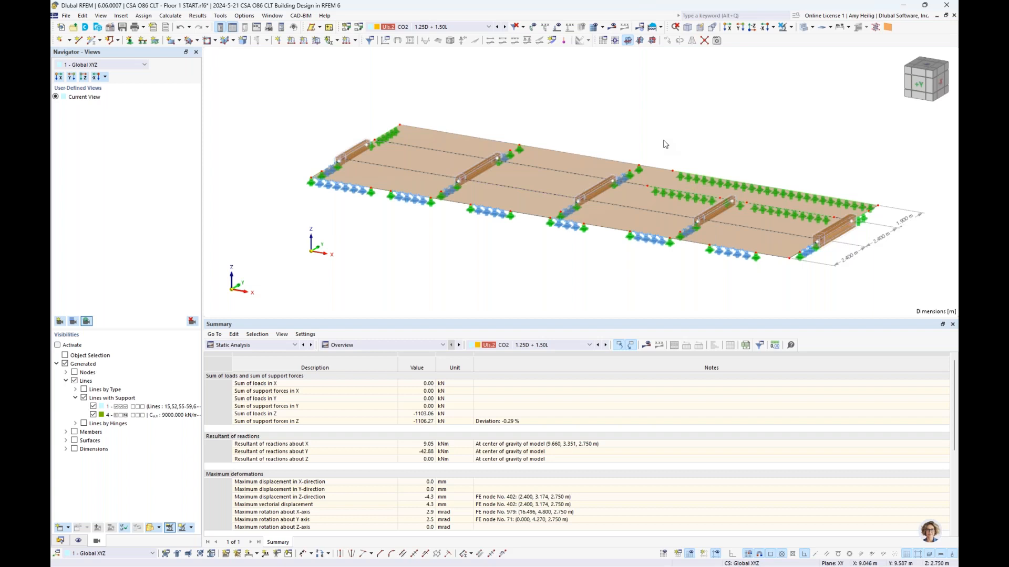
{"action": "middle_click_drag", "start_coordinate": [749, 151], "coordinate": [682, 139]}
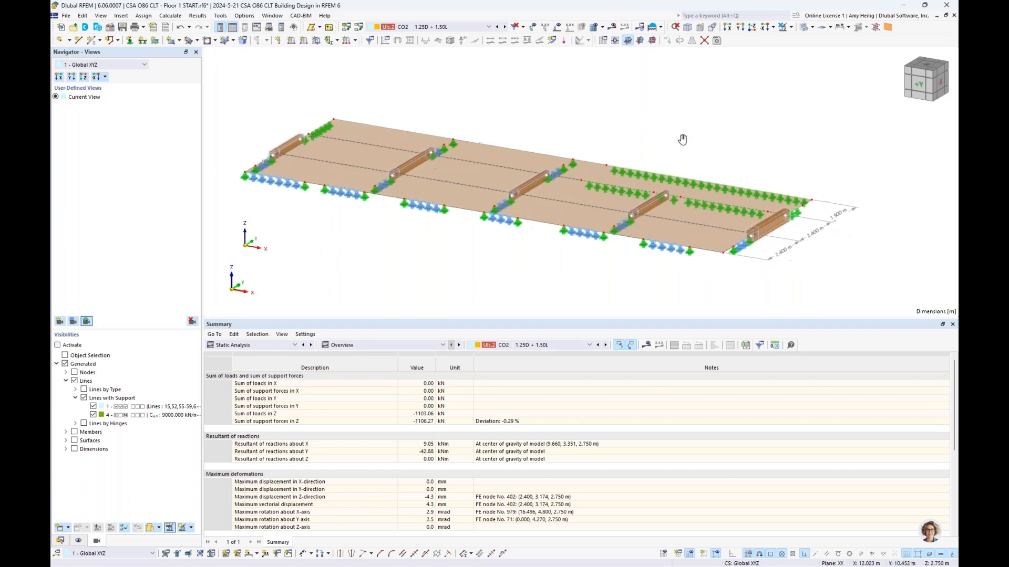
Step: Open the base data of the Floor 1 START model and activate the Modal Analysis add-on
{"action": "left_click", "coordinate": [60, 541]}
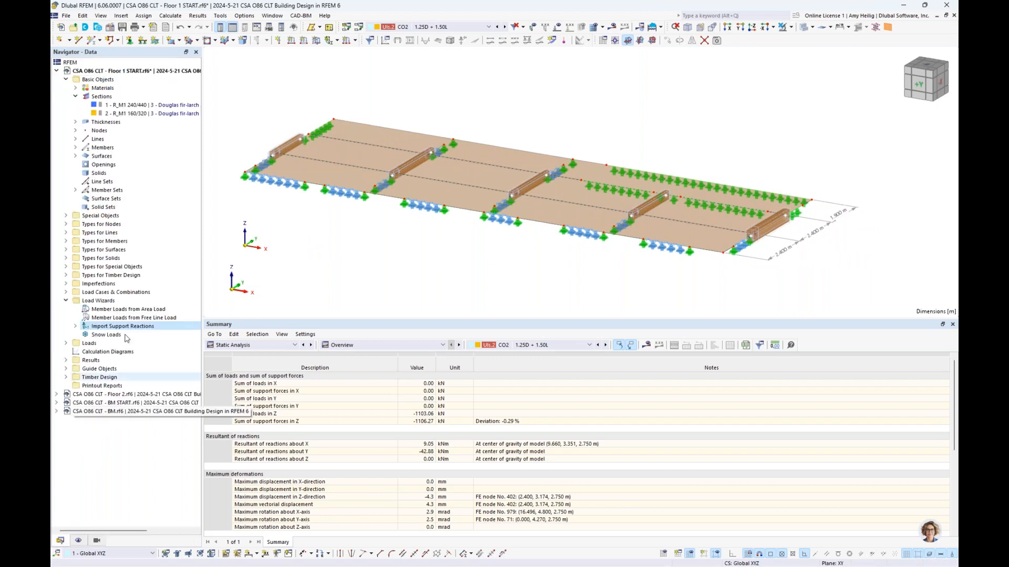
{"action": "right_click", "coordinate": [122, 72]}
{"action": "left_click", "coordinate": [132, 78]}
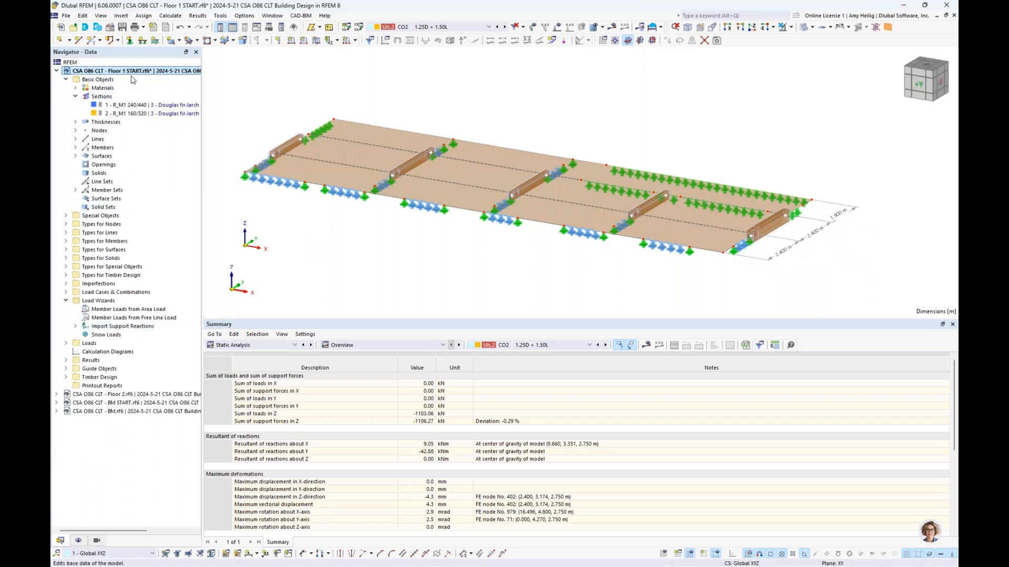
{"action": "left_click", "coordinate": [395, 142]}
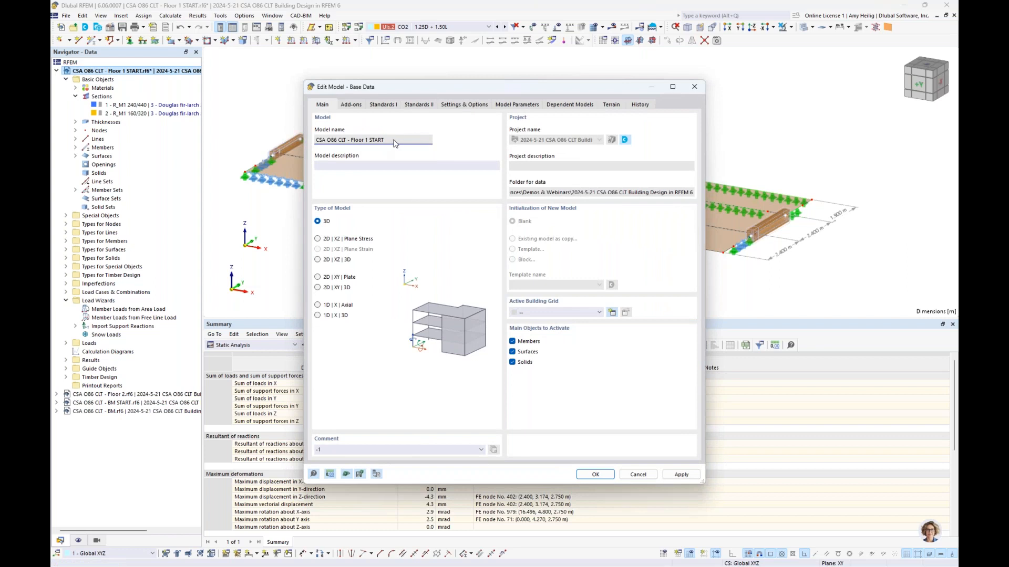
{"action": "left_click", "coordinate": [351, 105]}
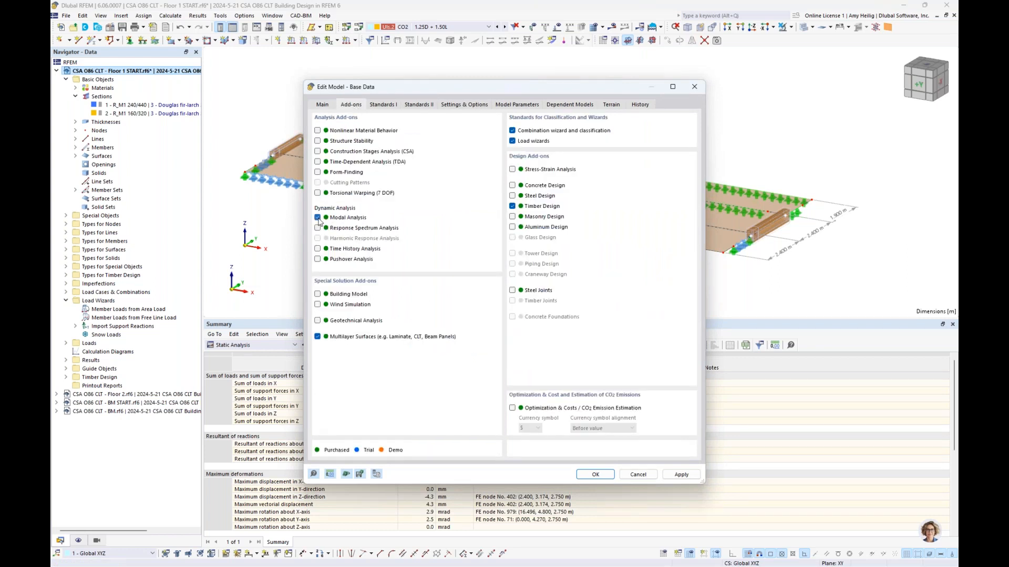
Step: Set the dynamic analysis standard to NBC, edition 2020, and accept the base data
{"action": "left_click", "coordinate": [384, 105]}
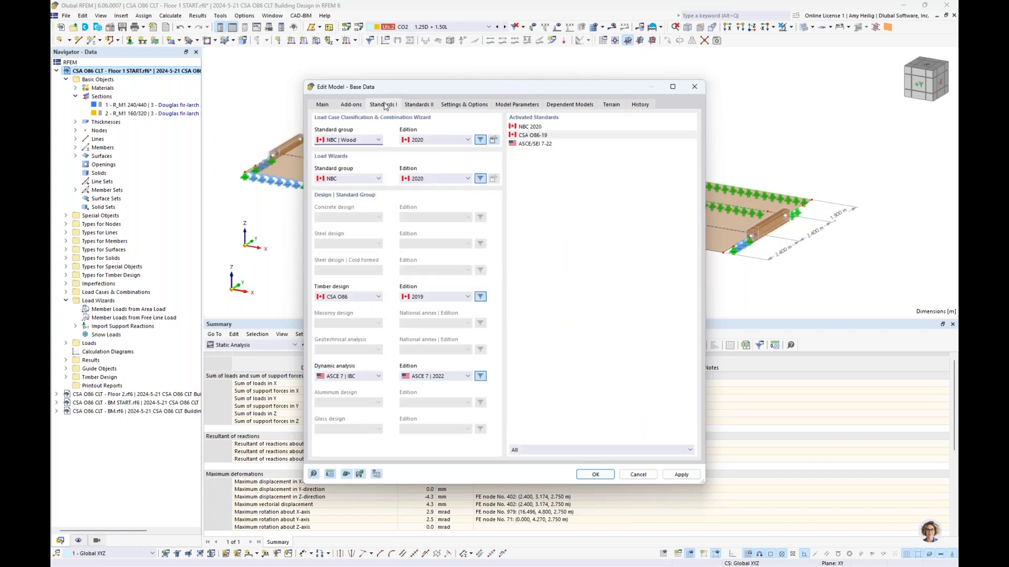
{"action": "left_click", "coordinate": [349, 376]}
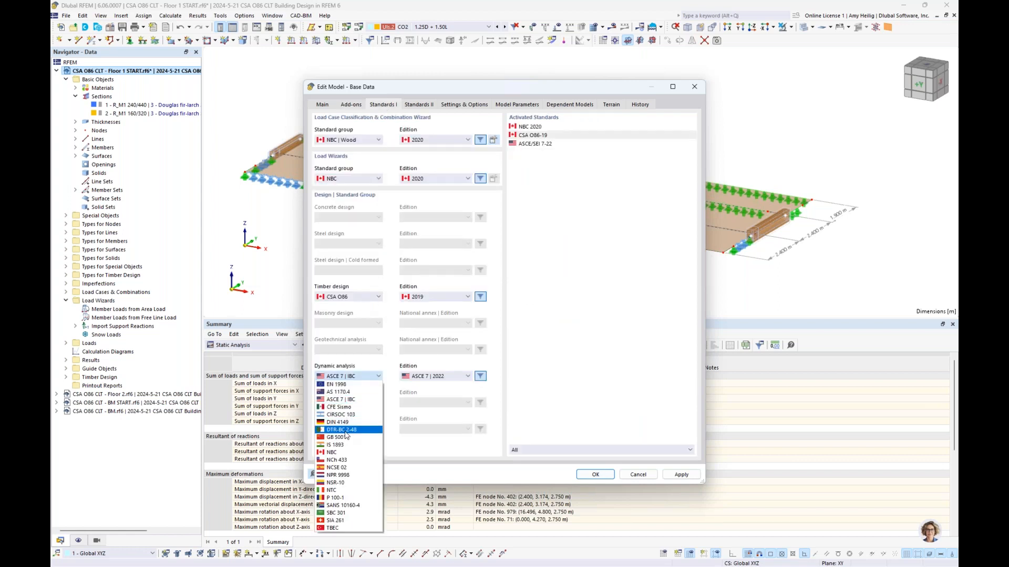
{"action": "left_click", "coordinate": [342, 451]}
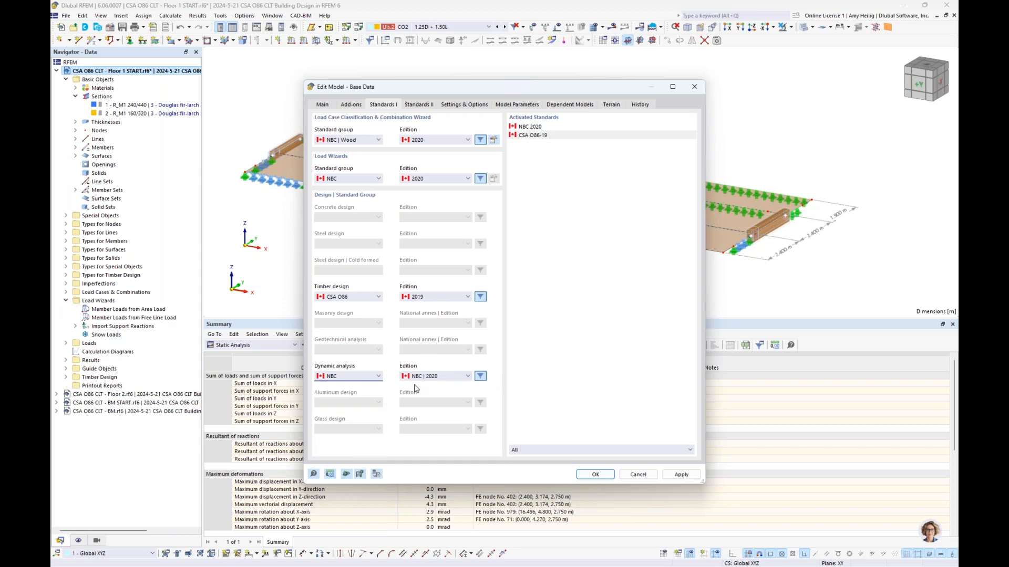
{"action": "left_click", "coordinate": [593, 474]}
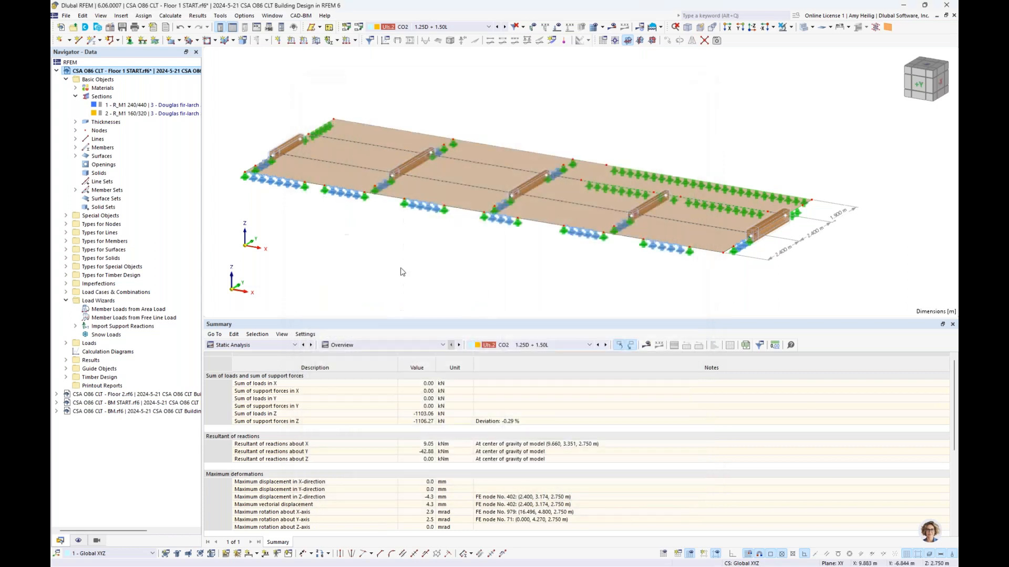
Step: Create a new load case named Modal with the analysis type Modal Analysis
{"action": "left_click", "coordinate": [359, 27]}
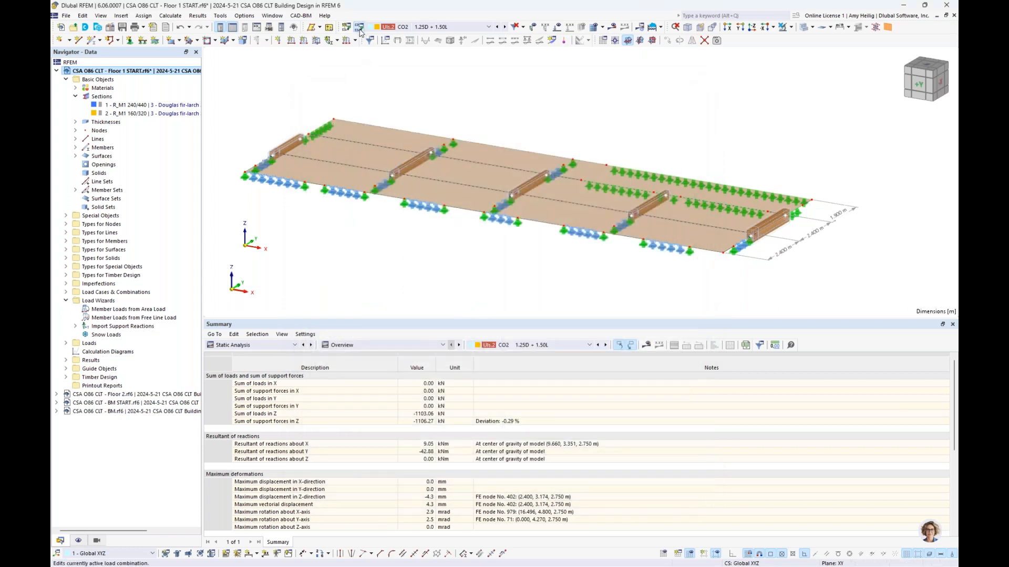
{"action": "left_click", "coordinate": [219, 100]}
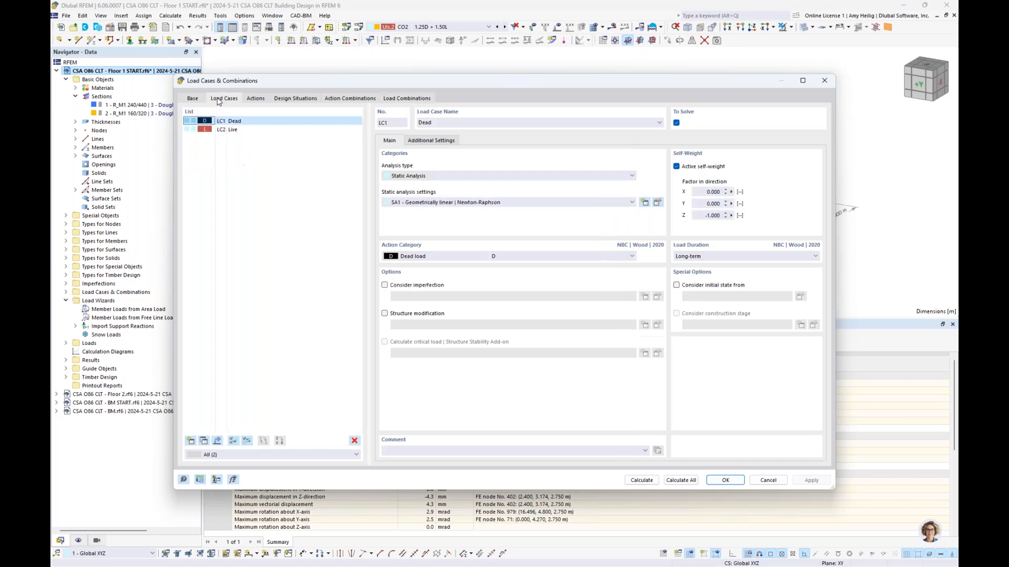
{"action": "left_click", "coordinate": [191, 441]}
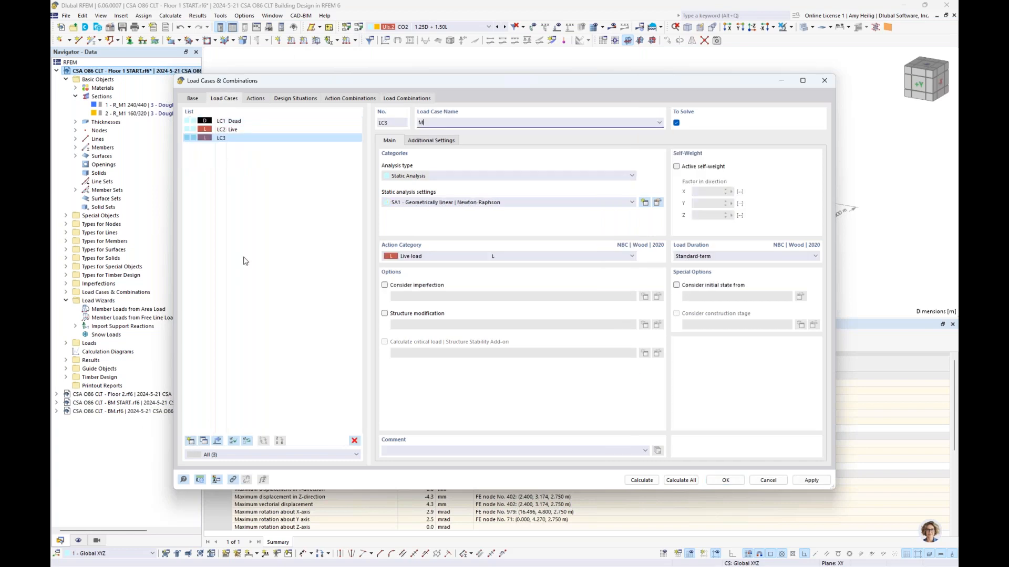
{"action": "left_click", "coordinate": [410, 176]}
{"action": "left_click", "coordinate": [411, 192]}
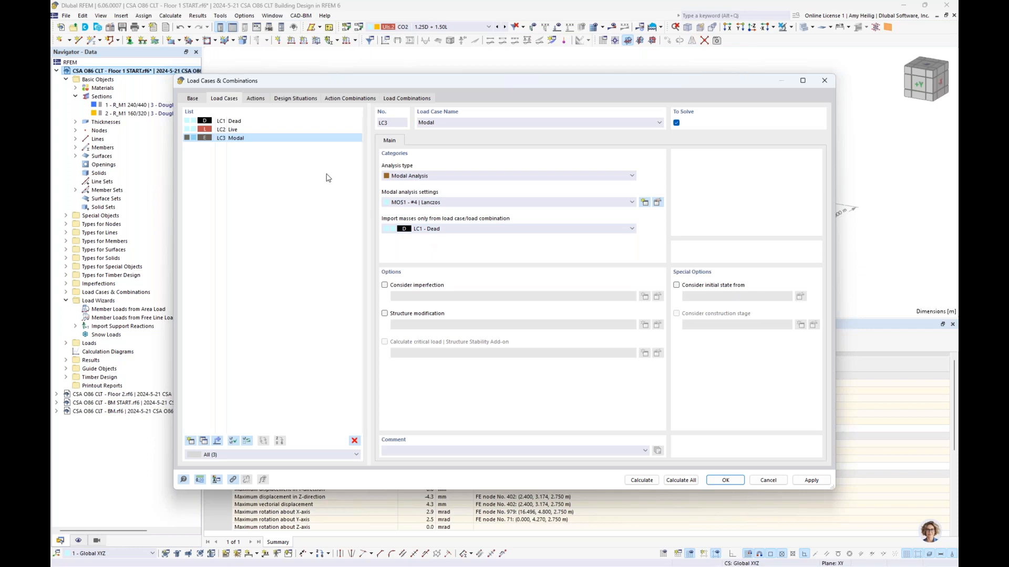
Step: Add a design situation of type Effective Seismic Weight and deactivate it for Timber Design
{"action": "left_click", "coordinate": [295, 99]}
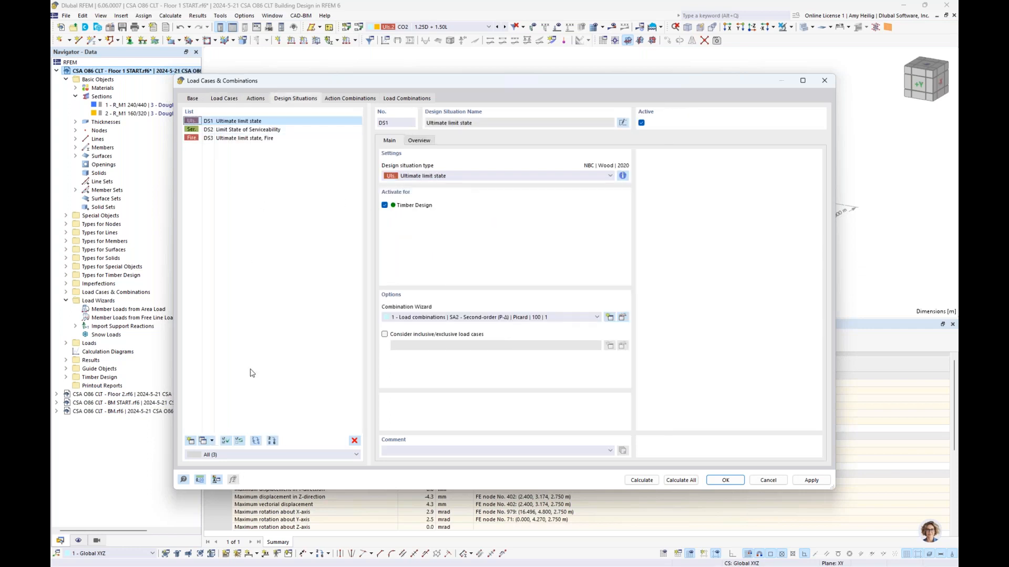
{"action": "left_click", "coordinate": [190, 442]}
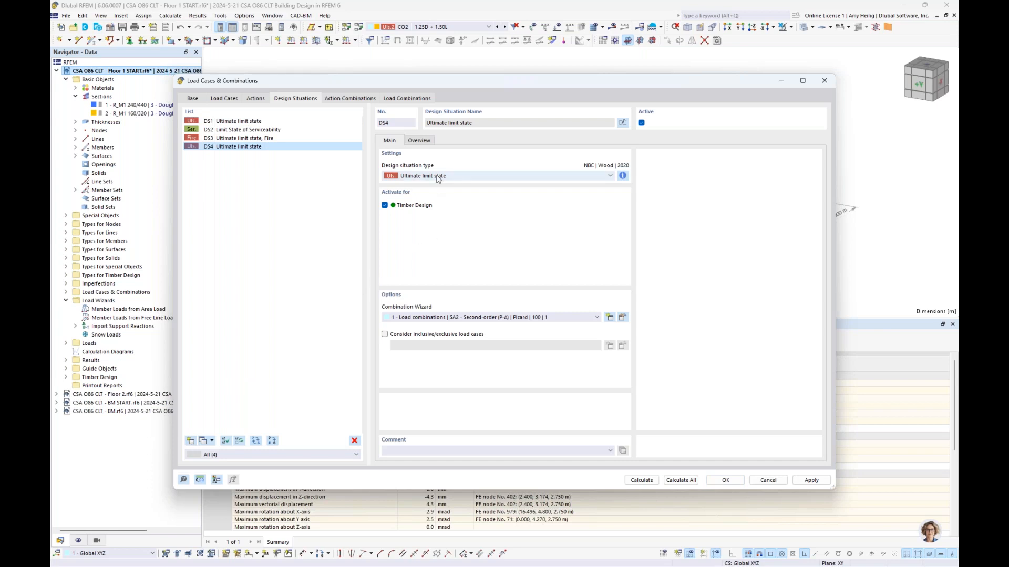
{"action": "left_click", "coordinate": [438, 177]}
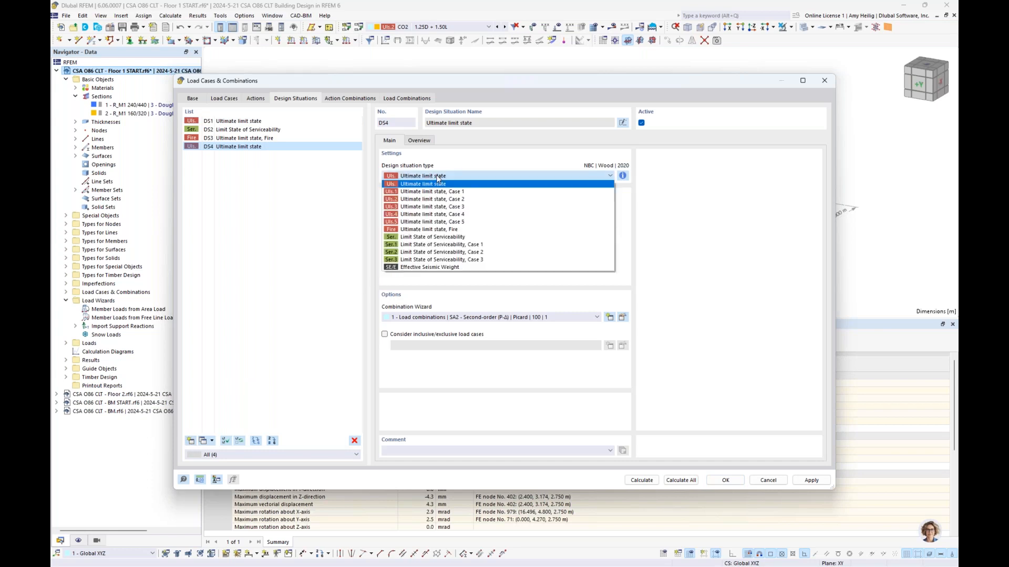
{"action": "left_click", "coordinate": [437, 268]}
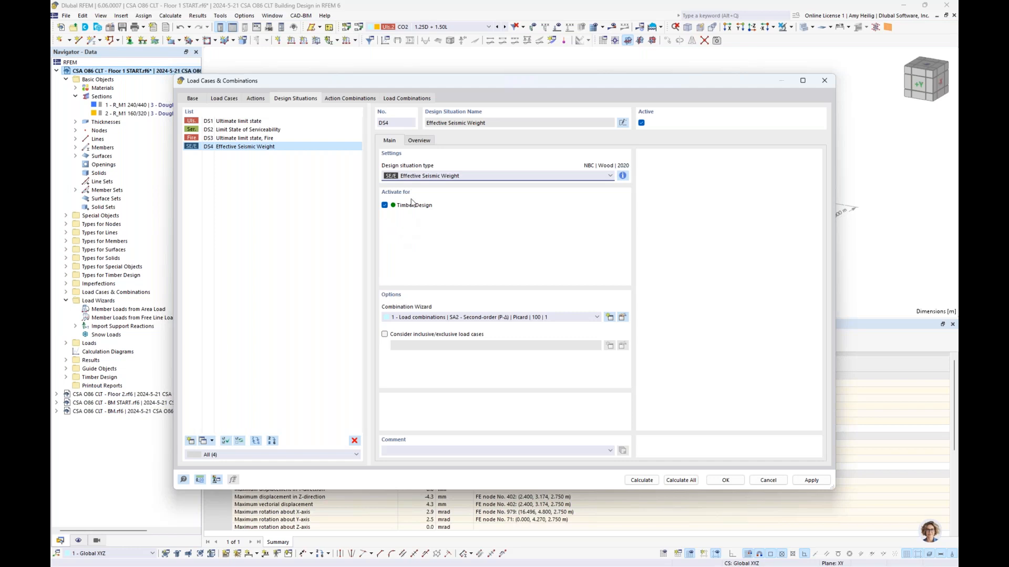
{"action": "left_click", "coordinate": [385, 206]}
Step: Include the Live load case in the Effective Seismic Weight design situation and check the generated load combinations
{"action": "left_click", "coordinate": [224, 98]}
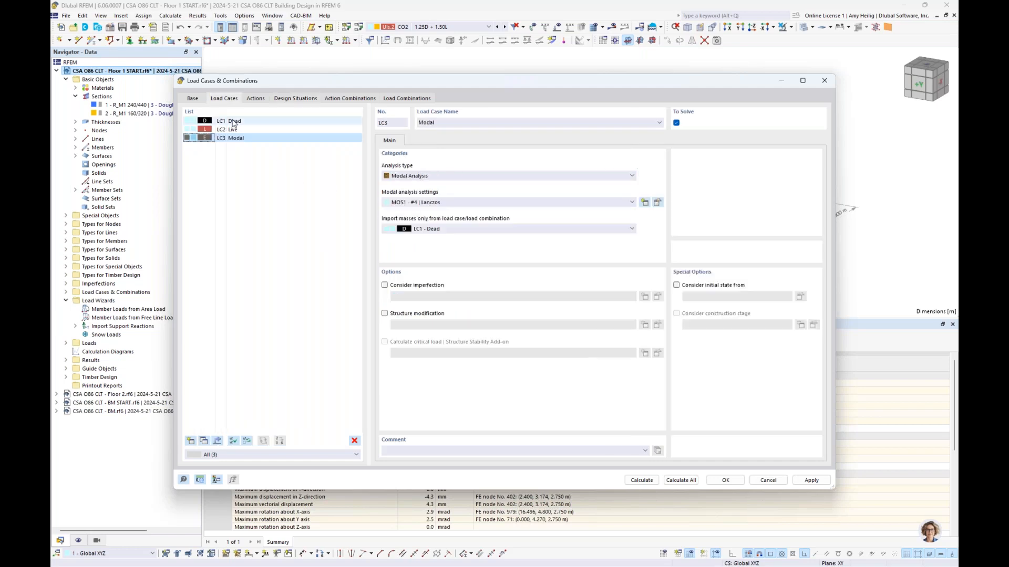
{"action": "left_click", "coordinate": [241, 130]}
{"action": "left_click", "coordinate": [428, 141]}
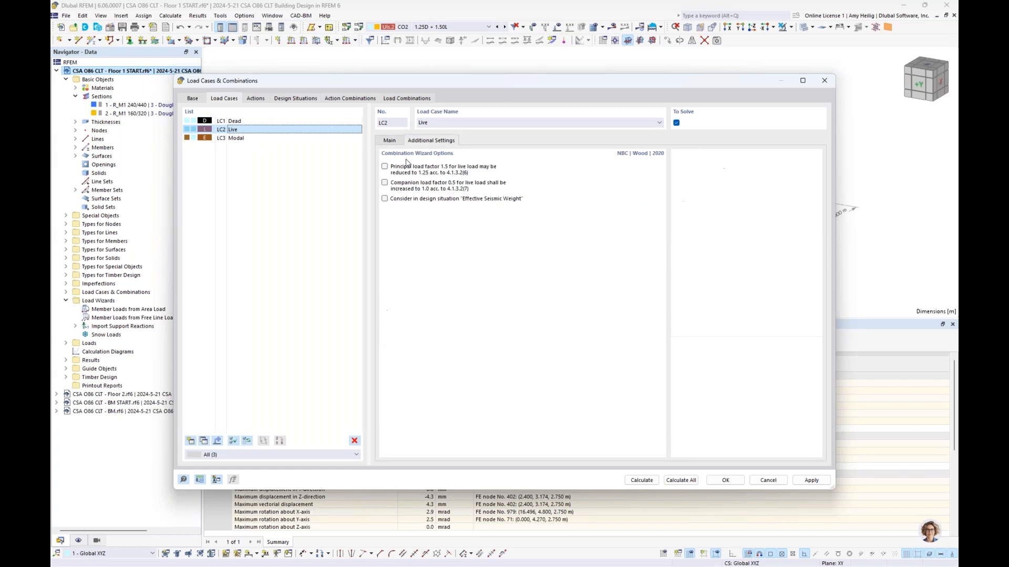
{"action": "left_click", "coordinate": [384, 200]}
{"action": "left_click", "coordinate": [407, 99]}
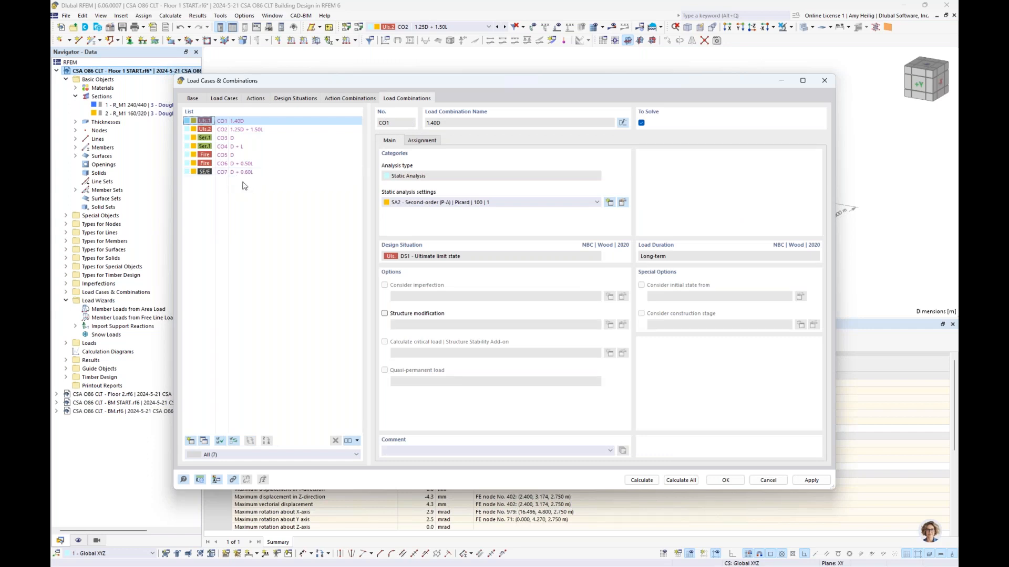
Step: Set the Modal load case to import its masses only from load combination CO7 - D + 0.60L
{"action": "left_click", "coordinate": [233, 99]}
{"action": "left_click", "coordinate": [241, 138]}
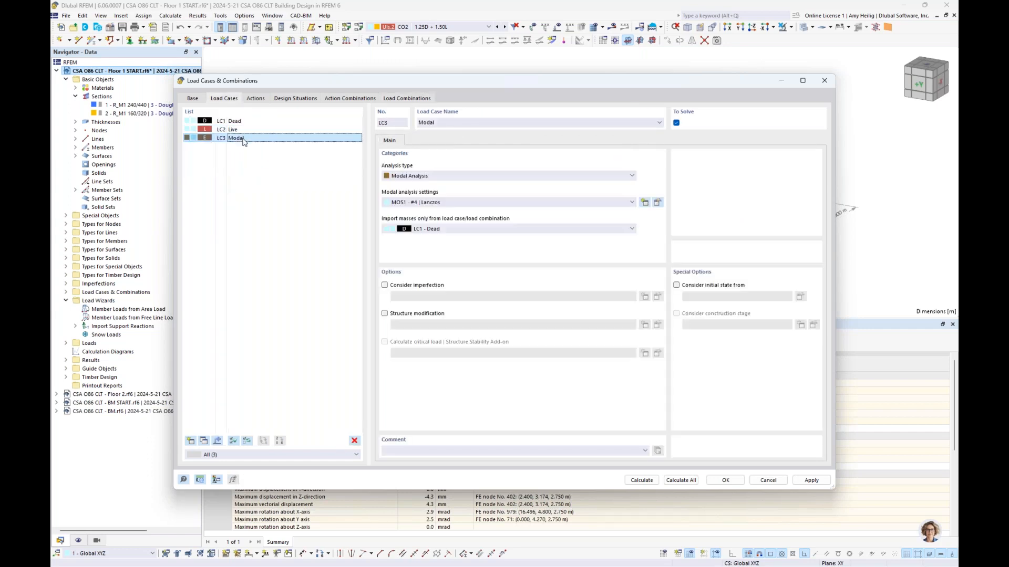
{"action": "left_click", "coordinate": [440, 229]}
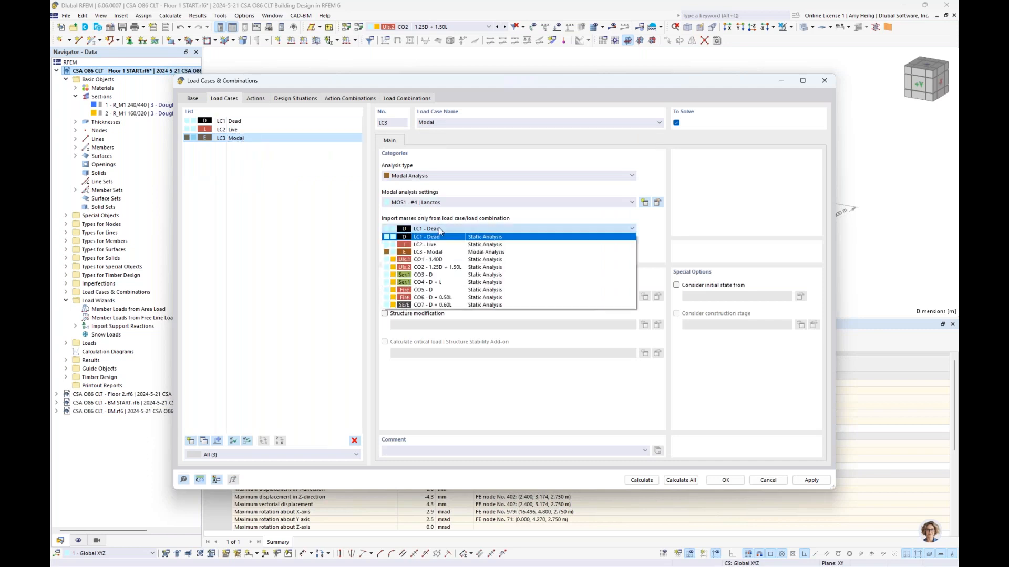
{"action": "left_click", "coordinate": [448, 306]}
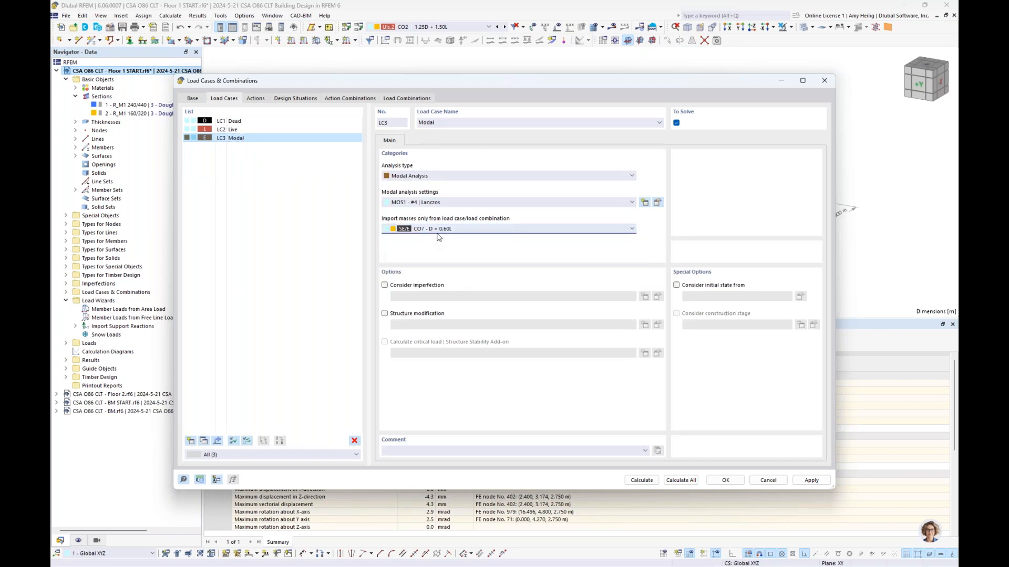
Step: Limit the mass matrix of the Modal load case's analysis settings to the Z direction only and calculate the load case
{"action": "left_click", "coordinate": [658, 203]}
{"action": "left_click", "coordinate": [580, 230]}
{"action": "left_click", "coordinate": [580, 240]}
{"action": "left_click", "coordinate": [636, 230]}
{"action": "left_click", "coordinate": [635, 251]}
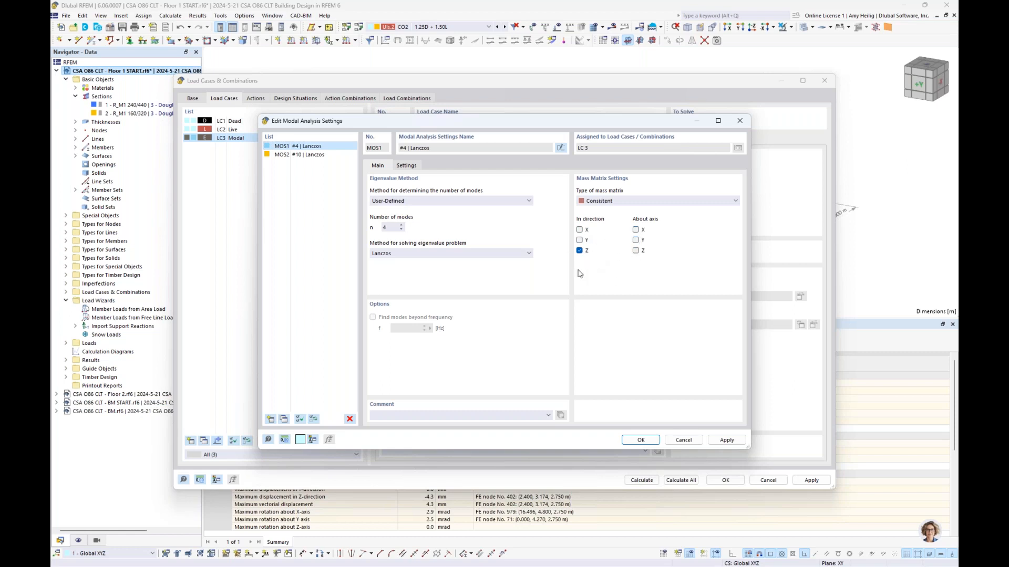
{"action": "left_click", "coordinate": [632, 442]}
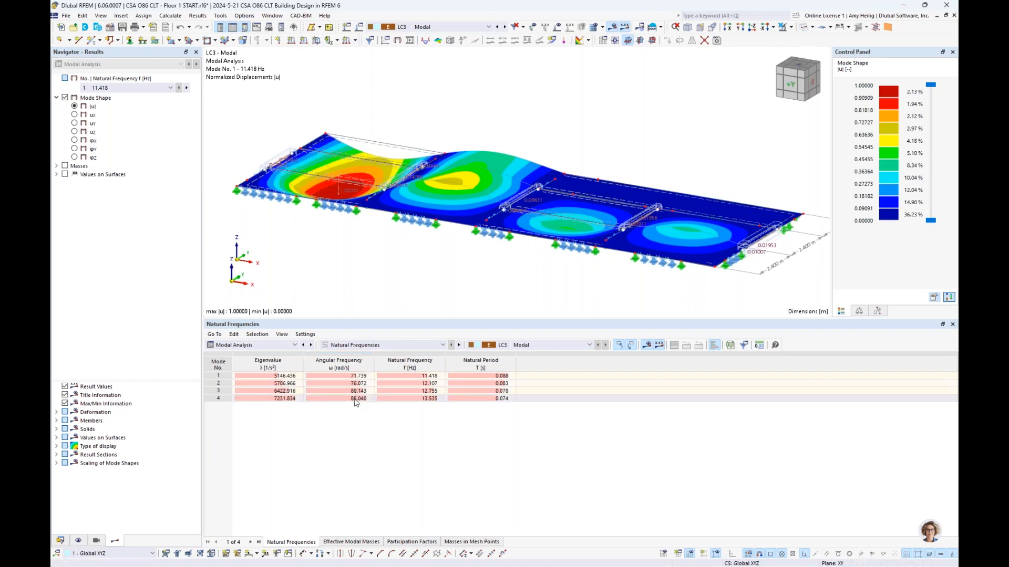
Step: Compare the mode shapes of the first three natural frequencies, ending on mode 1
{"action": "left_click", "coordinate": [397, 376]}
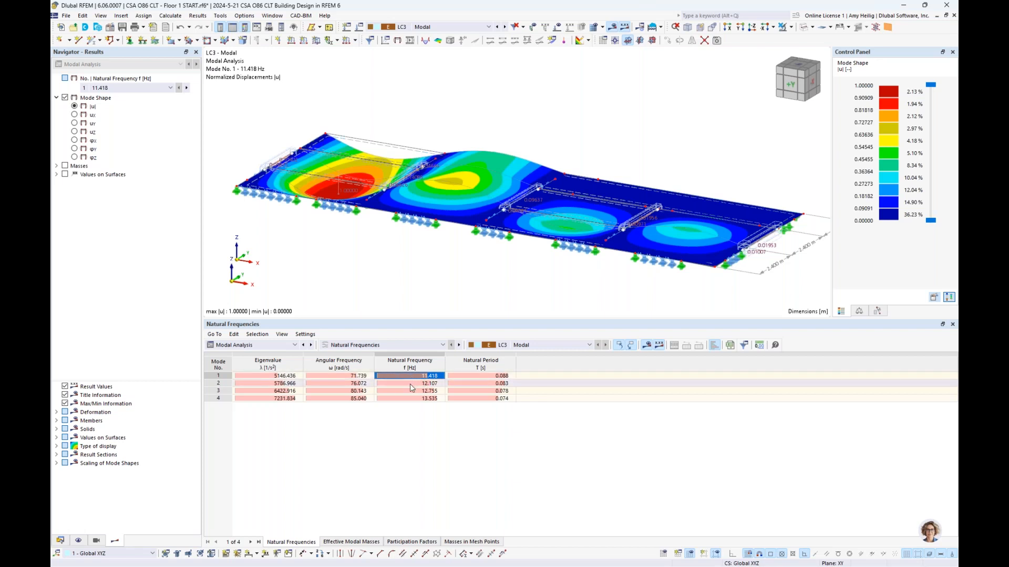
{"action": "left_click", "coordinate": [412, 384]}
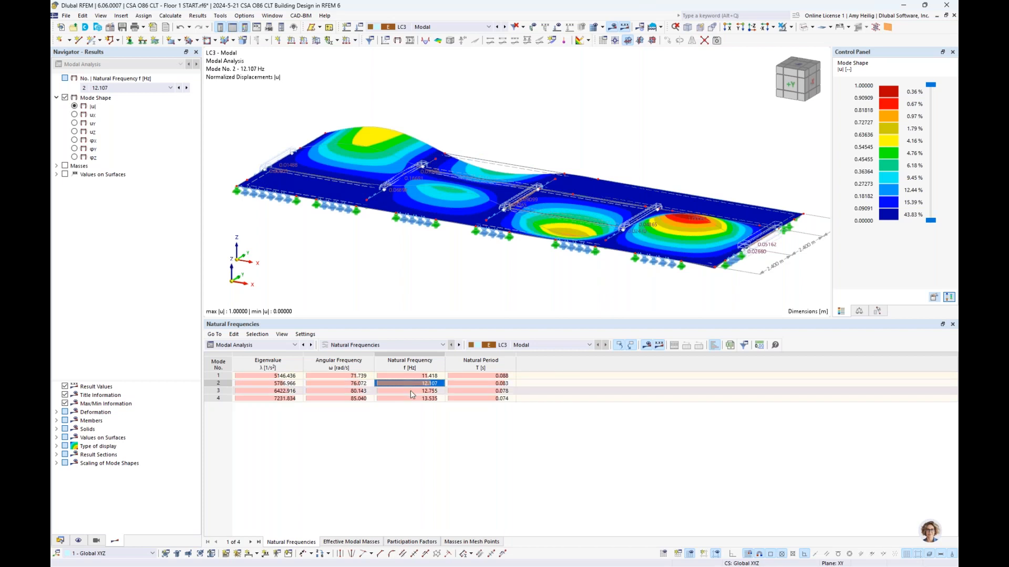
{"action": "left_click", "coordinate": [411, 390]}
{"action": "left_click", "coordinate": [421, 377]}
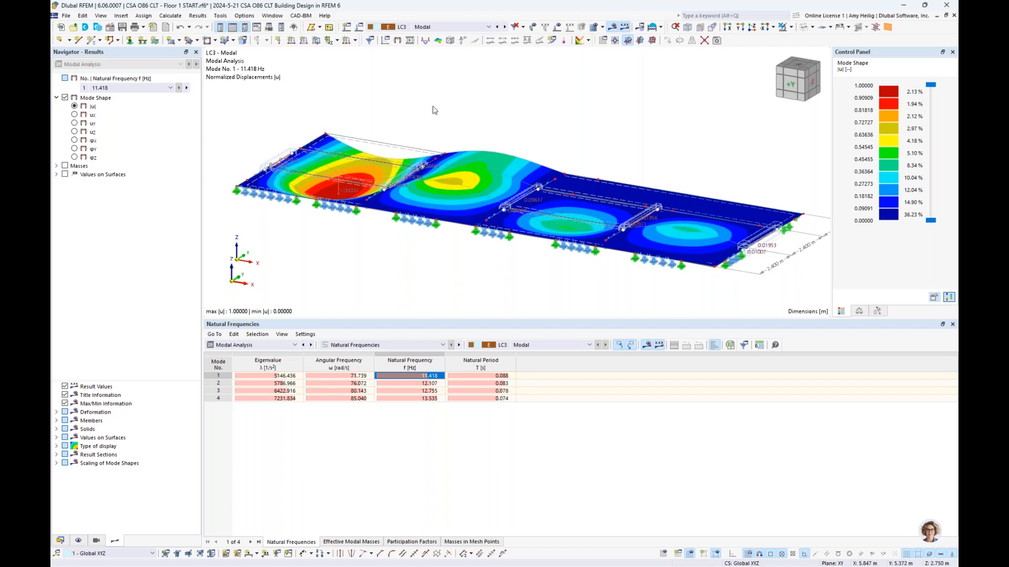
Step: Switch to the model CSA O86 CLT - BM START.rf6 and enlarge the model view by shrinking the table area
{"action": "left_click", "coordinate": [278, 16]}
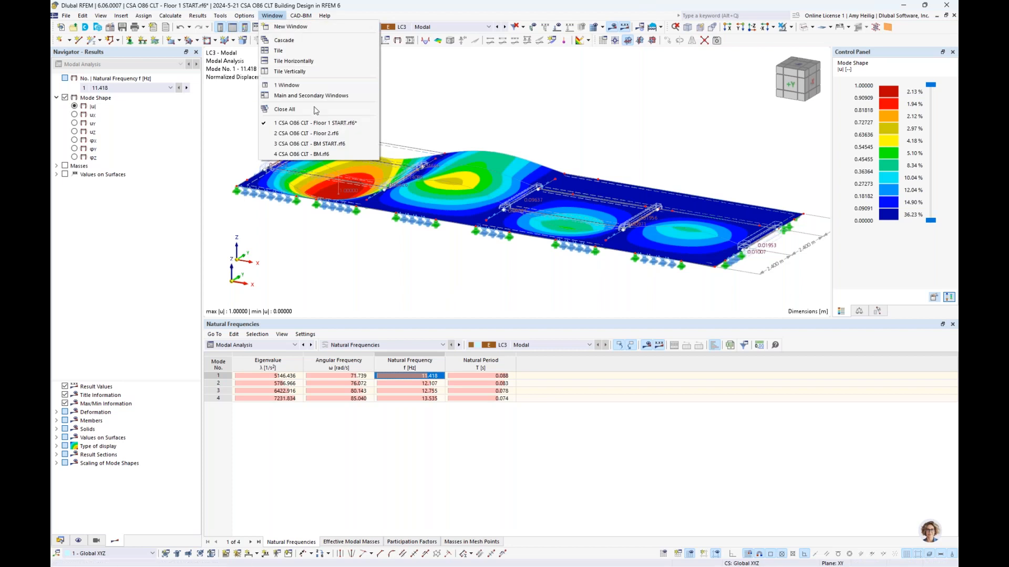
{"action": "left_click", "coordinate": [319, 146]}
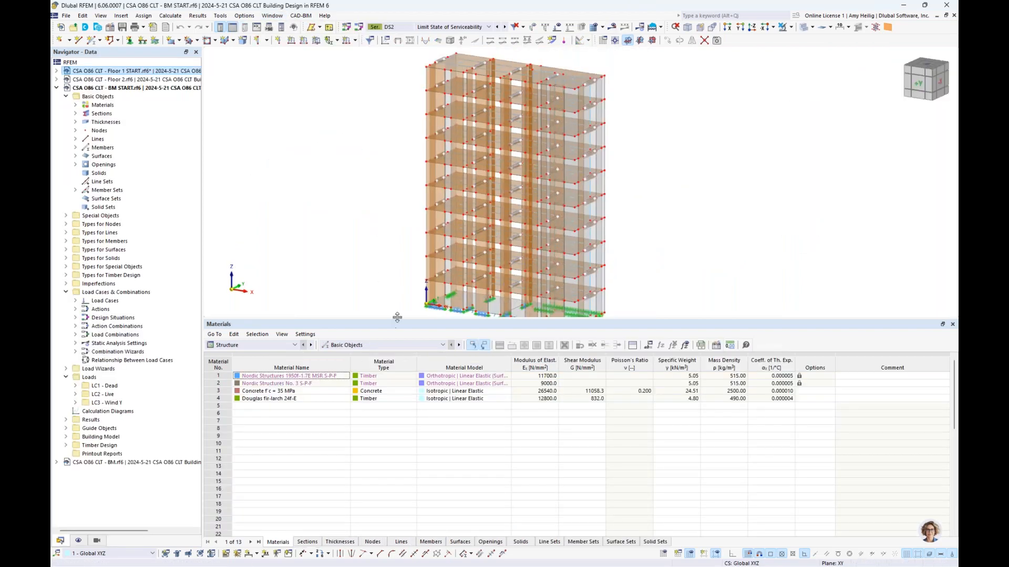
{"action": "left_click_drag", "start_coordinate": [396, 319], "coordinate": [407, 411]}
{"action": "scroll", "coordinate": [411, 324], "scroll_direction": "up", "scroll_amount": 2}
{"action": "middle_click_drag", "start_coordinate": [401, 286], "coordinate": [402, 291]}
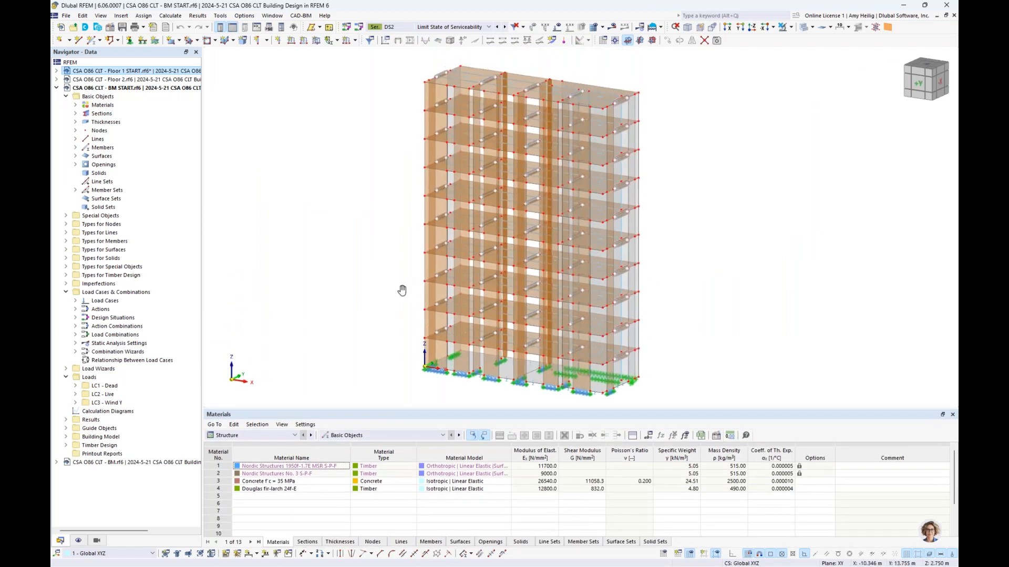
Step: Isolate the building's top floor by selected and related objects and inspect its slab panels and beams
{"action": "middle_click_drag", "start_coordinate": [419, 245], "coordinate": [470, 214], "text": "ctrl"}
{"action": "left_click_drag", "start_coordinate": [419, 77], "coordinate": [654, 100]}
{"action": "left_click", "coordinate": [791, 27]}
{"action": "left_click", "coordinate": [812, 42]}
{"action": "middle_click_drag", "start_coordinate": [670, 127], "coordinate": [637, 235], "text": "ctrl"}
{"action": "scroll", "coordinate": [519, 192], "scroll_direction": "up", "scroll_amount": 5}
{"action": "middle_click_drag", "start_coordinate": [541, 233], "coordinate": [544, 282]}
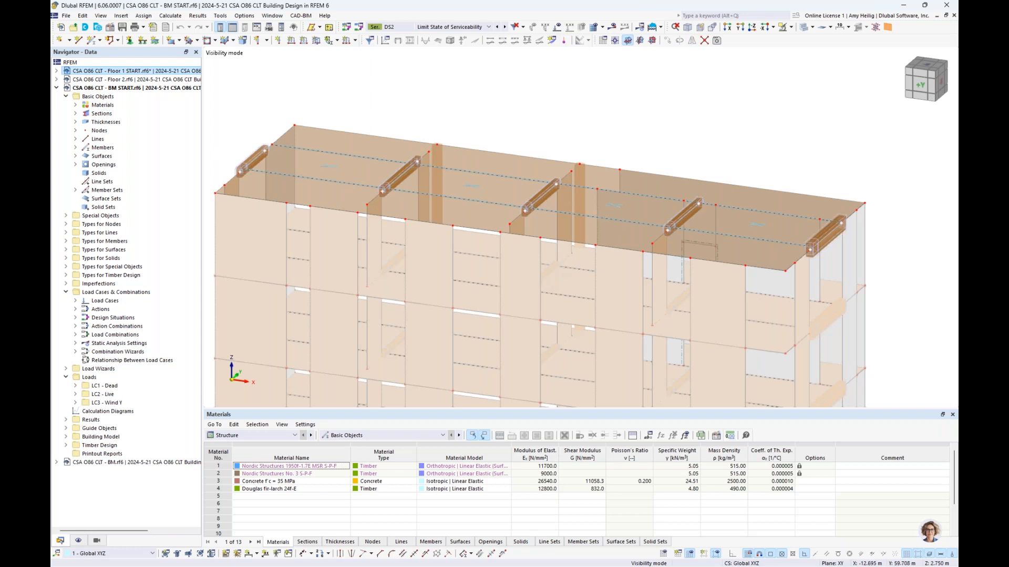
{"action": "middle_click_drag", "start_coordinate": [565, 269], "coordinate": [547, 234]}
{"action": "scroll", "coordinate": [547, 234], "scroll_direction": "up", "scroll_amount": 2}
{"action": "scroll", "coordinate": [578, 219], "scroll_direction": "down", "scroll_amount": 1}
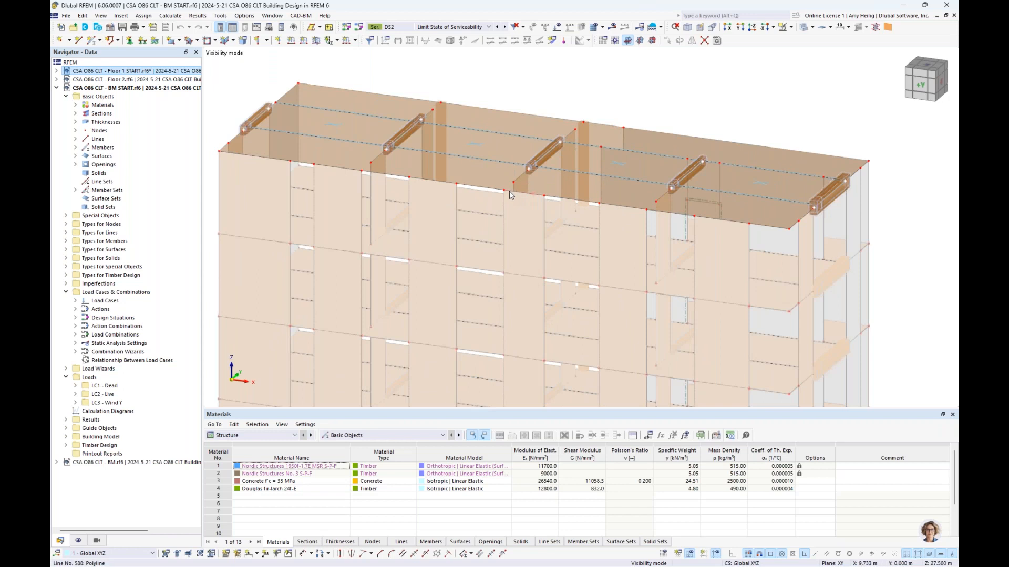
{"action": "middle_click_drag", "start_coordinate": [523, 241], "coordinate": [520, 219], "text": "ctrl"}
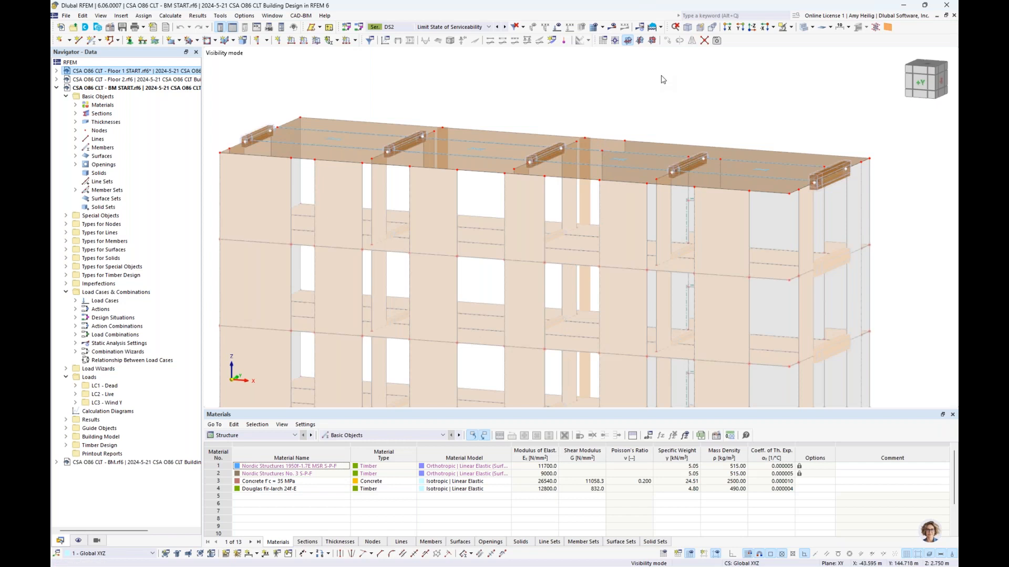
Step: Cancel the visibility mode to show the whole building
{"action": "left_click", "coordinate": [791, 27]}
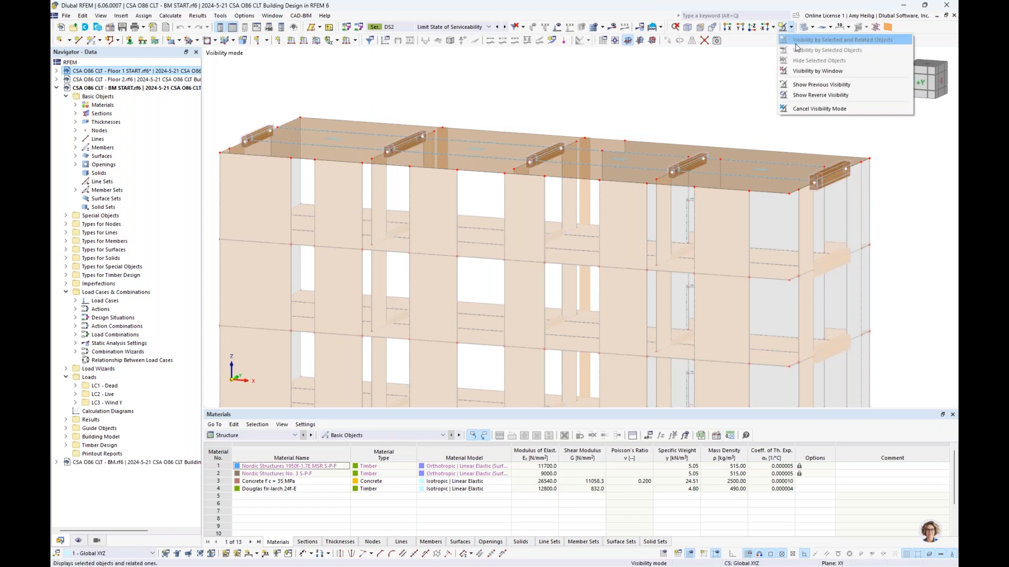
{"action": "left_click", "coordinate": [797, 109]}
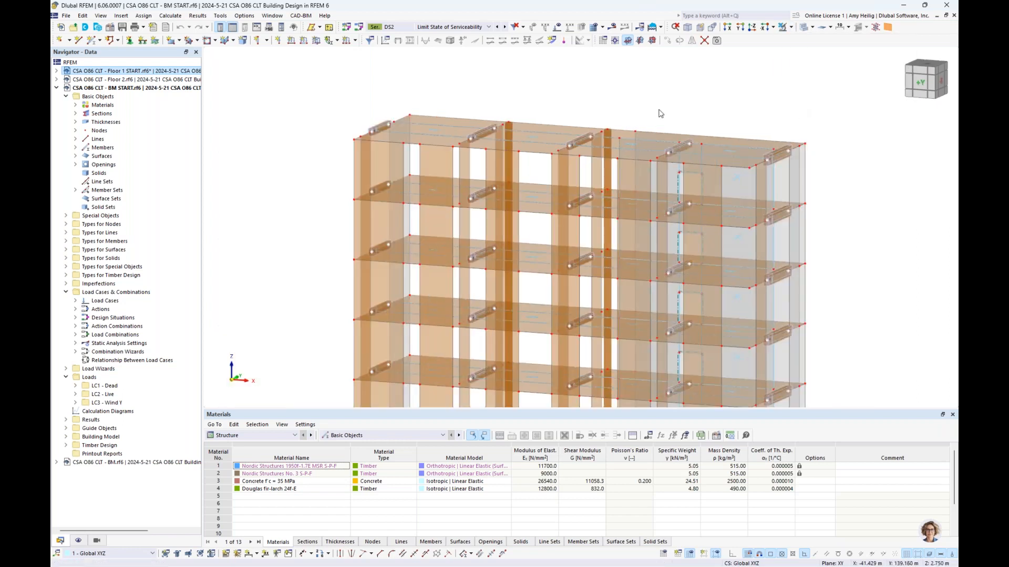
{"action": "middle_click_drag", "start_coordinate": [661, 115], "coordinate": [622, 87]}
{"action": "scroll", "coordinate": [620, 88], "scroll_direction": "down", "scroll_amount": 2}
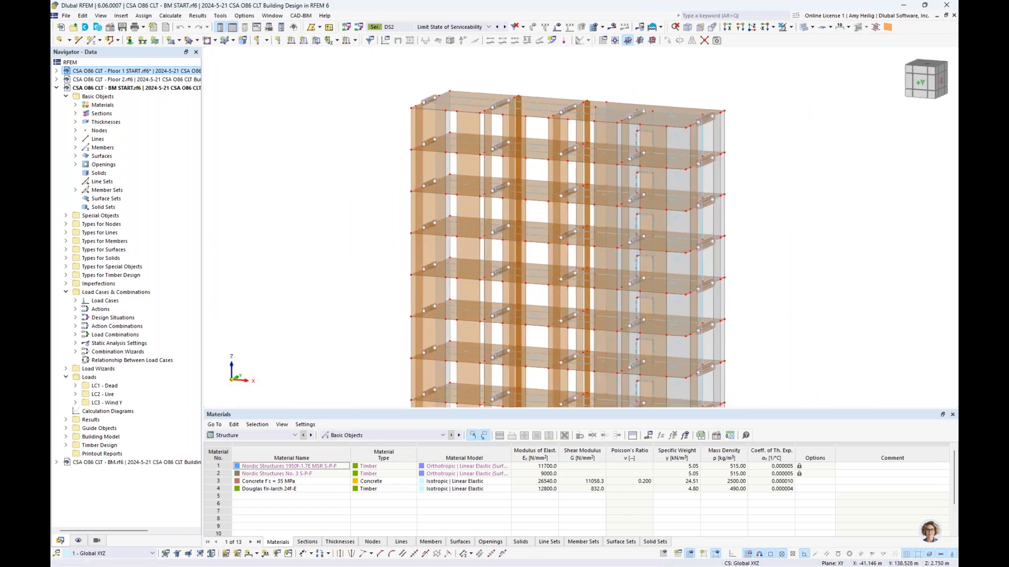
{"action": "middle_click_drag", "start_coordinate": [595, 212], "coordinate": [540, 184]}
{"action": "scroll", "coordinate": [540, 184], "scroll_direction": "down", "scroll_amount": 1}
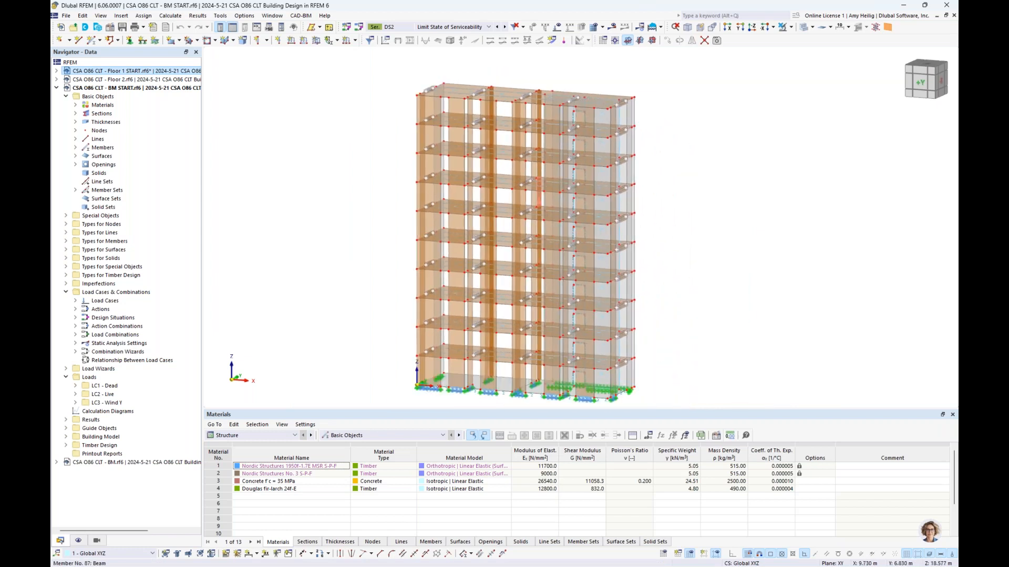
Step: Highlight all objects made of Concrete f'c = 35 MPa in the building, inspect them, and clear the selection
{"action": "left_click", "coordinate": [75, 105]}
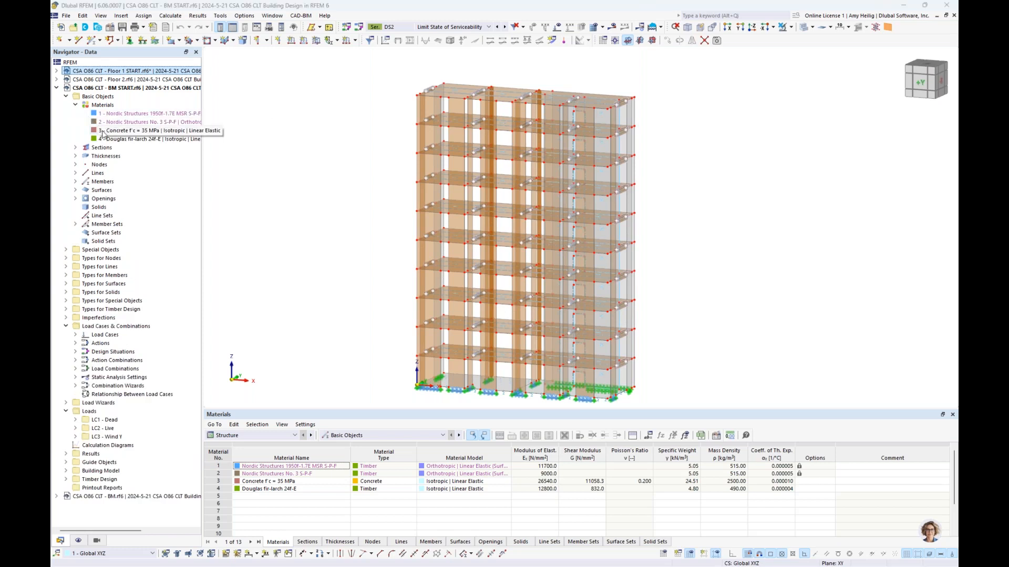
{"action": "left_click", "coordinate": [103, 131]}
{"action": "mouse_move", "coordinate": [712, 254]}
{"action": "middle_mouse_down", "text": "ctrl"}
{"action": "mouse_move", "coordinate": [637, 275]}
{"action": "mouse_move", "coordinate": [581, 317]}
{"action": "mouse_move", "coordinate": [640, 310]}
{"action": "mouse_move", "coordinate": [706, 255]}
{"action": "middle_mouse_up", "text": "ctrl"}
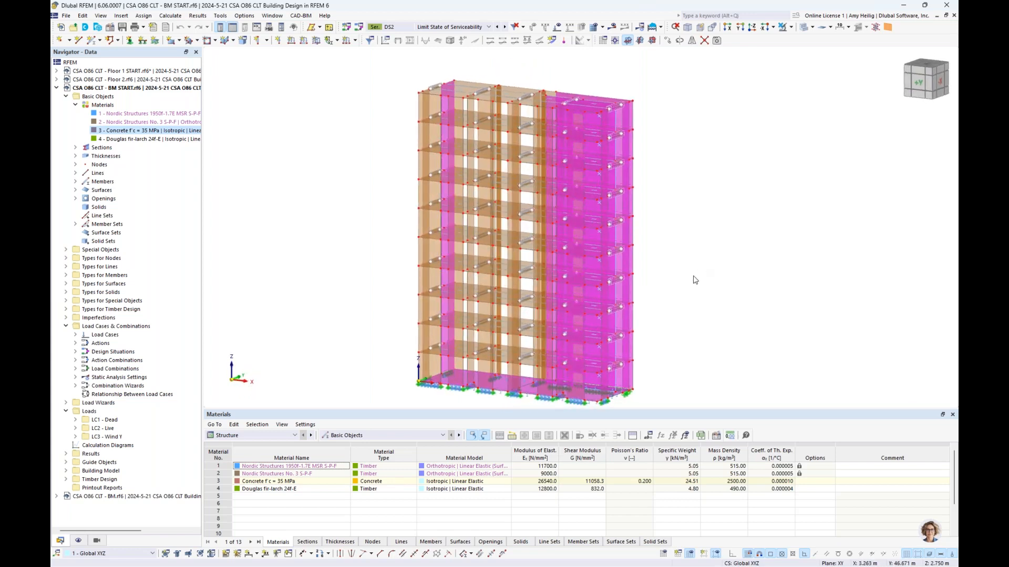
{"action": "middle_click_drag", "start_coordinate": [496, 374], "coordinate": [492, 338]}
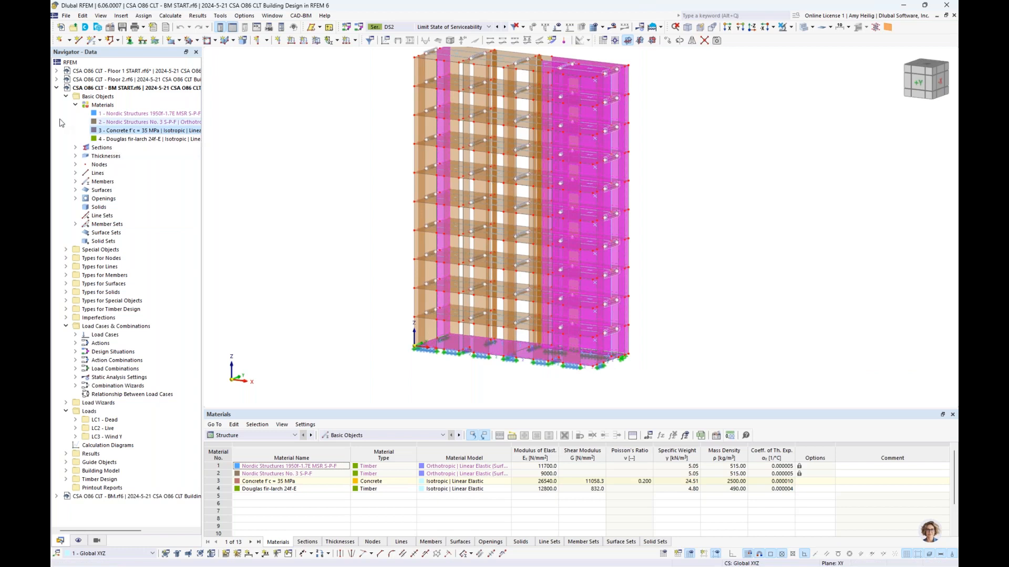
{"action": "left_click", "coordinate": [76, 105]}
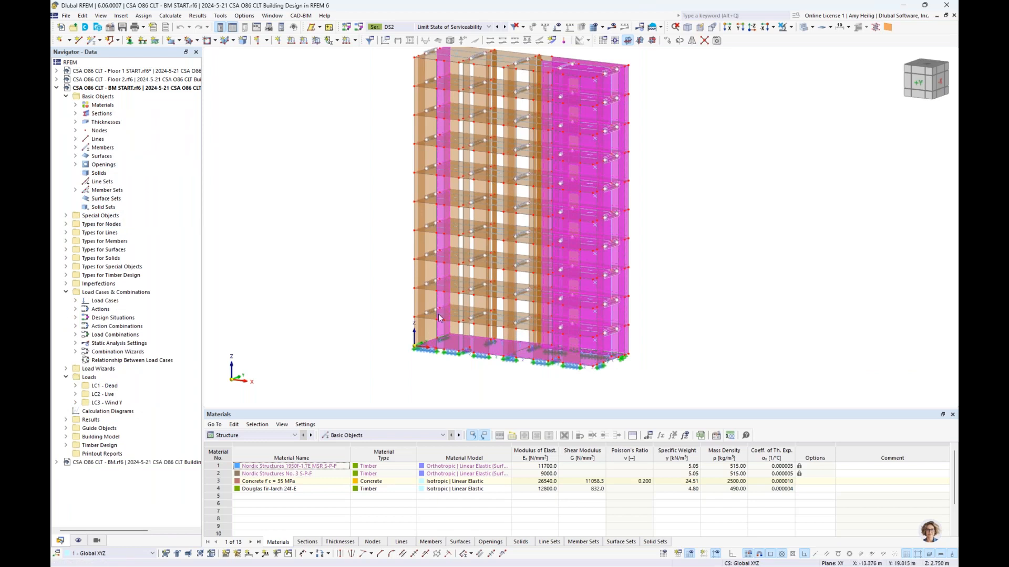
{"action": "left_click", "coordinate": [429, 385]}
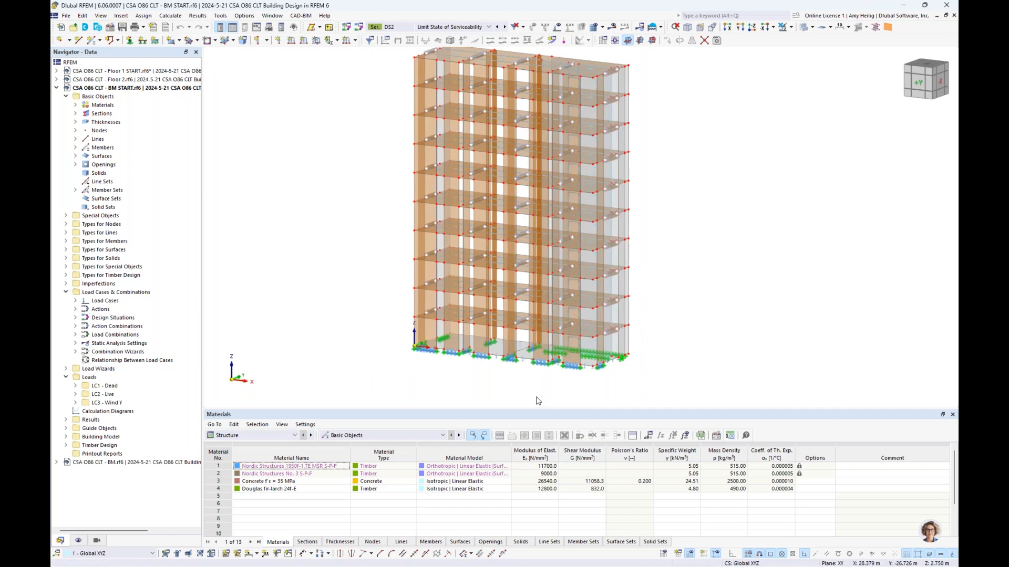
Step: Display the loads of LC3 - Wind Y on the building, examine the line loads along the floors, and hide them again
{"action": "middle_click_drag", "start_coordinate": [682, 291], "coordinate": [575, 272], "text": "ctrl"}
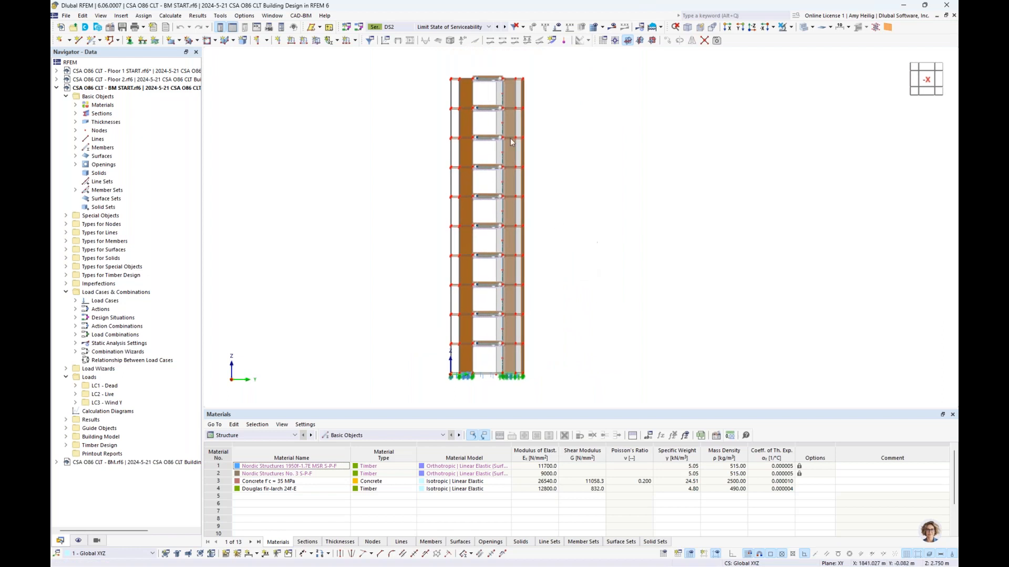
{"action": "left_click", "coordinate": [456, 27]}
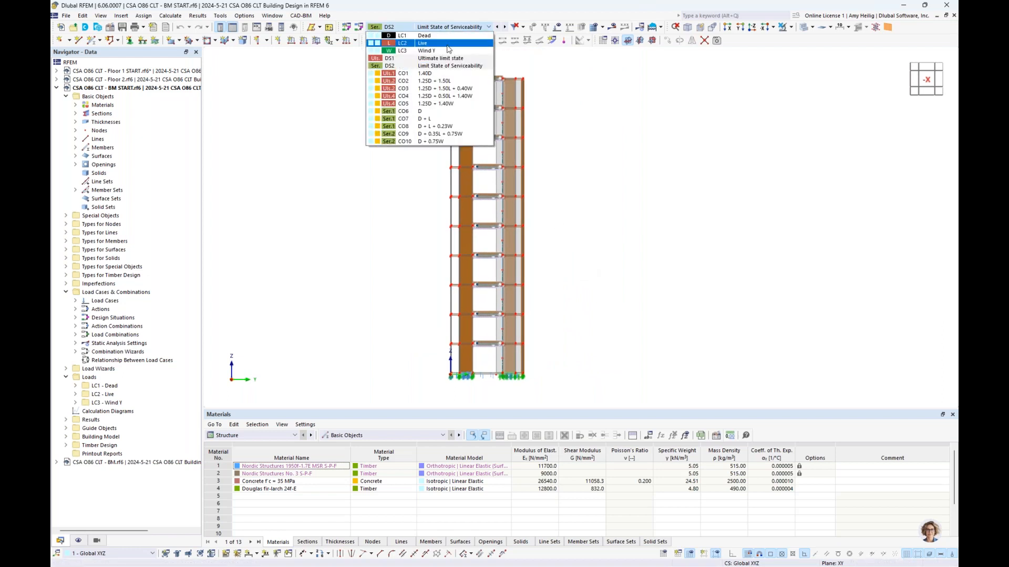
{"action": "left_click", "coordinate": [448, 50]}
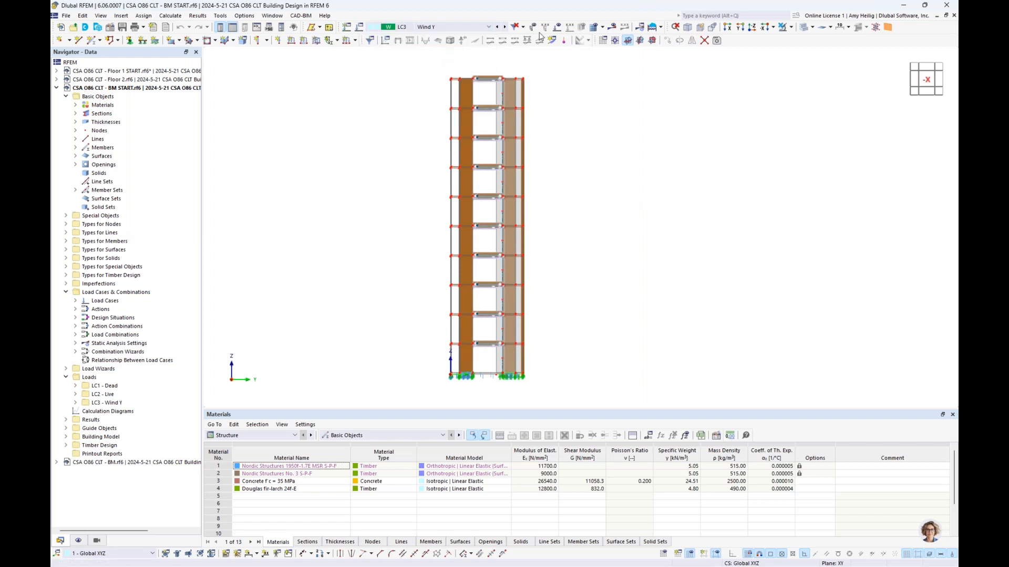
{"action": "left_click", "coordinate": [556, 28]}
{"action": "mouse_move", "coordinate": [558, 152]}
{"action": "middle_mouse_down", "text": "ctrl"}
{"action": "mouse_move", "coordinate": [569, 168]}
{"action": "mouse_move", "coordinate": [534, 120]}
{"action": "middle_mouse_up", "text": "ctrl"}
{"action": "scroll", "coordinate": [533, 119], "scroll_direction": "up", "scroll_amount": 4}
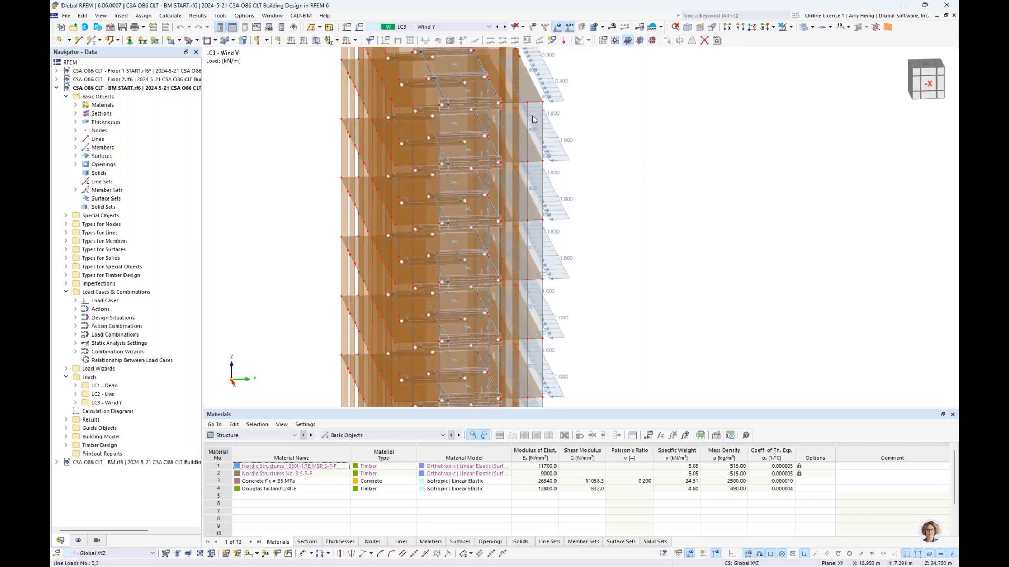
{"action": "scroll", "coordinate": [534, 120], "scroll_direction": "down", "scroll_amount": 4}
{"action": "middle_click_drag", "start_coordinate": [568, 161], "coordinate": [556, 138], "text": "ctrl"}
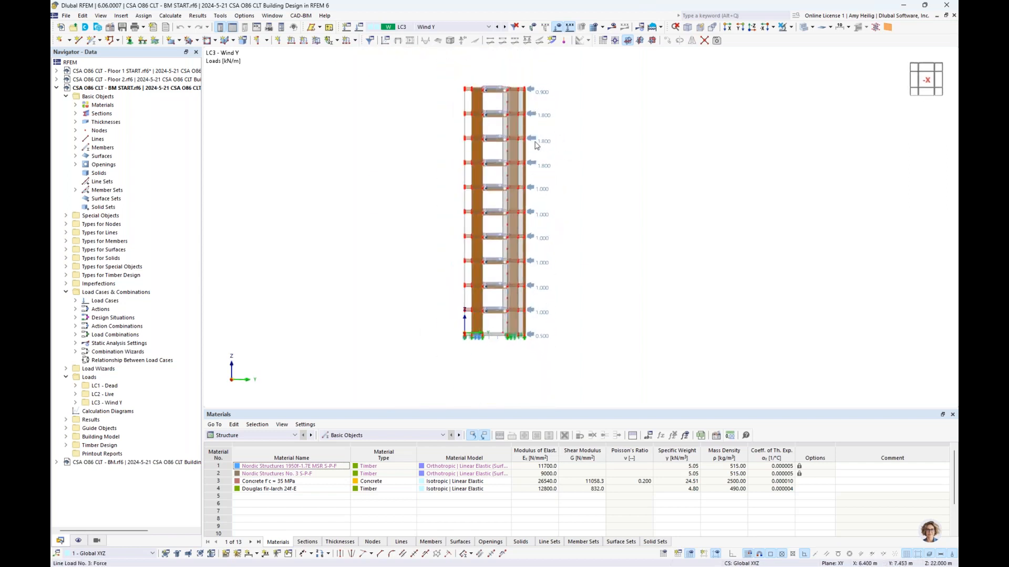
{"action": "middle_click_drag", "start_coordinate": [569, 193], "coordinate": [673, 224]}
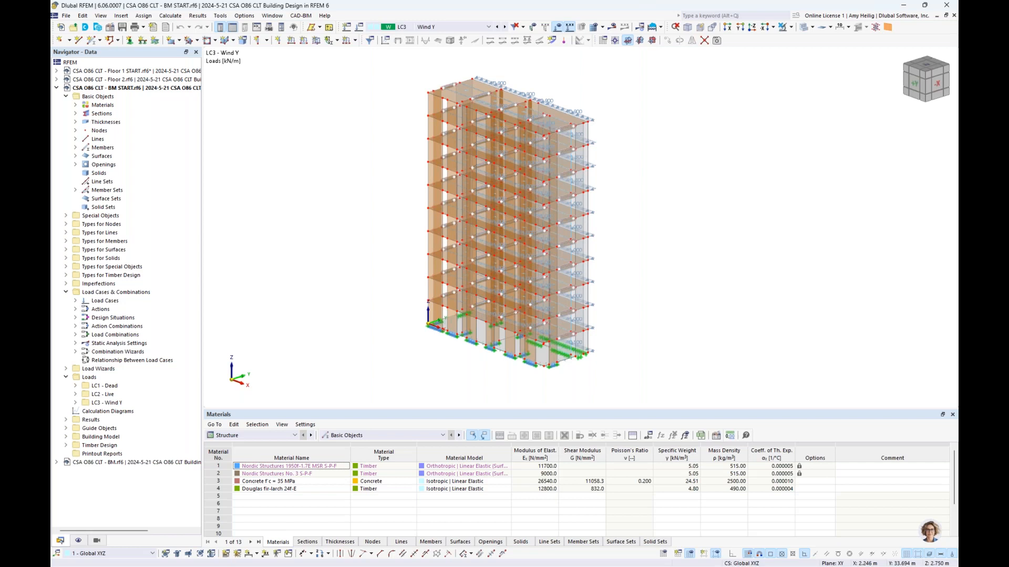
{"action": "left_click", "coordinate": [557, 28]}
{"action": "middle_click_drag", "start_coordinate": [340, 207], "coordinate": [478, 196], "text": "ctrl"}
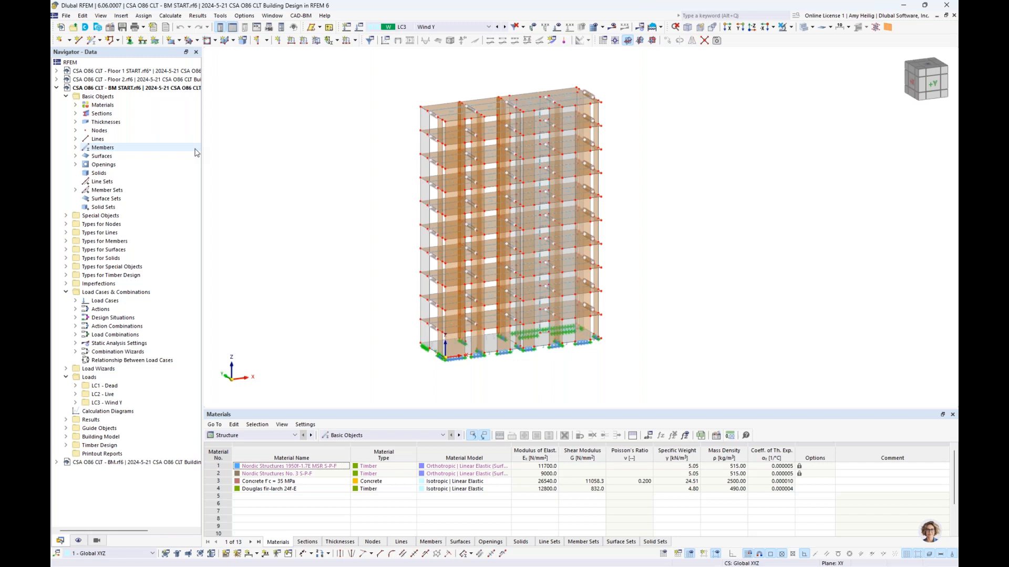
Step: Check which add-ons are activated in the building model's base data and close it without changes
{"action": "right_click", "coordinate": [151, 90]}
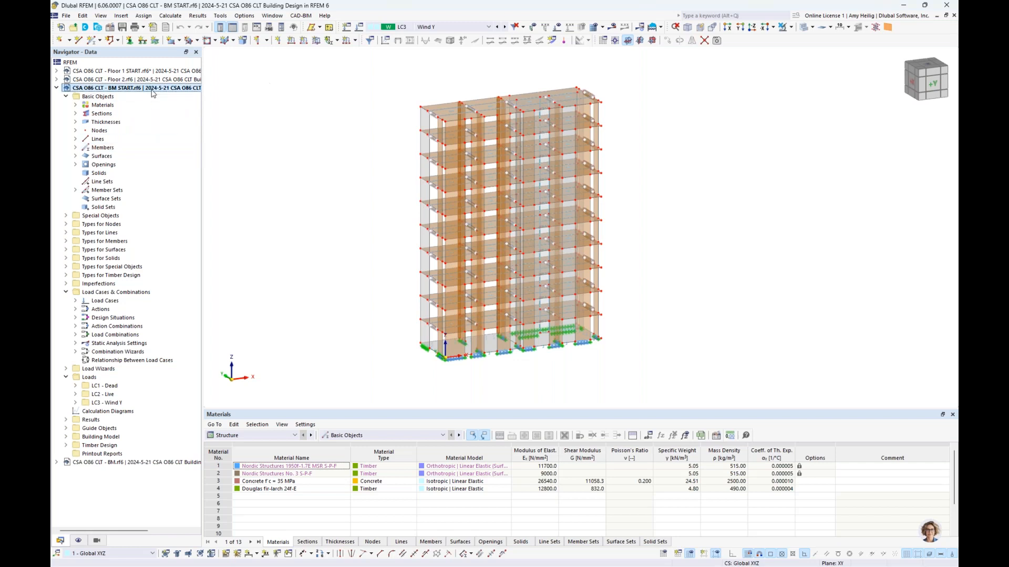
{"action": "left_click", "coordinate": [162, 98]}
{"action": "left_click", "coordinate": [350, 105]}
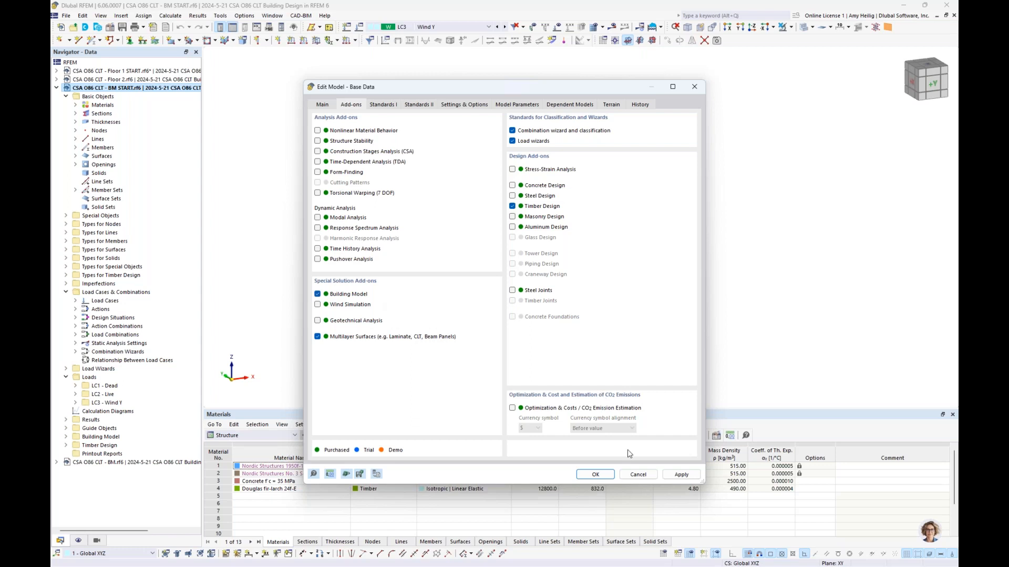
{"action": "left_click", "coordinate": [638, 475]}
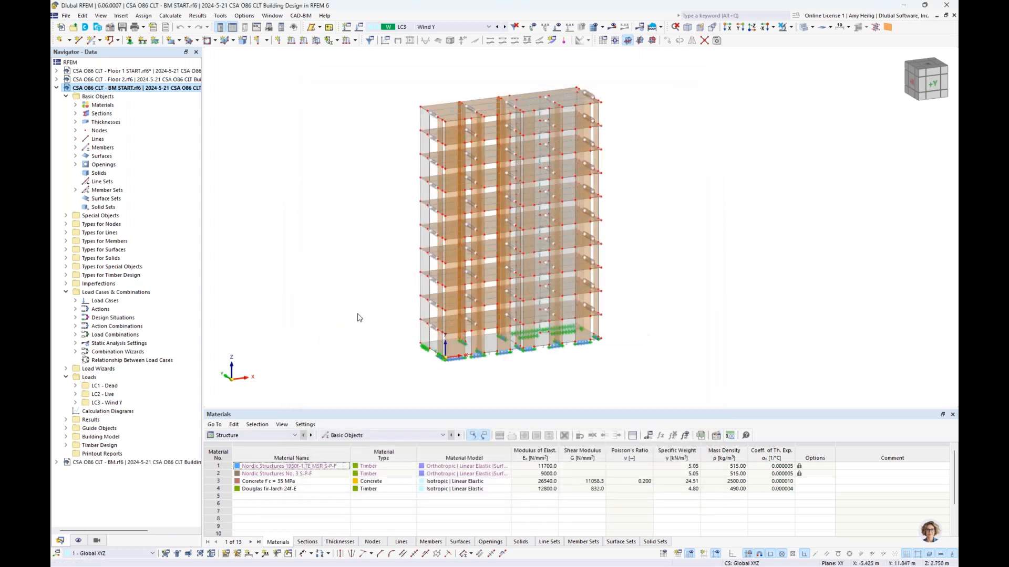
Step: Add a new building story to the Building Model and show the model in the dialog's preview
{"action": "left_click", "coordinate": [65, 293]}
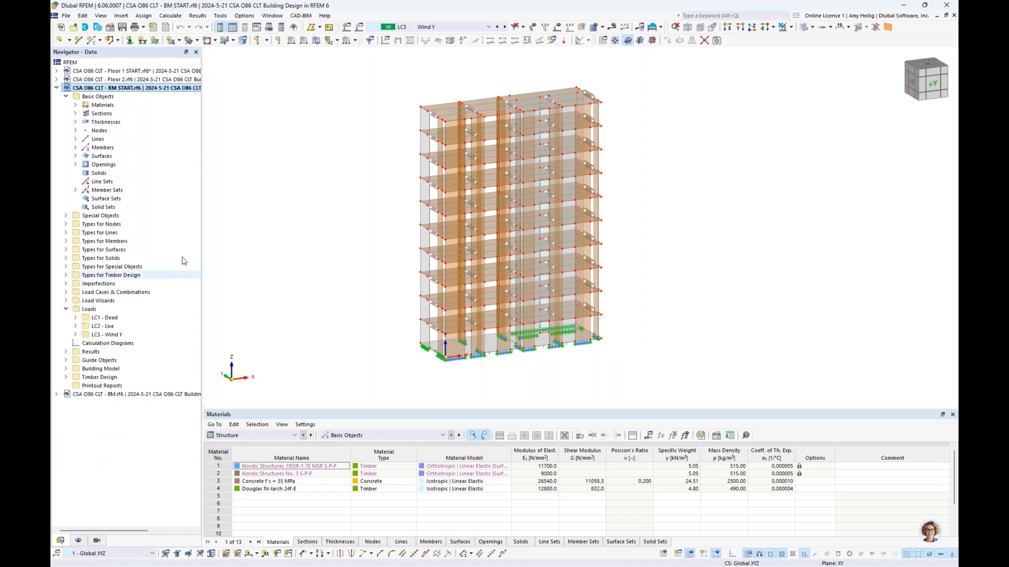
{"action": "left_click", "coordinate": [66, 309]}
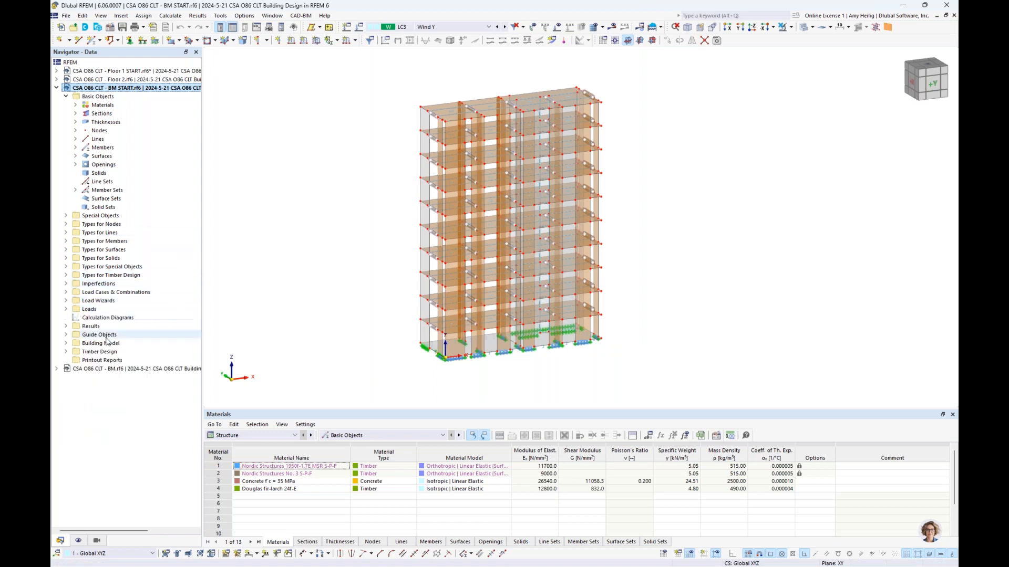
{"action": "left_click", "coordinate": [66, 343]}
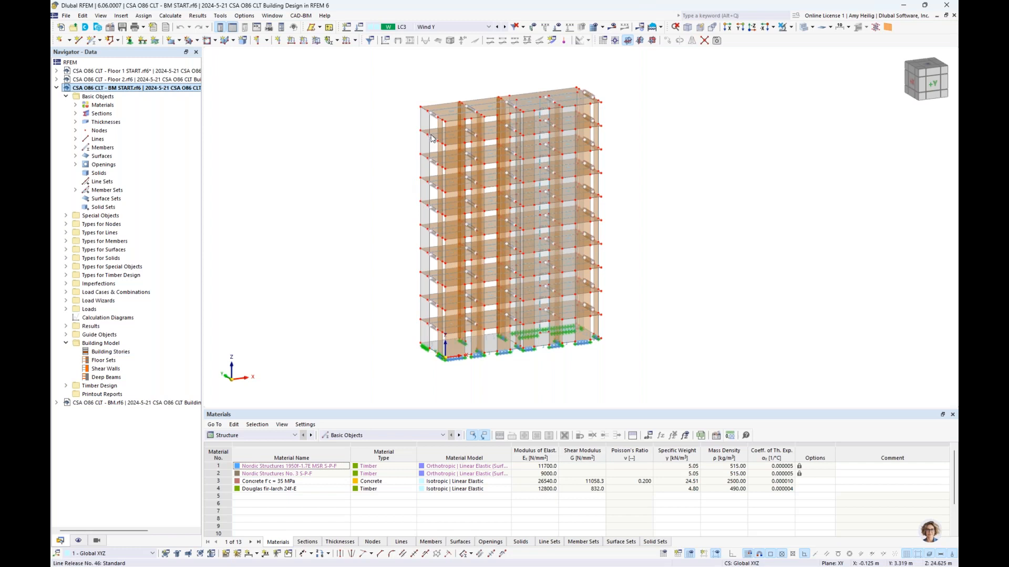
{"action": "right_click", "coordinate": [109, 352]}
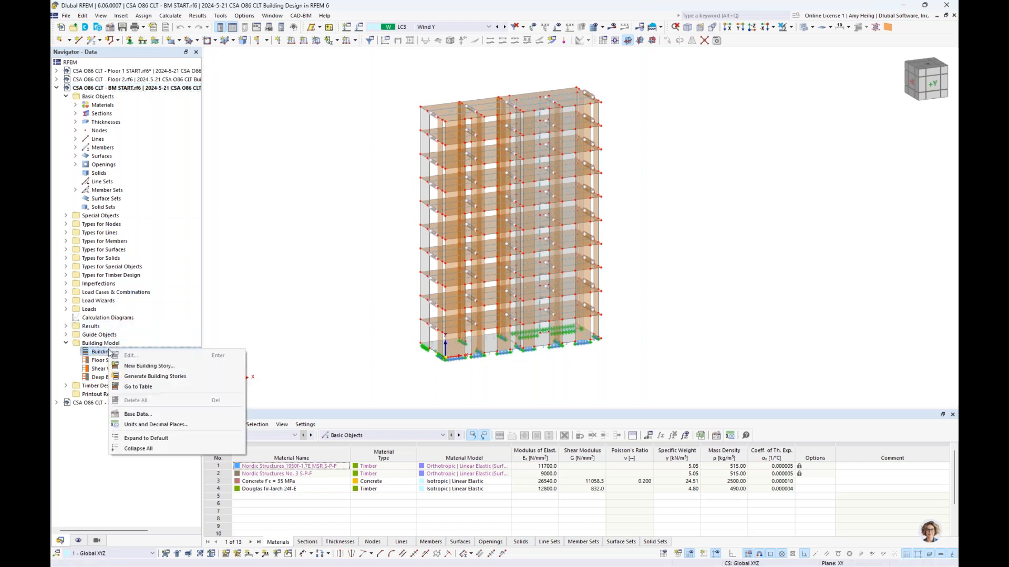
{"action": "left_click", "coordinate": [128, 366]}
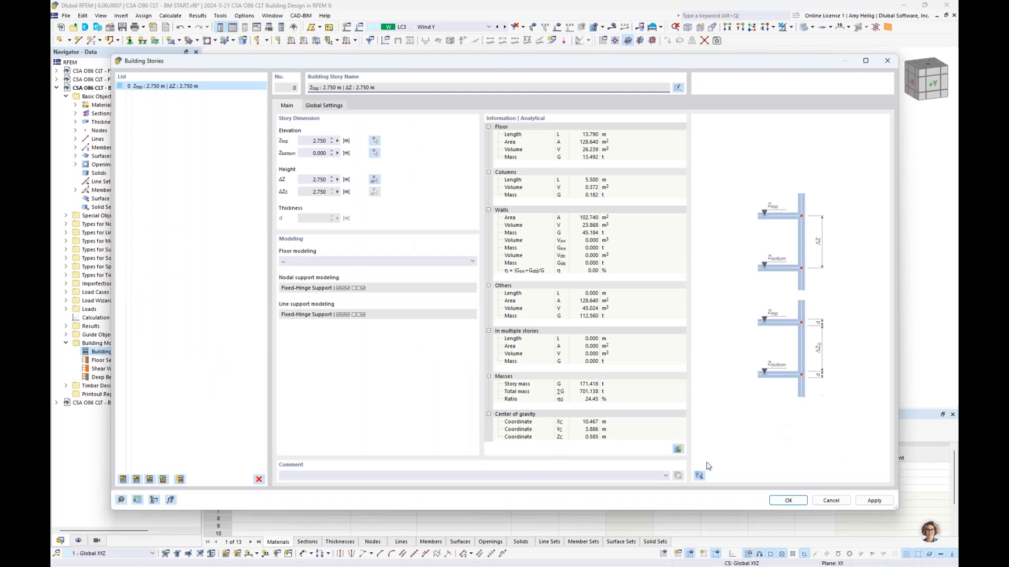
{"action": "left_click", "coordinate": [701, 476]}
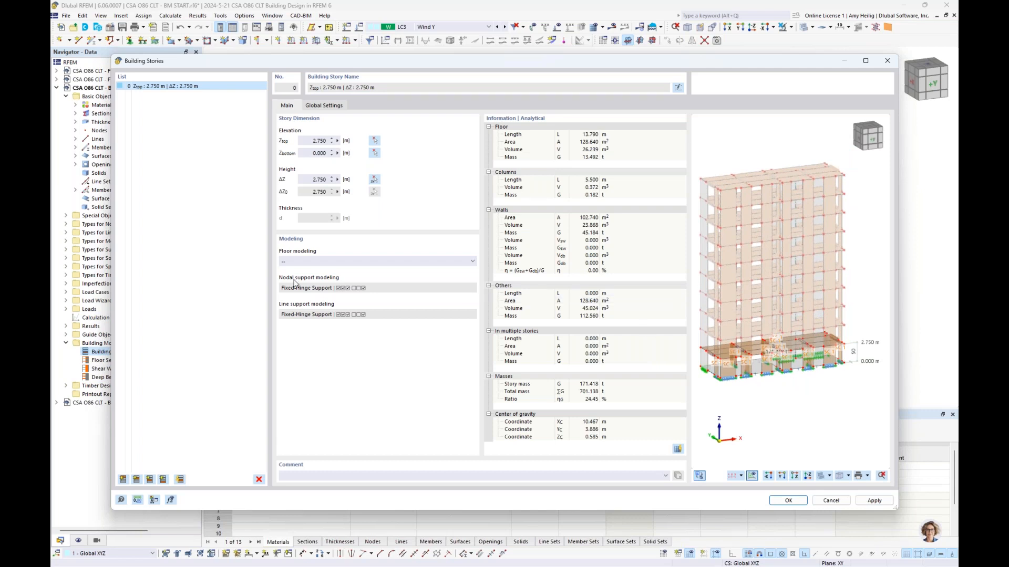
Step: Add nine more building stories above the first, each 2.750 m high, up to an elevation of 27.500 m
{"action": "left_click", "coordinate": [122, 480]}
{"action": "left_click", "coordinate": [122, 480]}
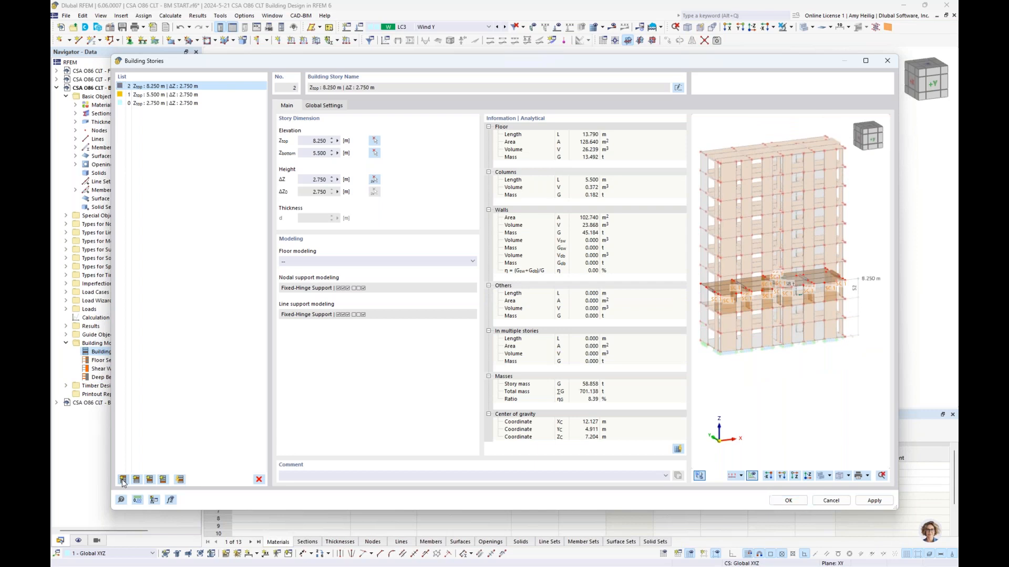
{"action": "left_click", "coordinate": [122, 480]}
{"action": "left_click", "coordinate": [122, 480]}
{"action": "left_click", "coordinate": [123, 479]}
{"action": "left_click", "coordinate": [123, 479]}
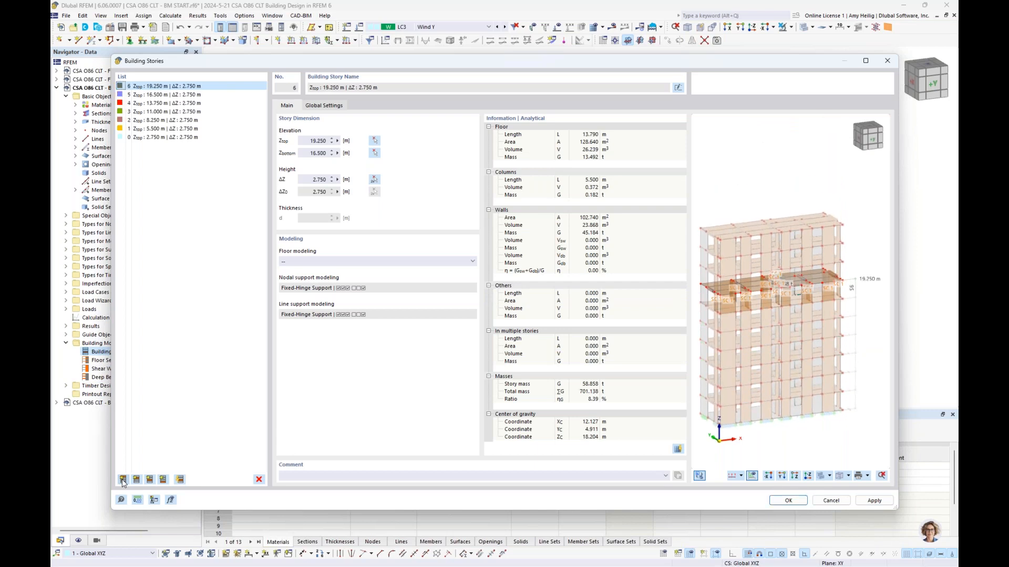
{"action": "left_click", "coordinate": [122, 480]}
{"action": "left_click", "coordinate": [122, 479]}
{"action": "left_click", "coordinate": [123, 480]}
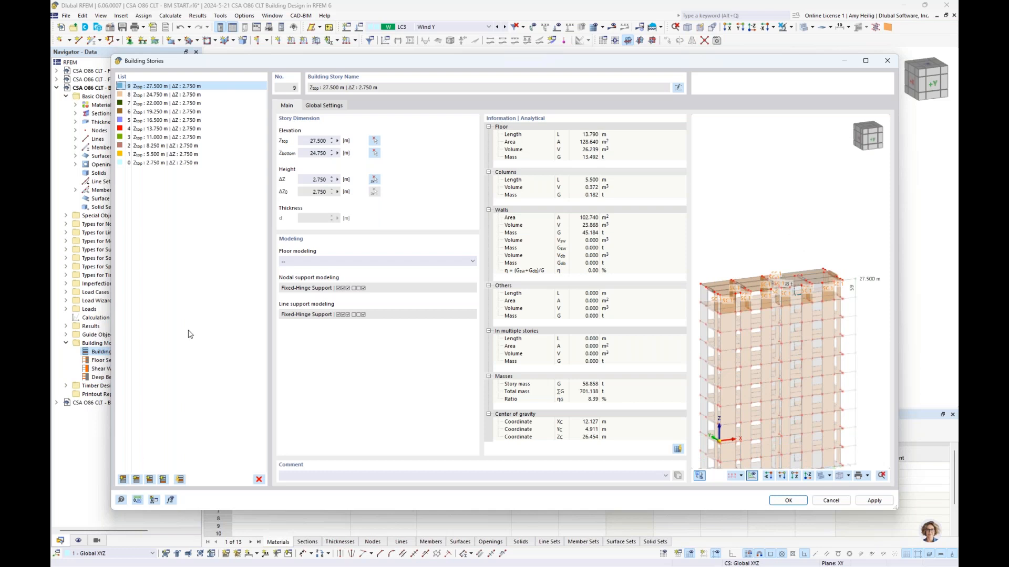
{"action": "middle_click_drag", "start_coordinate": [791, 355], "coordinate": [815, 302]}
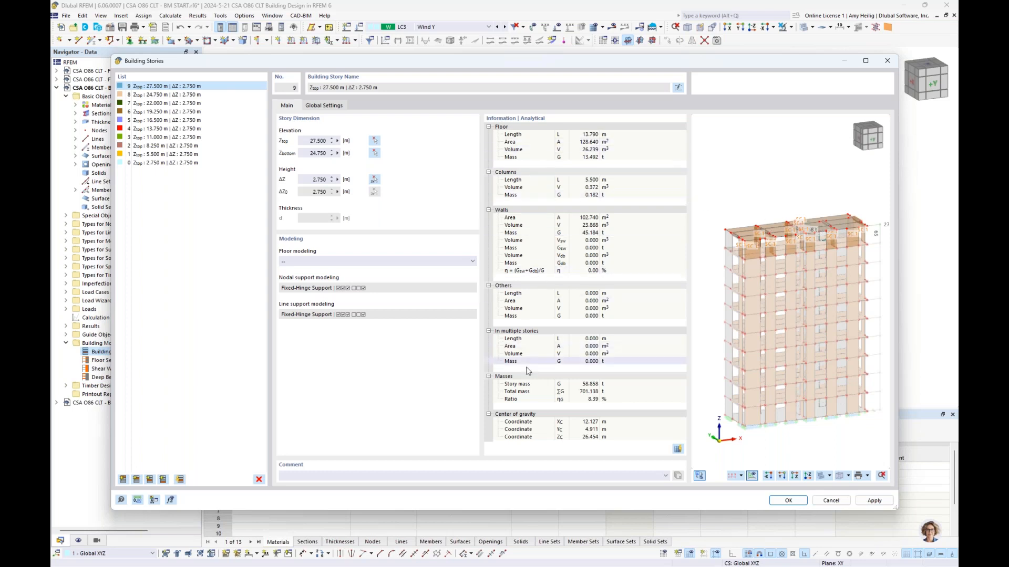
Step: Set the floor modeling of all ten stories to Rigid Diaphragm and look over the alternative floor modeling options
{"action": "left_click", "coordinate": [207, 164], "text": "shift"}
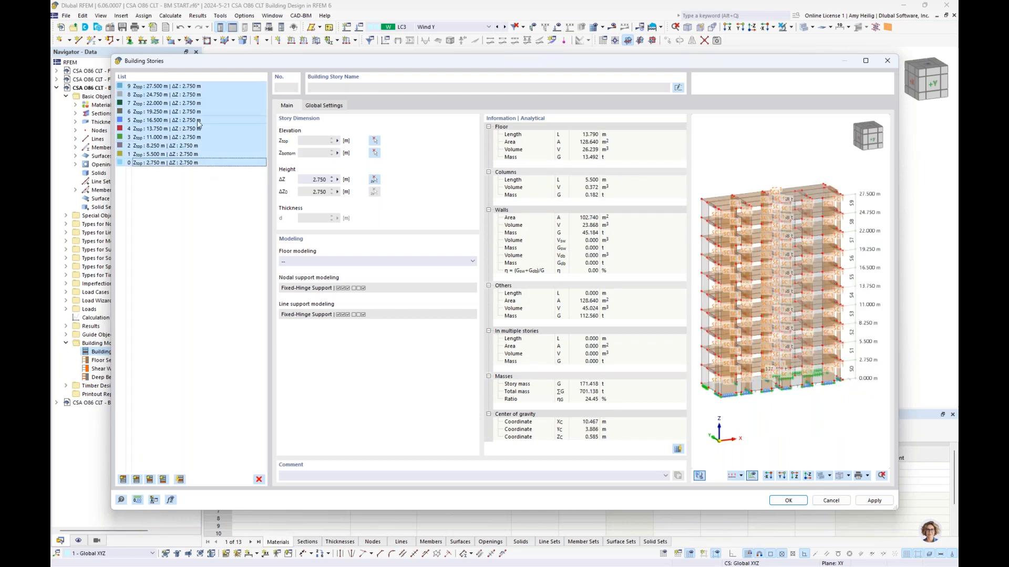
{"action": "left_click", "coordinate": [319, 262]}
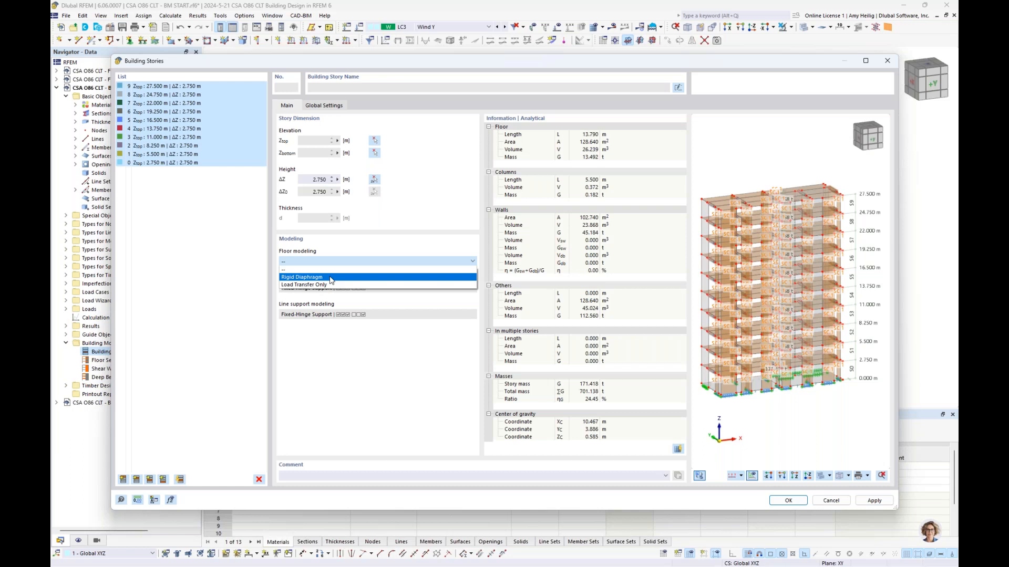
{"action": "left_click", "coordinate": [330, 277]}
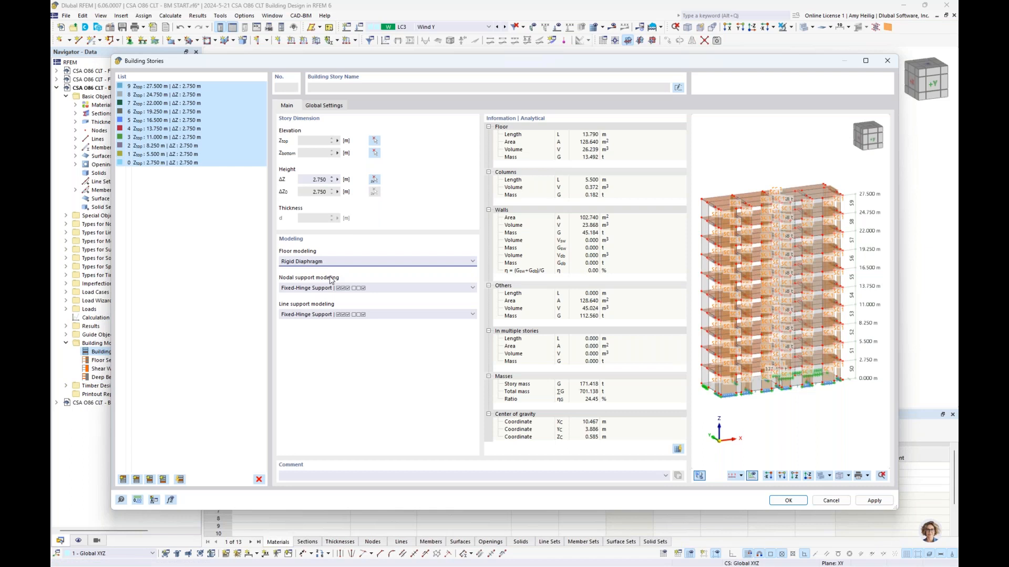
{"action": "left_click", "coordinate": [366, 265]}
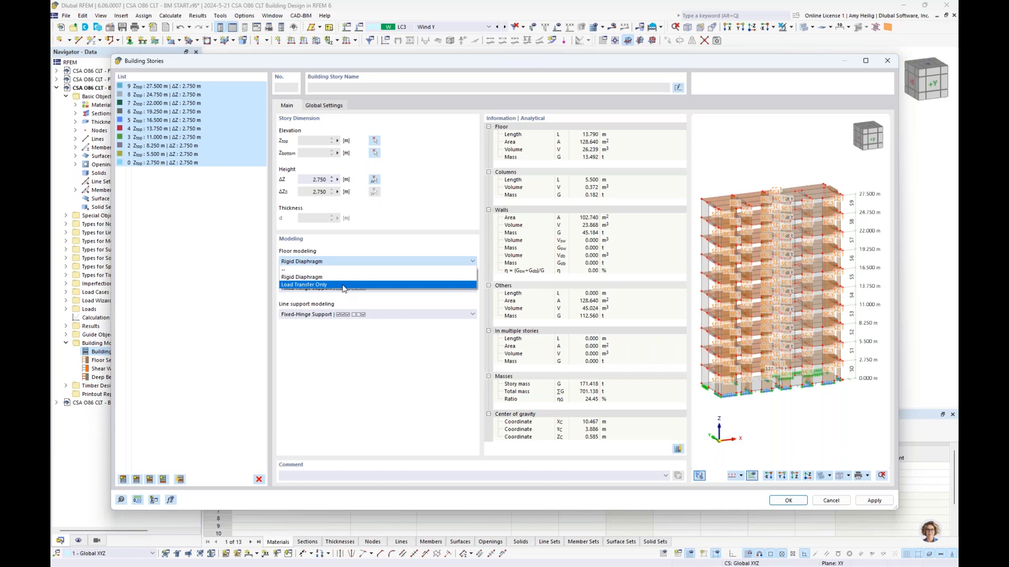
{"action": "left_click", "coordinate": [328, 364]}
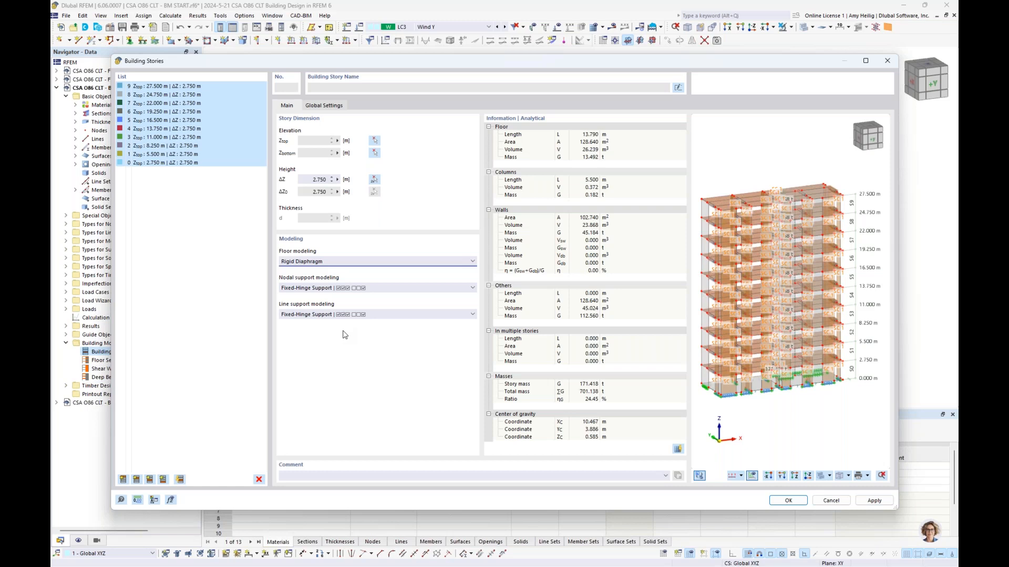
Step: Review the nodal support modeling options, keep Fixed-Hinge Support, and accept the building stories
{"action": "left_click", "coordinate": [399, 288]}
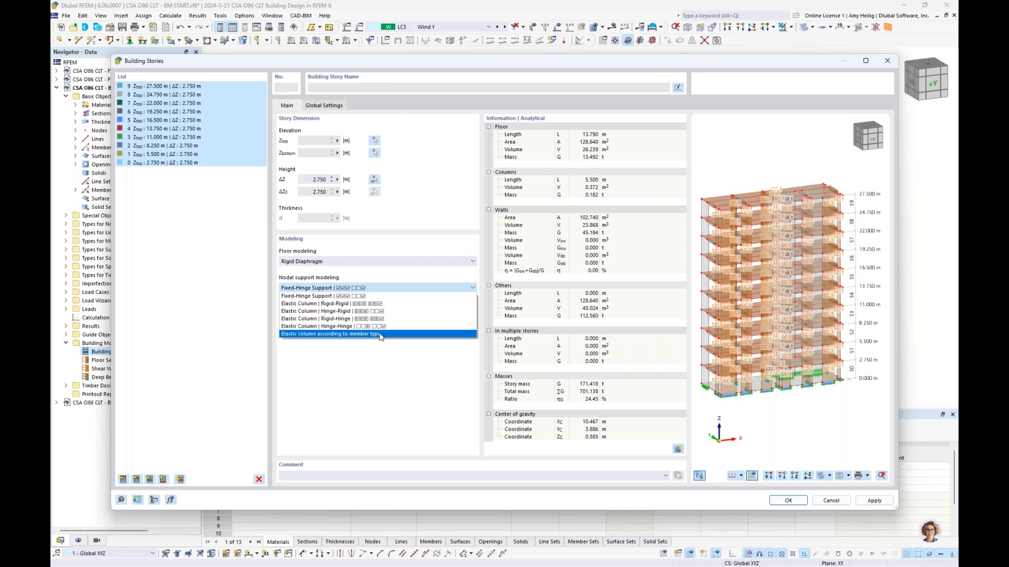
{"action": "left_click", "coordinate": [381, 368]}
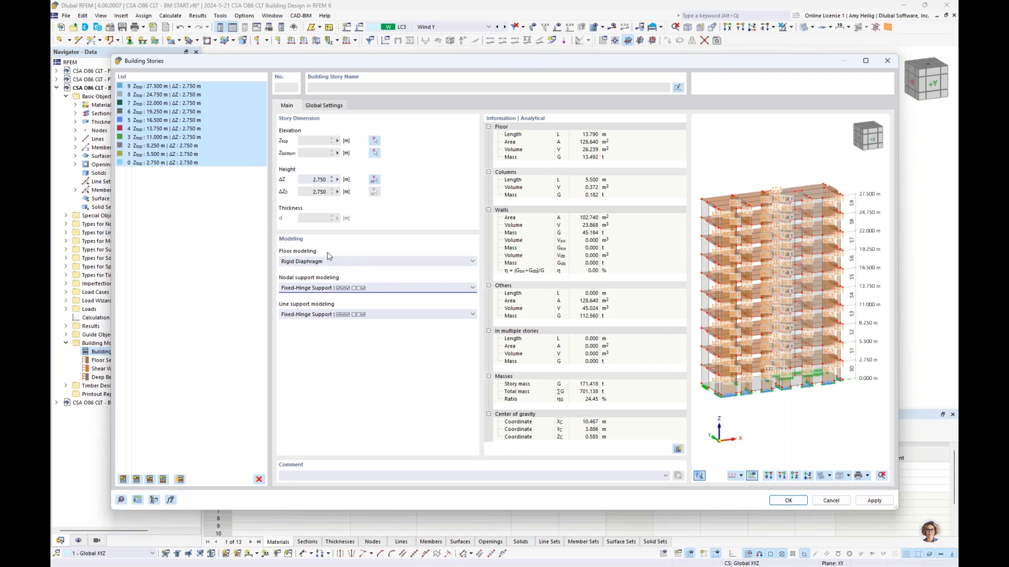
{"action": "left_click", "coordinate": [788, 501]}
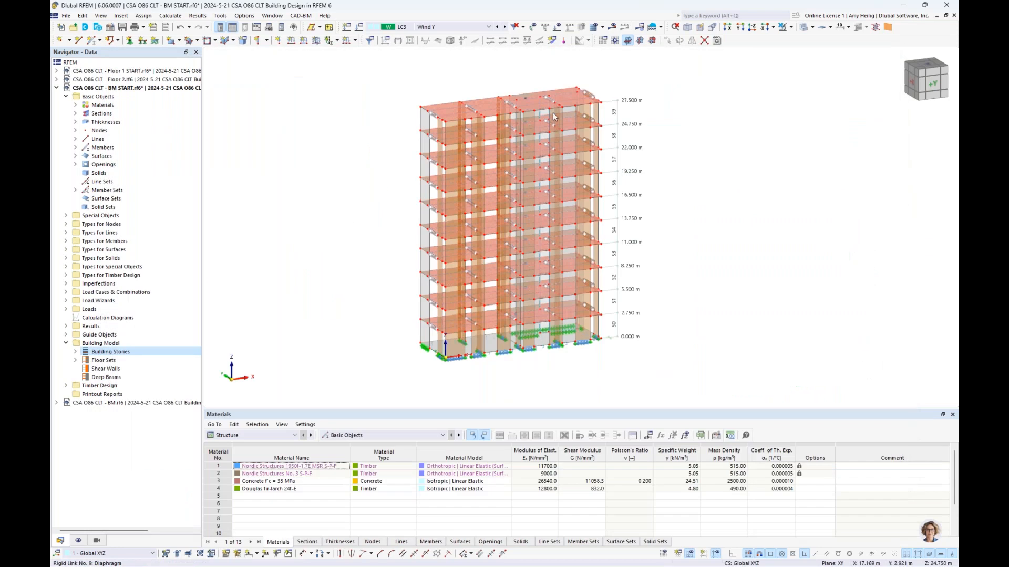
Step: Examine the floor diaphragms in wireframe display and check the stiffness type options of a top floor slab surface without changing it
{"action": "scroll", "coordinate": [489, 99], "scroll_direction": "up", "scroll_amount": 5}
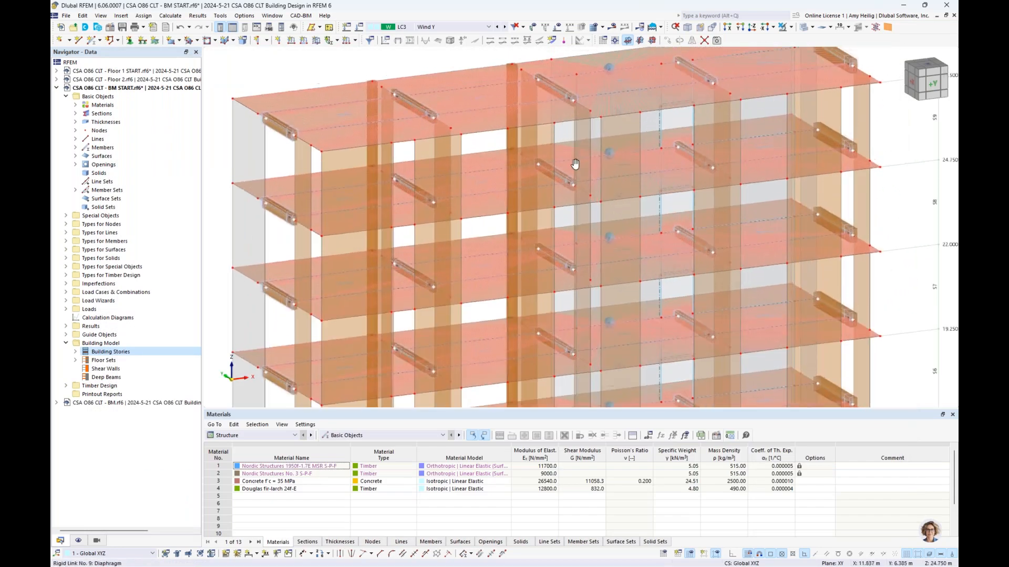
{"action": "scroll", "coordinate": [545, 208], "scroll_direction": "down", "scroll_amount": 3}
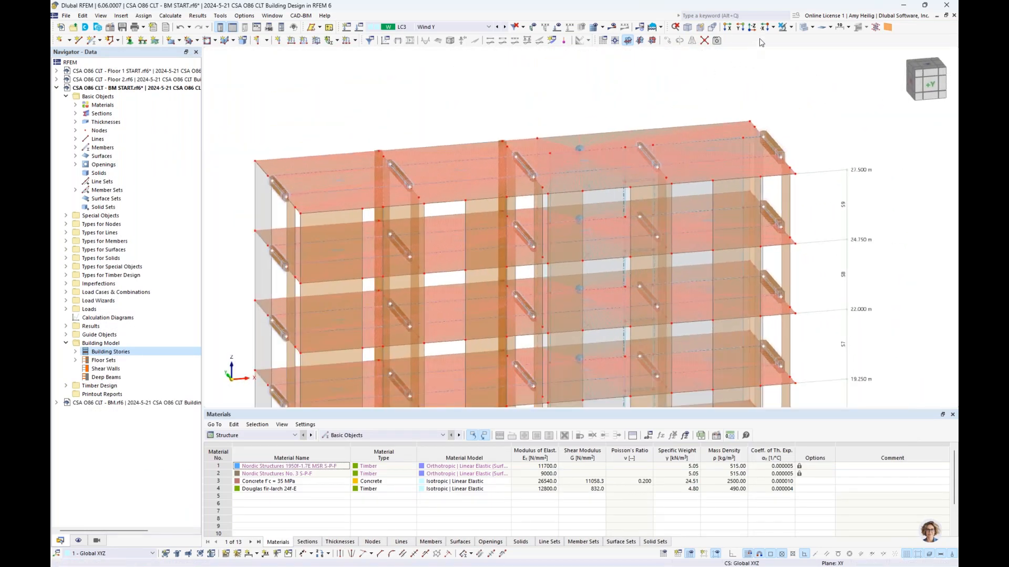
{"action": "scroll", "coordinate": [576, 180], "scroll_direction": "up", "scroll_amount": 2}
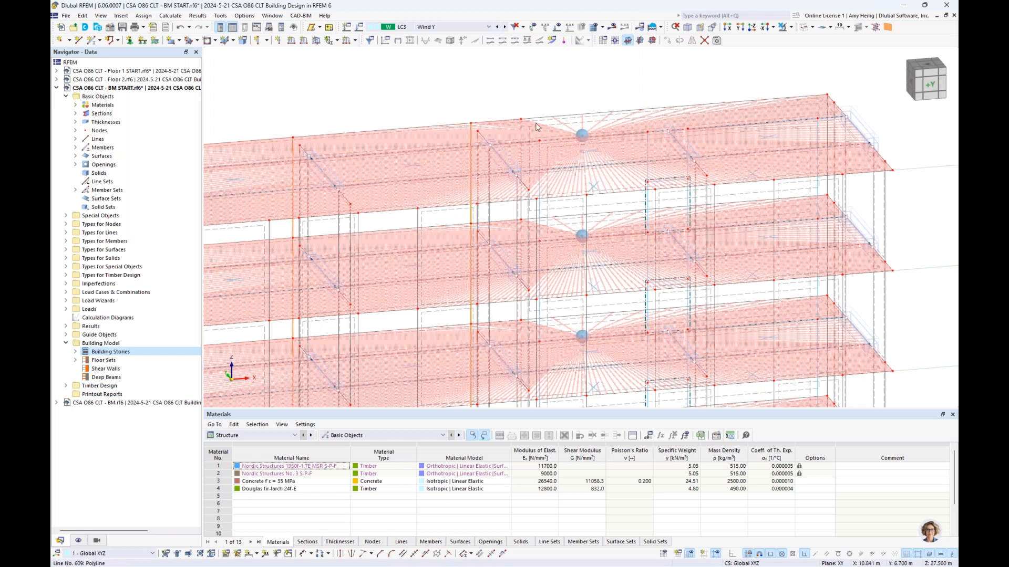
{"action": "scroll", "coordinate": [557, 124], "scroll_direction": "up", "scroll_amount": 3}
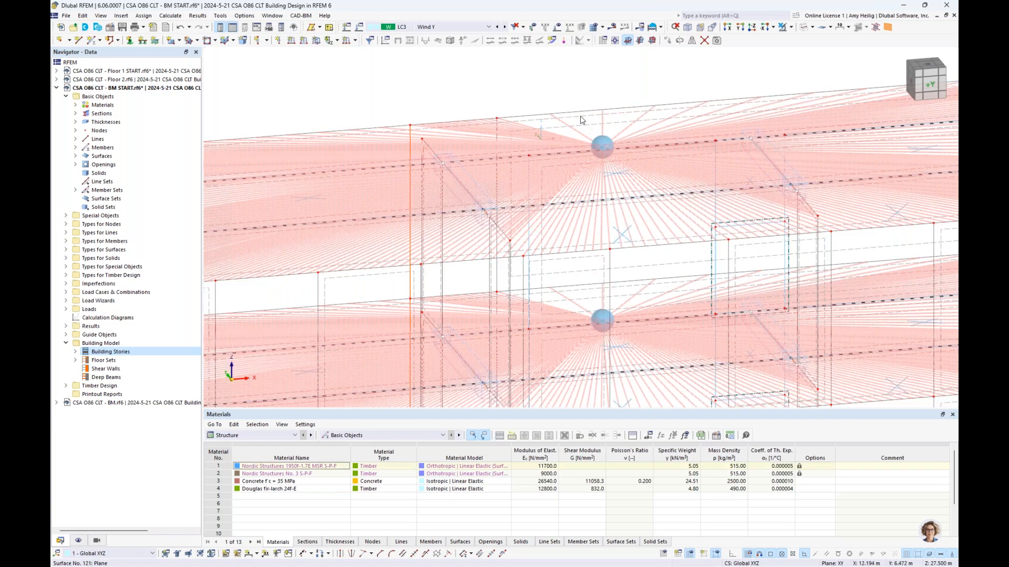
{"action": "double_click", "coordinate": [581, 119]}
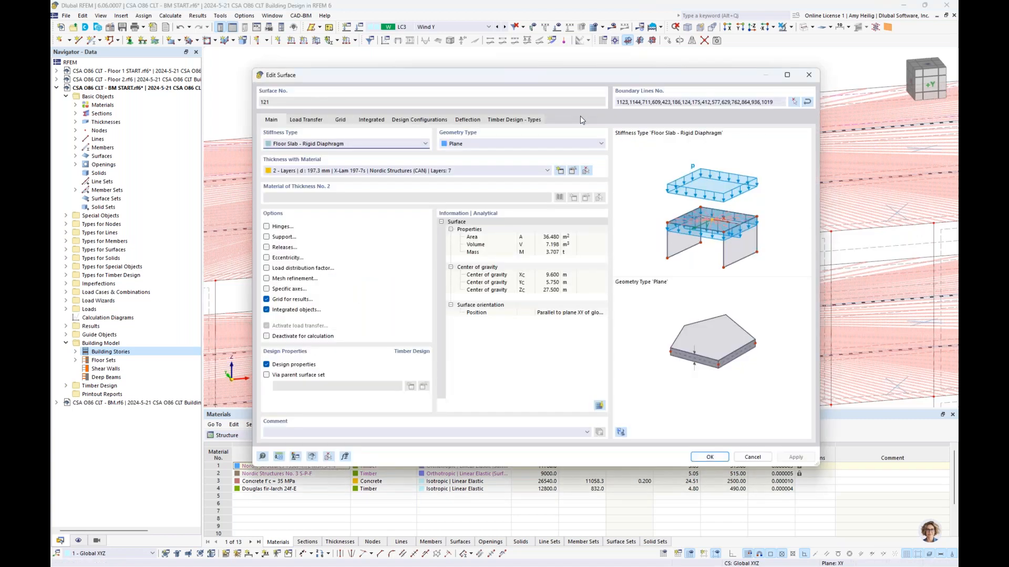
{"action": "left_click", "coordinate": [339, 145]}
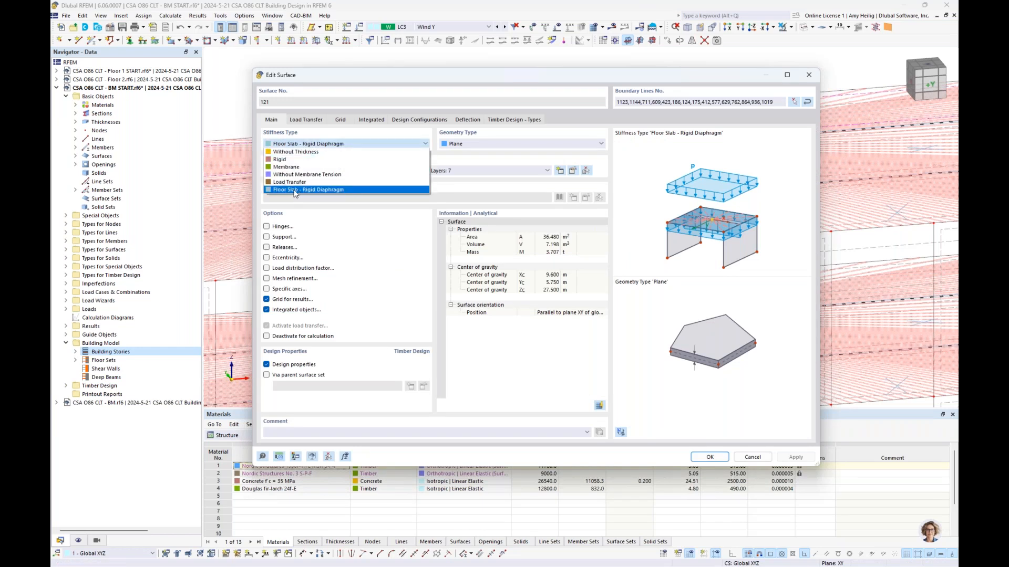
{"action": "left_click", "coordinate": [346, 215]}
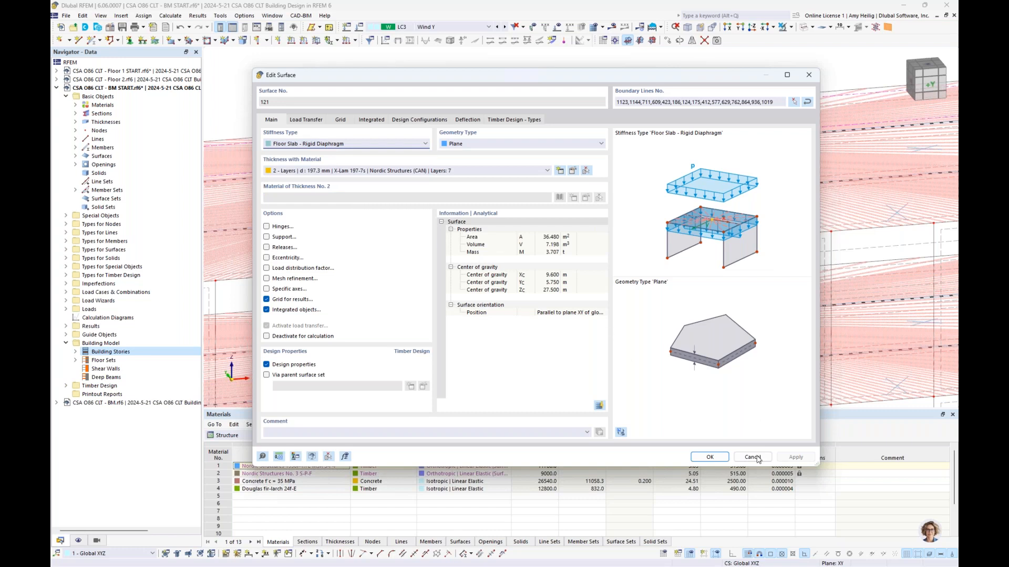
{"action": "left_click", "coordinate": [753, 457]}
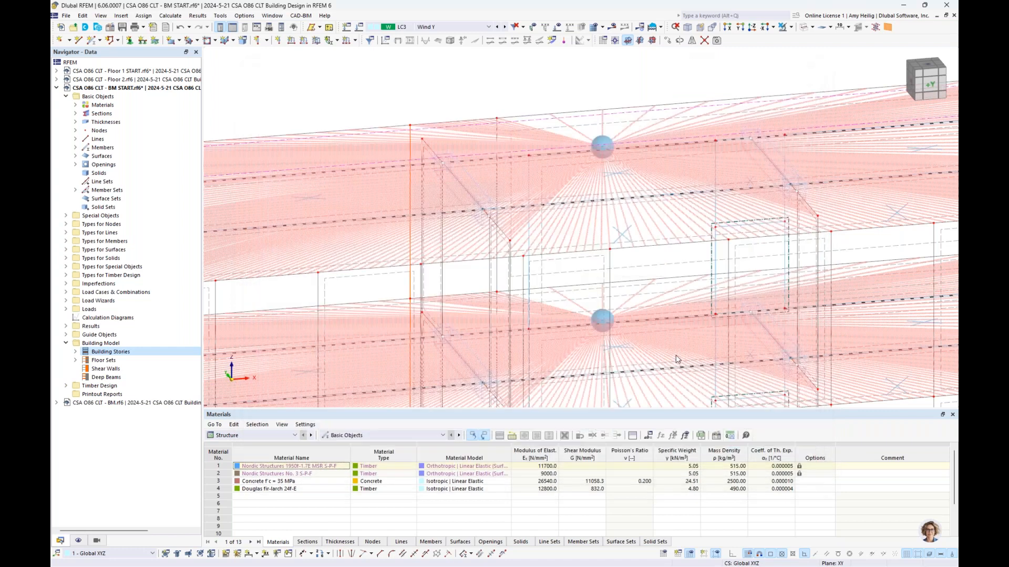
Step: Hide the rigid links from the model display and return the building to transparent rendering
{"action": "scroll", "coordinate": [581, 203], "scroll_direction": "down", "scroll_amount": 5}
{"action": "scroll", "coordinate": [580, 204], "scroll_direction": "down", "scroll_amount": 1}
{"action": "middle_click_drag", "start_coordinate": [579, 265], "coordinate": [565, 182]}
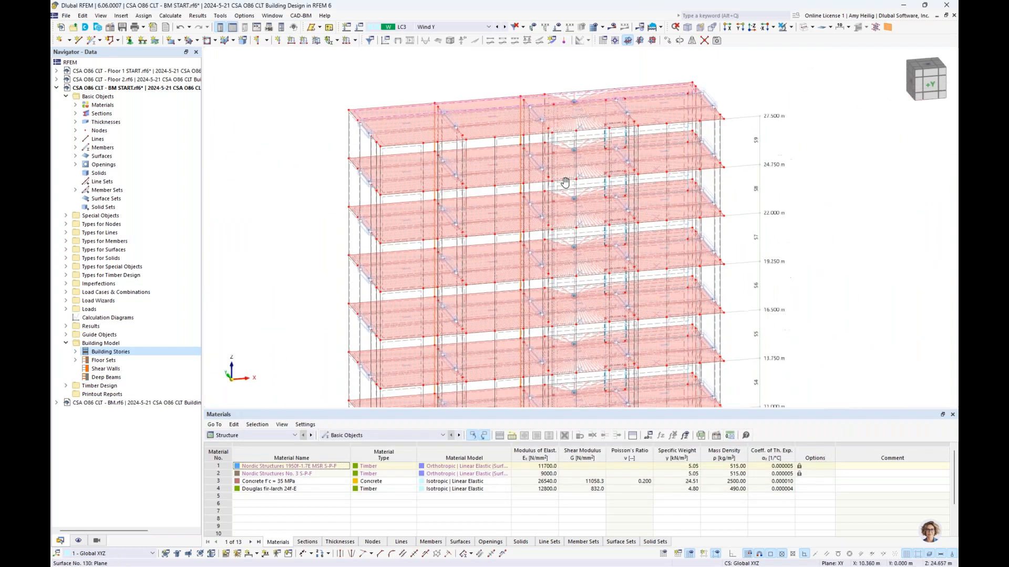
{"action": "left_click", "coordinate": [79, 541]}
{"action": "scroll", "coordinate": [126, 303], "scroll_direction": "up", "scroll_amount": 5}
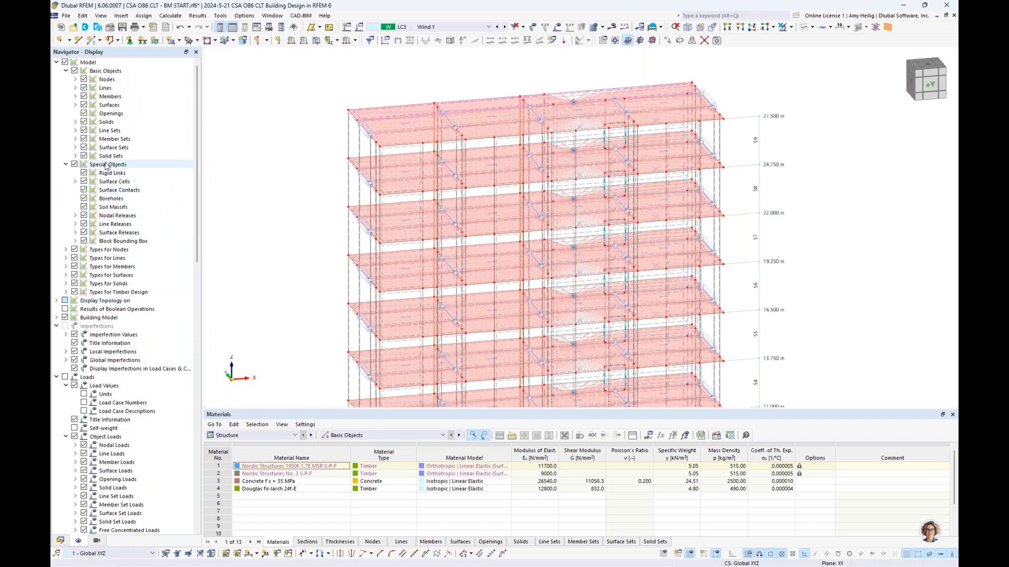
{"action": "left_click", "coordinate": [84, 173]}
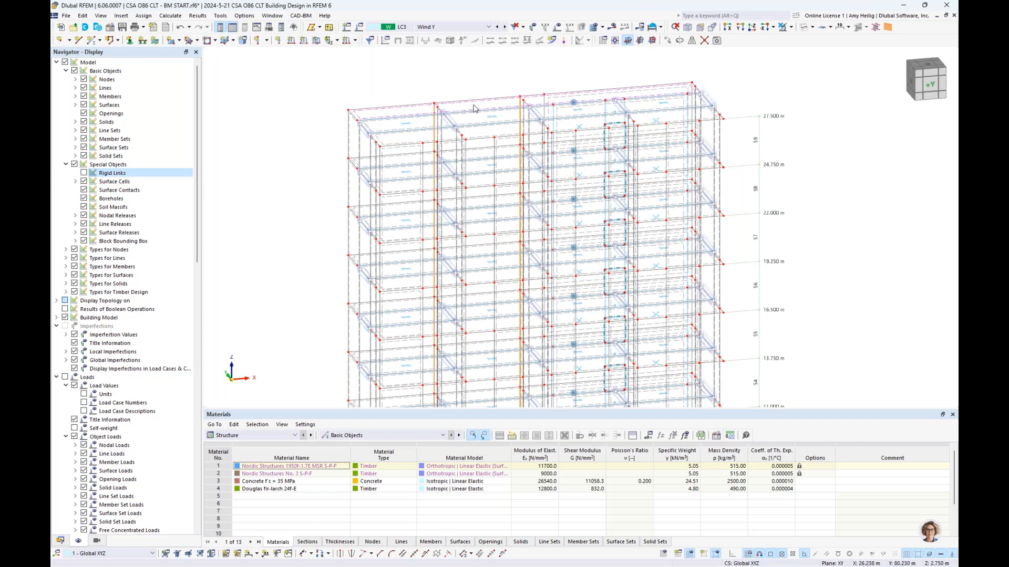
{"action": "left_click", "coordinate": [804, 27]}
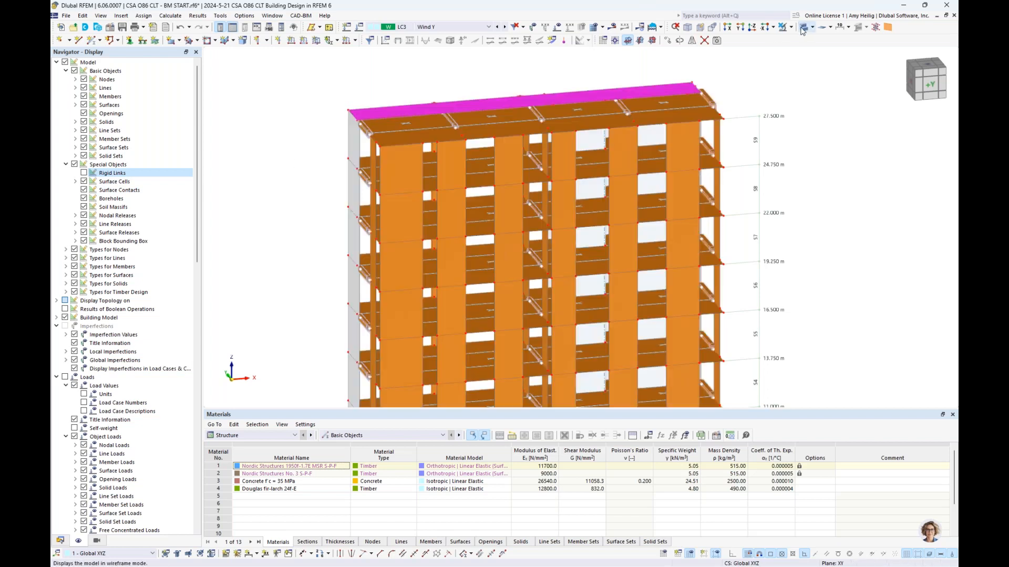
{"action": "left_click", "coordinate": [804, 27]}
{"action": "scroll", "coordinate": [741, 128], "scroll_direction": "down", "scroll_amount": 2}
{"action": "scroll", "coordinate": [755, 187], "scroll_direction": "down", "scroll_amount": 3}
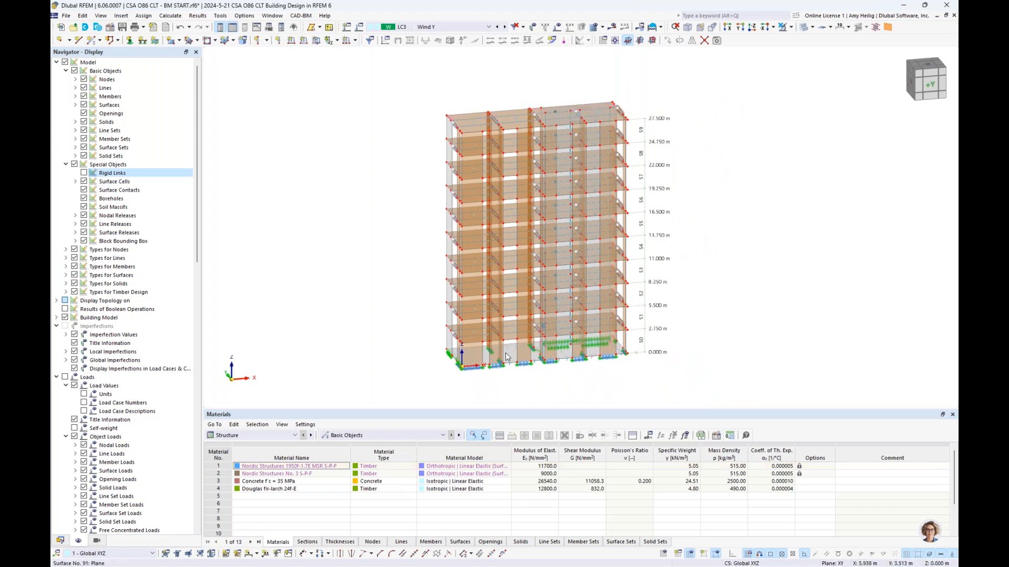
Step: Create a shear wall from the ten stacked surfaces 11-20 of the grey end wall, running from base to roof
{"action": "left_click", "coordinate": [60, 541]}
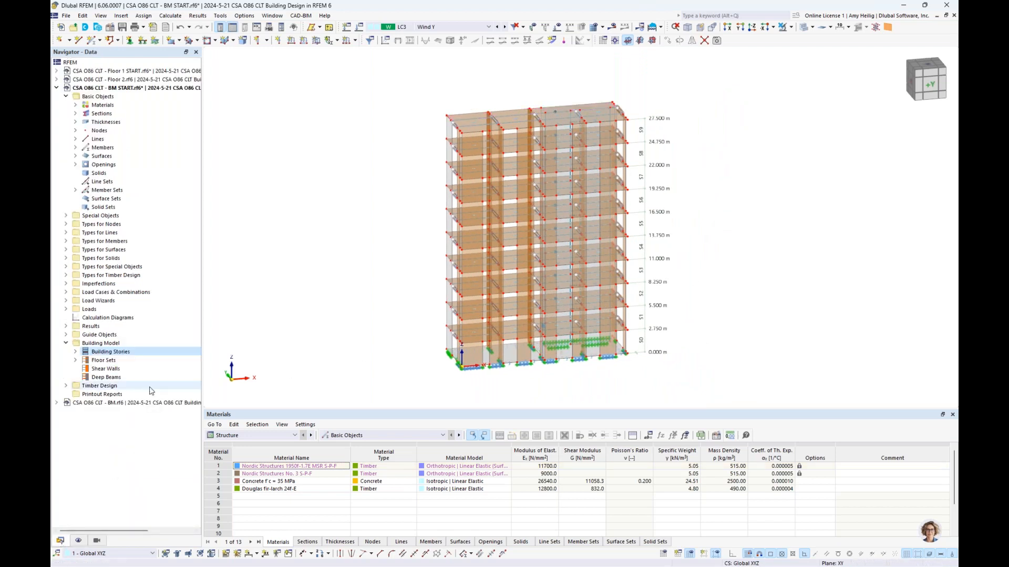
{"action": "right_click", "coordinate": [97, 372]}
{"action": "left_click", "coordinate": [122, 383]}
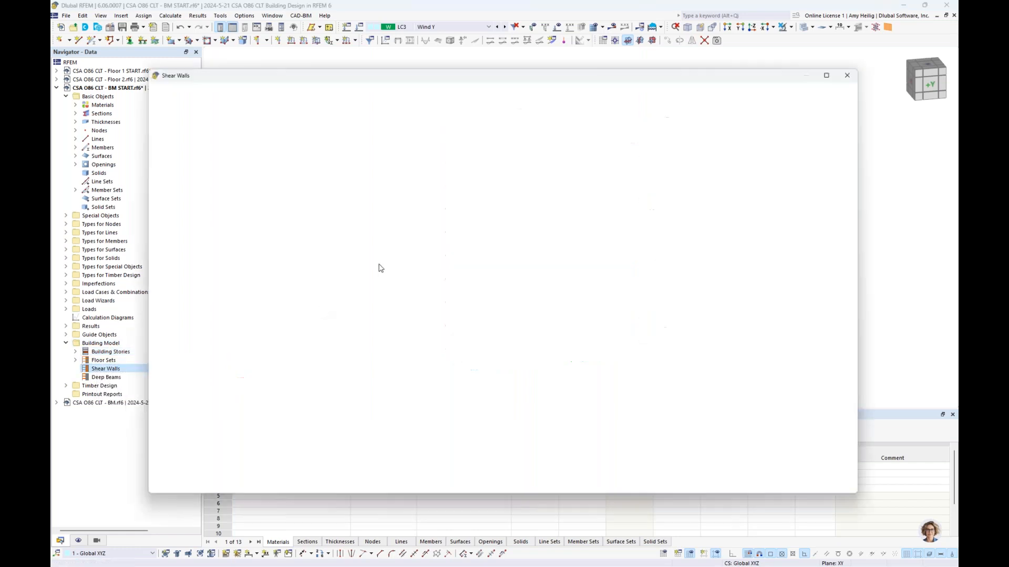
{"action": "left_click", "coordinate": [862, 94]}
{"action": "scroll", "coordinate": [452, 344], "scroll_direction": "up", "scroll_amount": 3}
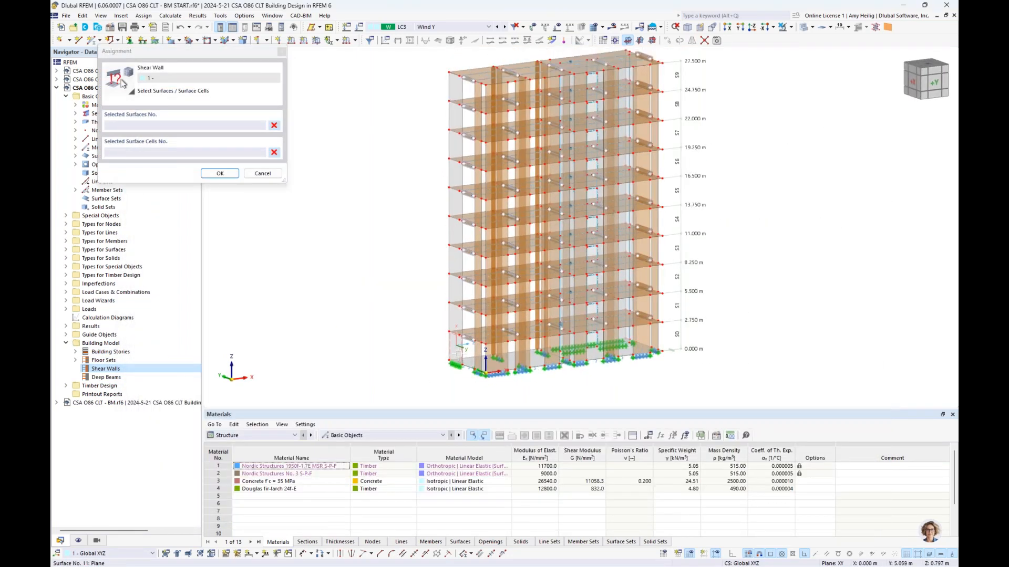
{"action": "left_click", "coordinate": [455, 346]}
{"action": "left_click", "coordinate": [455, 318]}
{"action": "left_click", "coordinate": [454, 289]}
{"action": "left_click", "coordinate": [455, 260]}
{"action": "left_click", "coordinate": [456, 235]}
{"action": "left_click", "coordinate": [455, 205]}
{"action": "left_click", "coordinate": [455, 176]}
{"action": "left_click", "coordinate": [456, 147]}
{"action": "left_click", "coordinate": [455, 118]}
{"action": "left_click", "coordinate": [455, 89]}
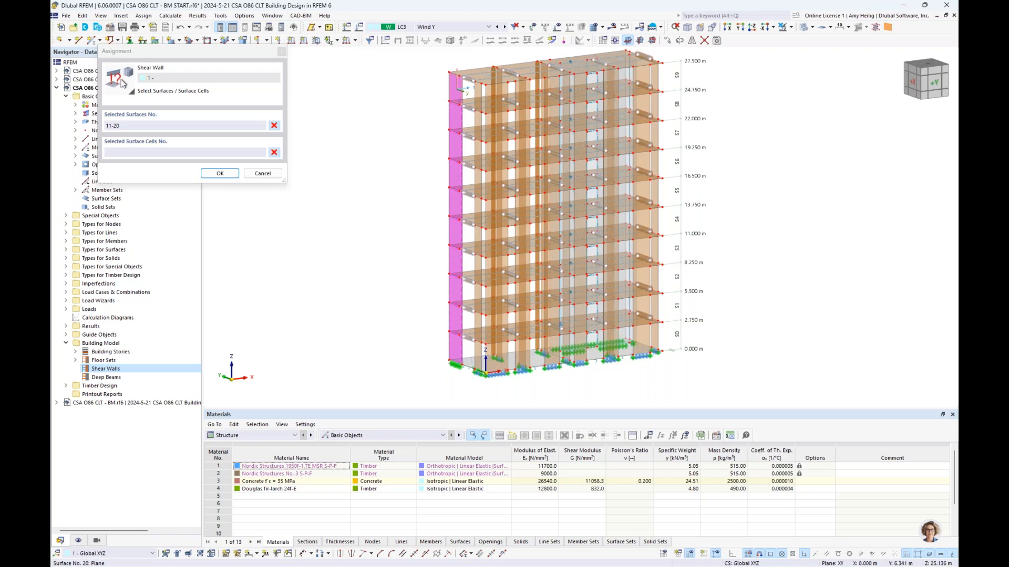
{"action": "left_click", "coordinate": [220, 174]}
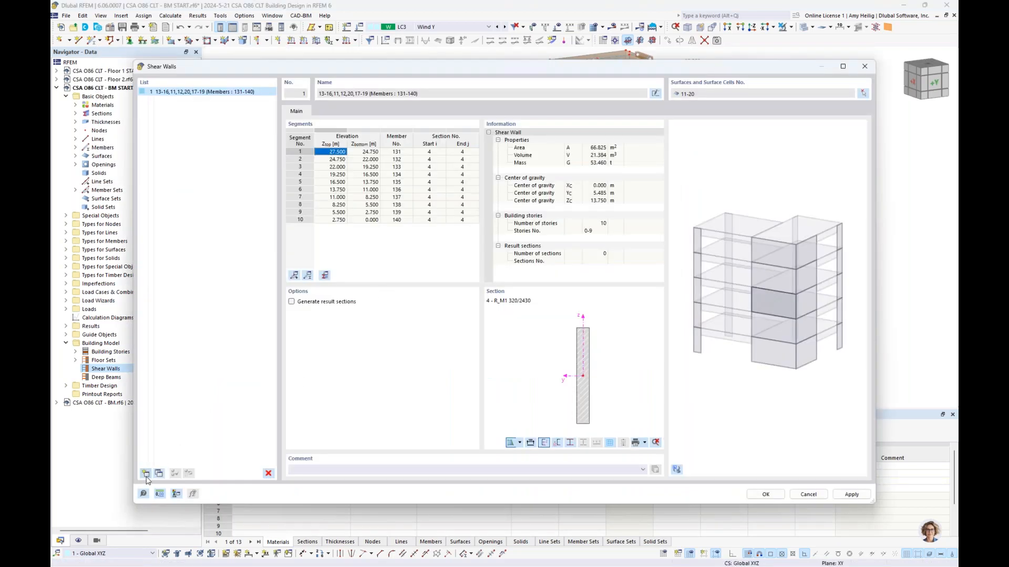
Step: Add a second shear wall from the ten stacked CLT wall surfaces 21-30 and accept the shear wall definitions
{"action": "left_click", "coordinate": [145, 474]}
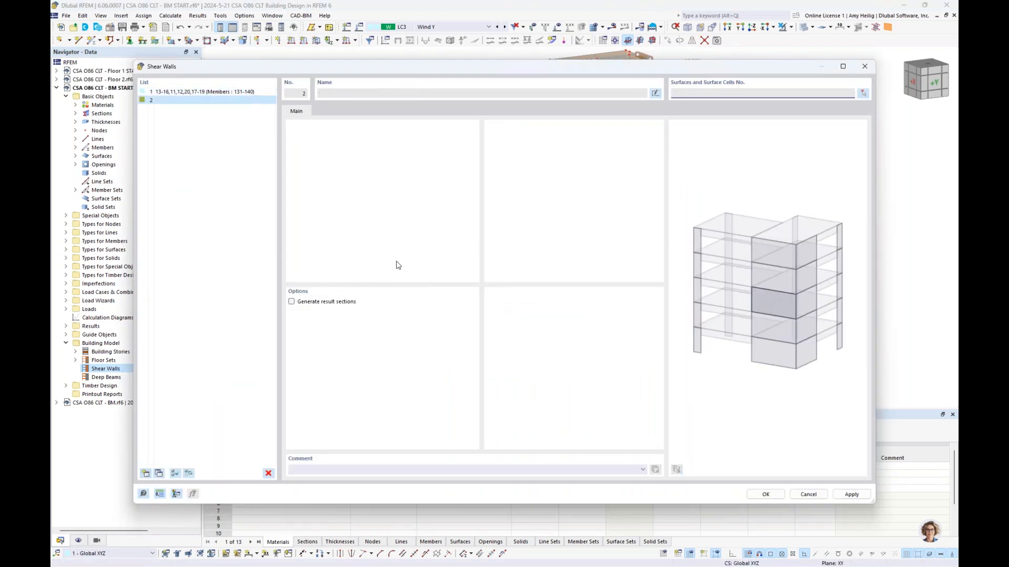
{"action": "left_click", "coordinate": [862, 94]}
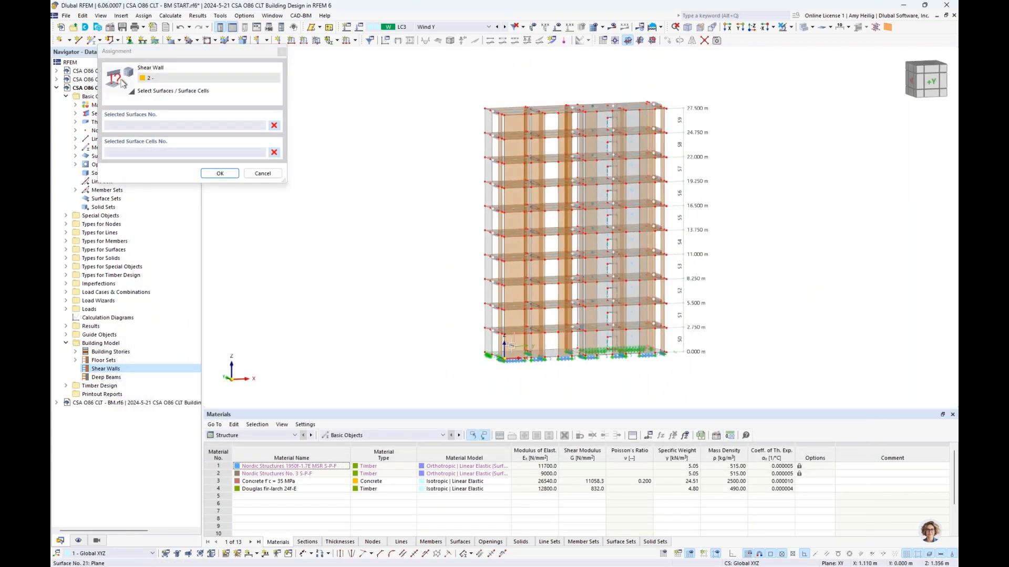
{"action": "left_click", "coordinate": [514, 333]}
{"action": "left_click", "coordinate": [515, 318]}
{"action": "left_click", "coordinate": [514, 295]}
{"action": "left_click", "coordinate": [514, 270]}
{"action": "left_click", "coordinate": [515, 244]}
{"action": "left_click", "coordinate": [514, 220]}
{"action": "left_click", "coordinate": [515, 195]}
{"action": "left_click", "coordinate": [514, 171]}
{"action": "left_click", "coordinate": [514, 146]}
{"action": "left_click", "coordinate": [514, 122]}
{"action": "left_click", "coordinate": [220, 173]}
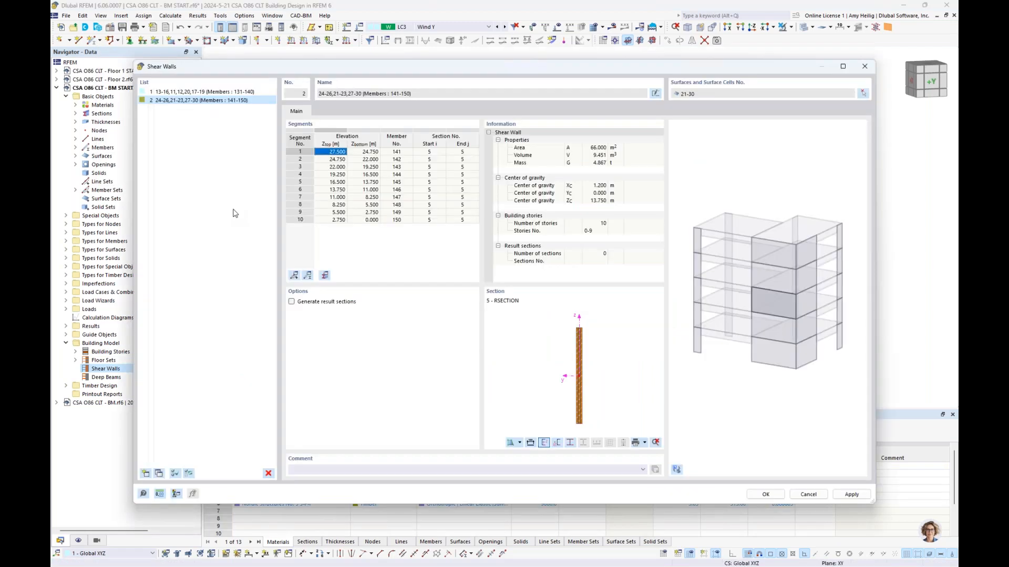
{"action": "left_click", "coordinate": [766, 494]}
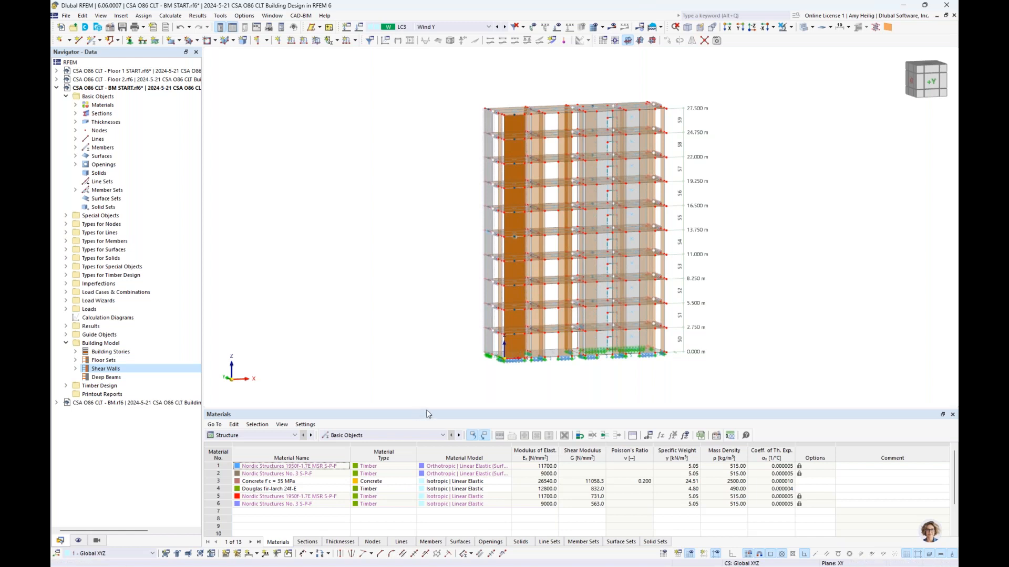
Step: Review the Timber Design input data: the design situations and the surfaces selected as objects to design in the model
{"action": "left_click_drag", "start_coordinate": [432, 409], "coordinate": [417, 357]}
{"action": "left_click", "coordinate": [247, 383]}
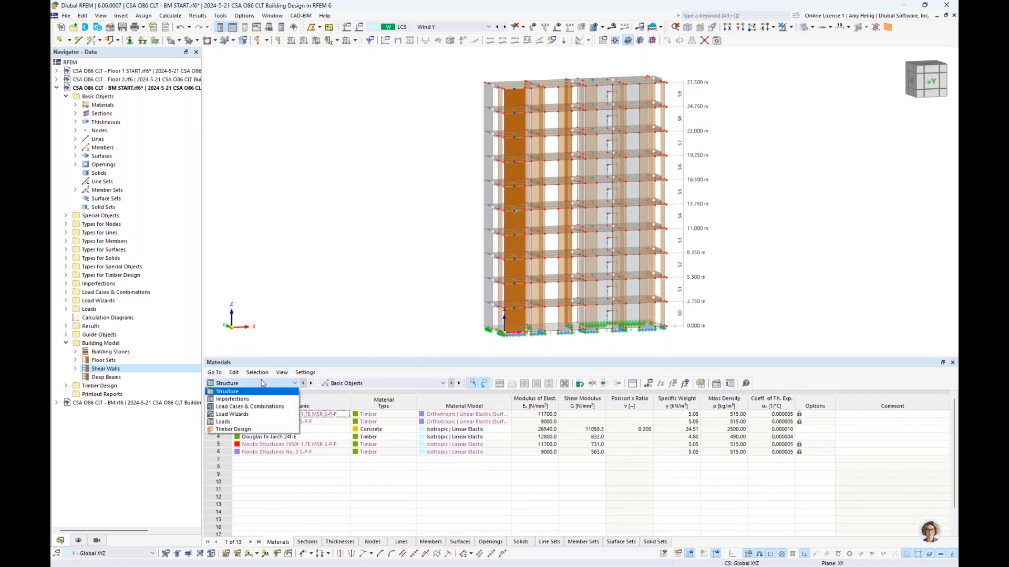
{"action": "left_click", "coordinate": [251, 430]}
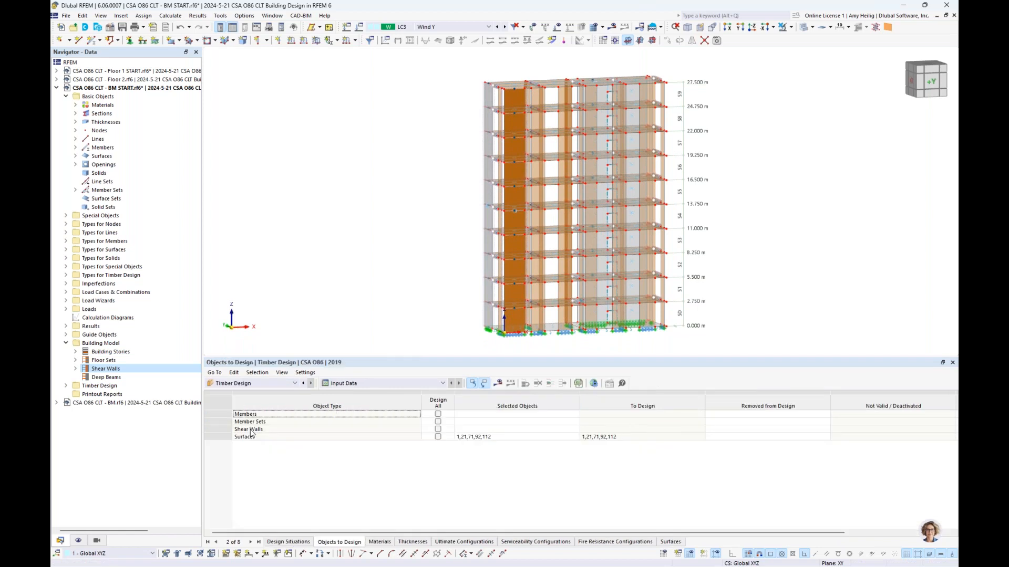
{"action": "left_click", "coordinate": [280, 543]}
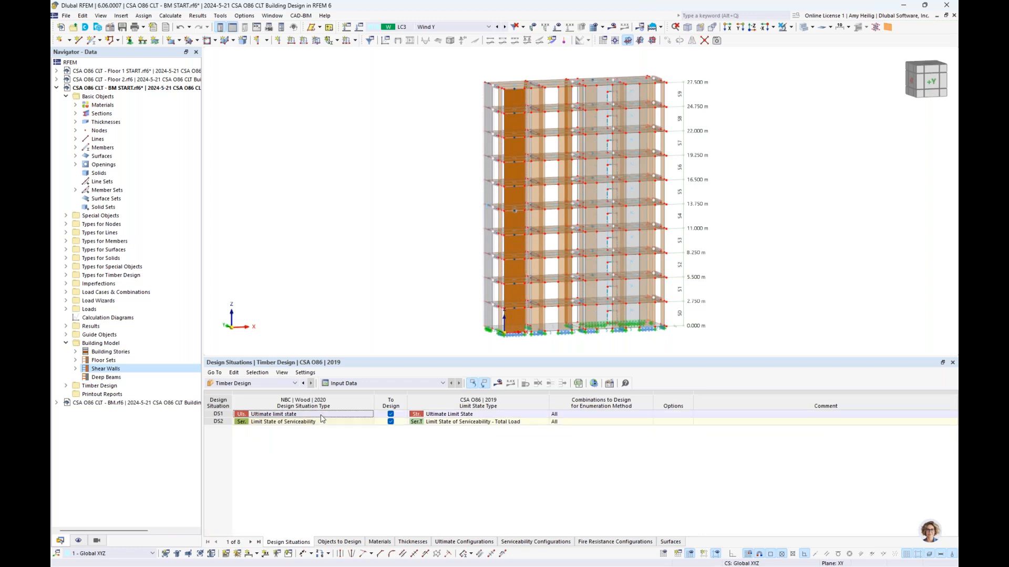
{"action": "left_click", "coordinate": [337, 542]}
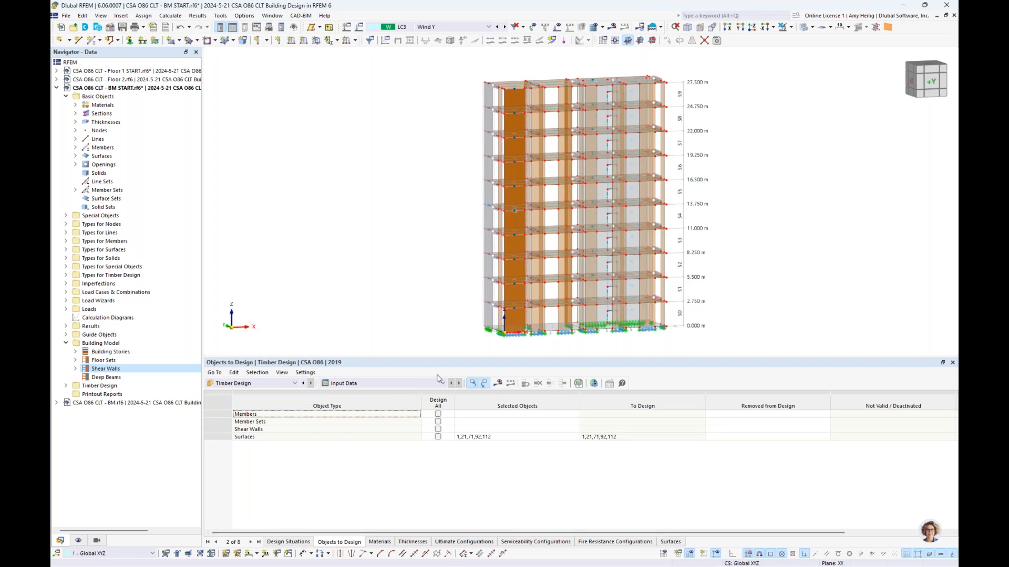
{"action": "left_click", "coordinate": [491, 437]}
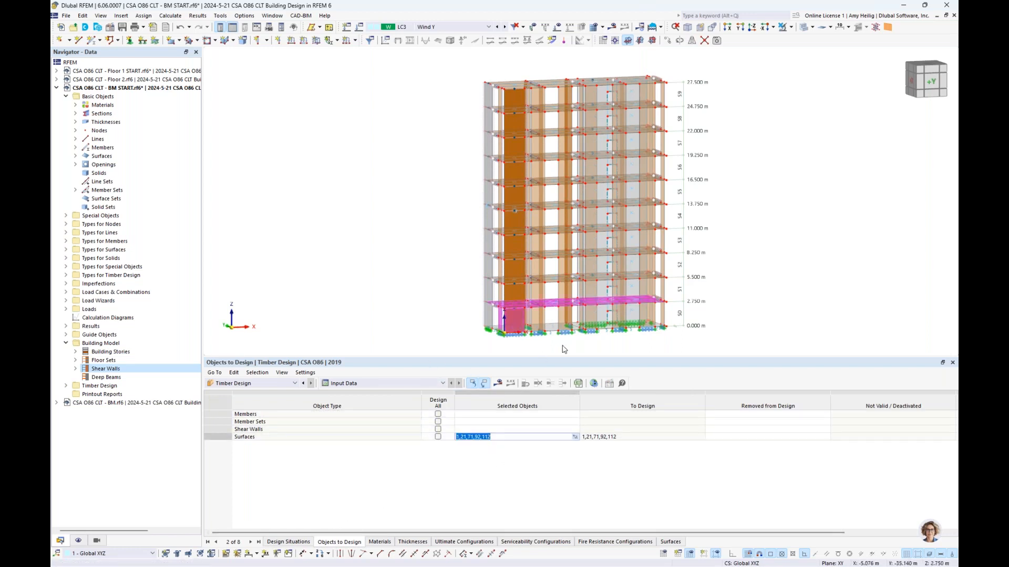
{"action": "scroll", "coordinate": [570, 344], "scroll_direction": "up", "scroll_amount": 5}
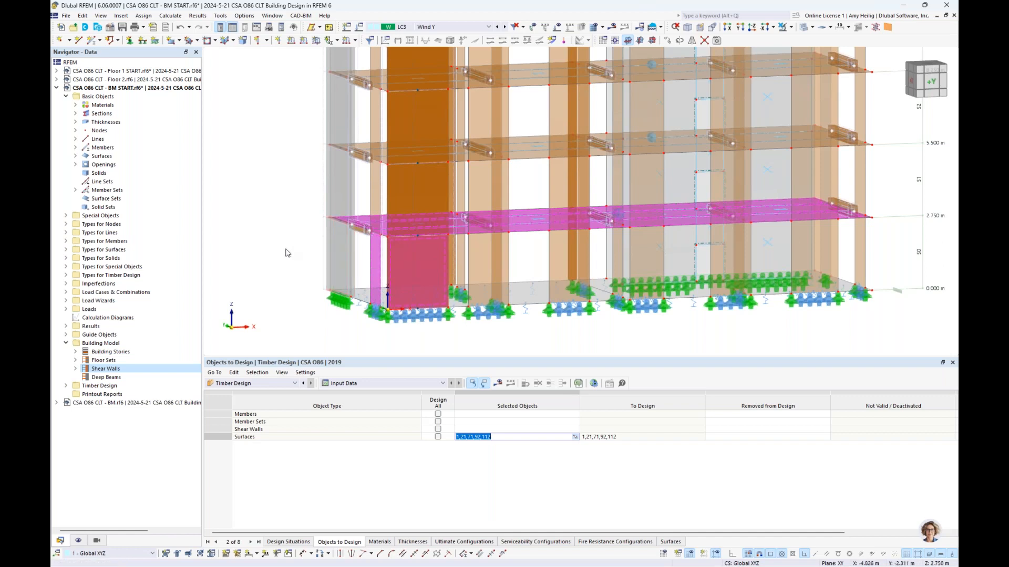
{"action": "key", "text": "Return"}
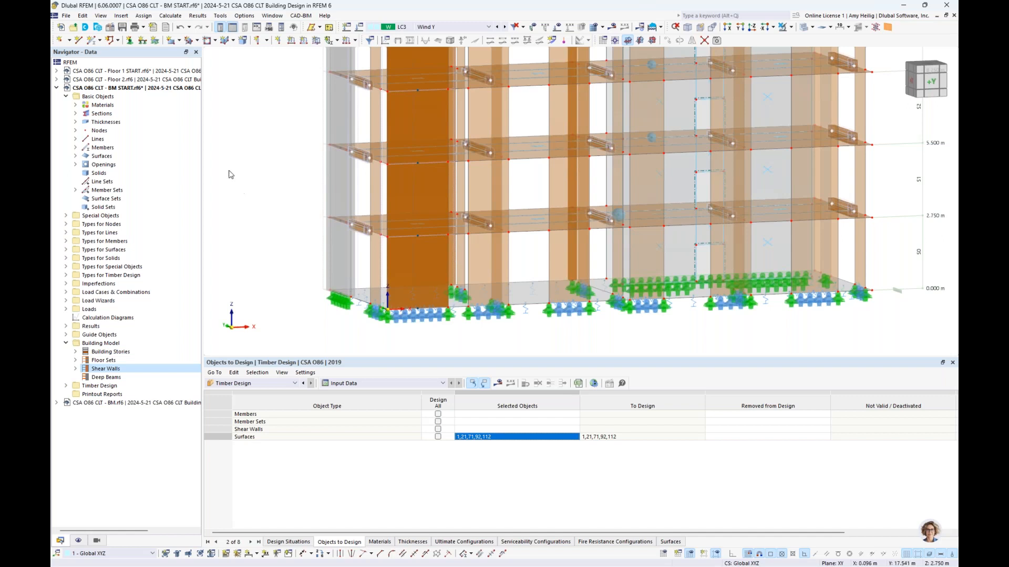
Step: Switch to the calculated model CSA O86 CLT - BM, keep load combination CO4 active, and show the model in wireframe
{"action": "left_click", "coordinate": [272, 15]}
{"action": "left_click", "coordinate": [298, 154]}
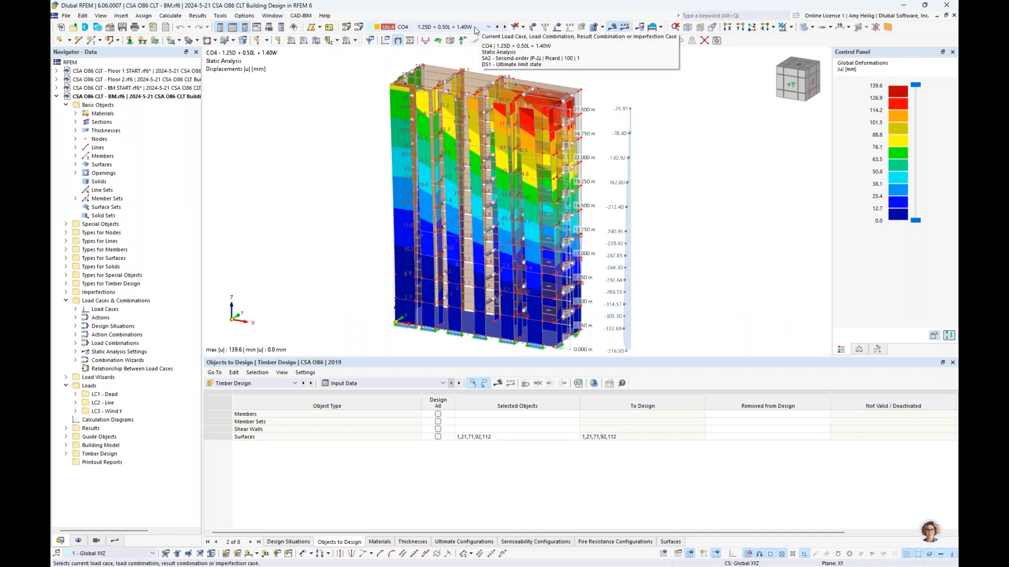
{"action": "left_click", "coordinate": [475, 27]}
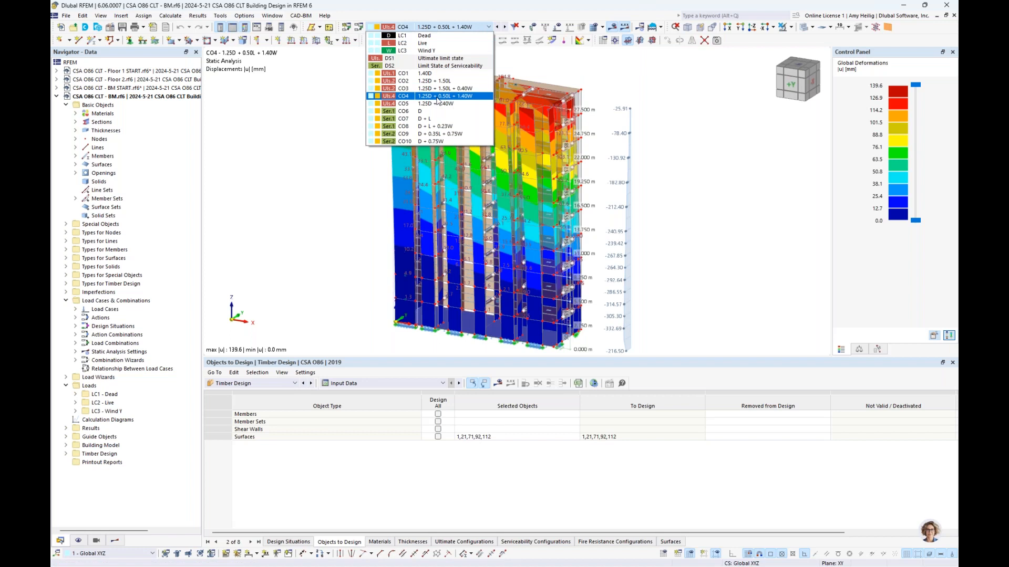
{"action": "left_click", "coordinate": [436, 98]}
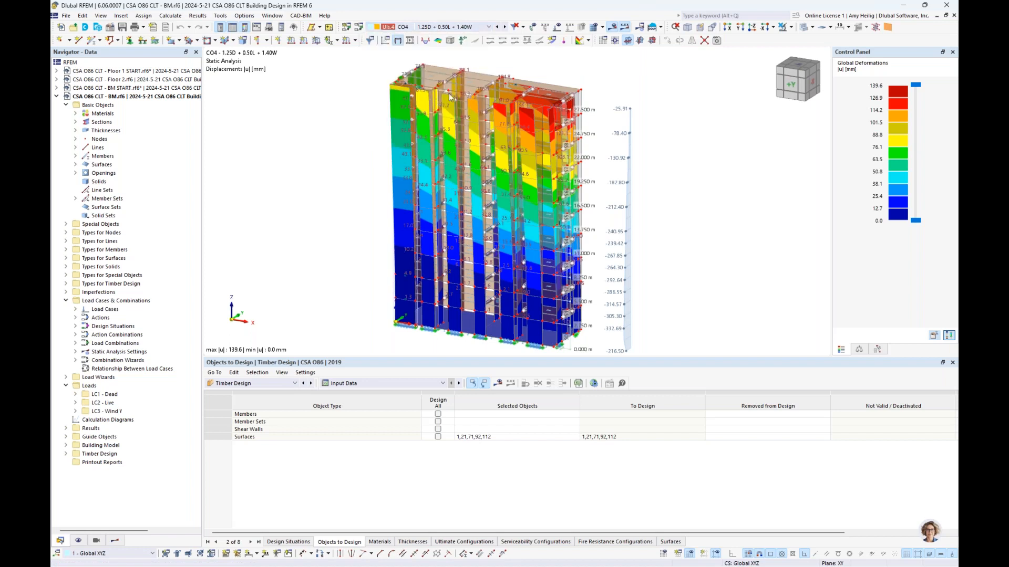
{"action": "left_click", "coordinate": [805, 28]}
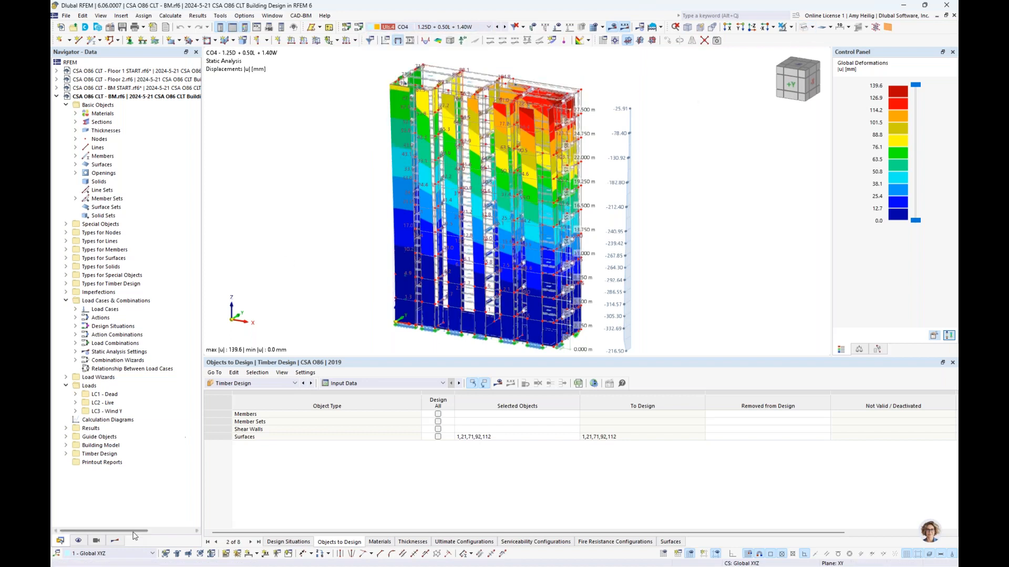
Step: Examine the global deformations |u| of the walls from the Global 3D Calculation
{"action": "left_click", "coordinate": [114, 541]}
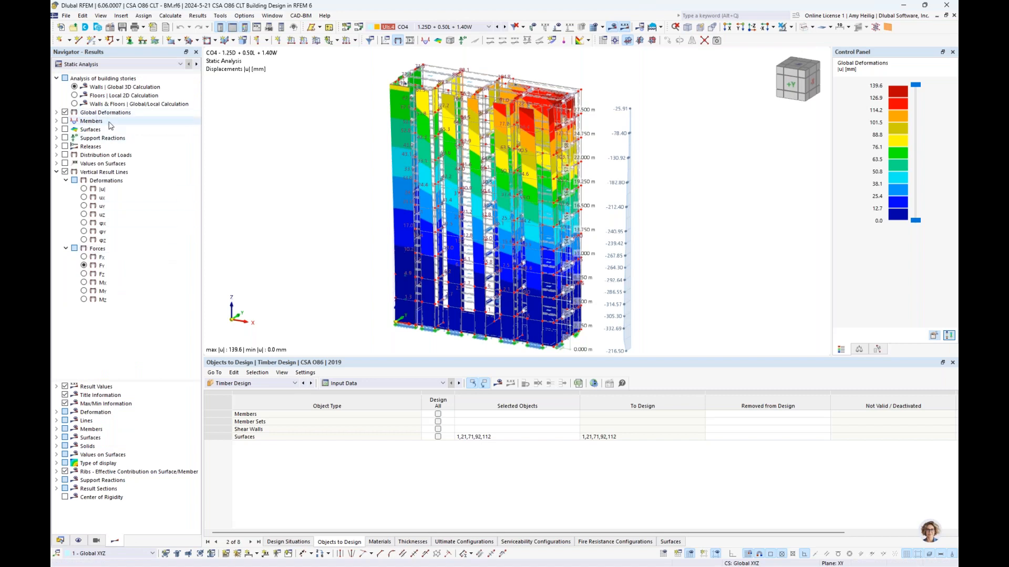
{"action": "left_click", "coordinate": [57, 112]}
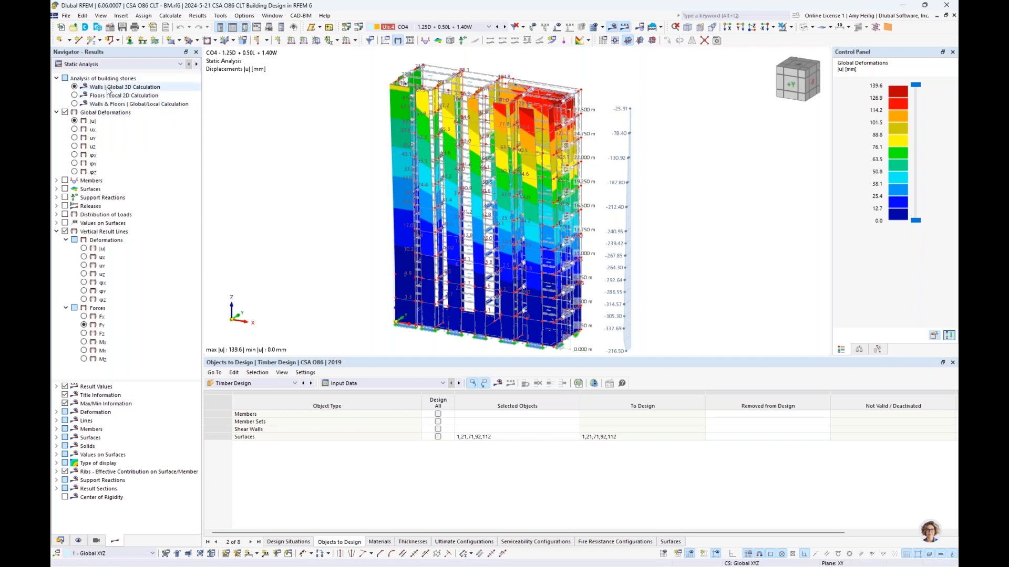
{"action": "mouse_move", "coordinate": [698, 205]}
{"action": "middle_mouse_down", "text": "ctrl"}
{"action": "mouse_move", "coordinate": [650, 203]}
{"action": "mouse_move", "coordinate": [680, 203]}
{"action": "middle_mouse_up", "text": "ctrl"}
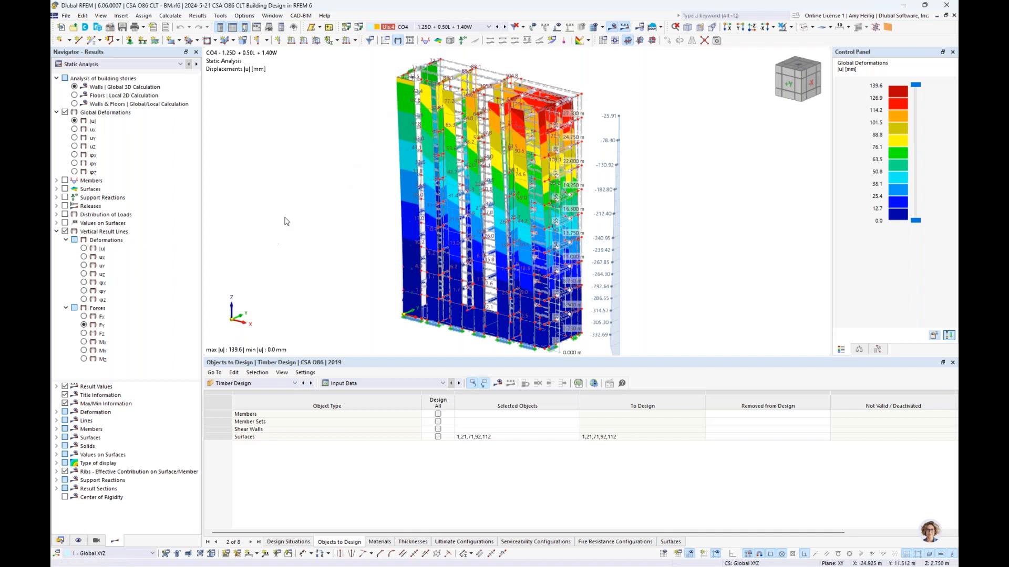
Step: Show the Floors | Local 2D Calculation results and examine the total, uY and uX displacements of the upper floors
{"action": "left_click", "coordinate": [77, 98]}
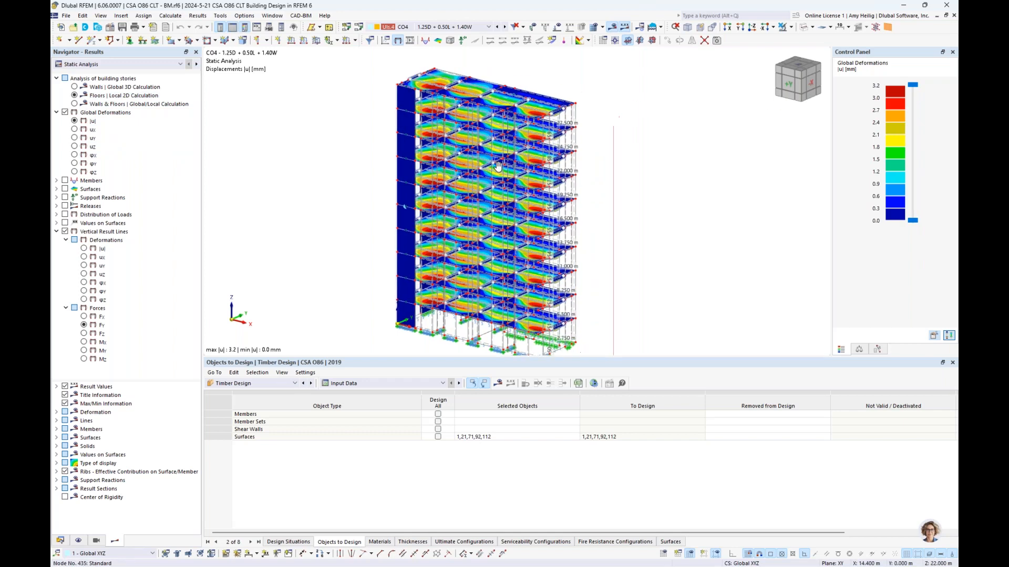
{"action": "scroll", "coordinate": [459, 123], "scroll_direction": "up", "scroll_amount": 5}
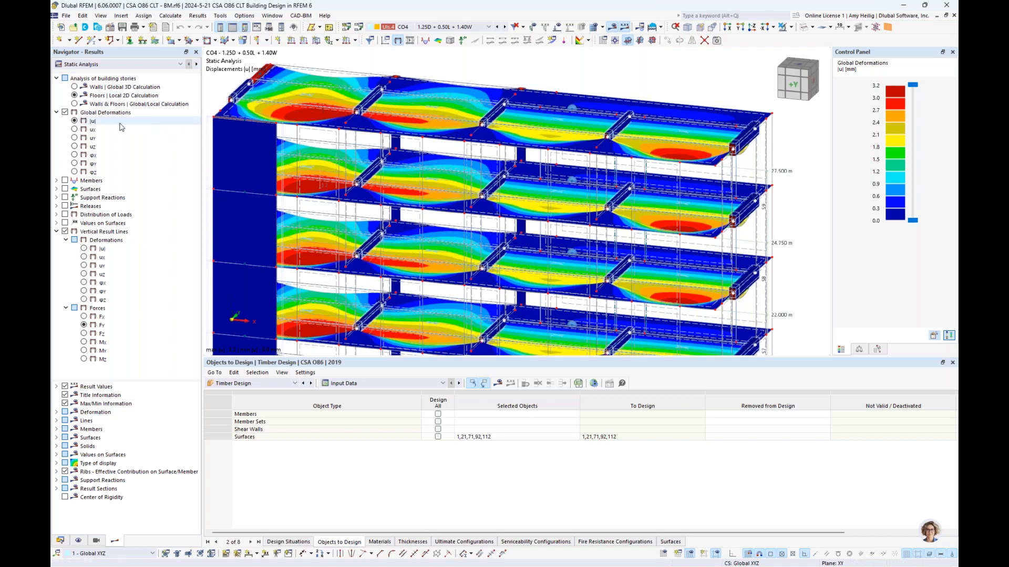
{"action": "left_click", "coordinate": [74, 140]}
{"action": "left_click", "coordinate": [75, 138]}
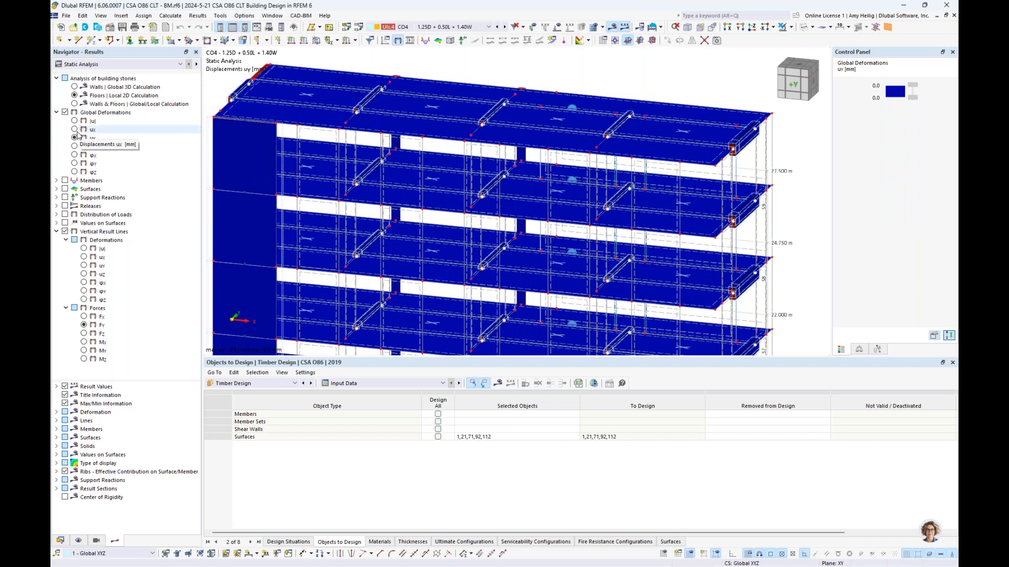
{"action": "left_click", "coordinate": [76, 130]}
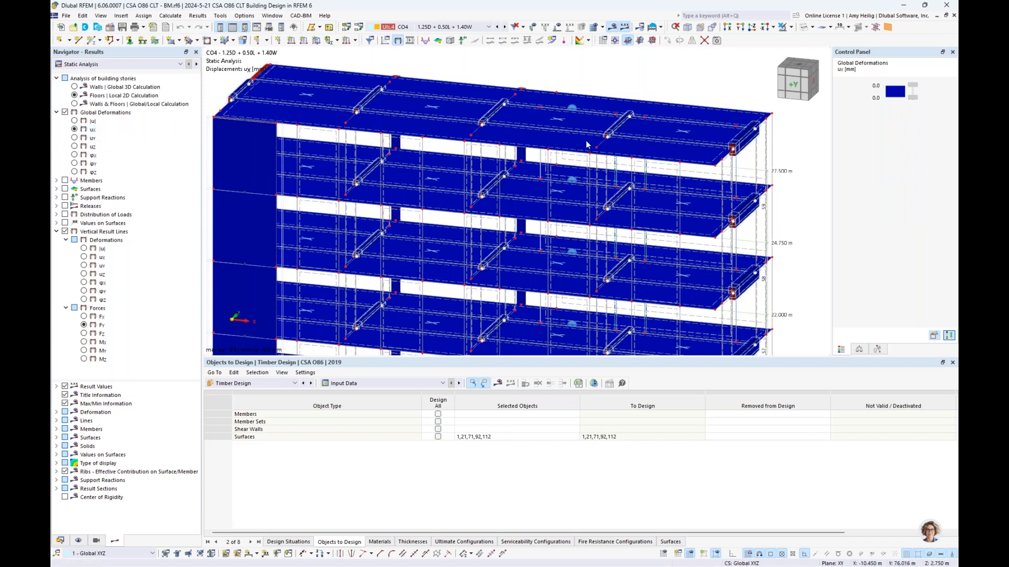
{"action": "mouse_move", "coordinate": [624, 132]}
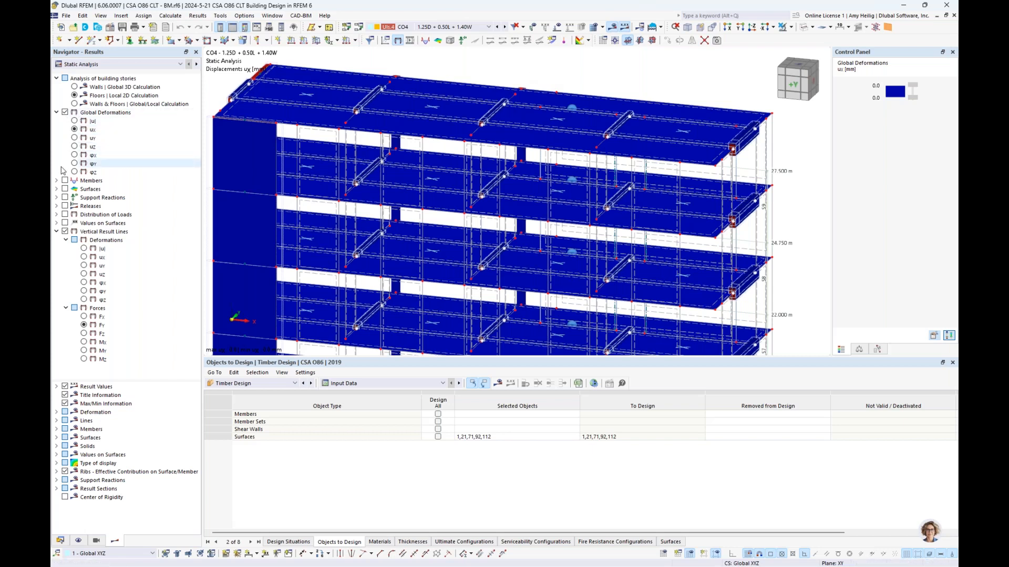
Step: Examine the floors' basic internal forces, covering moments mx and my and axial forces nx and ny
{"action": "left_click", "coordinate": [56, 189]}
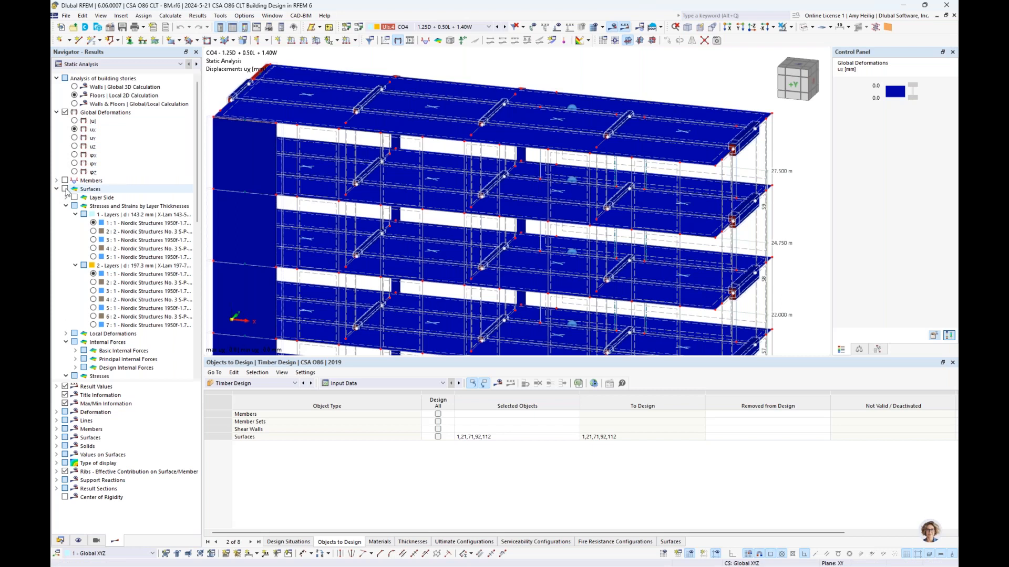
{"action": "left_click", "coordinate": [66, 206]}
{"action": "left_click", "coordinate": [75, 265]}
{"action": "left_click", "coordinate": [66, 257]}
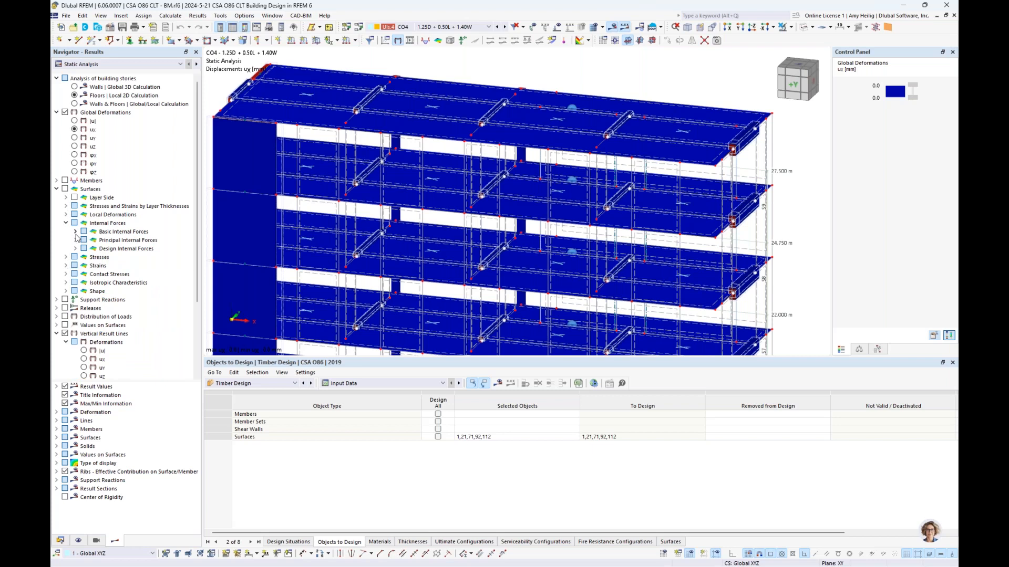
{"action": "left_click", "coordinate": [75, 232]}
{"action": "left_click", "coordinate": [94, 241]}
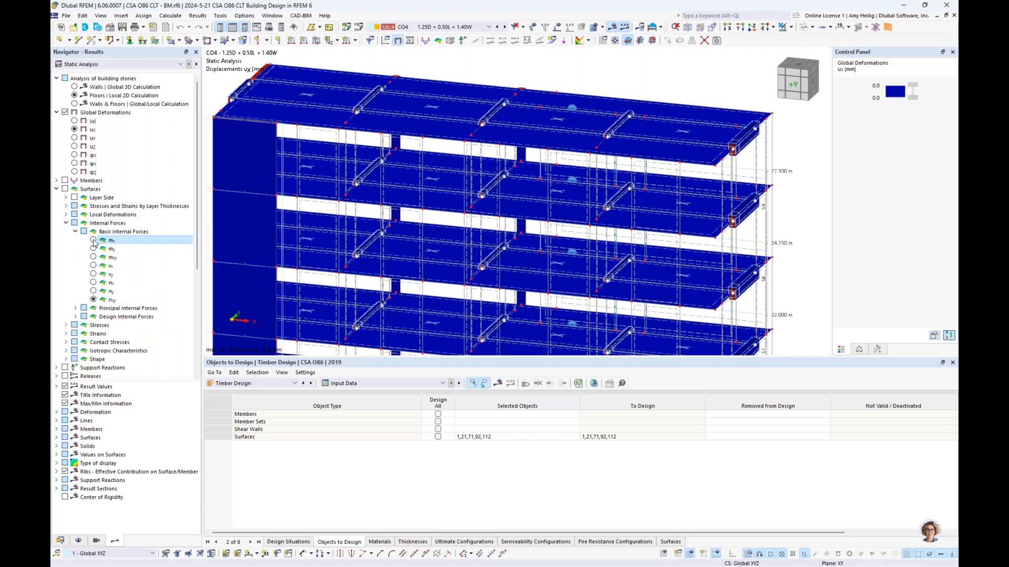
{"action": "left_click", "coordinate": [94, 241]}
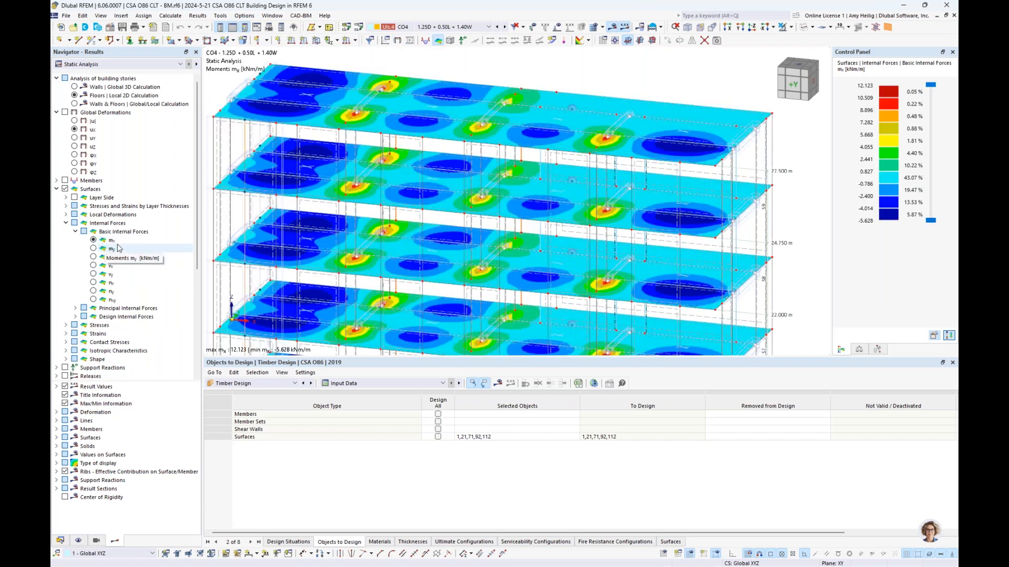
{"action": "left_click", "coordinate": [95, 249]}
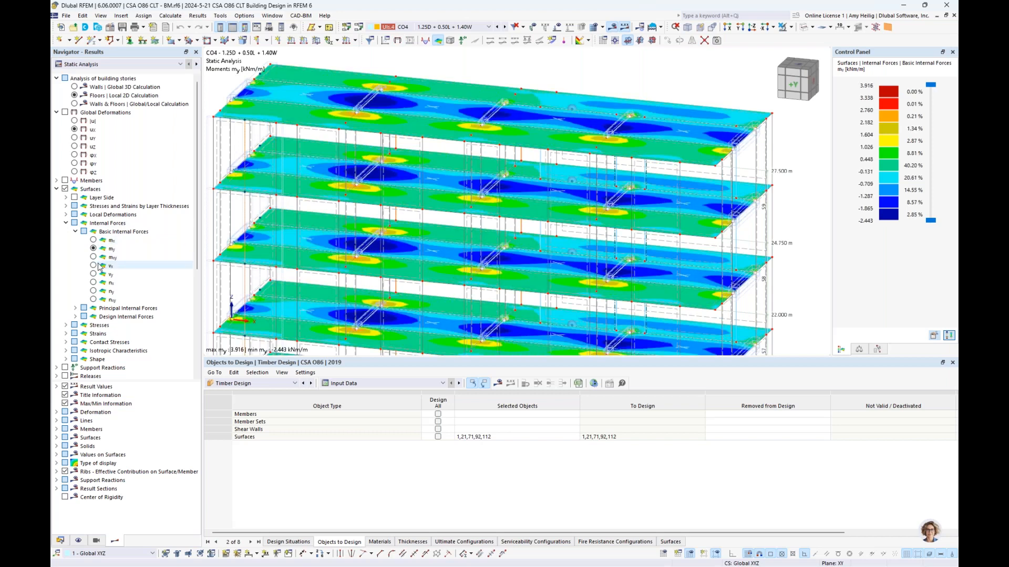
{"action": "left_click", "coordinate": [94, 284]}
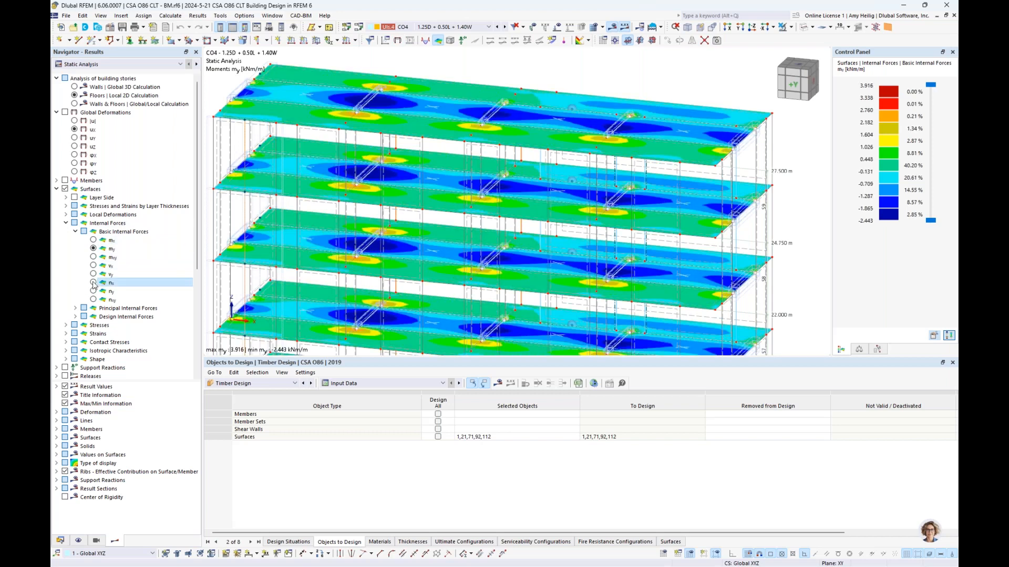
{"action": "left_click", "coordinate": [94, 291]}
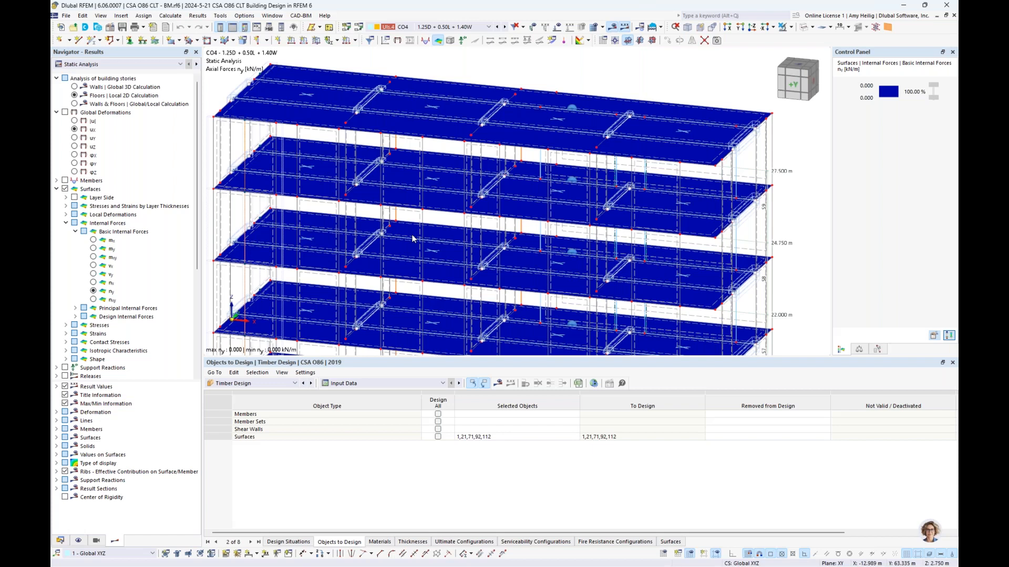
Step: Show the Walls & Floors | Global/Local Calculation results and examine the total global deformations |u| of the whole building
{"action": "left_click", "coordinate": [75, 104]}
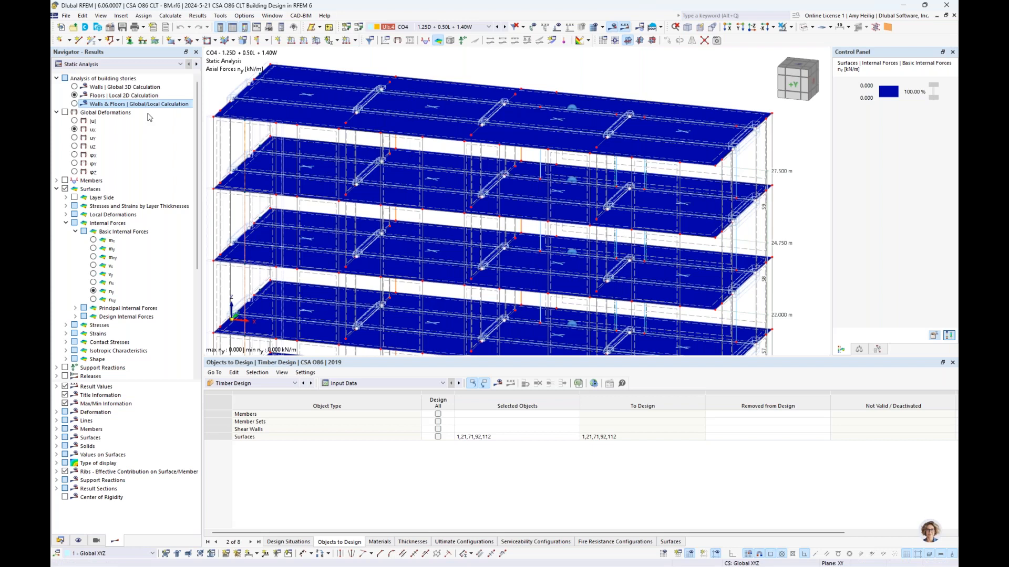
{"action": "left_click", "coordinate": [74, 121]}
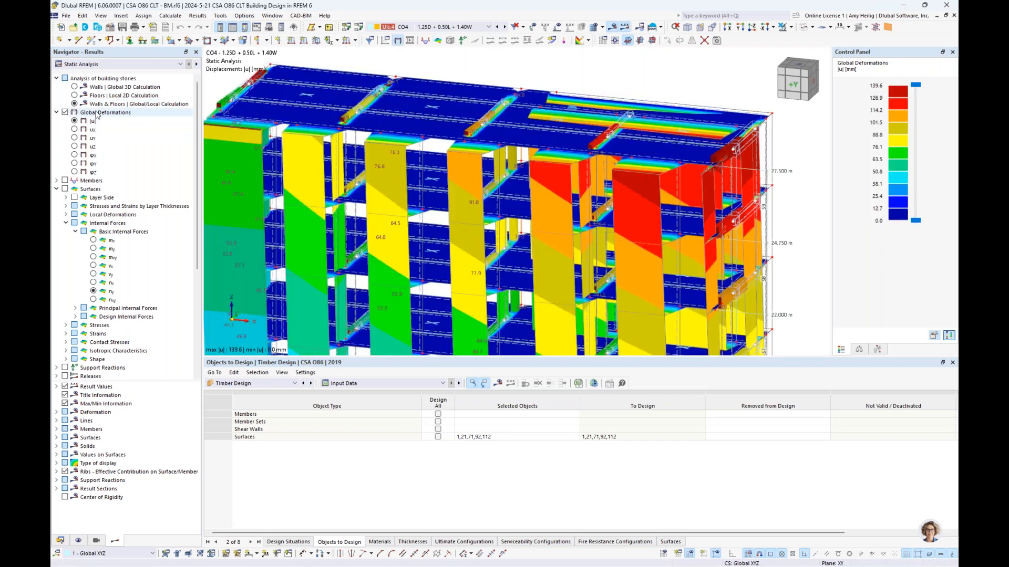
{"action": "scroll", "coordinate": [473, 163], "scroll_direction": "down", "scroll_amount": 5}
{"action": "middle_click_drag", "start_coordinate": [503, 195], "coordinate": [637, 219], "text": "ctrl"}
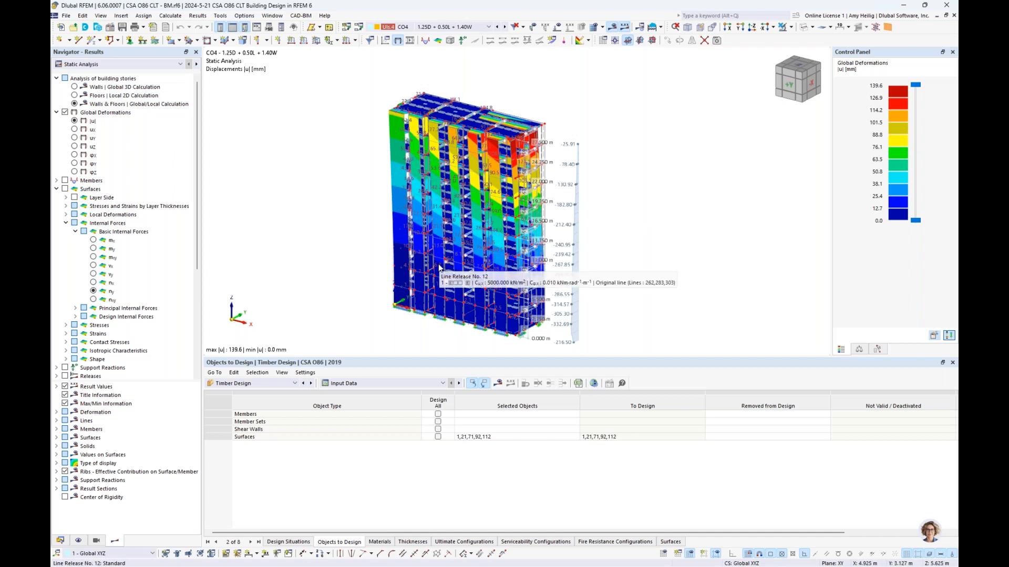
{"action": "middle_click_drag", "start_coordinate": [341, 254], "coordinate": [462, 226], "text": "ctrl"}
{"action": "middle_click_drag", "start_coordinate": [414, 284], "coordinate": [345, 261], "text": "ctrl"}
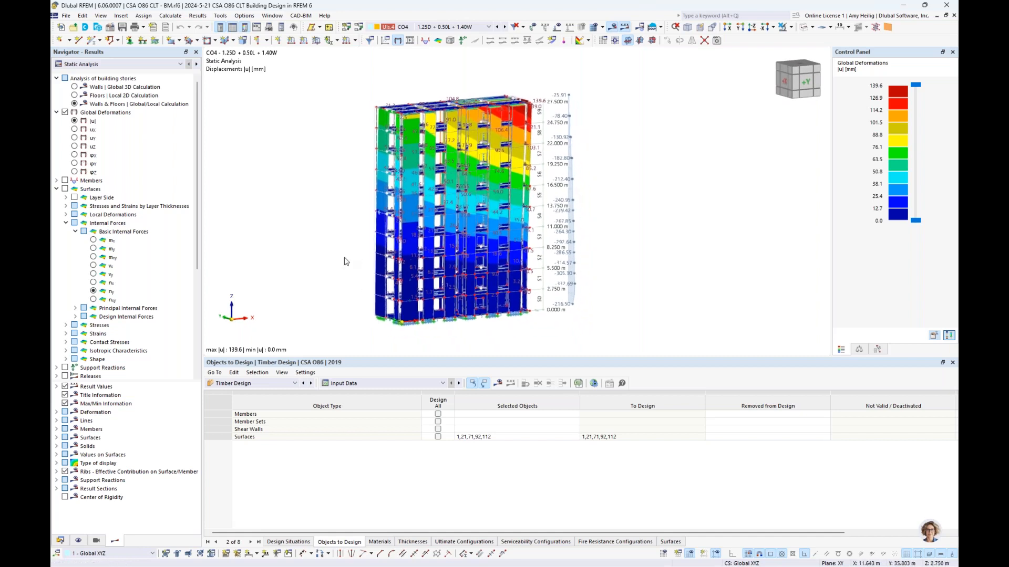
Step: Switch the displayed results from global deformations to the members' internal shear forces Vz
{"action": "left_click", "coordinate": [56, 113]}
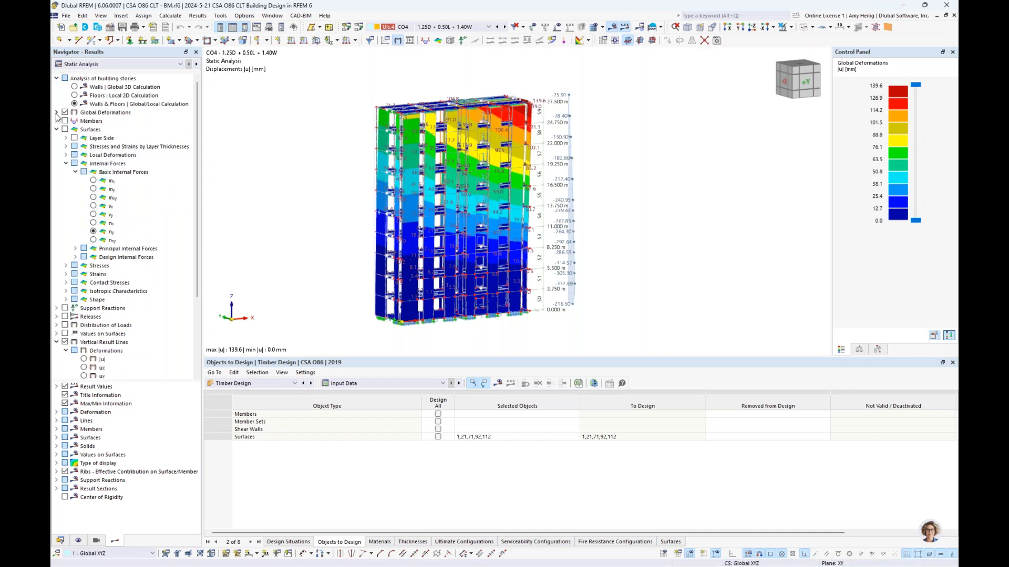
{"action": "left_click", "coordinate": [56, 130]}
{"action": "left_click", "coordinate": [56, 121]}
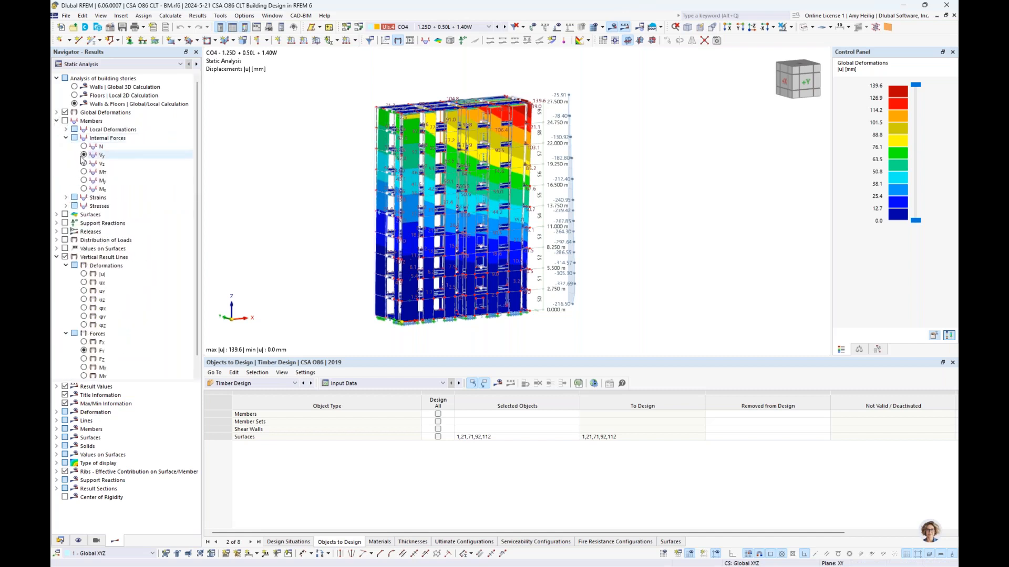
{"action": "left_click", "coordinate": [66, 121]}
{"action": "left_click", "coordinate": [65, 122]}
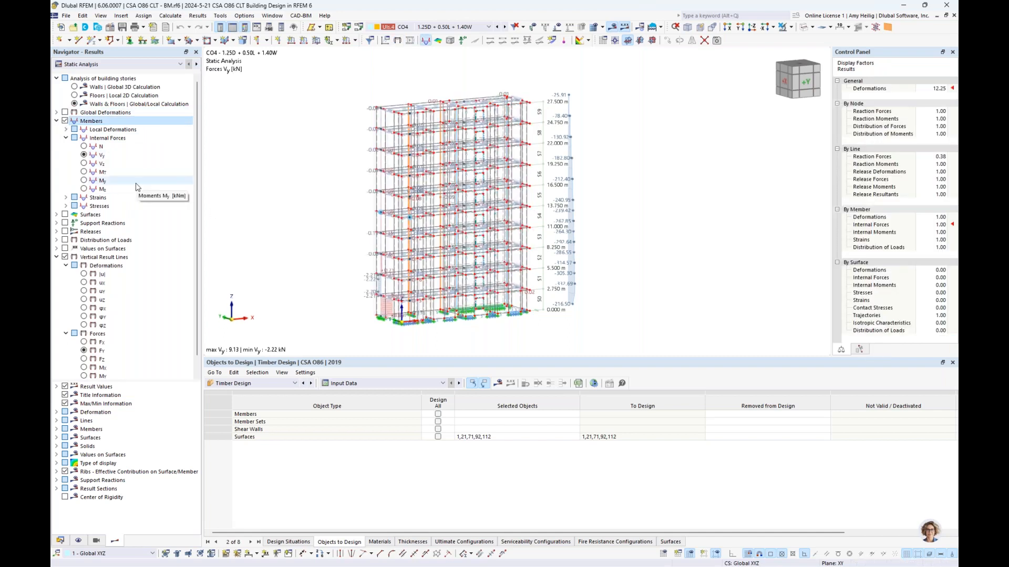
{"action": "left_click", "coordinate": [84, 166]}
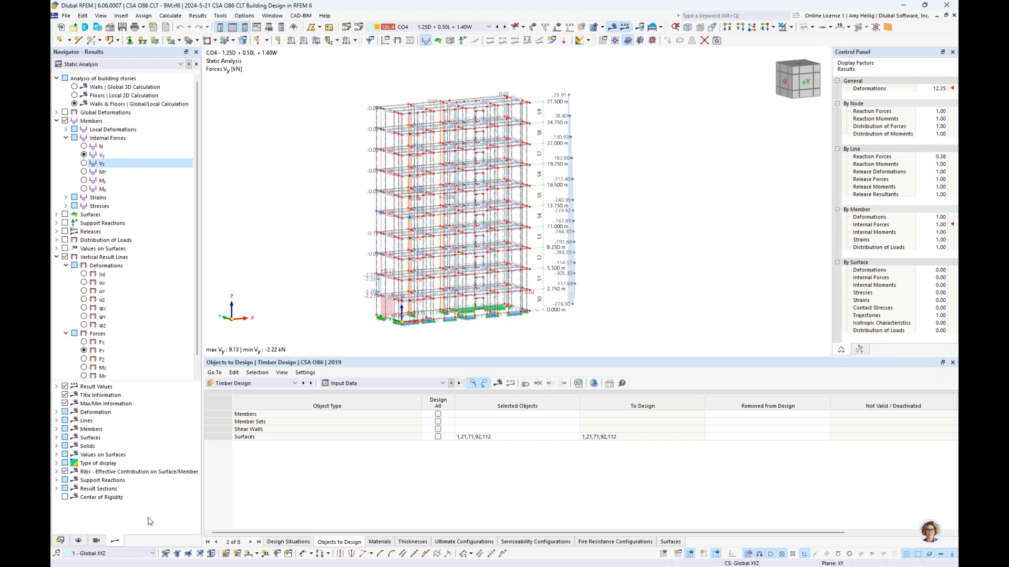
Step: Limit the visible objects to members of type Result Beam and examine their Vz shear forces over the building height
{"action": "left_click", "coordinate": [96, 542]}
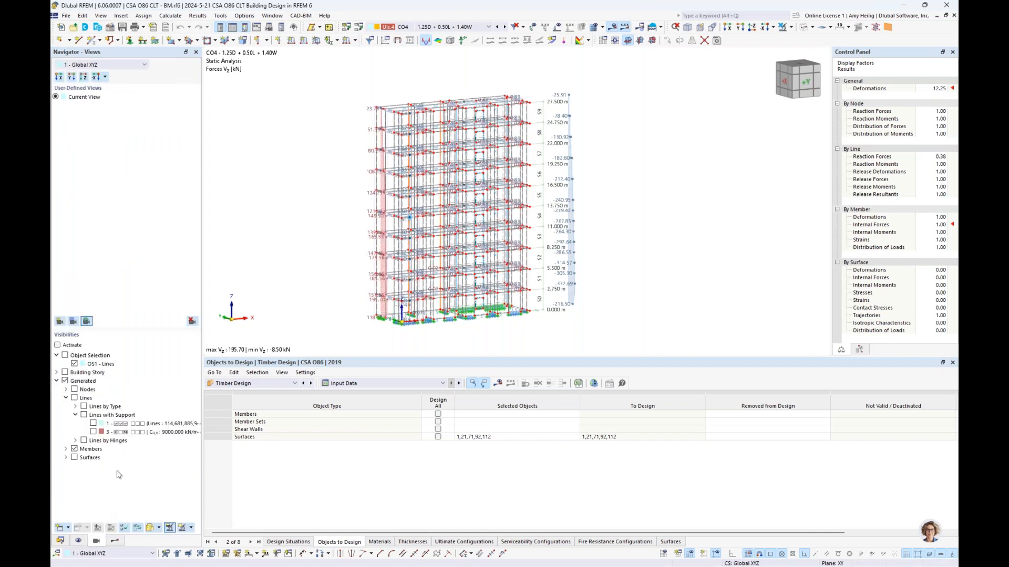
{"action": "left_click", "coordinate": [66, 398]}
{"action": "left_click", "coordinate": [65, 398]}
{"action": "left_click", "coordinate": [65, 407]}
{"action": "left_click", "coordinate": [75, 432]}
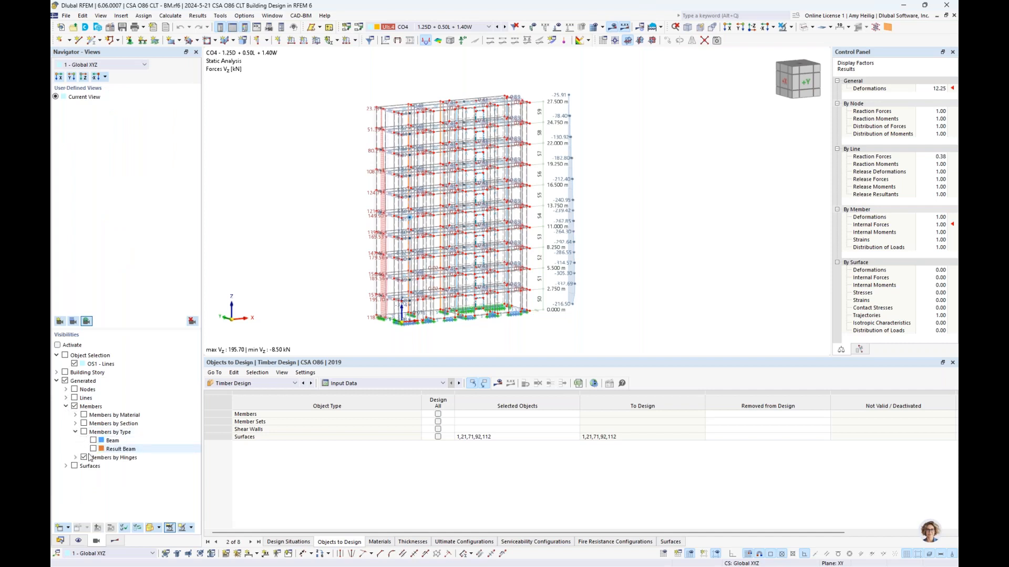
{"action": "left_click", "coordinate": [88, 458]}
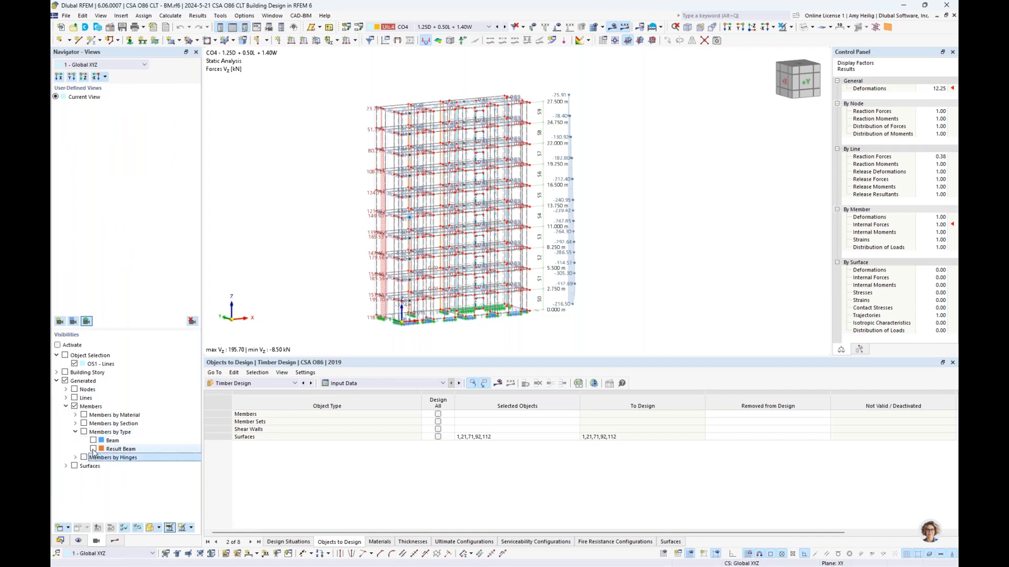
{"action": "left_click", "coordinate": [94, 449]}
{"action": "right_click", "coordinate": [505, 205]}
{"action": "left_click", "coordinate": [528, 384]}
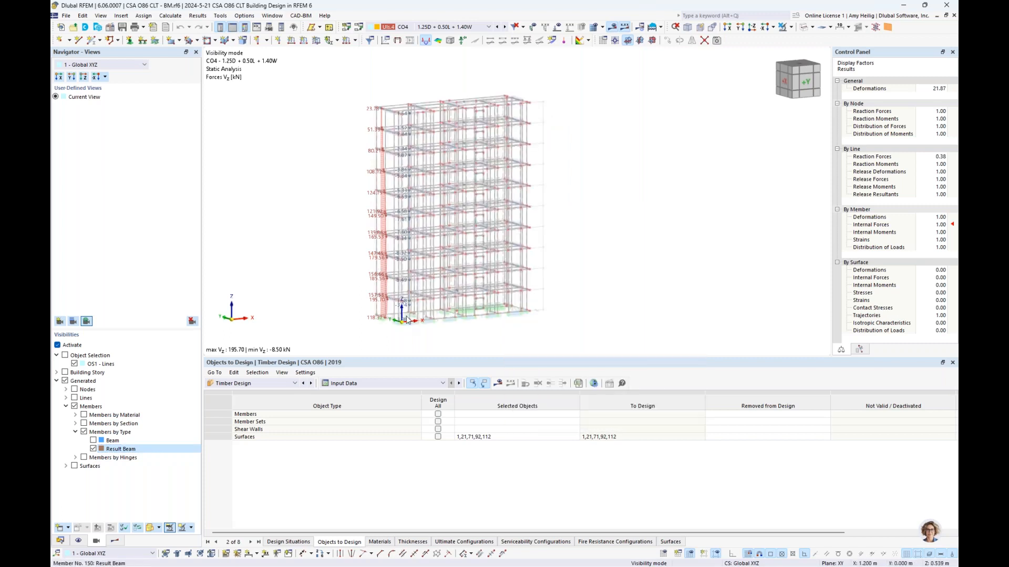
{"action": "scroll", "coordinate": [429, 357], "scroll_direction": "up", "scroll_amount": 3}
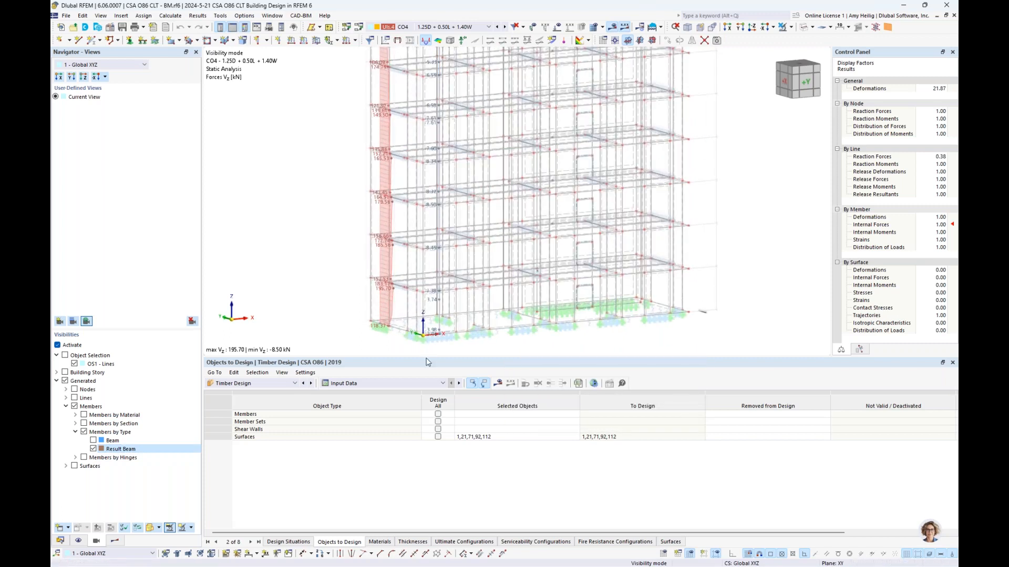
{"action": "left_click_drag", "start_coordinate": [429, 358], "coordinate": [420, 449]}
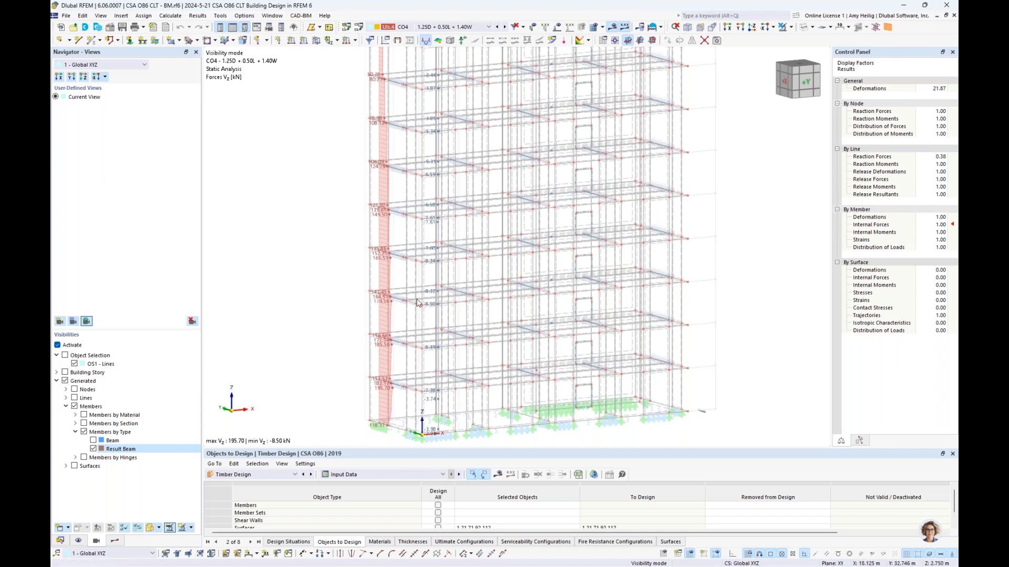
{"action": "scroll", "coordinate": [420, 302], "scroll_direction": "down", "scroll_amount": 1}
{"action": "middle_click_drag", "start_coordinate": [425, 280], "coordinate": [420, 323]}
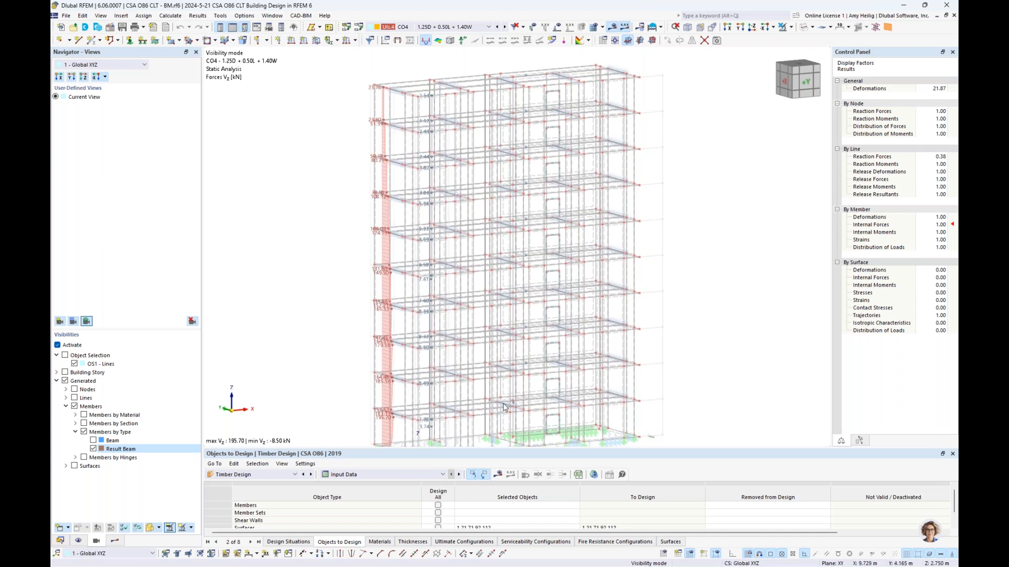
{"action": "middle_click_drag", "start_coordinate": [503, 402], "coordinate": [514, 366]}
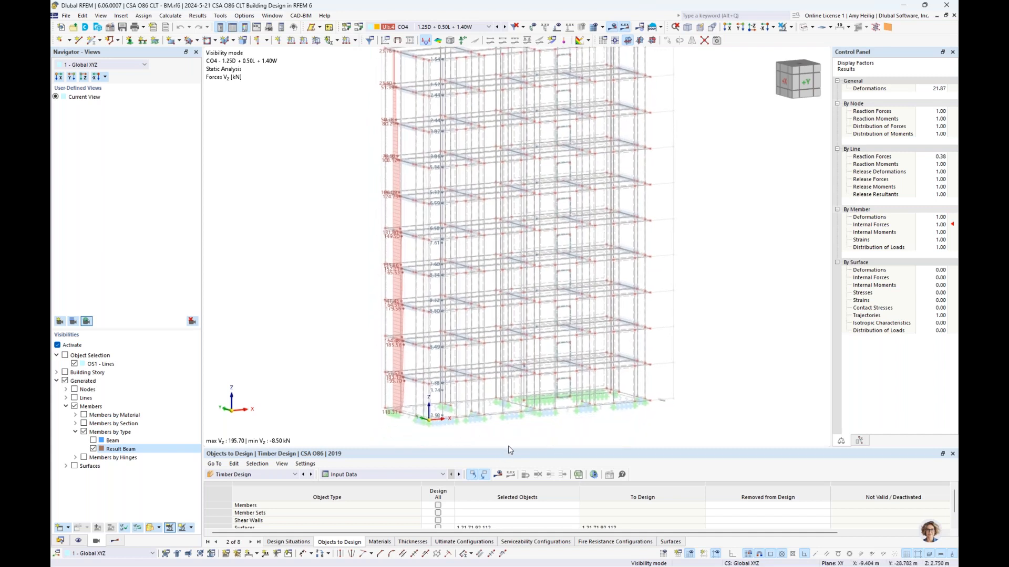
Step: List the static analysis Results by Stories and examine the Member Forces in Shear Walls and Story Actions tables
{"action": "left_click_drag", "start_coordinate": [507, 449], "coordinate": [527, 374]}
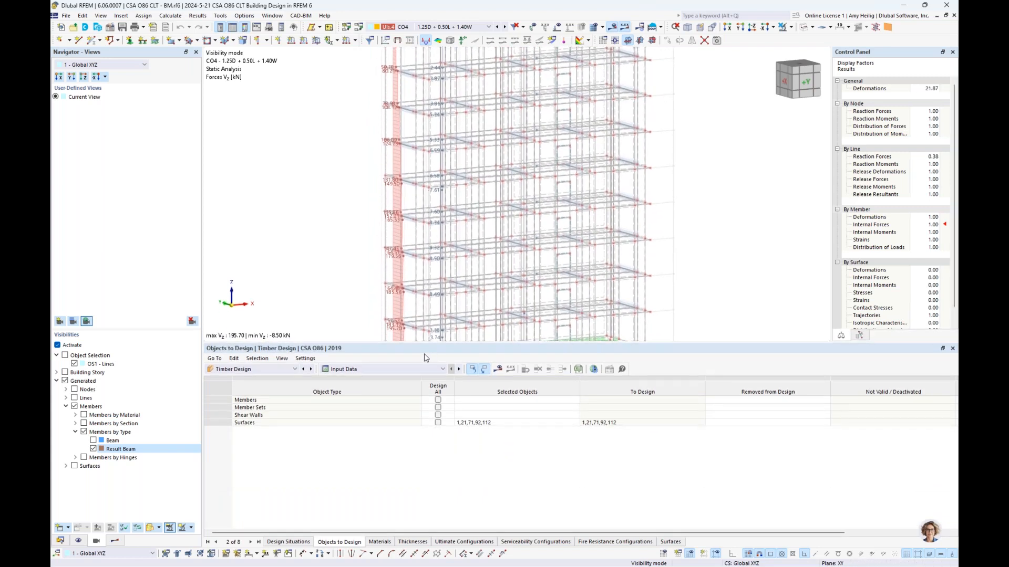
{"action": "left_click", "coordinate": [267, 371]}
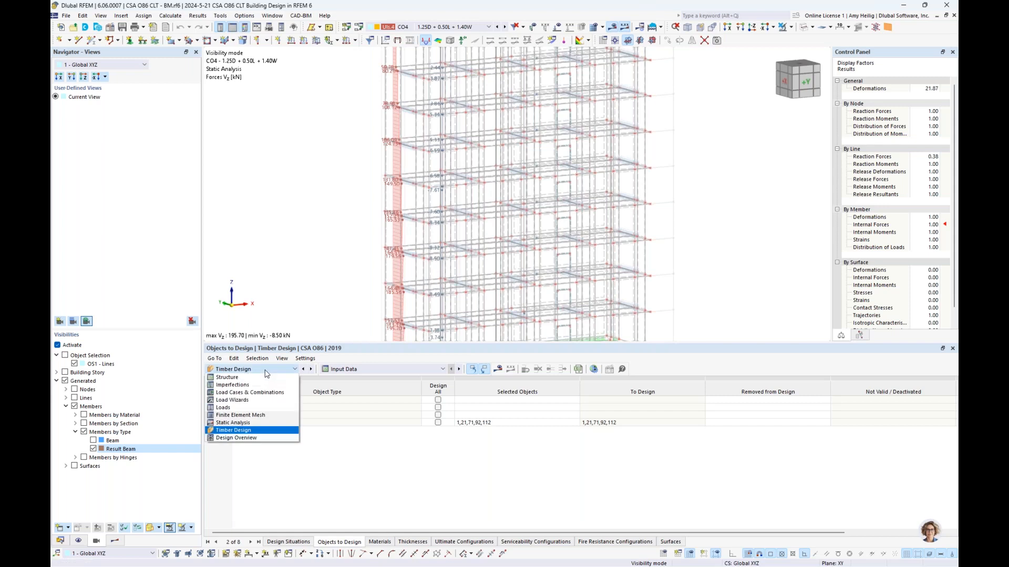
{"action": "left_click", "coordinate": [250, 429]}
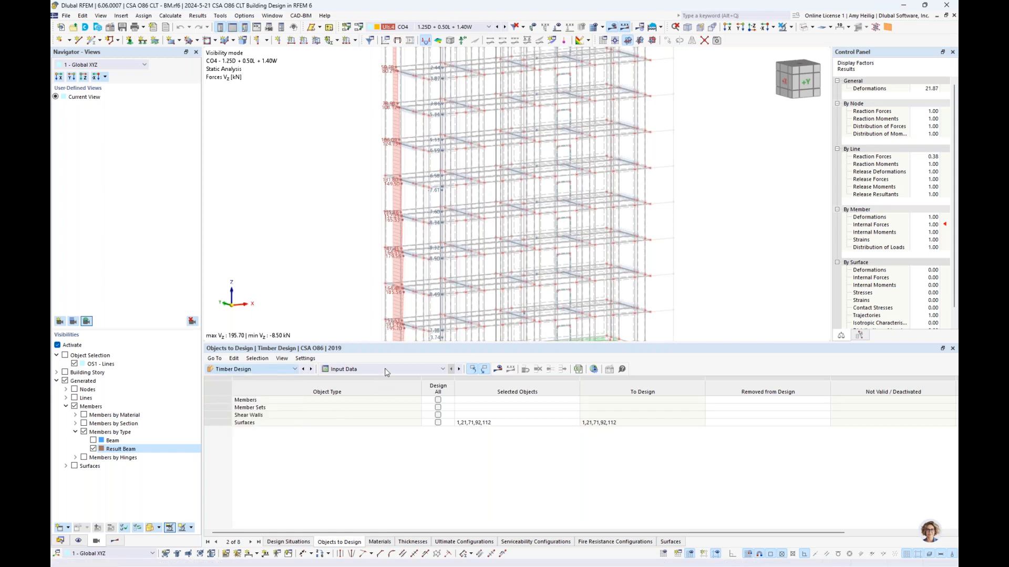
{"action": "left_click", "coordinate": [386, 369]}
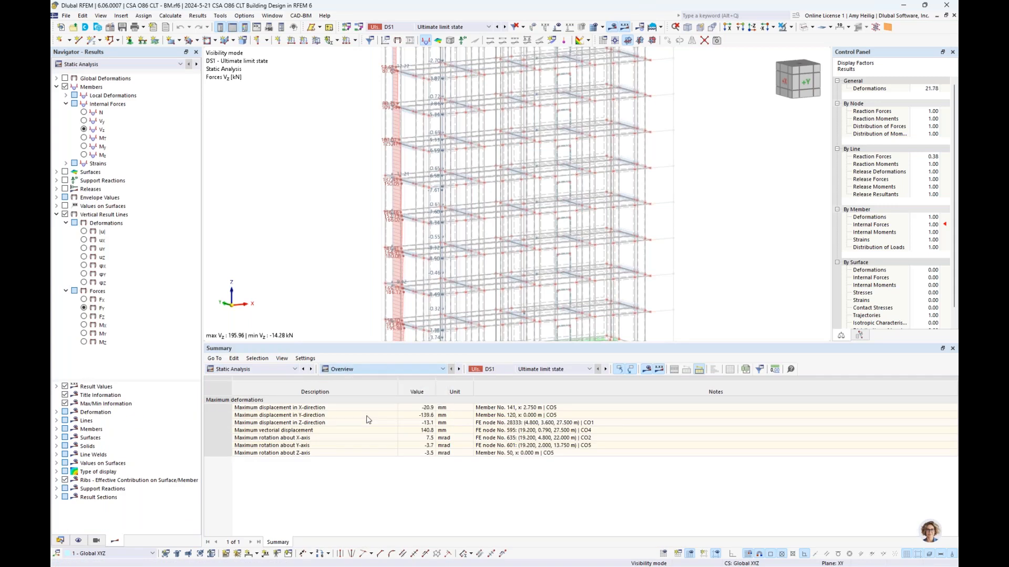
{"action": "left_click", "coordinate": [368, 416]}
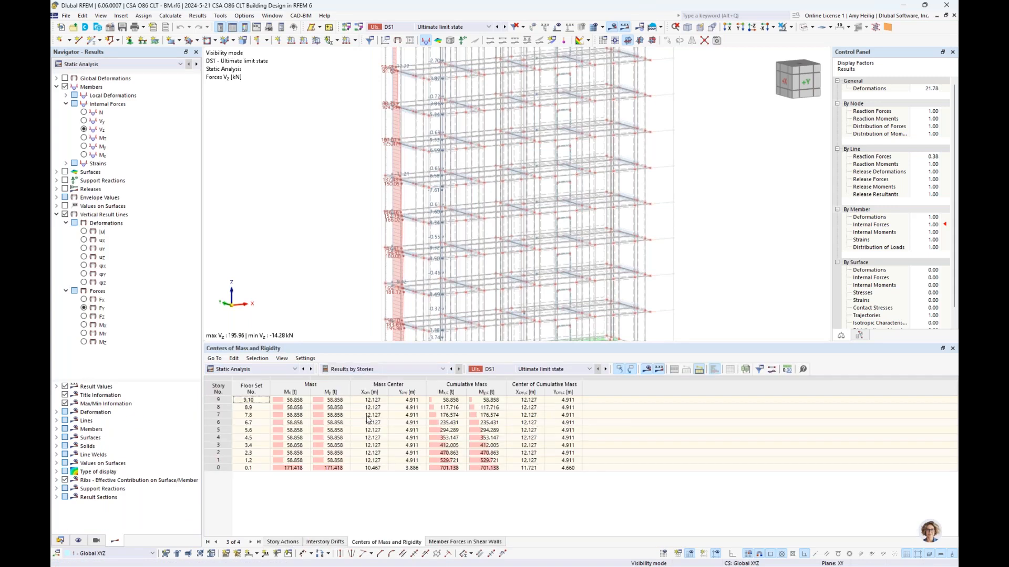
{"action": "left_click", "coordinate": [449, 542]}
{"action": "scroll", "coordinate": [532, 294], "scroll_direction": "down", "scroll_amount": 4}
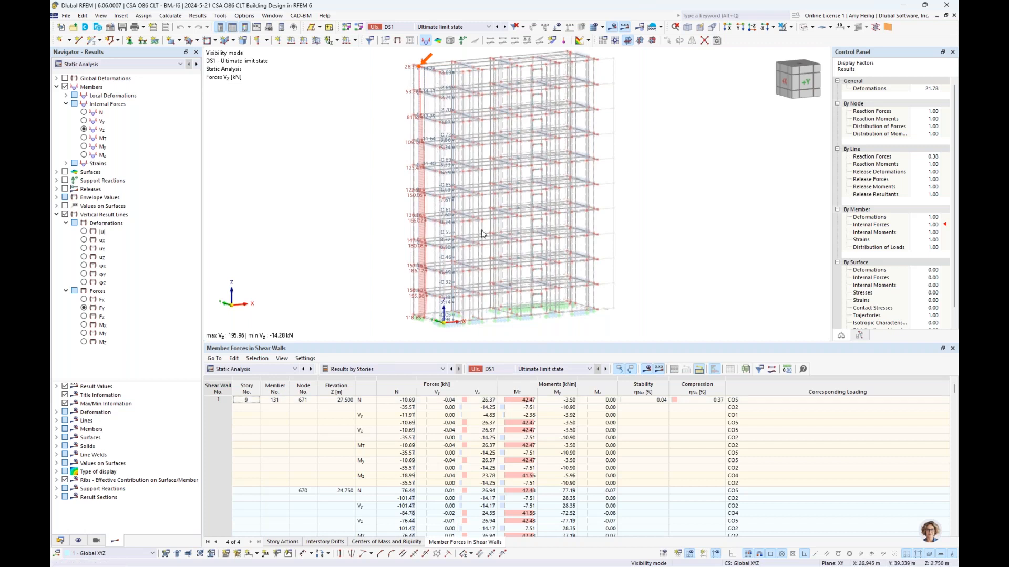
{"action": "left_click", "coordinate": [284, 542]}
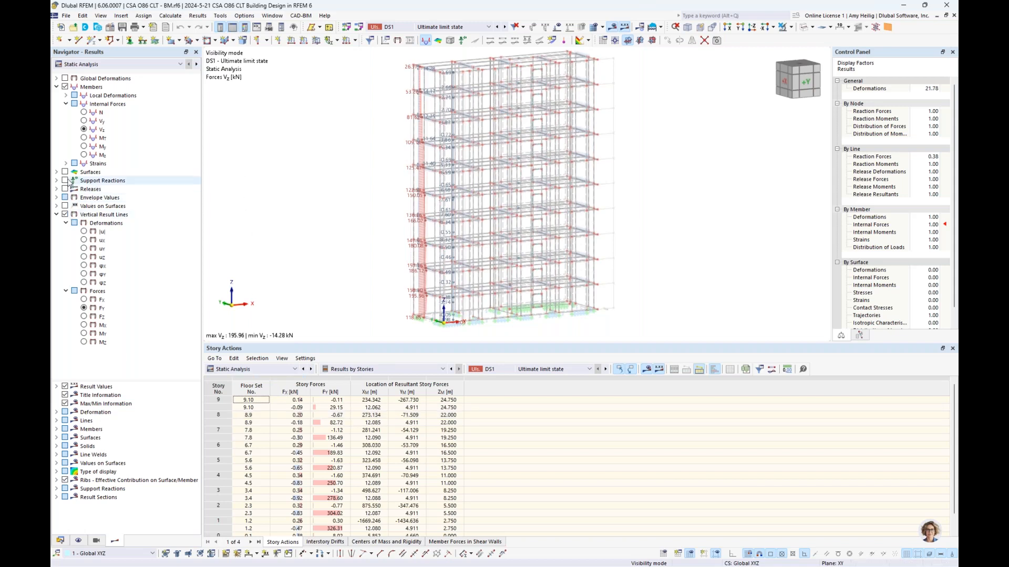
Step: Turn off the member results and cancel the visibility mode to restore the full model
{"action": "left_click", "coordinate": [426, 40]}
{"action": "left_click", "coordinate": [790, 27]}
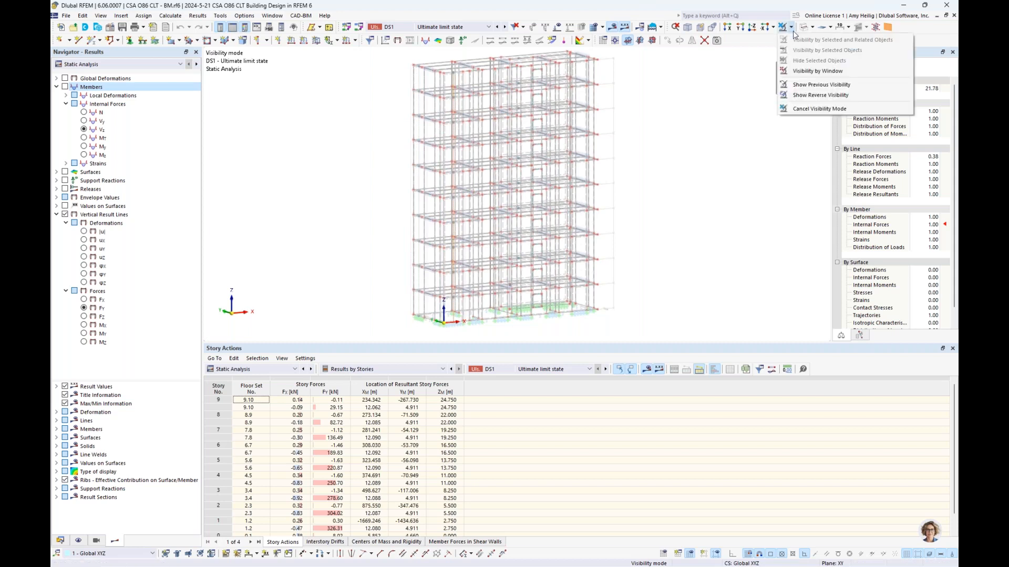
{"action": "left_click", "coordinate": [799, 108]}
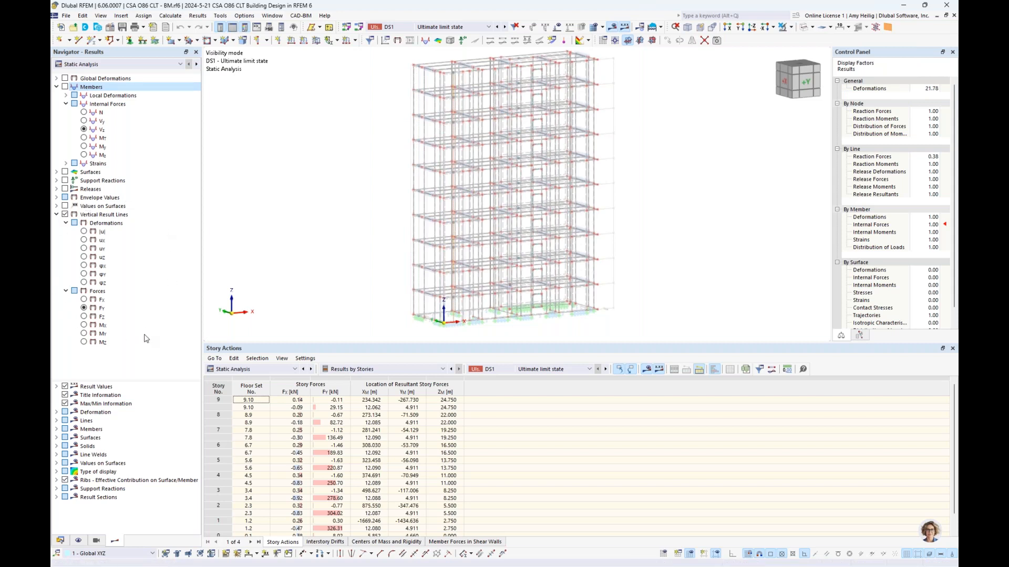
{"action": "key", "text": "Escape"}
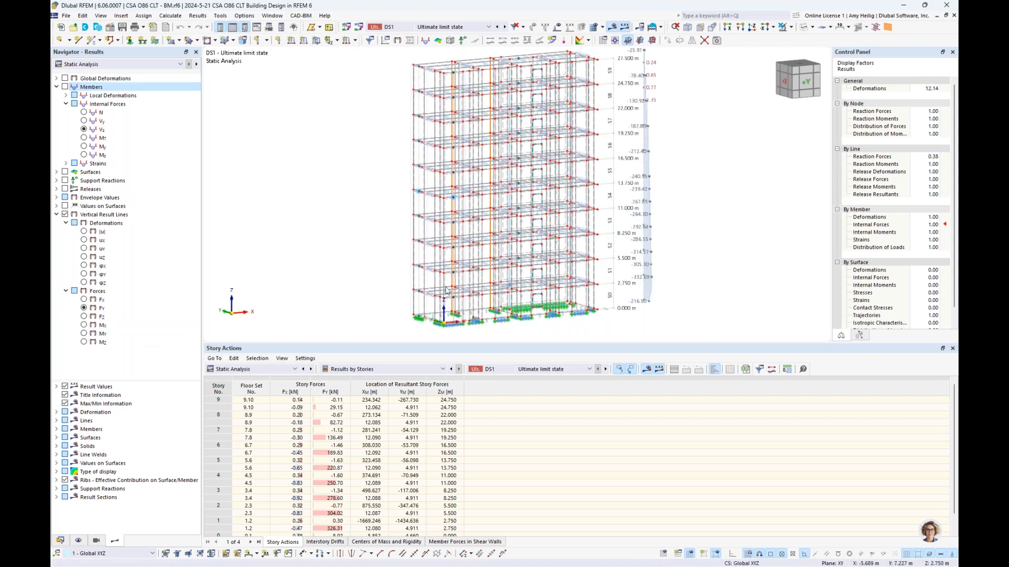
Step: Activate load combination CO4 (1.25D + 0.50L + 1.40W) and examine its story forces in the Story Actions table
{"action": "middle_click_drag", "start_coordinate": [701, 243], "coordinate": [609, 266]}
{"action": "scroll", "coordinate": [609, 265], "scroll_direction": "down", "scroll_amount": 1}
{"action": "left_click", "coordinate": [463, 31]}
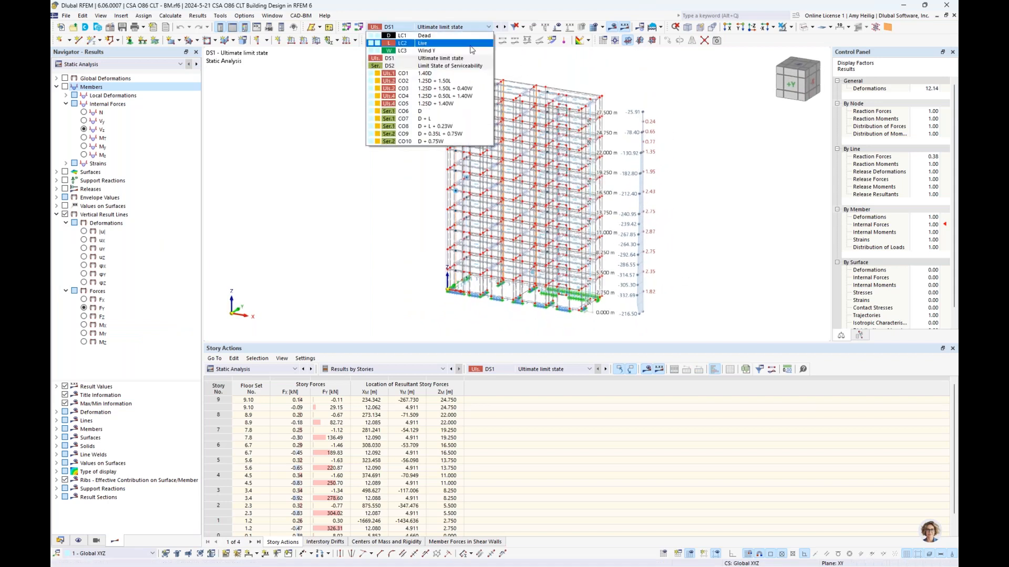
{"action": "left_click", "coordinate": [468, 98]}
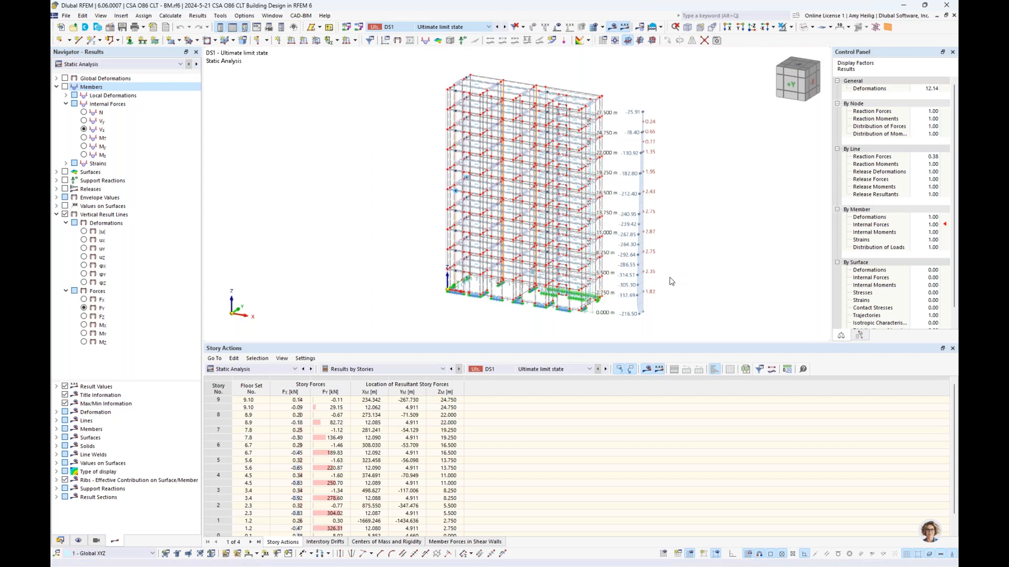
{"action": "middle_click_drag", "start_coordinate": [670, 290], "coordinate": [619, 298]}
{"action": "scroll", "coordinate": [613, 302], "scroll_direction": "up", "scroll_amount": 2}
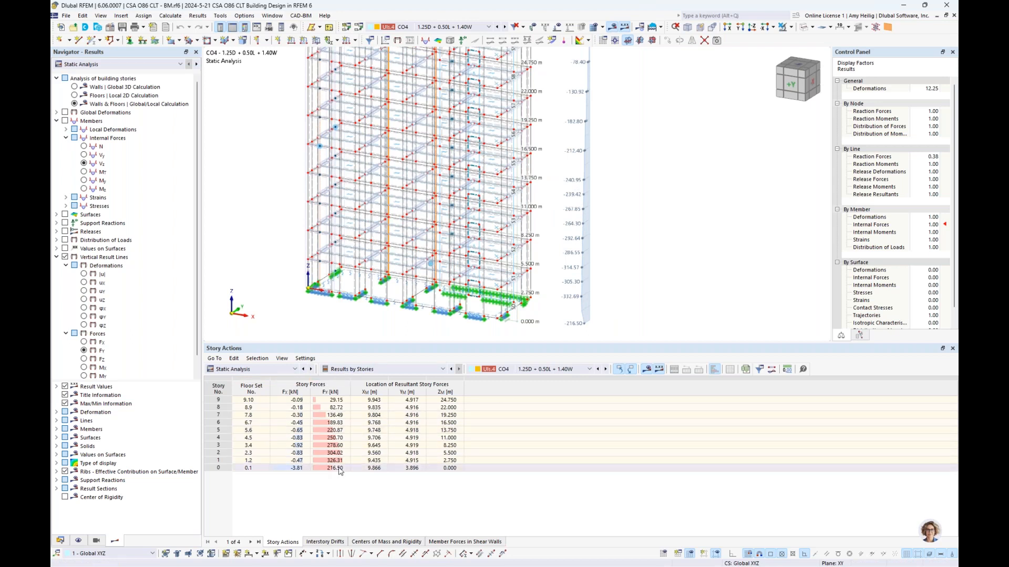
Step: Show the uY deformations on the vertical result line and examine the Interstory Drifts table for CO4
{"action": "left_click", "coordinate": [83, 291]}
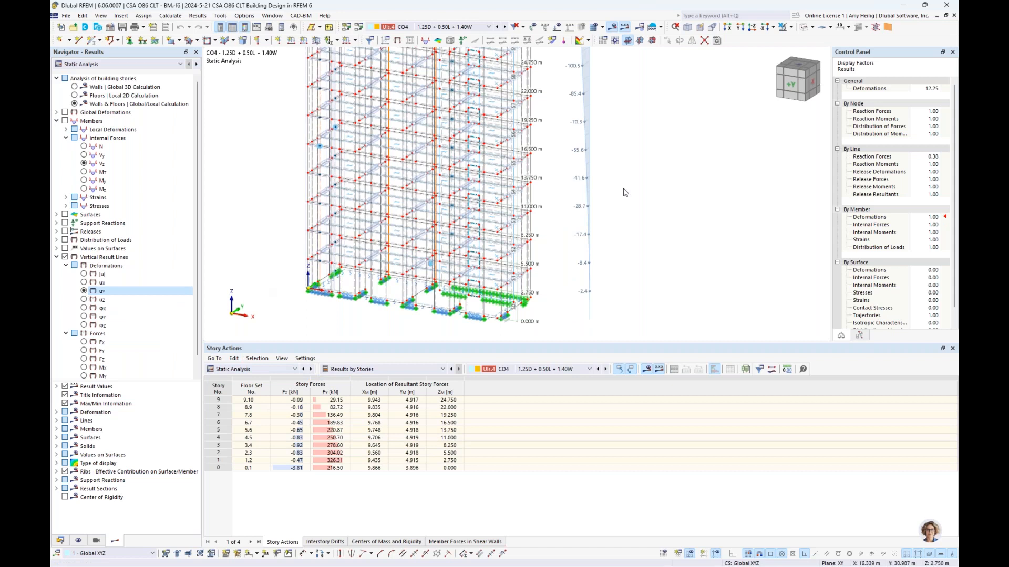
{"action": "middle_click_drag", "start_coordinate": [628, 184], "coordinate": [603, 216]}
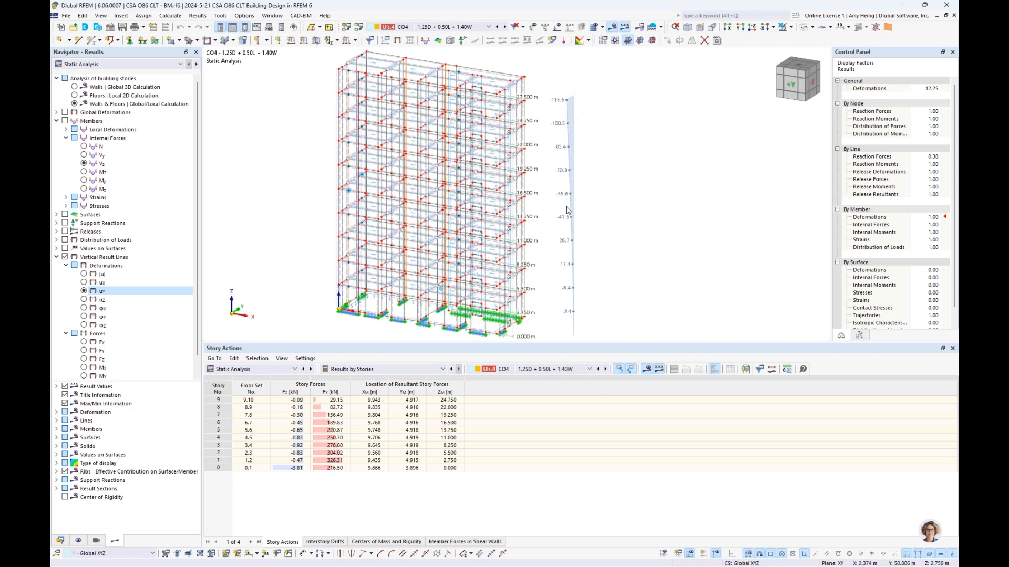
{"action": "middle_click_drag", "start_coordinate": [576, 285], "coordinate": [571, 276]}
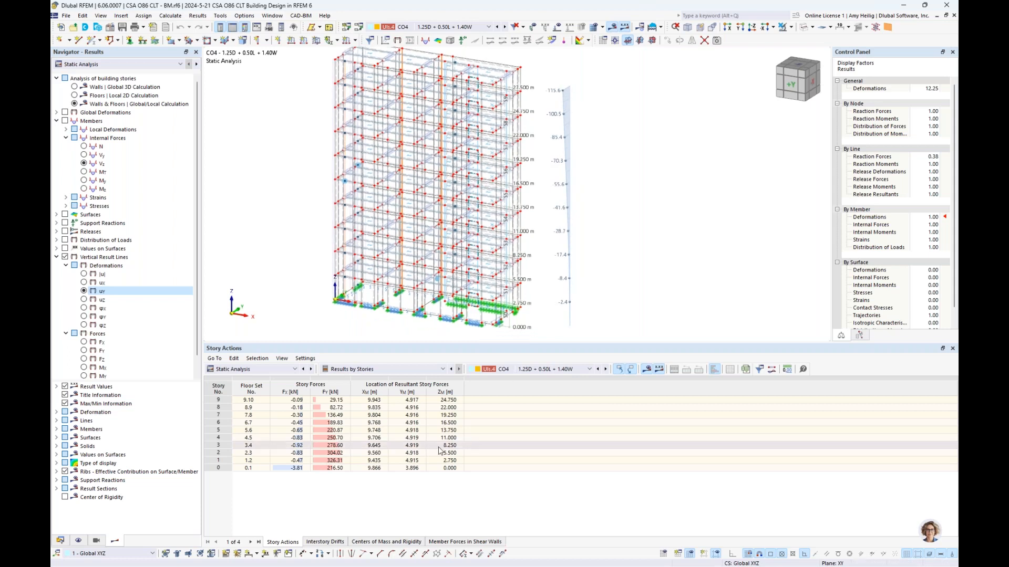
{"action": "left_click", "coordinate": [320, 543]}
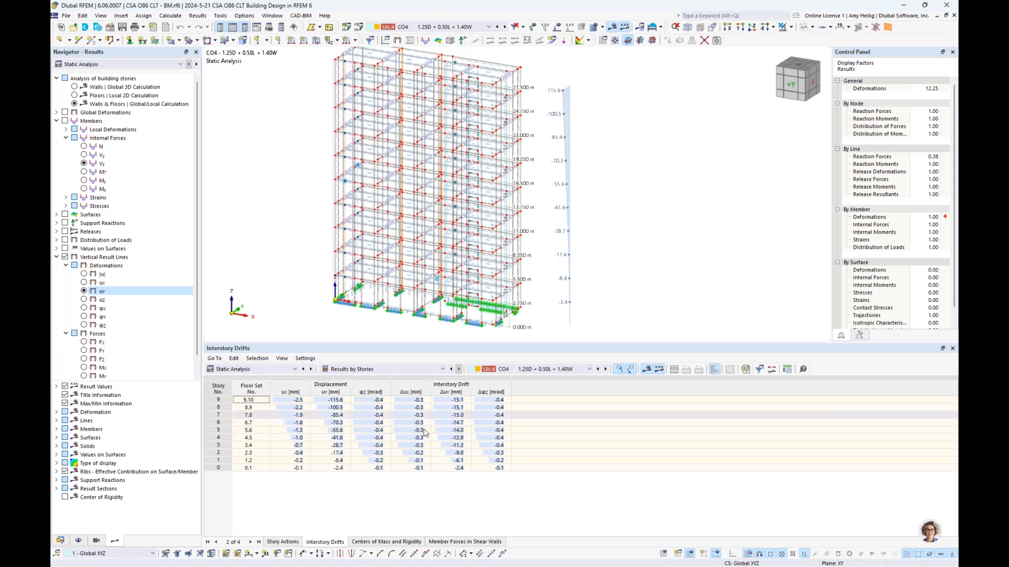
Step: Examine the Centers of Mass and Rigidity table along with the center points on the upper stories of the model
{"action": "left_click", "coordinate": [384, 543]}
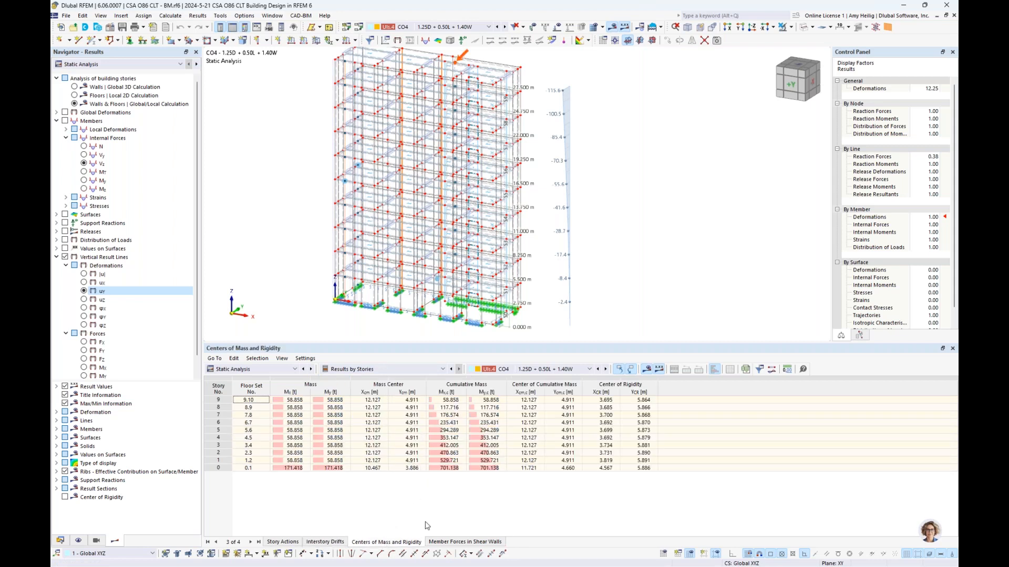
{"action": "middle_click_drag", "start_coordinate": [326, 196], "coordinate": [391, 192], "text": "ctrl"}
{"action": "scroll", "coordinate": [436, 116], "scroll_direction": "up", "scroll_amount": 2}
{"action": "scroll", "coordinate": [476, 113], "scroll_direction": "up", "scroll_amount": 1}
{"action": "scroll", "coordinate": [478, 109], "scroll_direction": "up", "scroll_amount": 2}
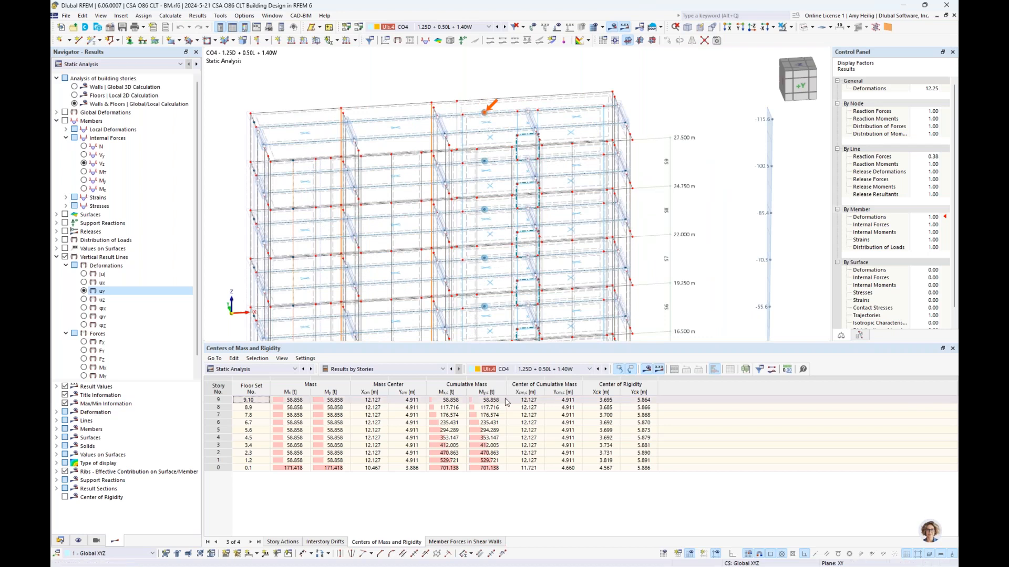
Step: Display the centers of rigidity on the model and locate the mass centers and rigidity centers of the upper stories from their table rows
{"action": "left_click", "coordinate": [292, 409]}
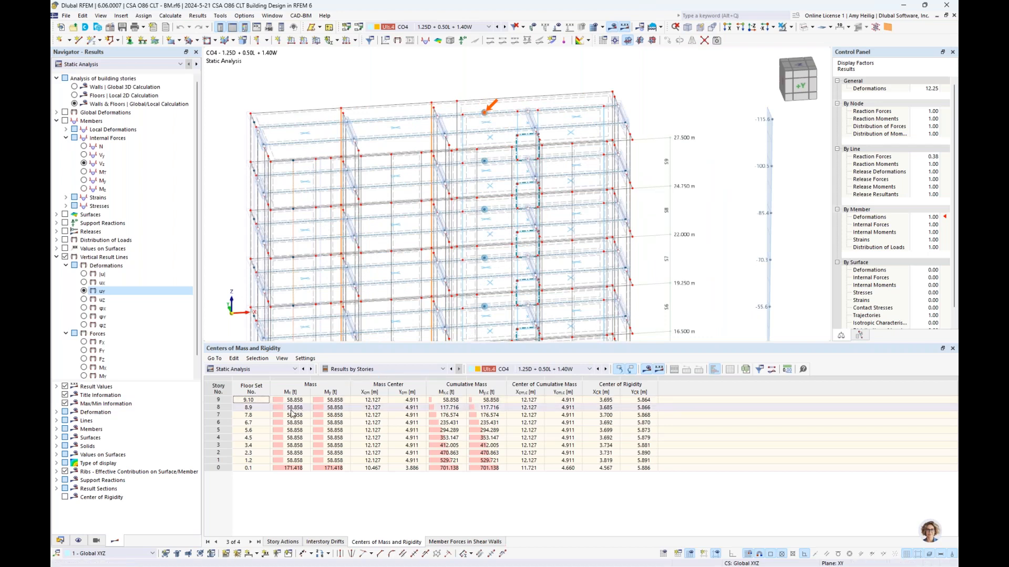
{"action": "left_click", "coordinate": [291, 415]}
{"action": "left_click", "coordinate": [105, 498]}
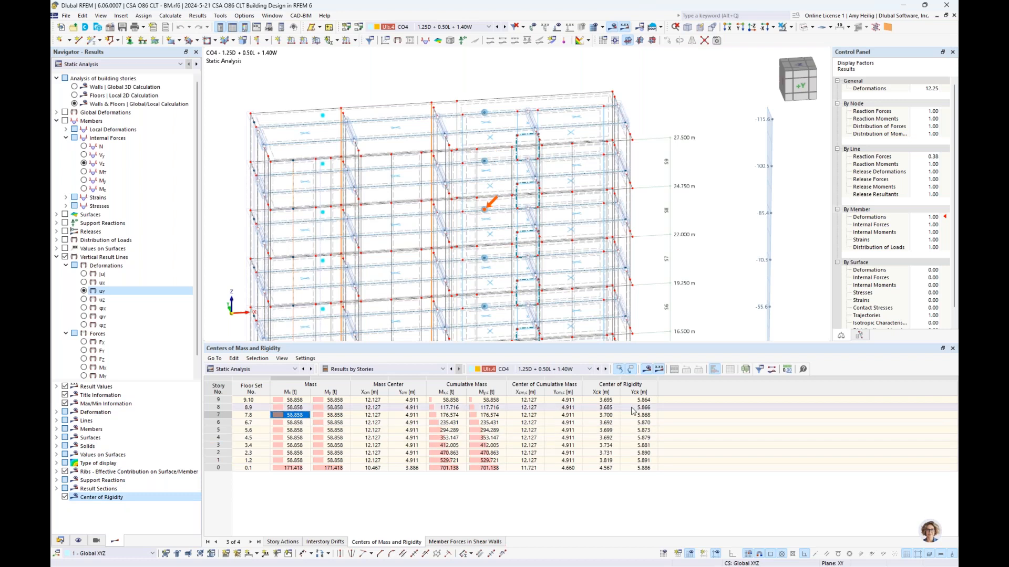
{"action": "left_click", "coordinate": [605, 402]}
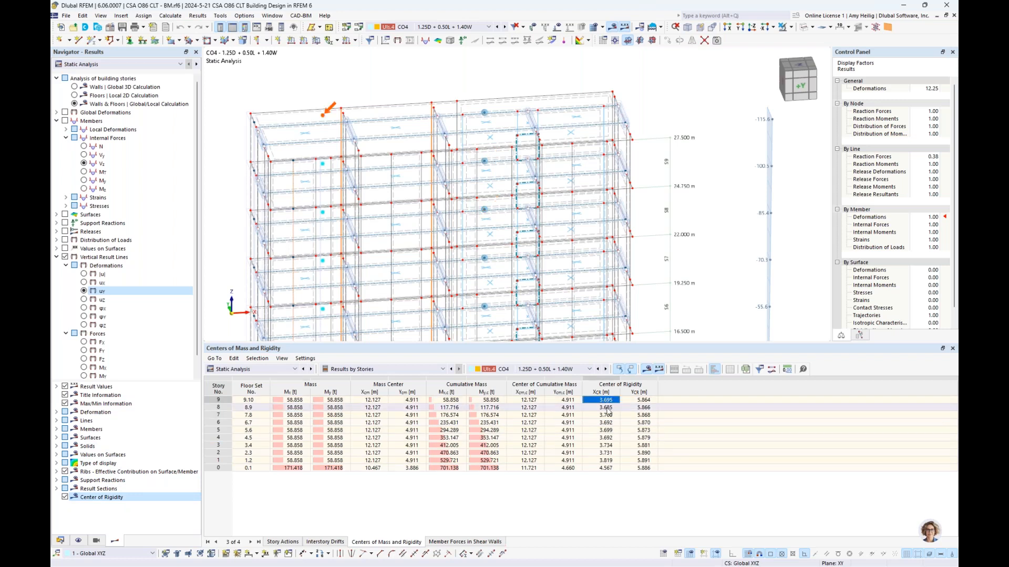
{"action": "left_click", "coordinate": [607, 408]}
{"action": "left_click", "coordinate": [607, 415]}
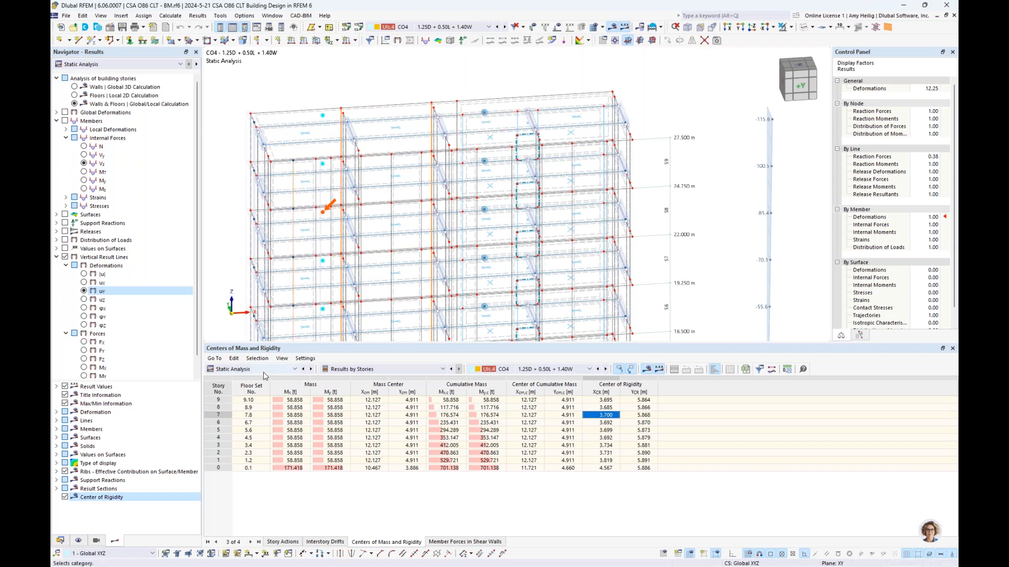
Step: Open the Timber Design ratios on surfaces, listed by surface, and examine the lowest floor slab and corner walls up close
{"action": "left_click", "coordinate": [263, 370]}
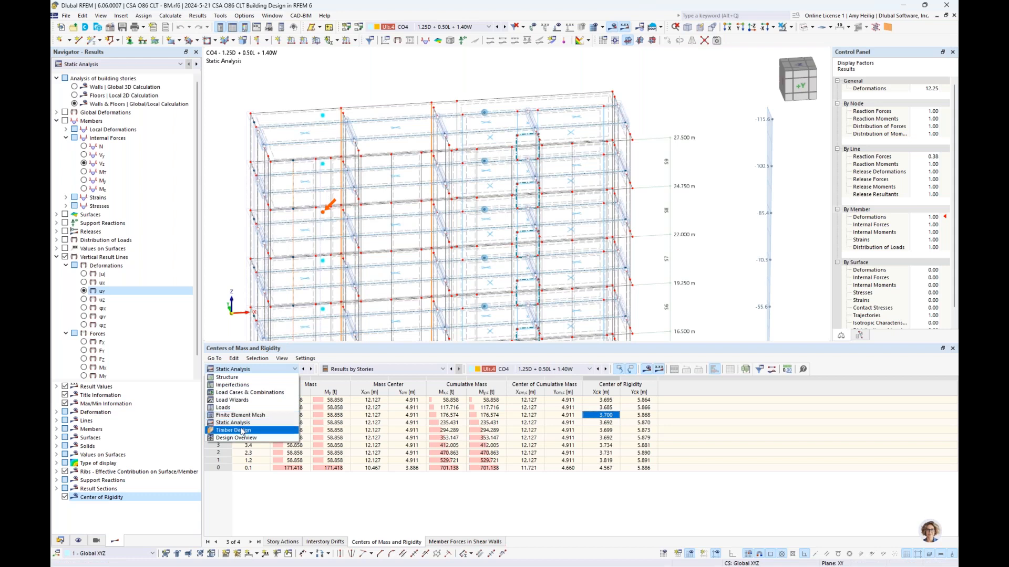
{"action": "left_click", "coordinate": [241, 424]}
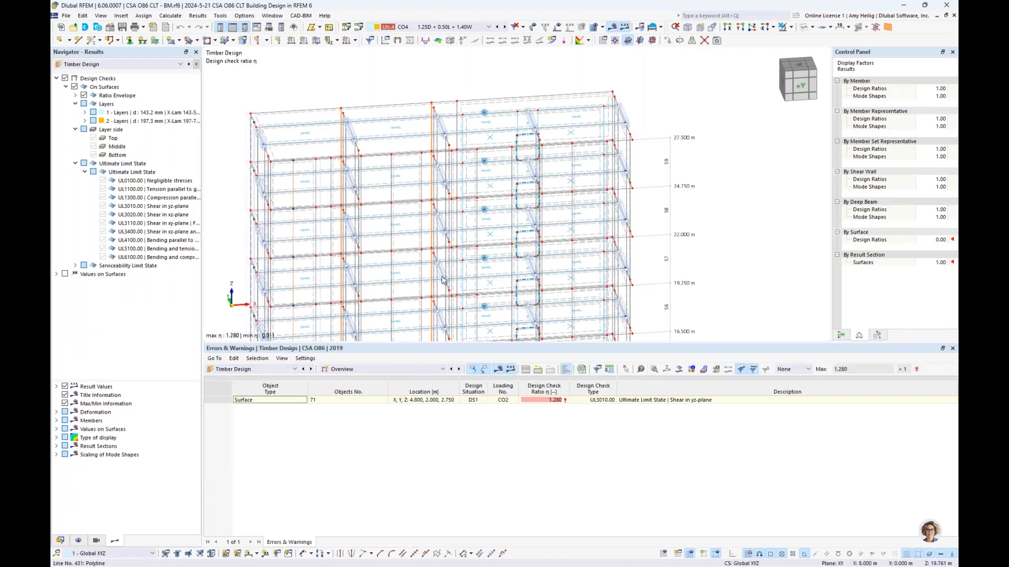
{"action": "left_click", "coordinate": [381, 369]}
{"action": "left_click", "coordinate": [371, 395]}
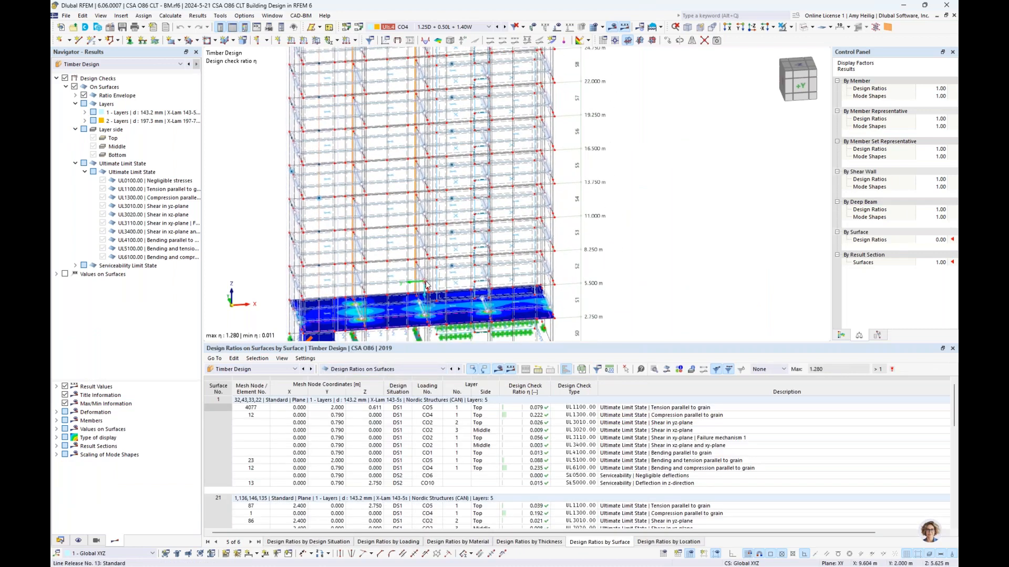
{"action": "scroll", "coordinate": [446, 299], "scroll_direction": "up", "scroll_amount": 5}
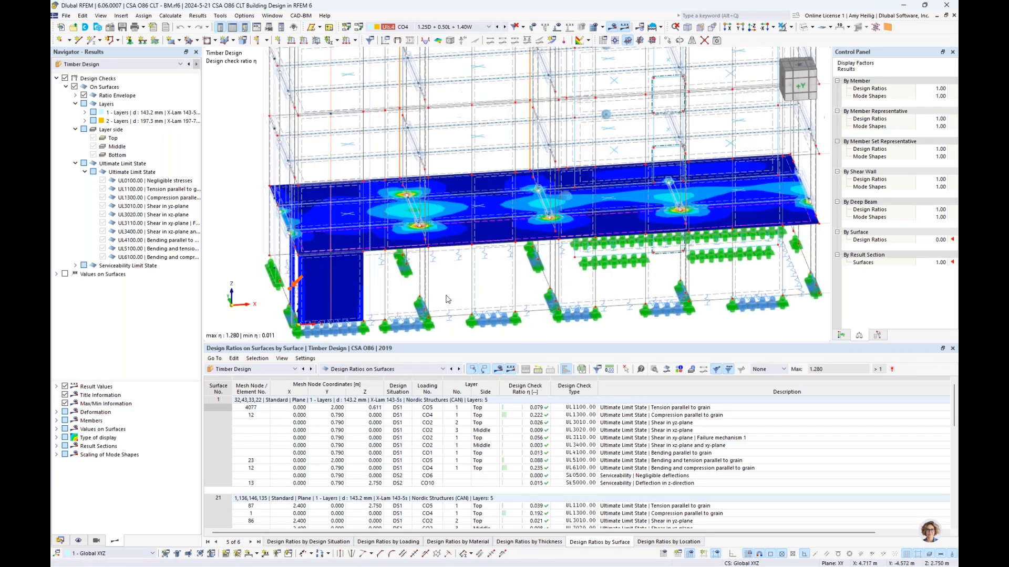
{"action": "middle_click_drag", "start_coordinate": [448, 297], "coordinate": [435, 268], "text": "ctrl"}
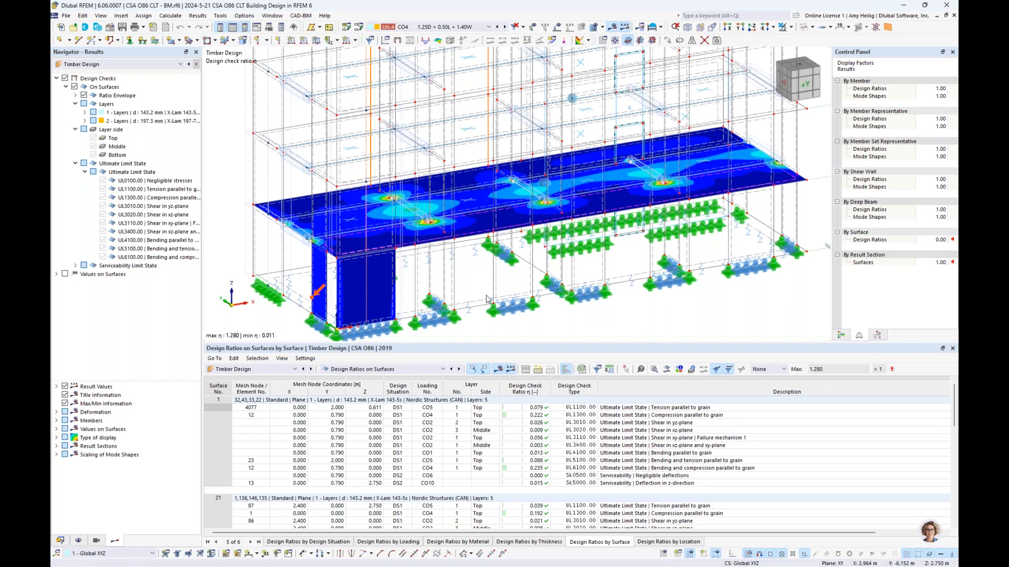
Step: Switch to the running PowerPoint slide show of the CLT webinar and advance to the Dlubal Software Information slide
{"action": "key", "text": "super"}
{"action": "key", "text": "super+Tab"}
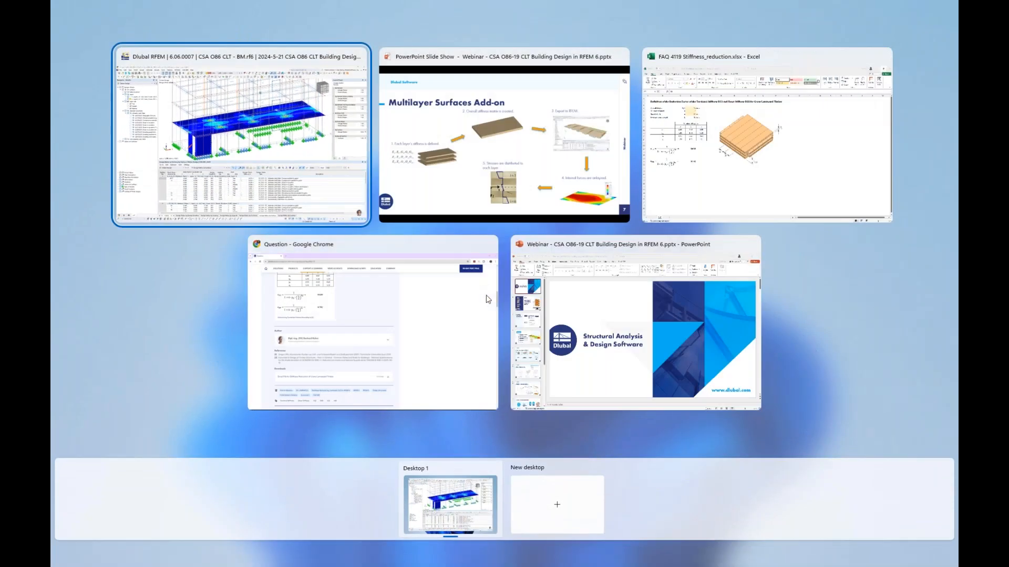
{"action": "left_click", "coordinate": [479, 187]}
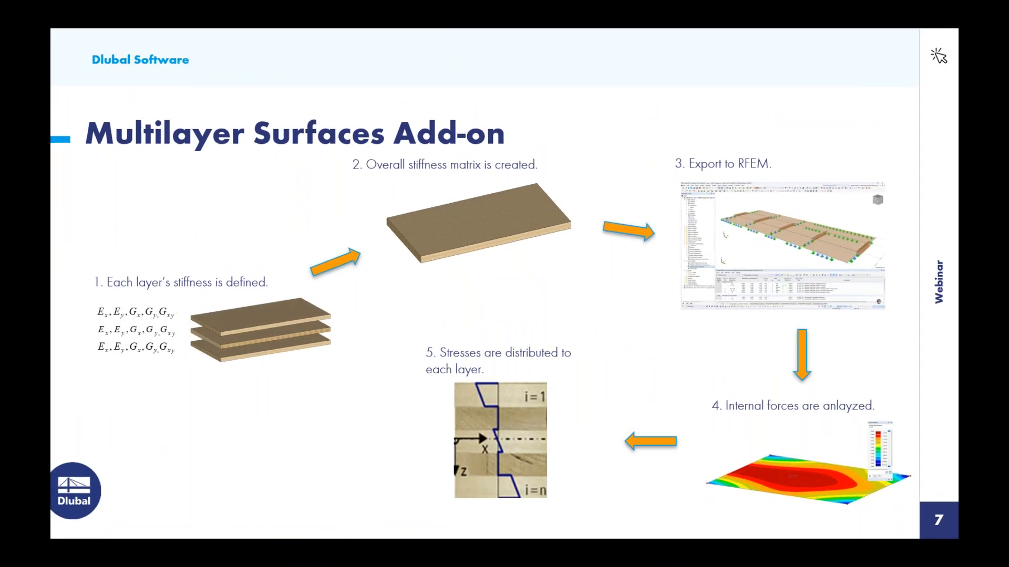
{"action": "key", "text": "Right"}
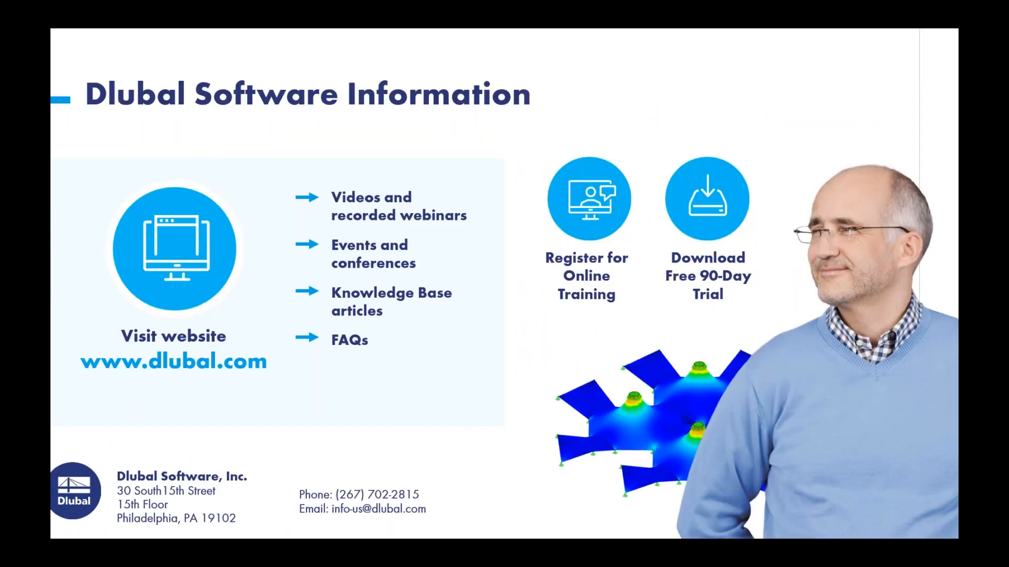